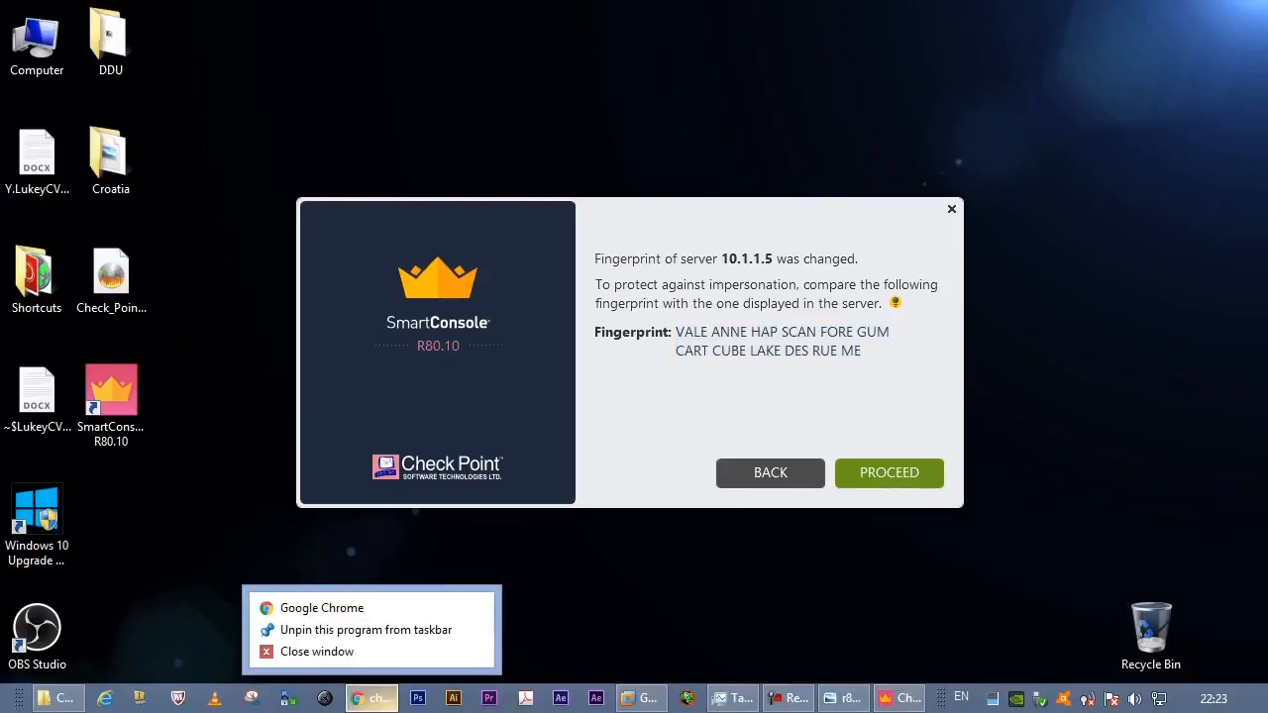
- Close the Chrome window and accept the changed fingerprint of server 10.1.1.5 to continue logging in
left_click(307, 649)
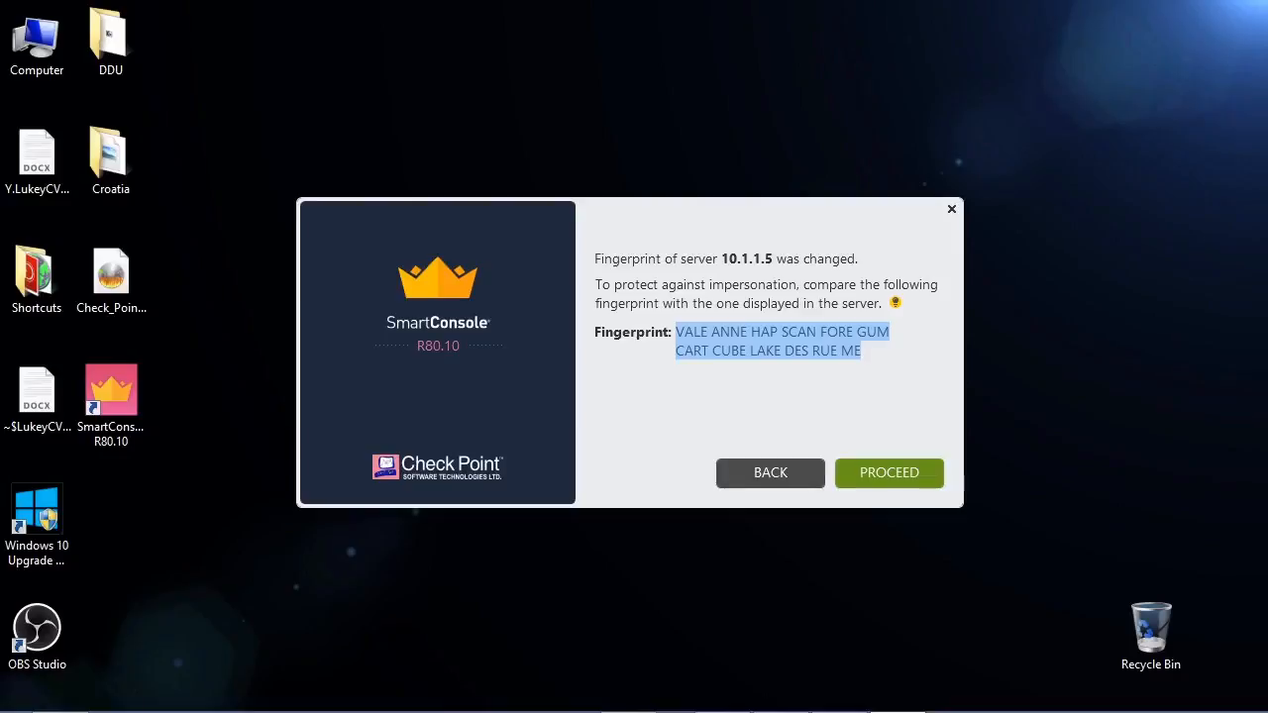
left_click(890, 474)
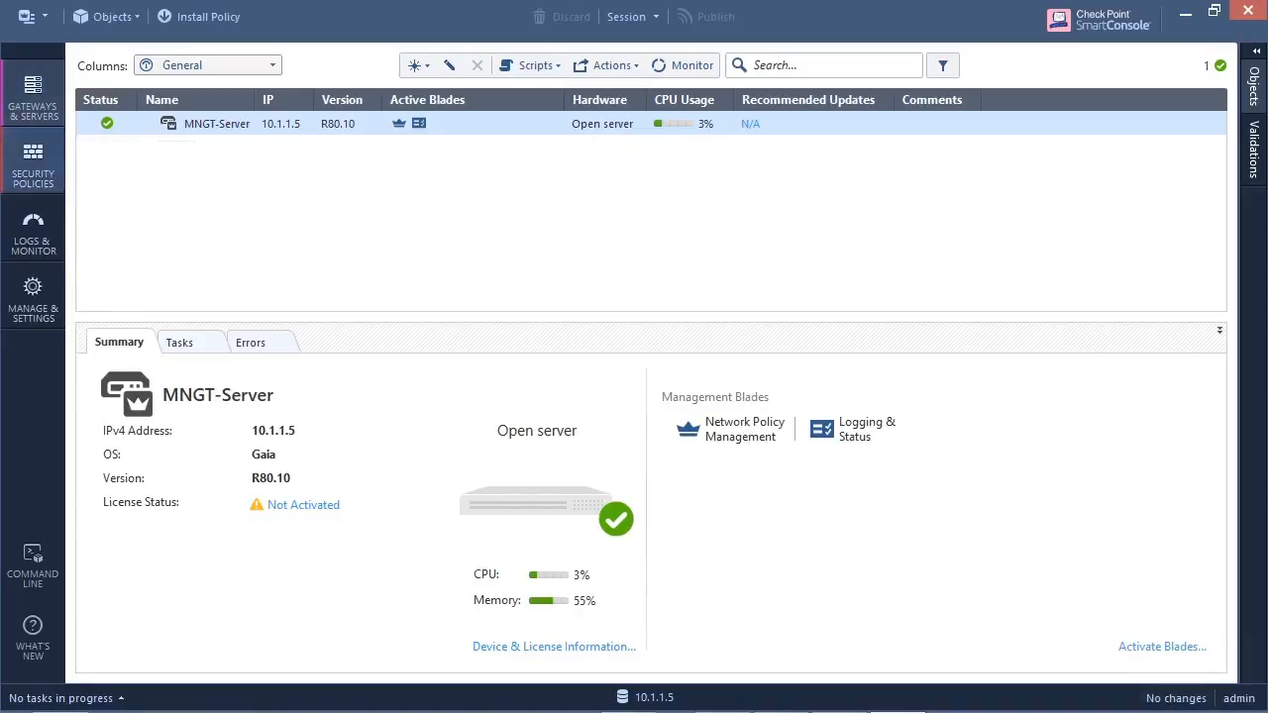
- In the Access Control security policy, set the Cleanup rule's Track option to Log
left_click(32, 166)
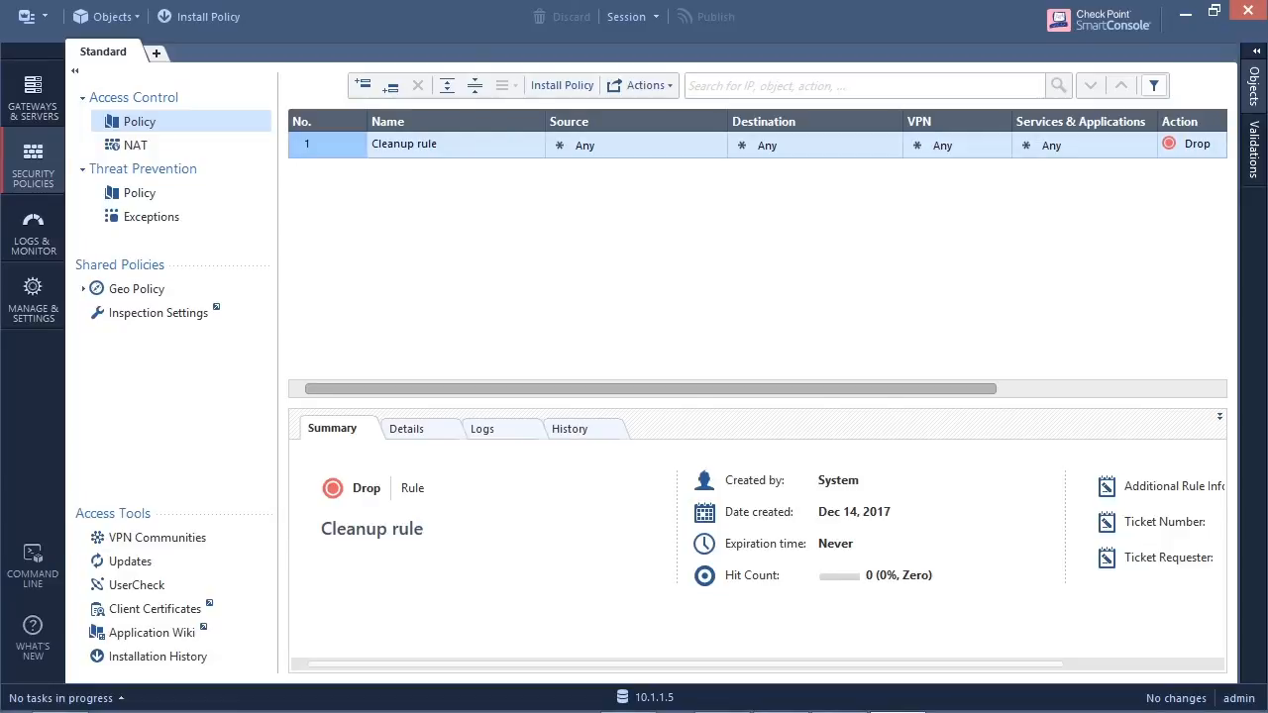
left_click_drag(654, 389, 865, 389)
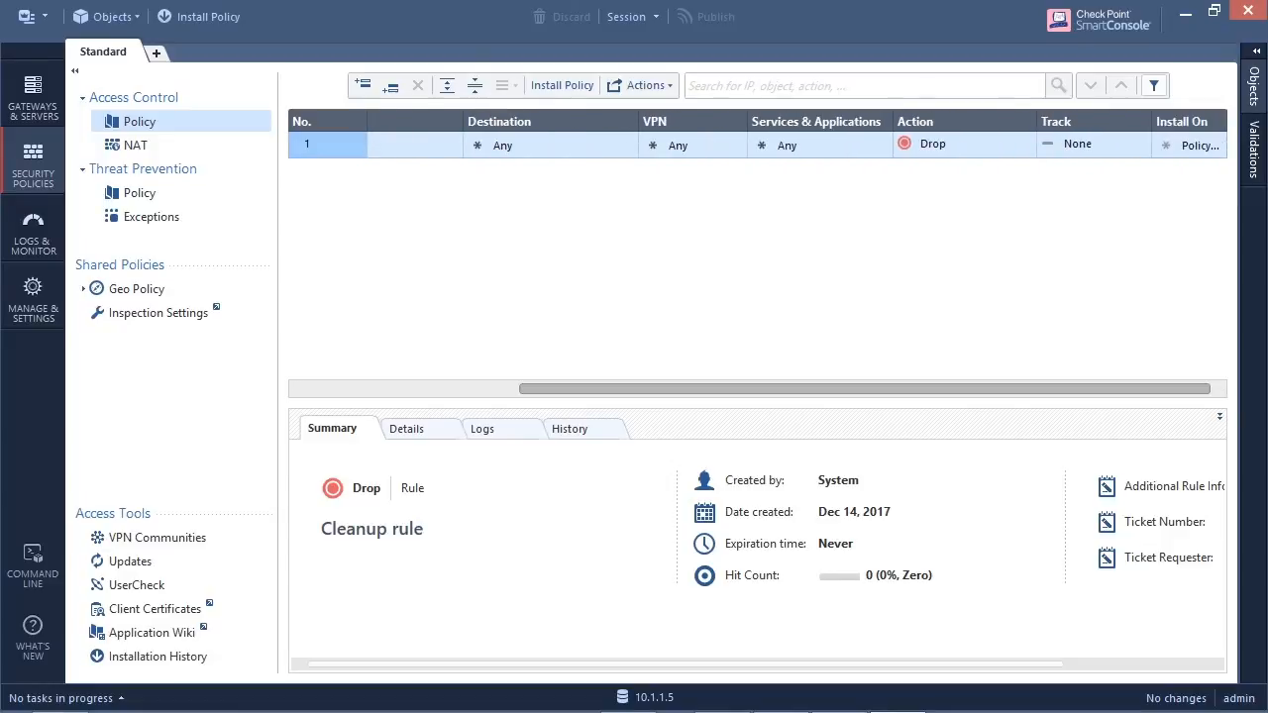
left_click(1144, 140)
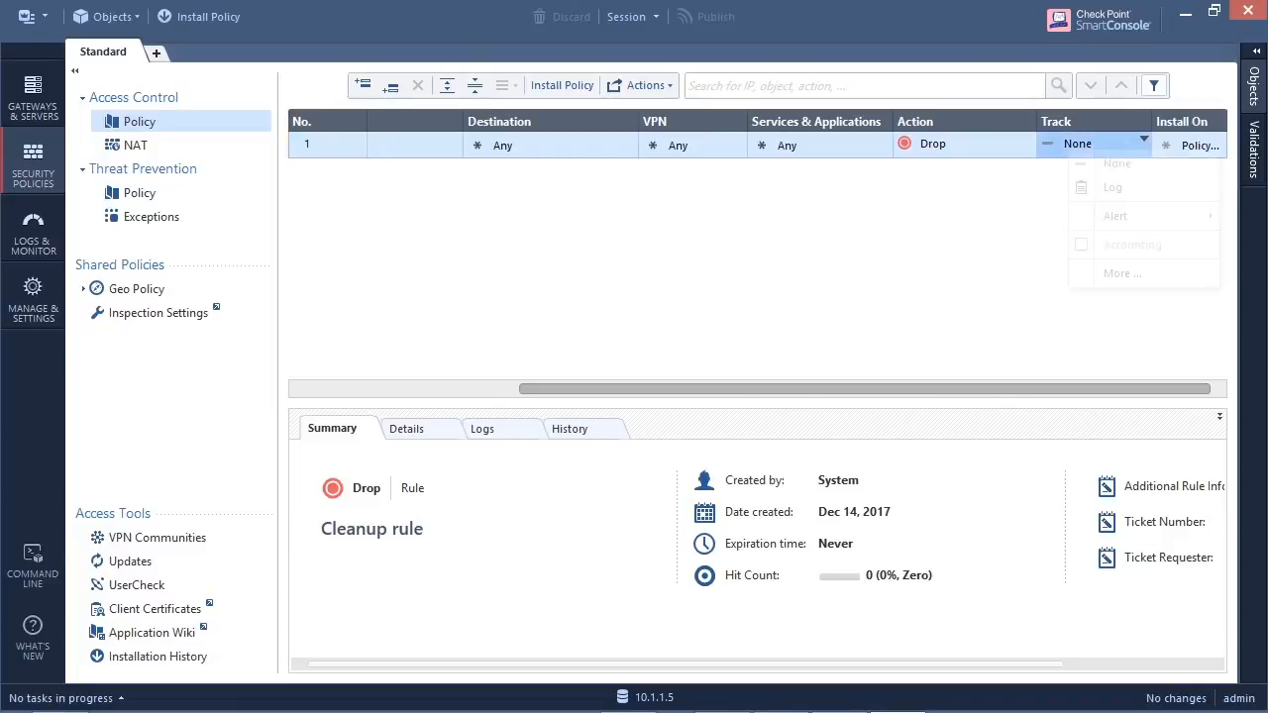
left_click(1089, 186)
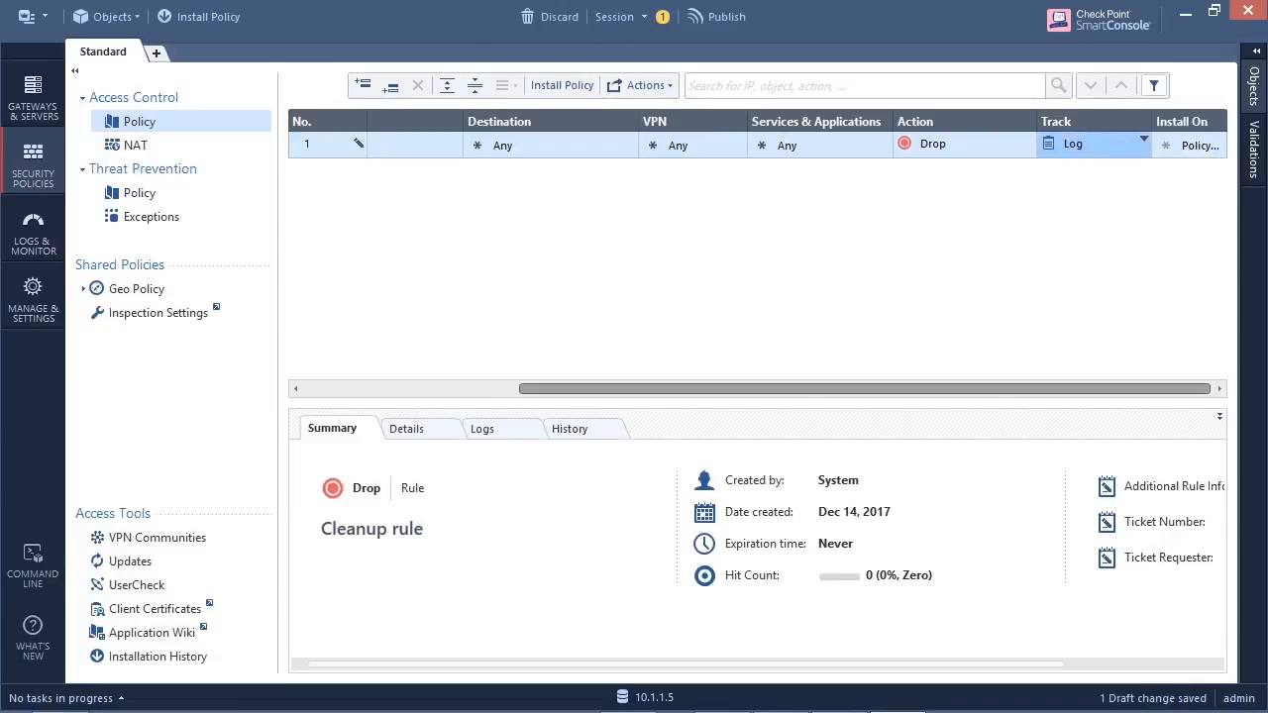
left_click_drag(865, 389, 651, 390)
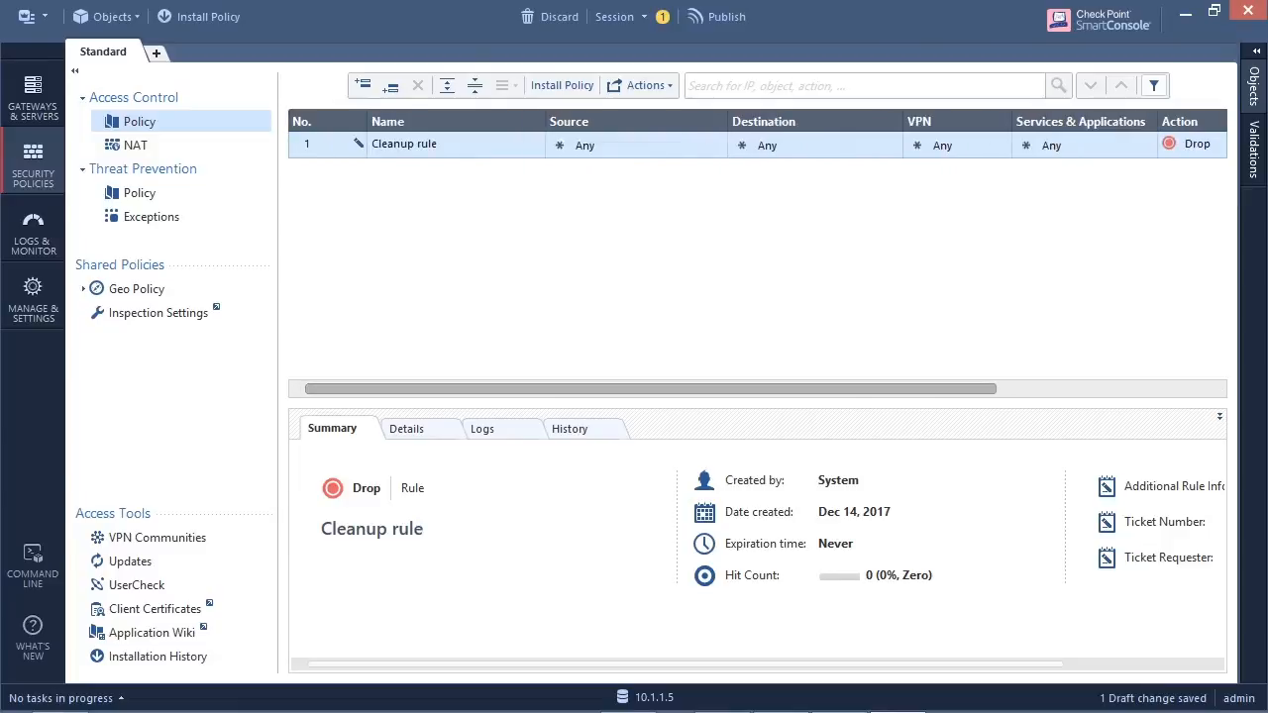
left_click_drag(651, 389, 865, 389)
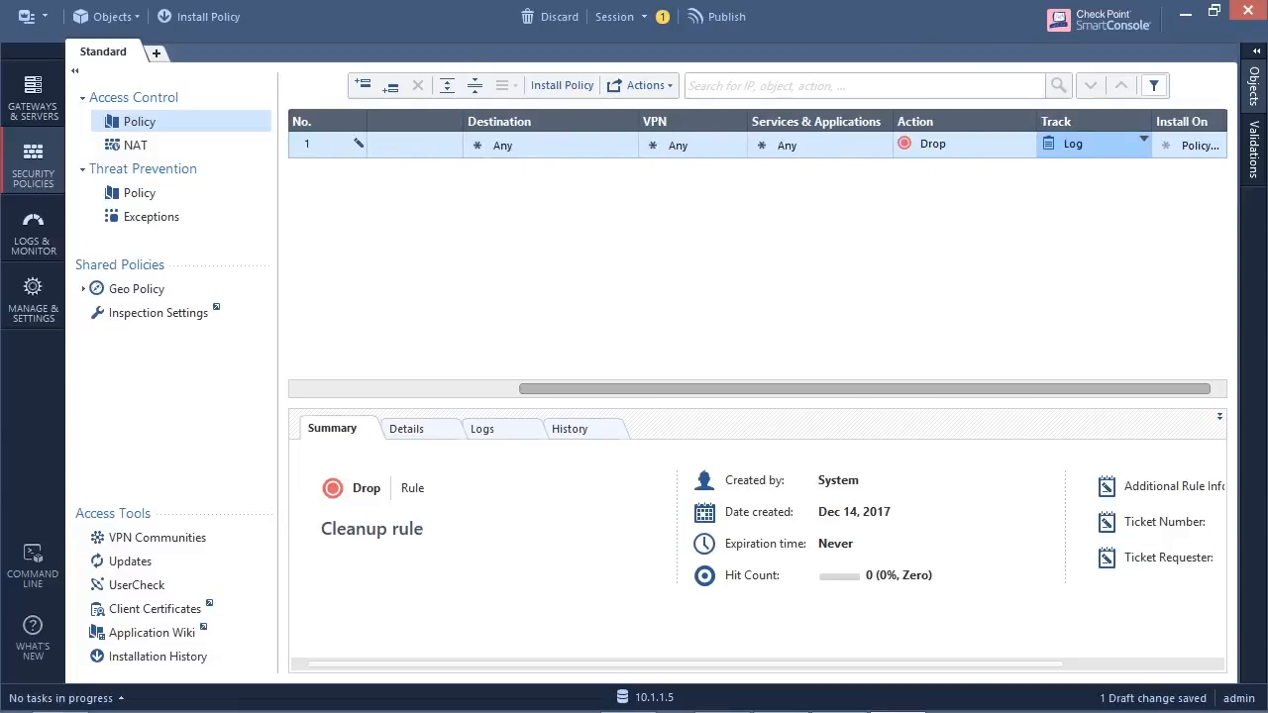
left_click_drag(865, 390, 651, 389)
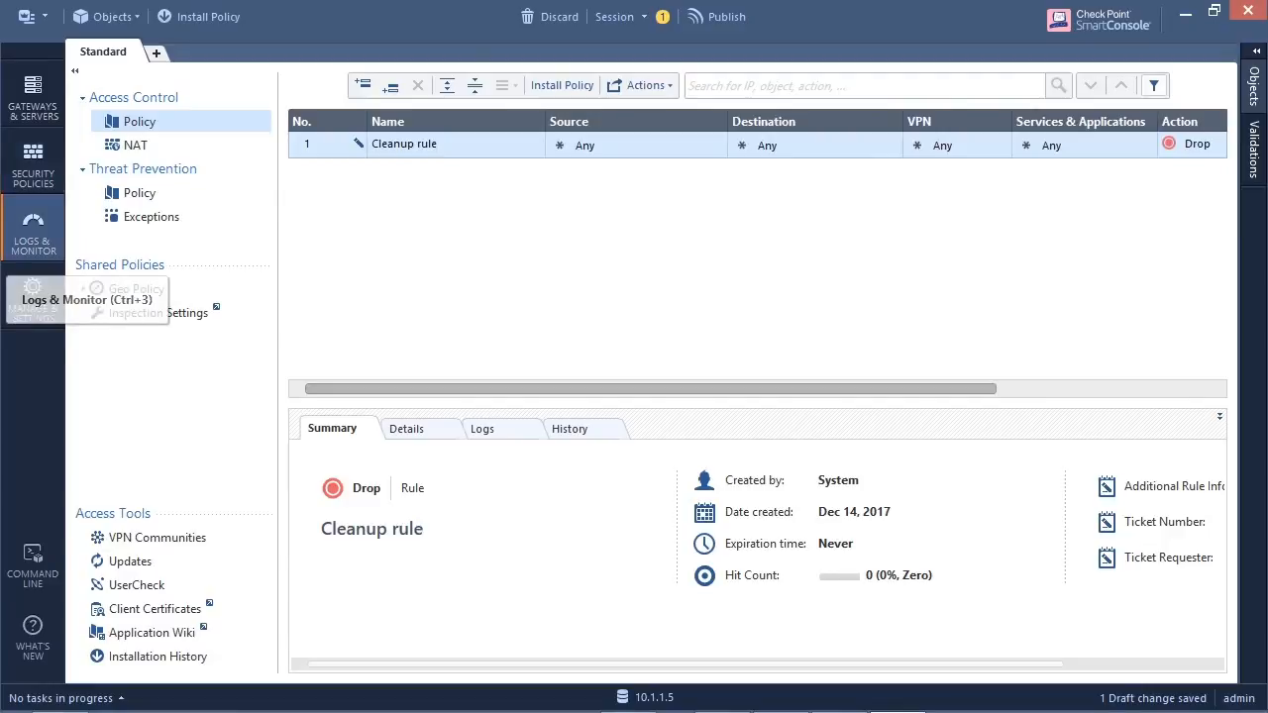
- View the management server's logs and its administrator settings
left_click(32, 238)
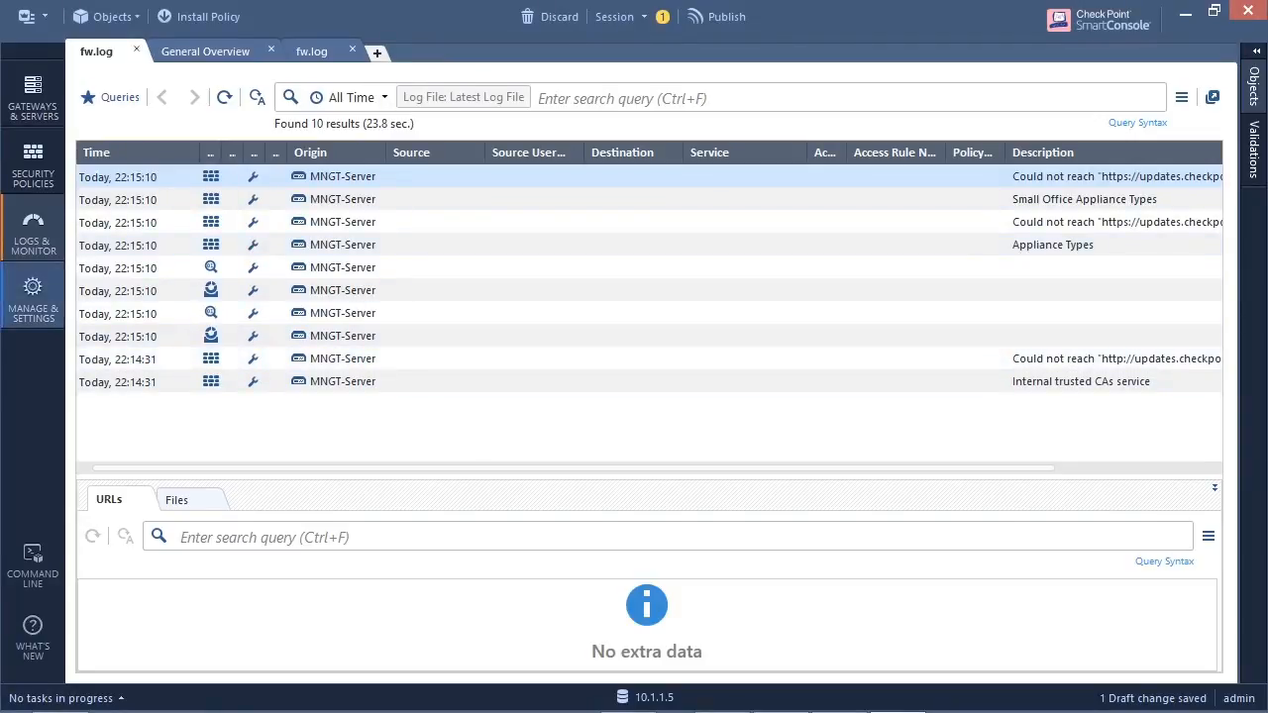
left_click(33, 297)
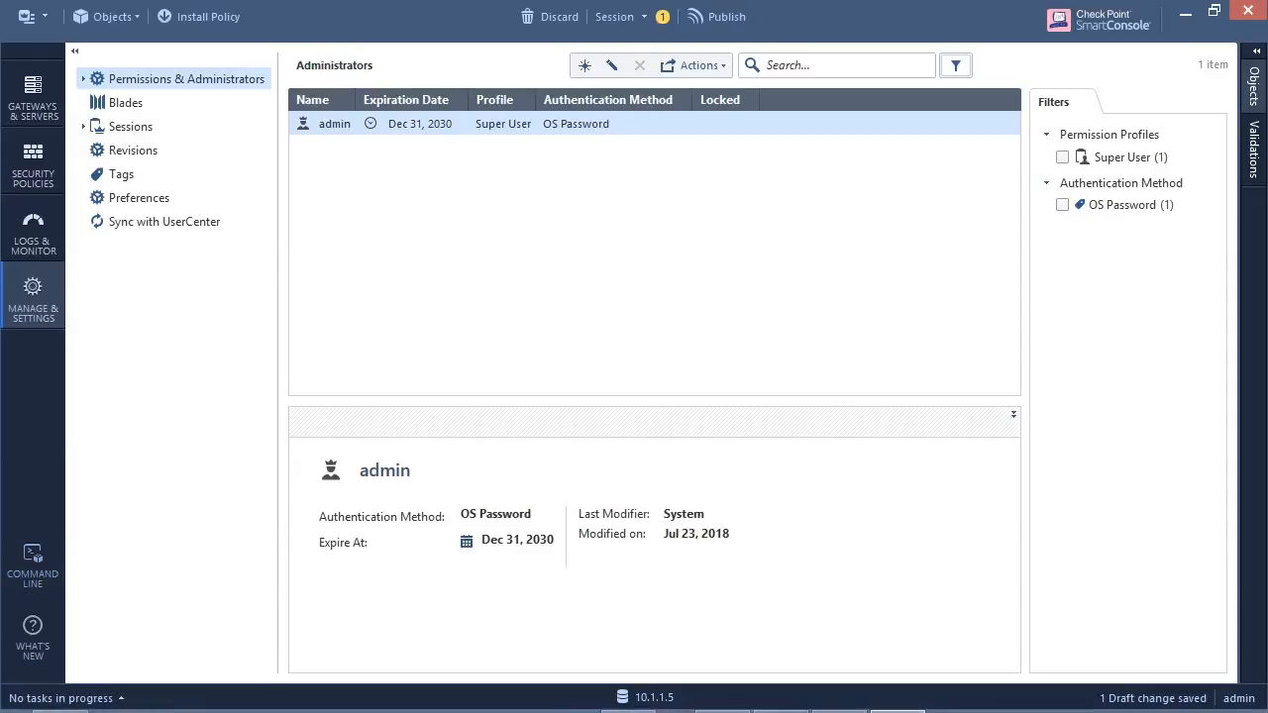
- Switch to VMware Workstation to check the GW-1 and MNGT-Server consoles, and return to SmartConsole with its command line window closed
left_click(627, 699)
left_click(630, 426)
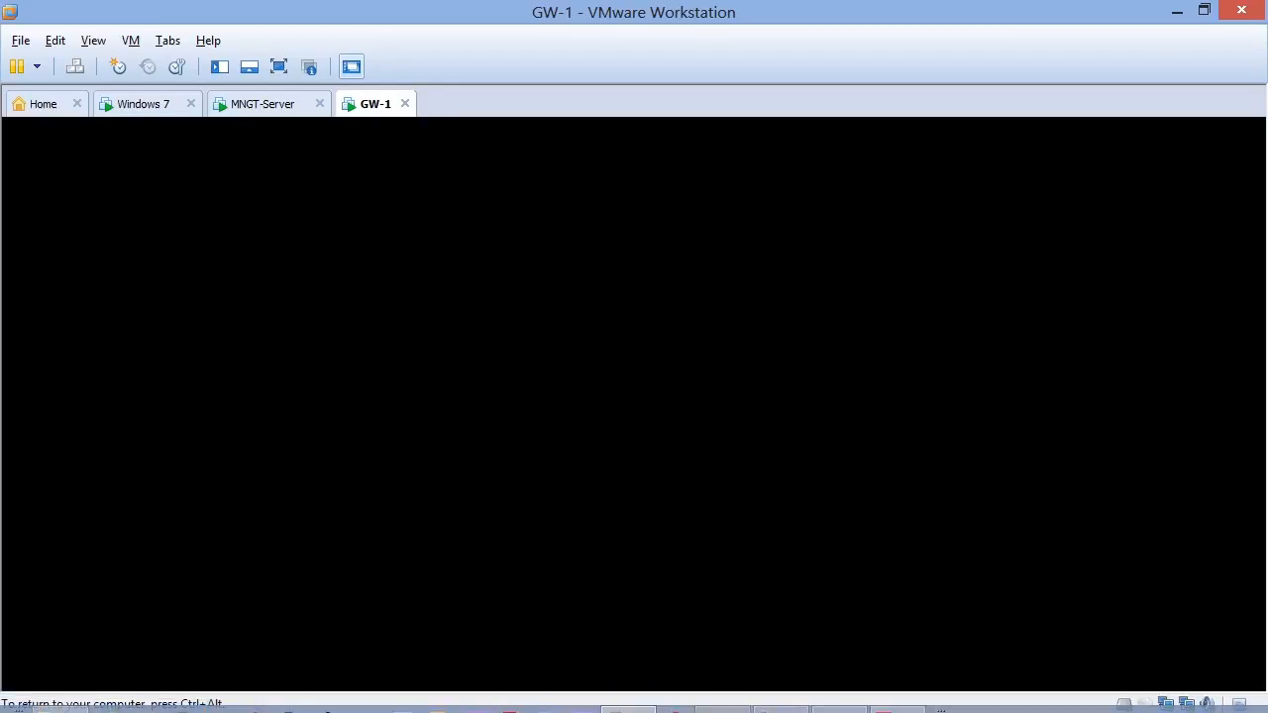
key("Return")
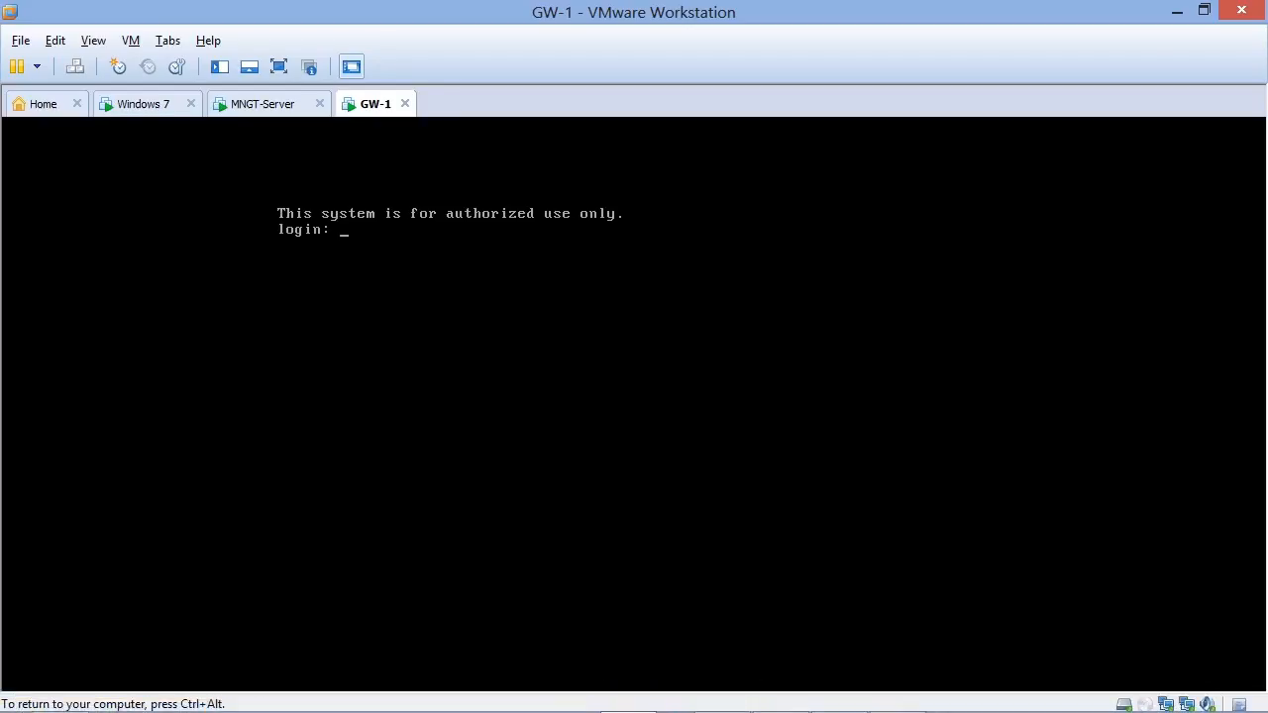
key("ctrl+alt")
left_click(265, 104)
left_click(396, 298)
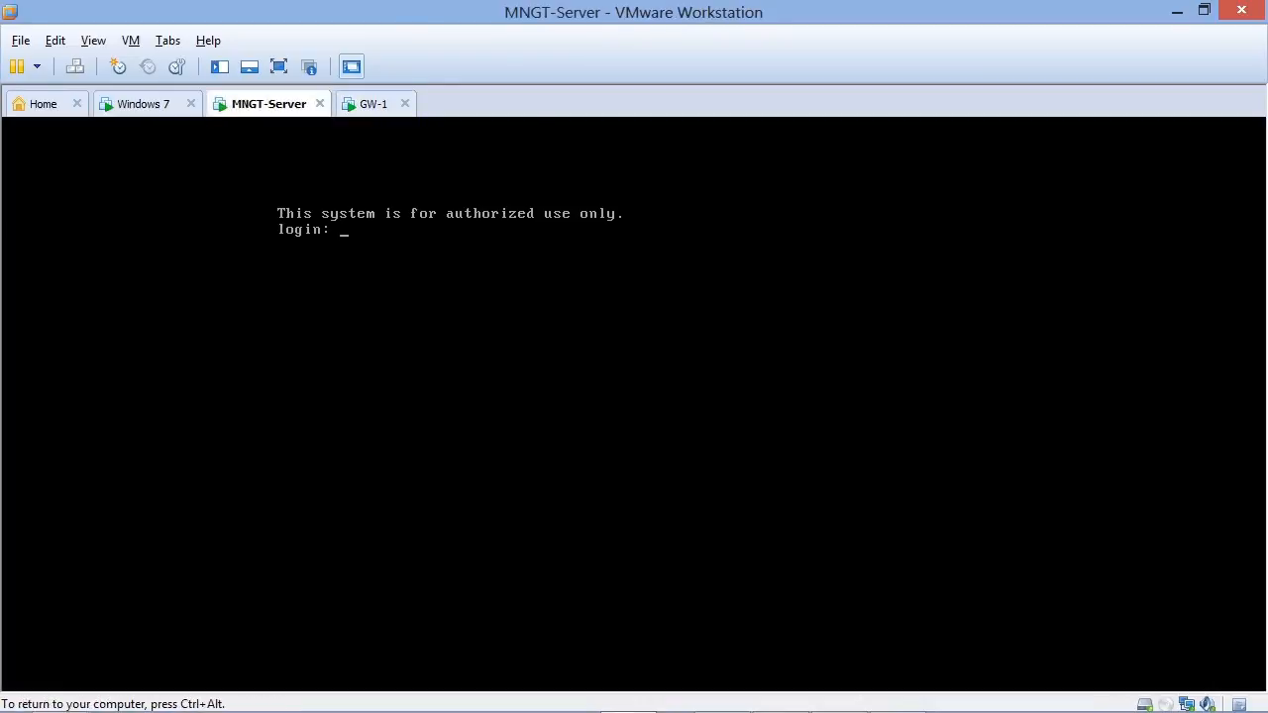
key("ctrl+alt")
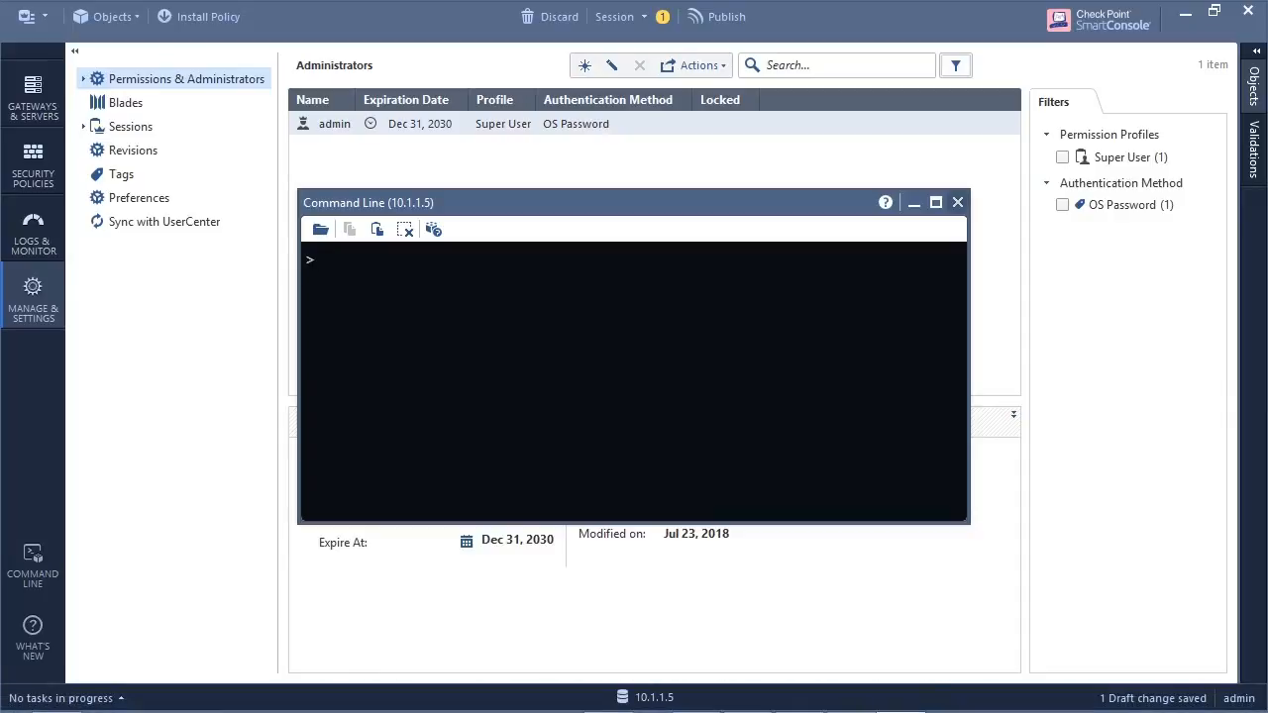
left_click(957, 202)
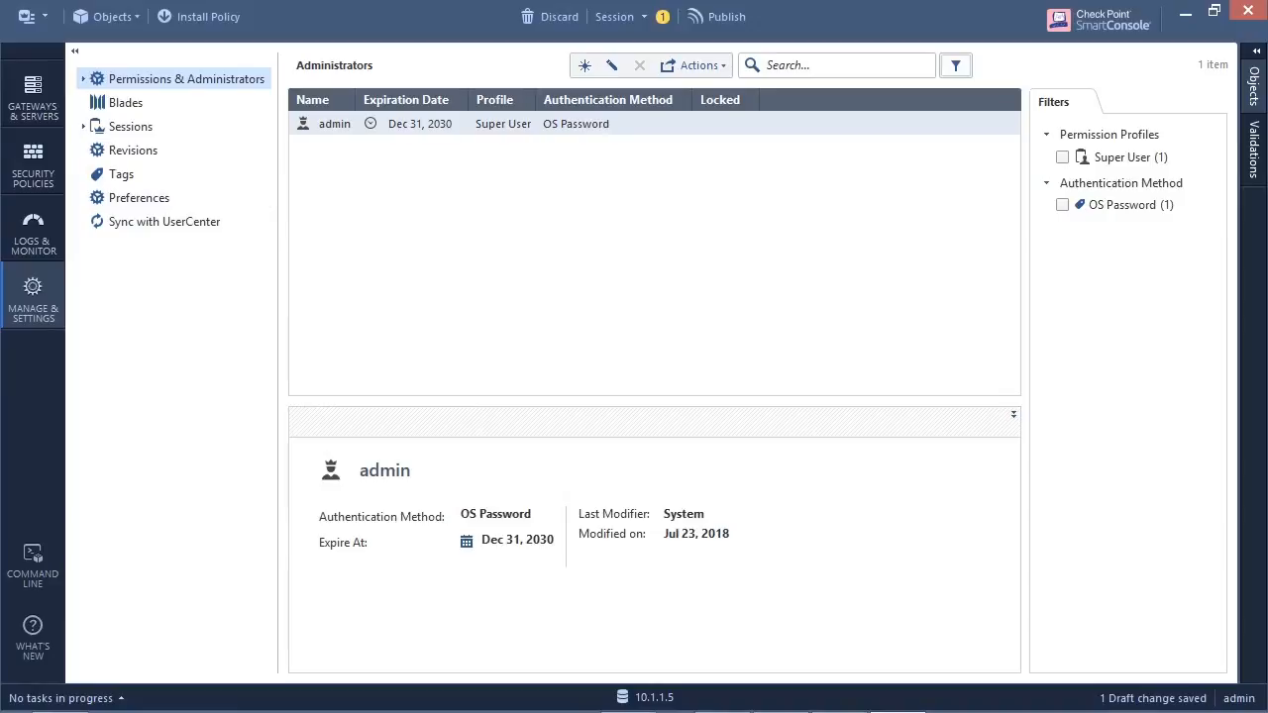
- Start creating a new Check Point security gateway in Wizard Mode
left_click(32, 99)
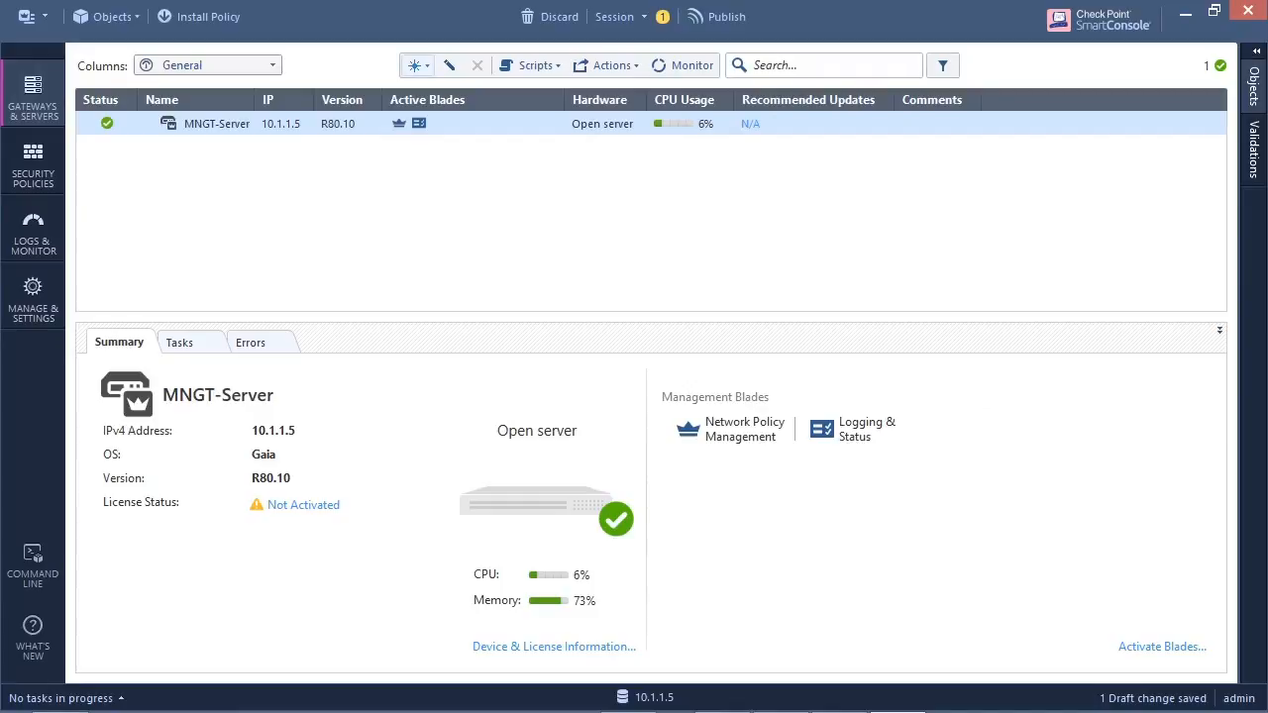
left_click(415, 65)
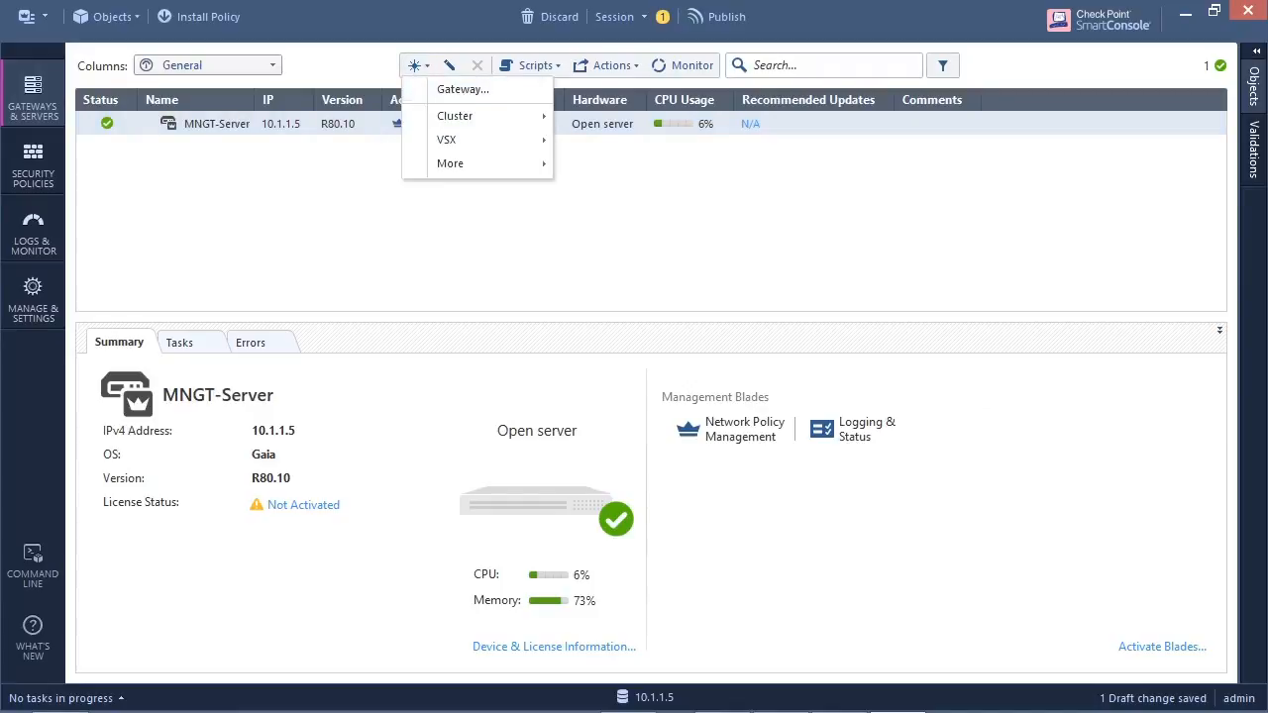
left_click(463, 89)
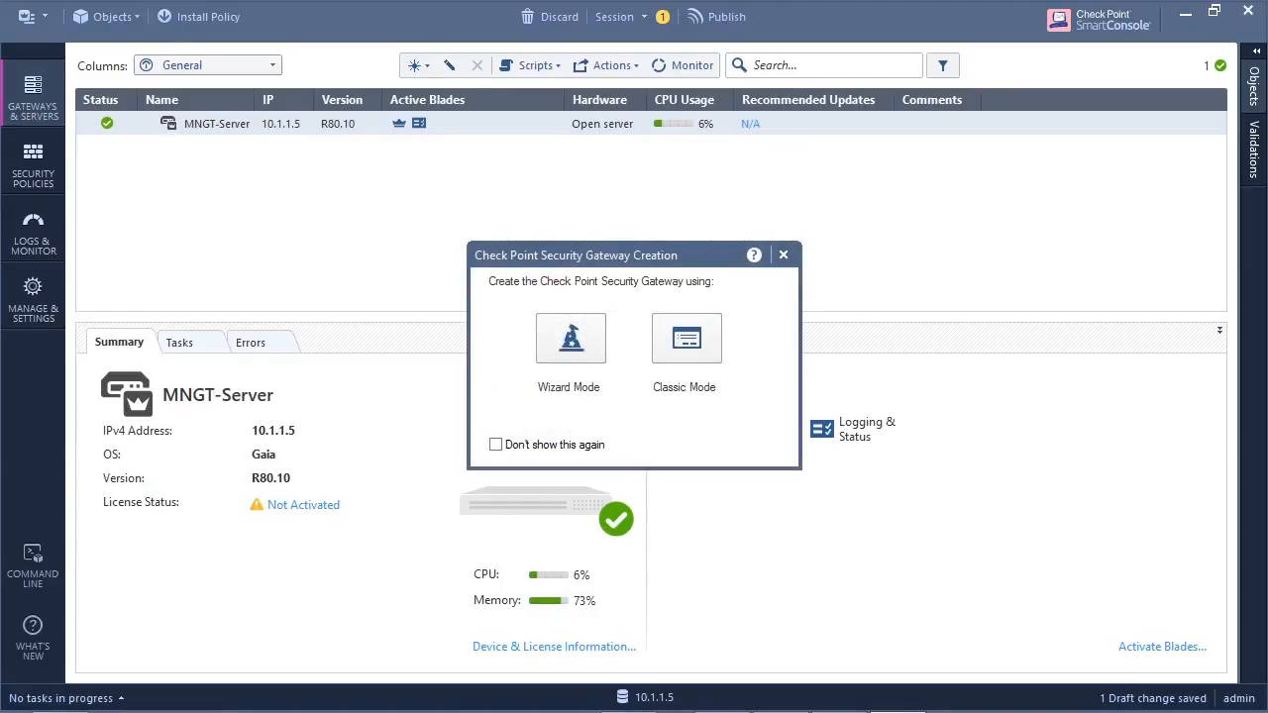
left_click(571, 339)
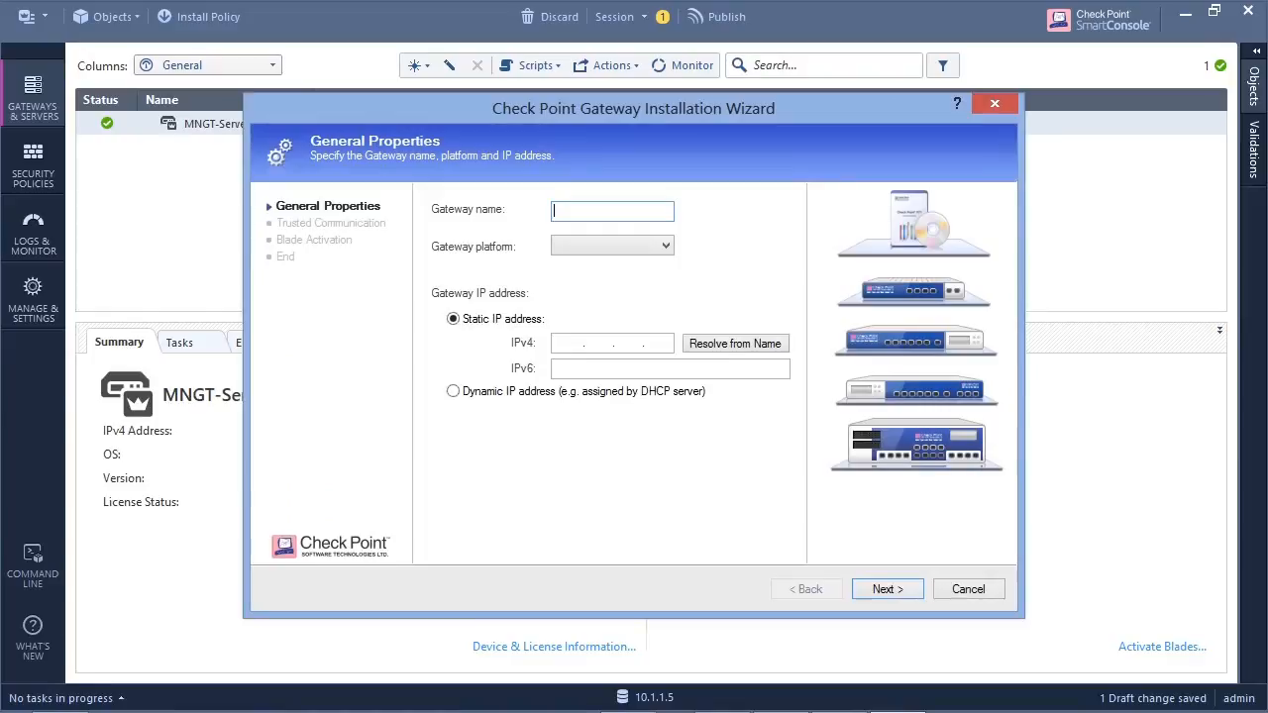
- Name the gateway GW-1, set its platform to Open server and its static IPv4 address to 10.1.1.1, and continue the wizard
left_click_drag(634, 108, 694, 126)
type("GW-1")
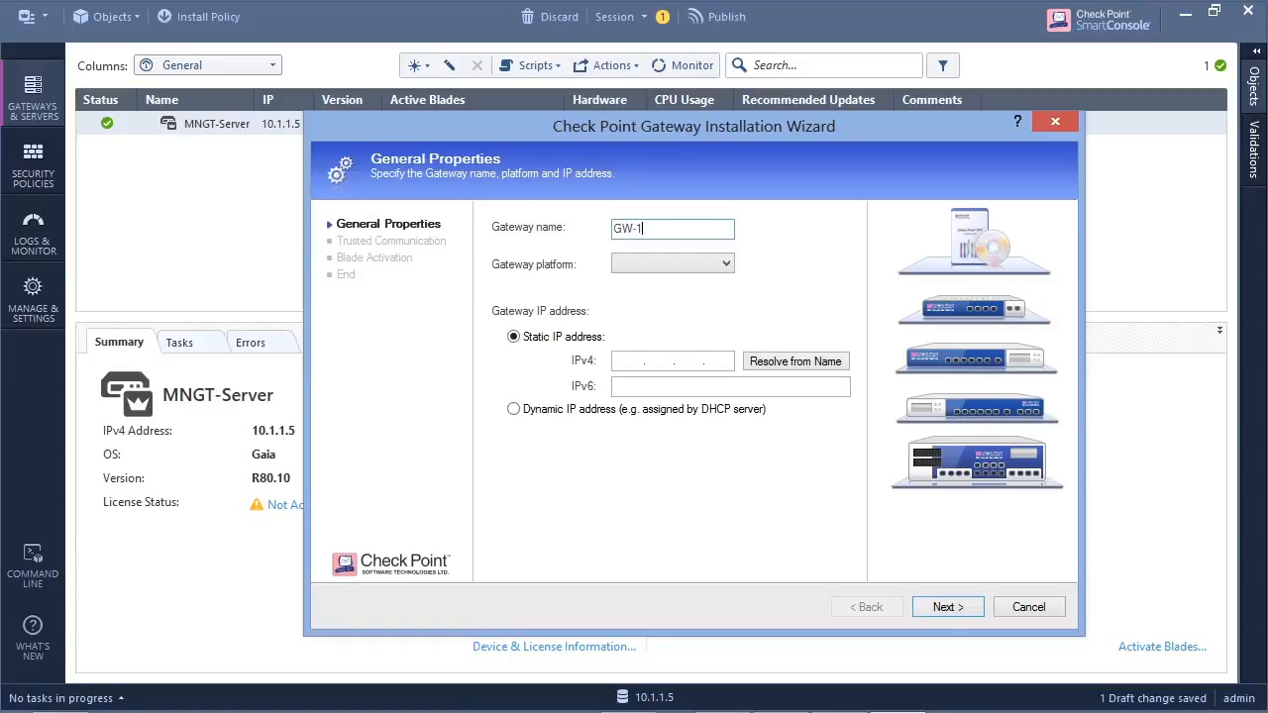
left_click(726, 264)
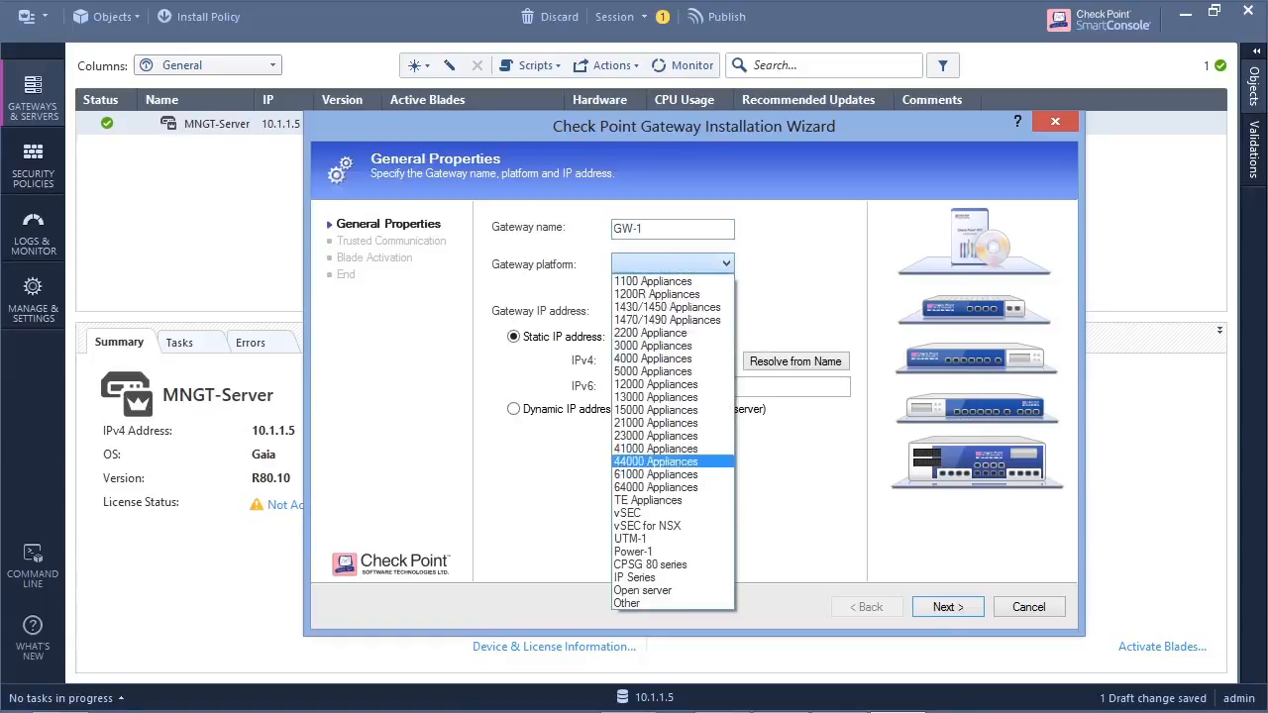
left_click(676, 592)
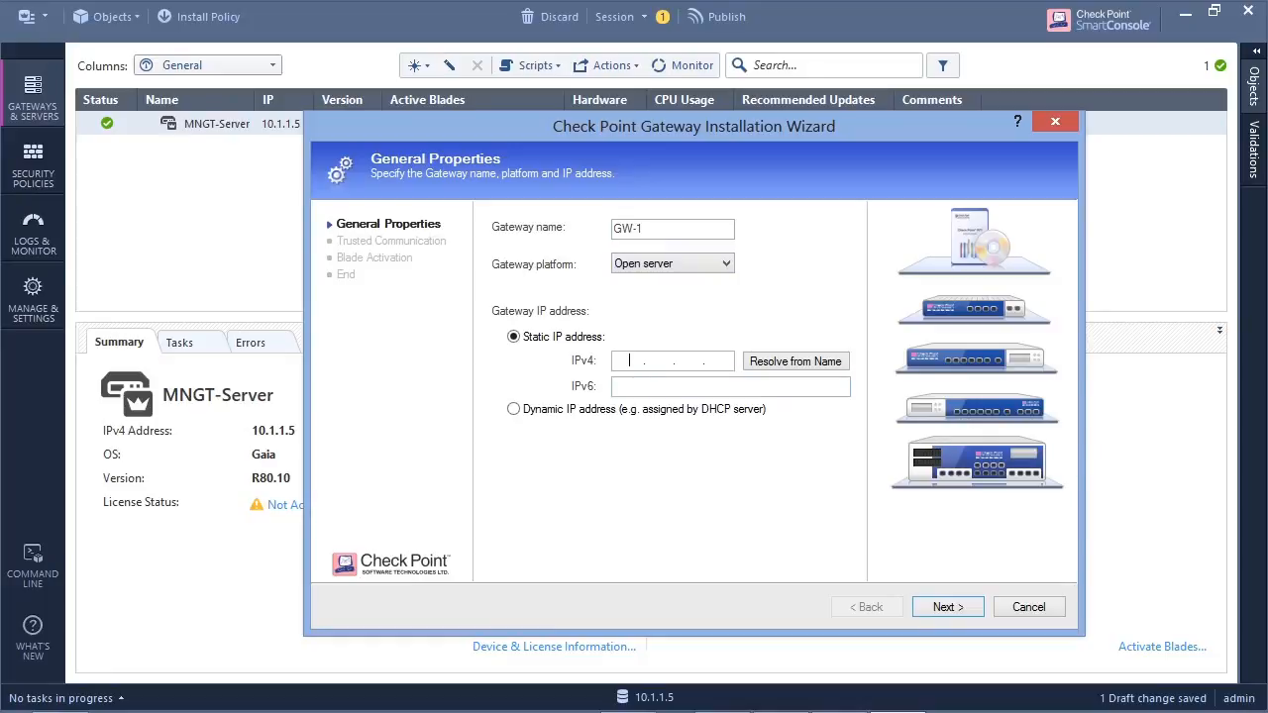
type("10 . 1 . 1 . 1")
key("Tab")
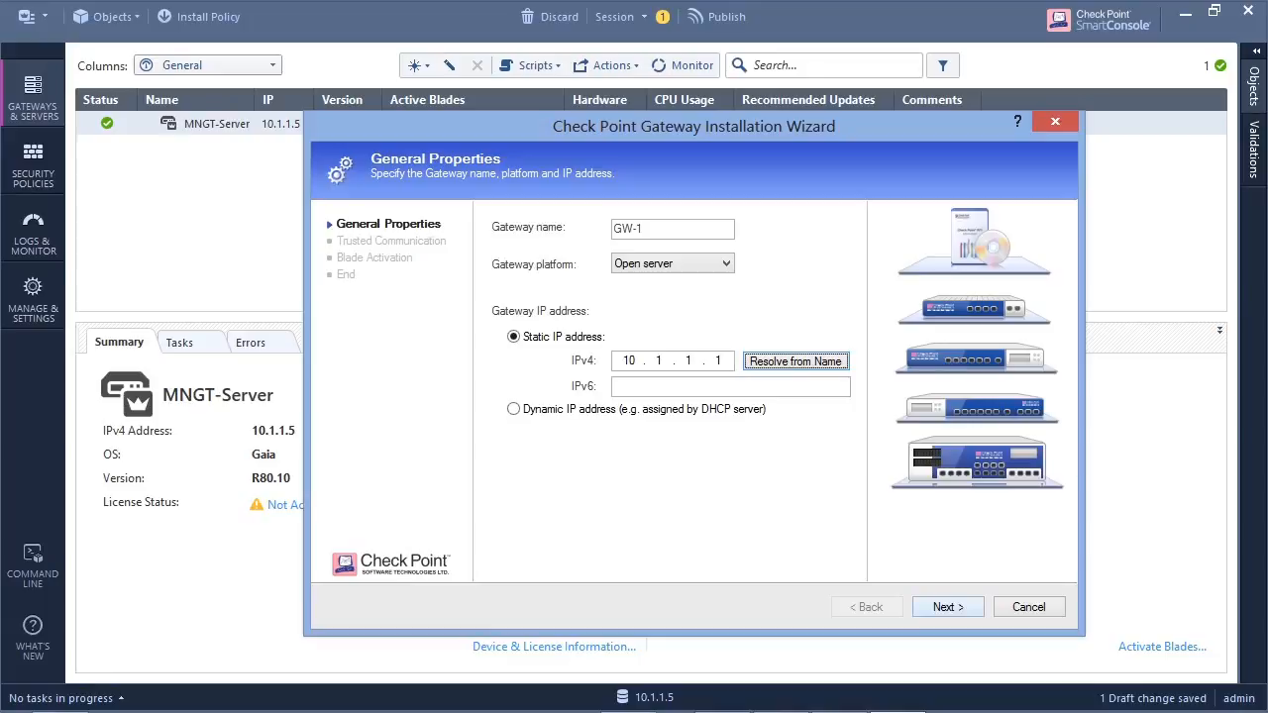
key("Tab")
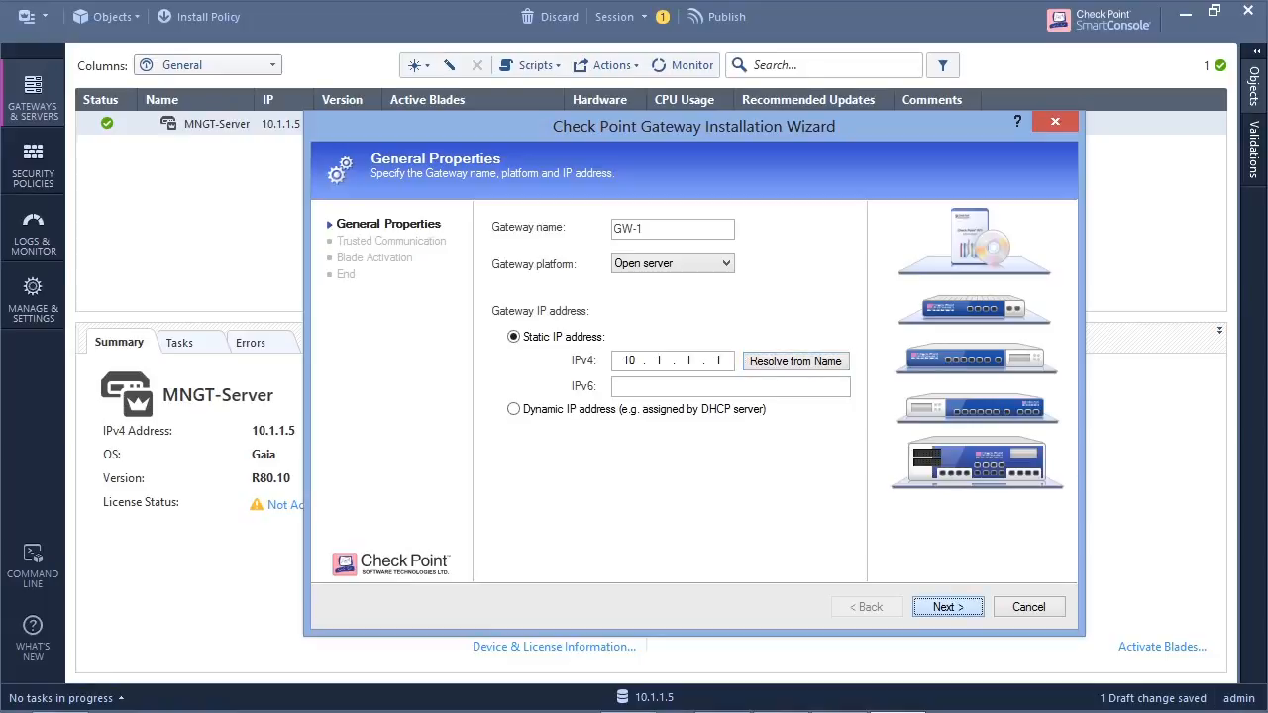
key("Return")
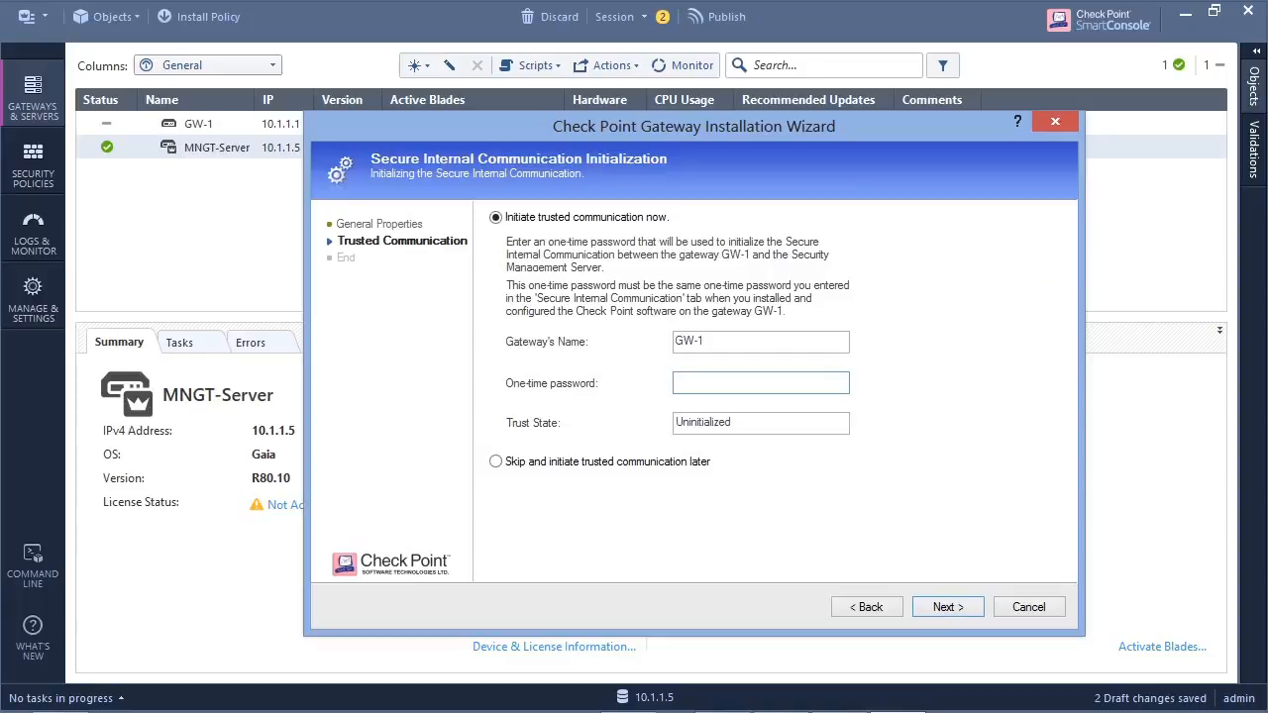
- Enter the one-time password to initiate trusted communication with GW-1, and review and dismiss the retrieved interface topology
type("••••••••")
key("Return")
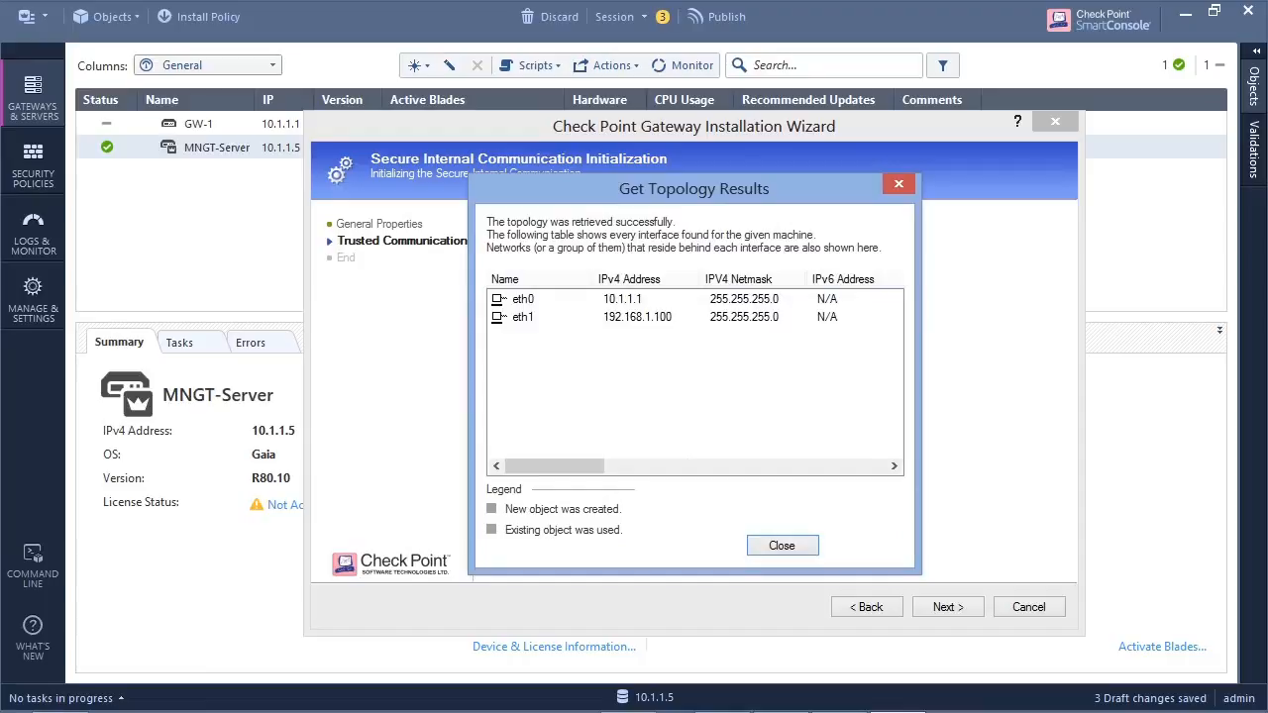
left_click(637, 317)
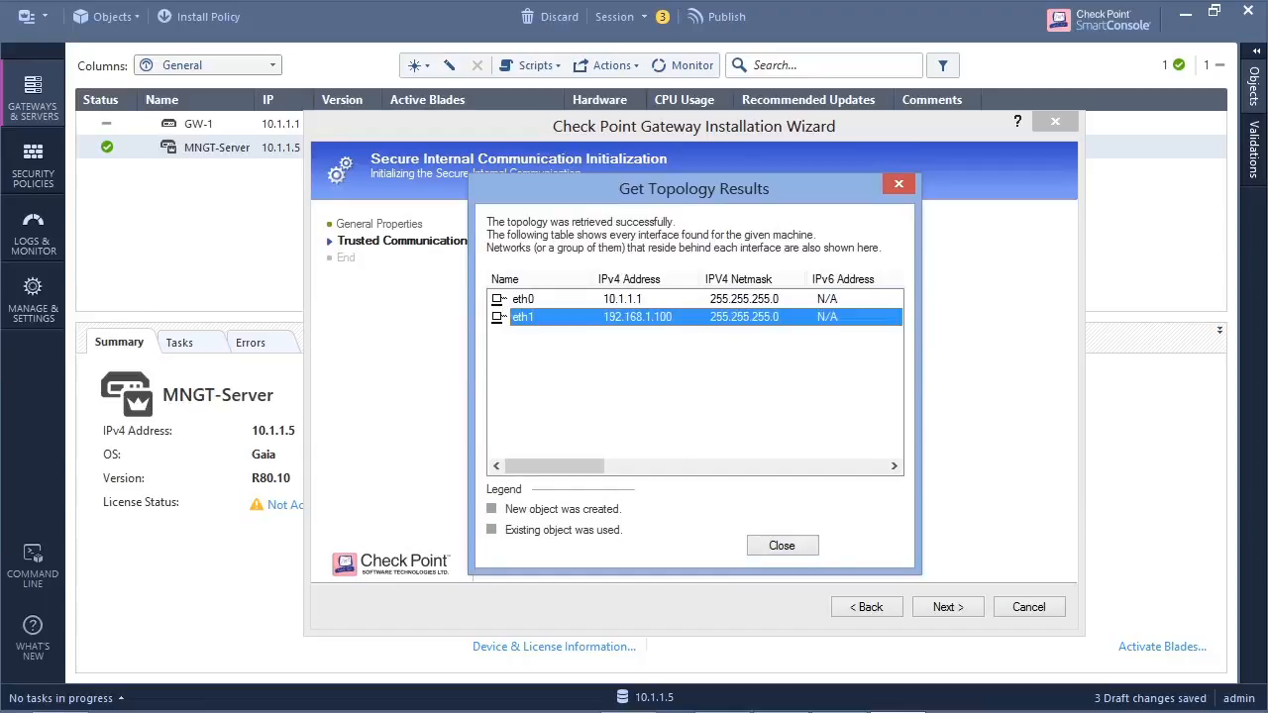
left_click(783, 546)
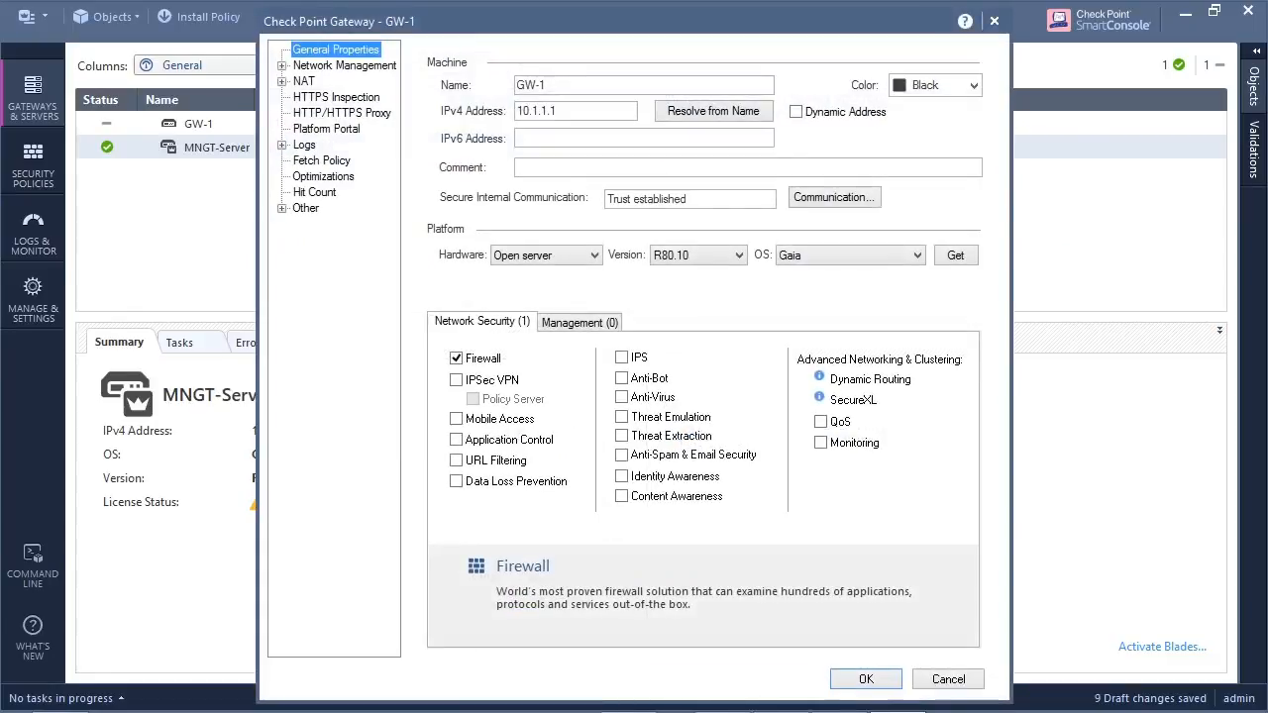
- Set the GW-1 gateway object's color to Pink
left_click(974, 87)
left_click(921, 125)
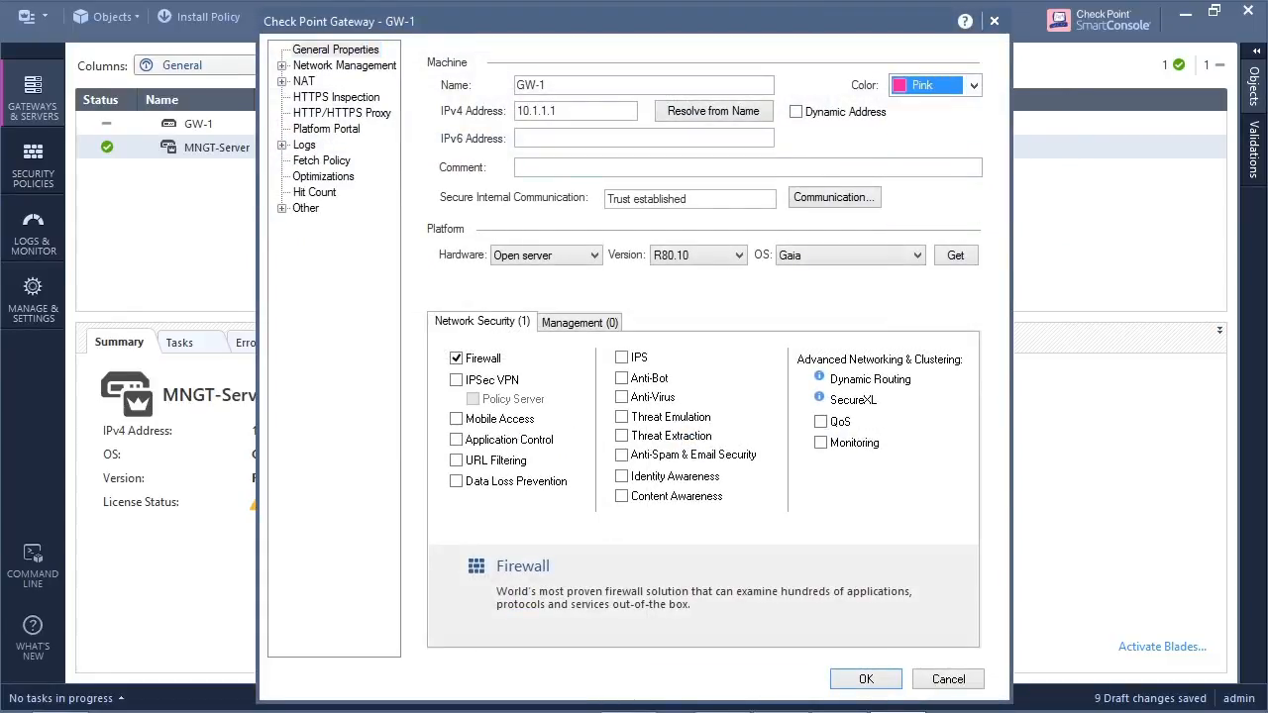
- Open the eth0 interface from GW-1's network management settings for editing
left_click(344, 66)
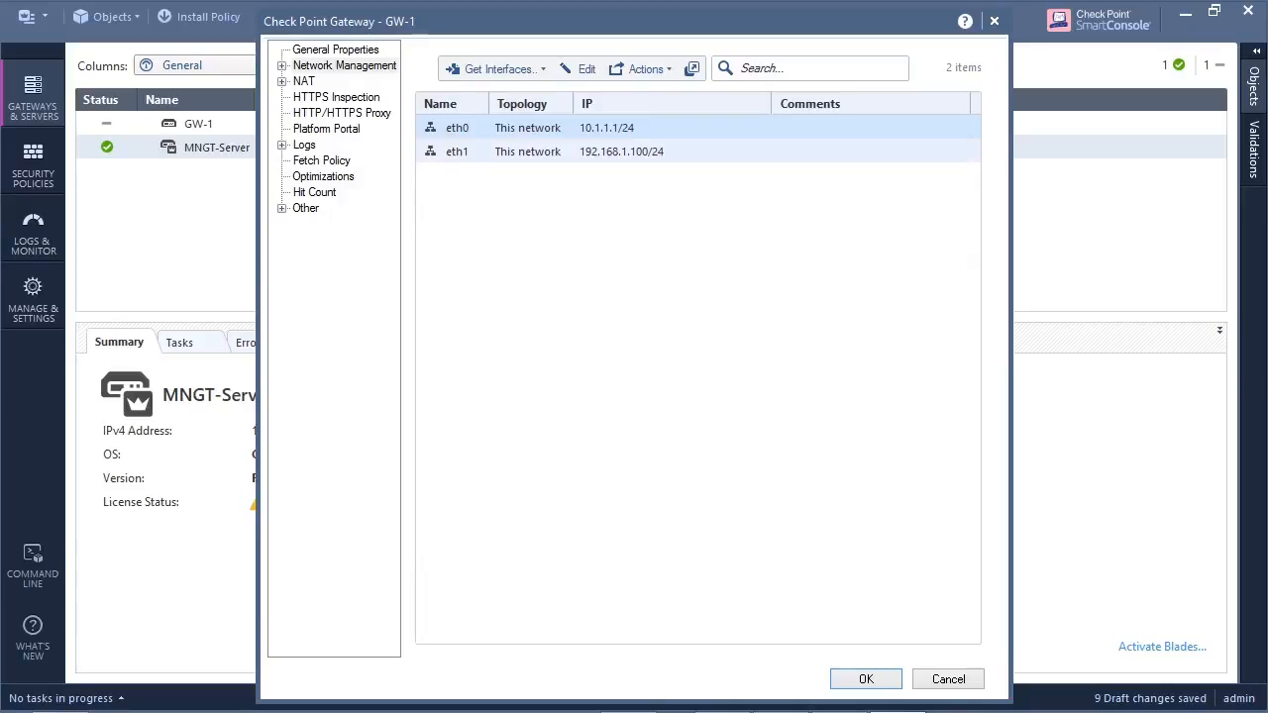
left_click(604, 151)
left_click(605, 128)
double_click(457, 128)
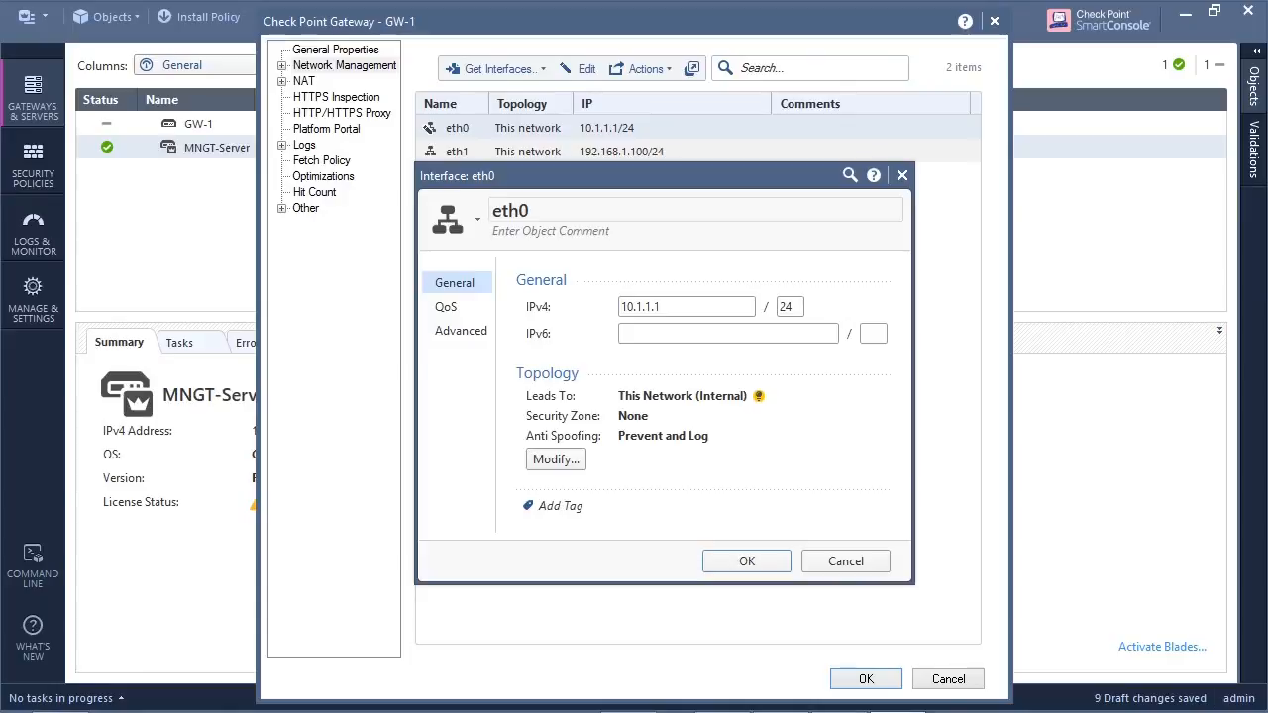
left_click(551, 231)
type("Ινσιδε")
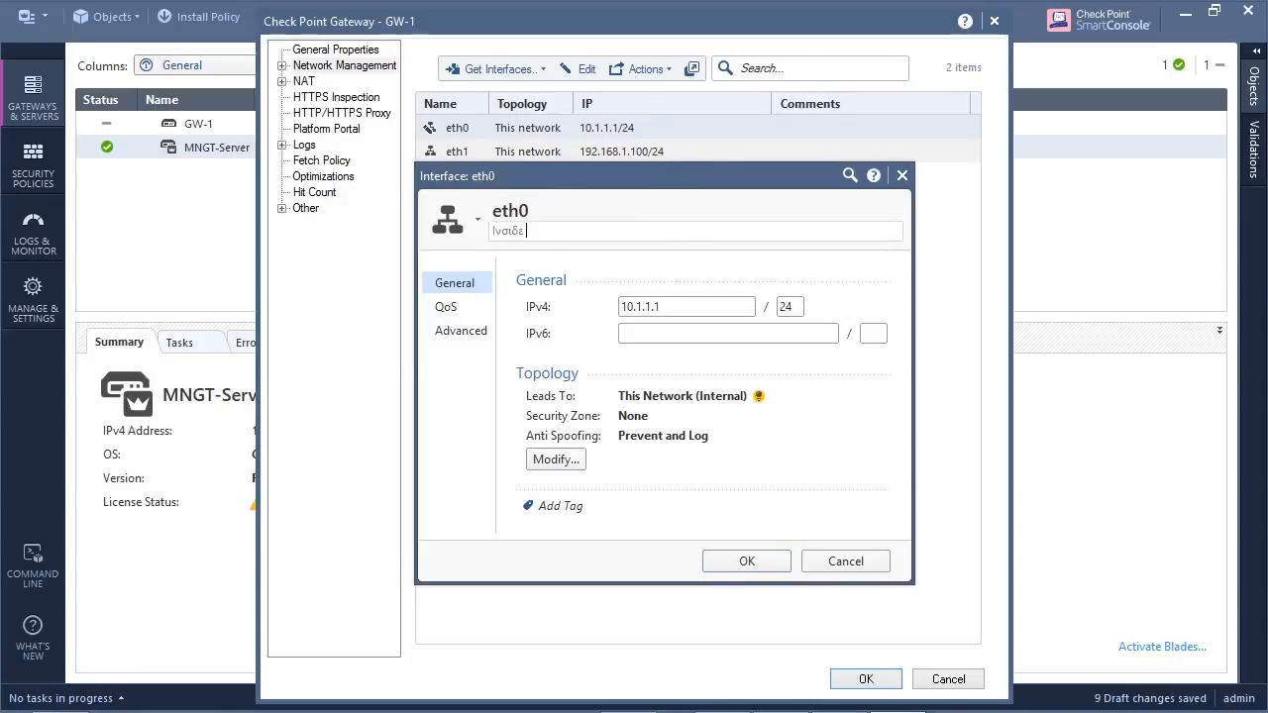
key("BackSpace")
key("BackSpace")
key("BackSpace")
key("BackSpace")
key("BackSpace")
key("BackSpace")
key("BackSpace")
- Switch the keyboard input language to English
mouse_move(1108, 711)
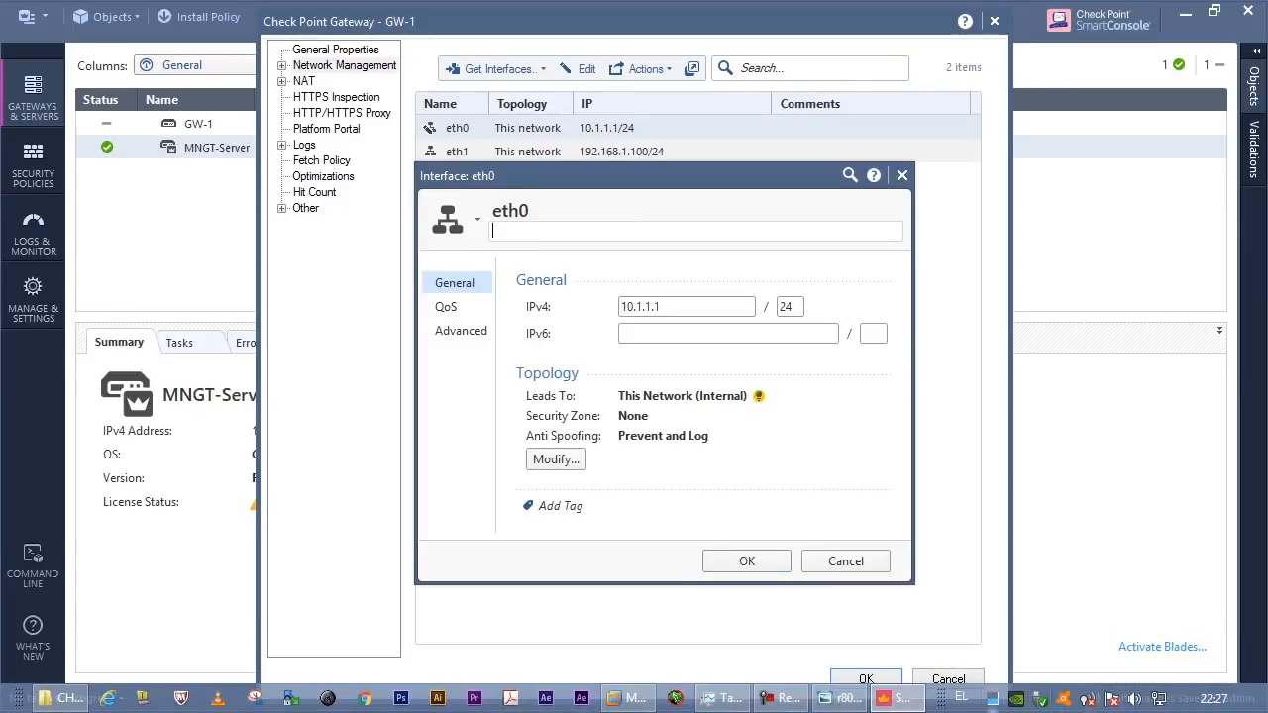
left_click(961, 698)
left_click(1062, 620)
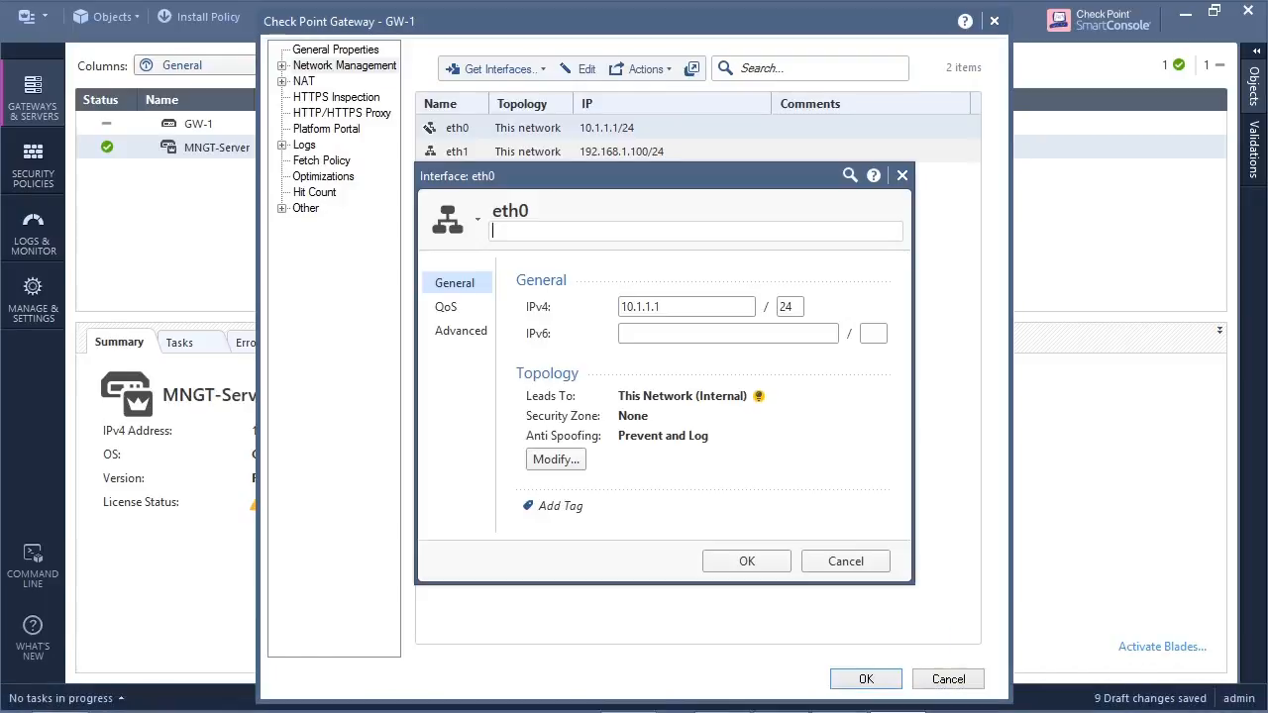
- Add the comment "Inside Interface" to eth0, review its topology settings unchanged, and save the interface
left_click(961, 697)
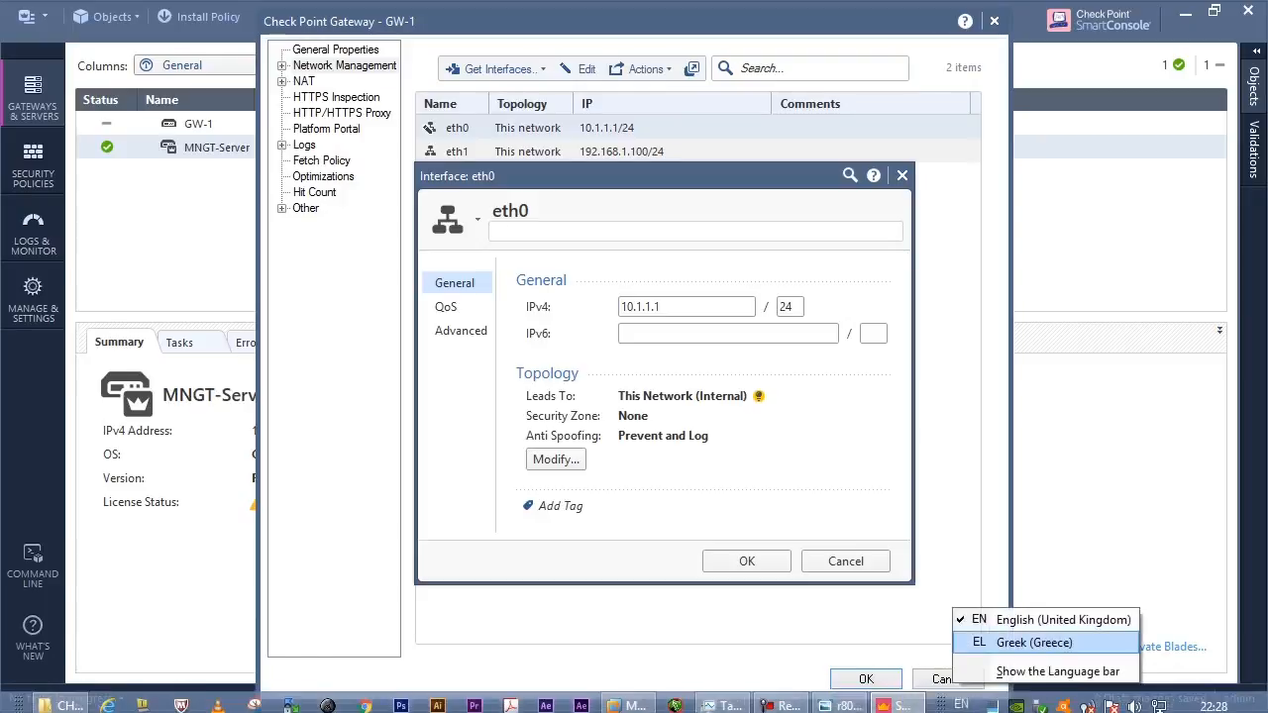
left_click(1062, 620)
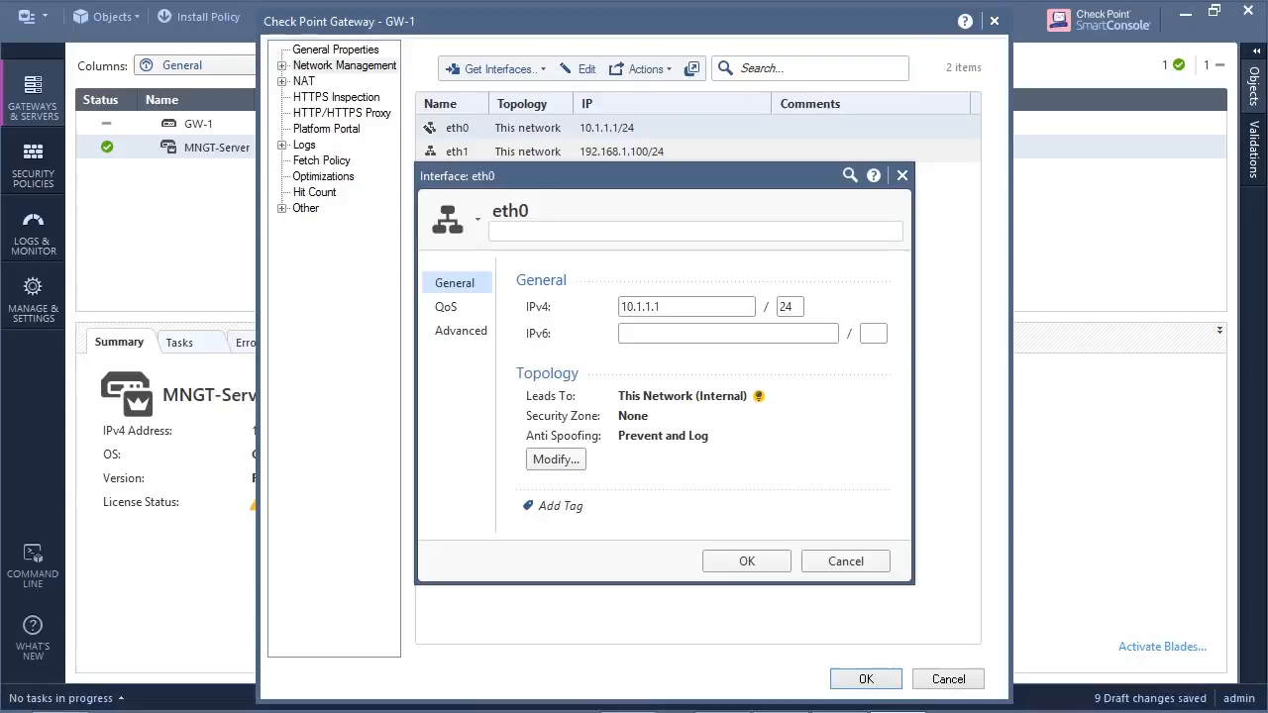
type("Inside Interface")
left_click(556, 459)
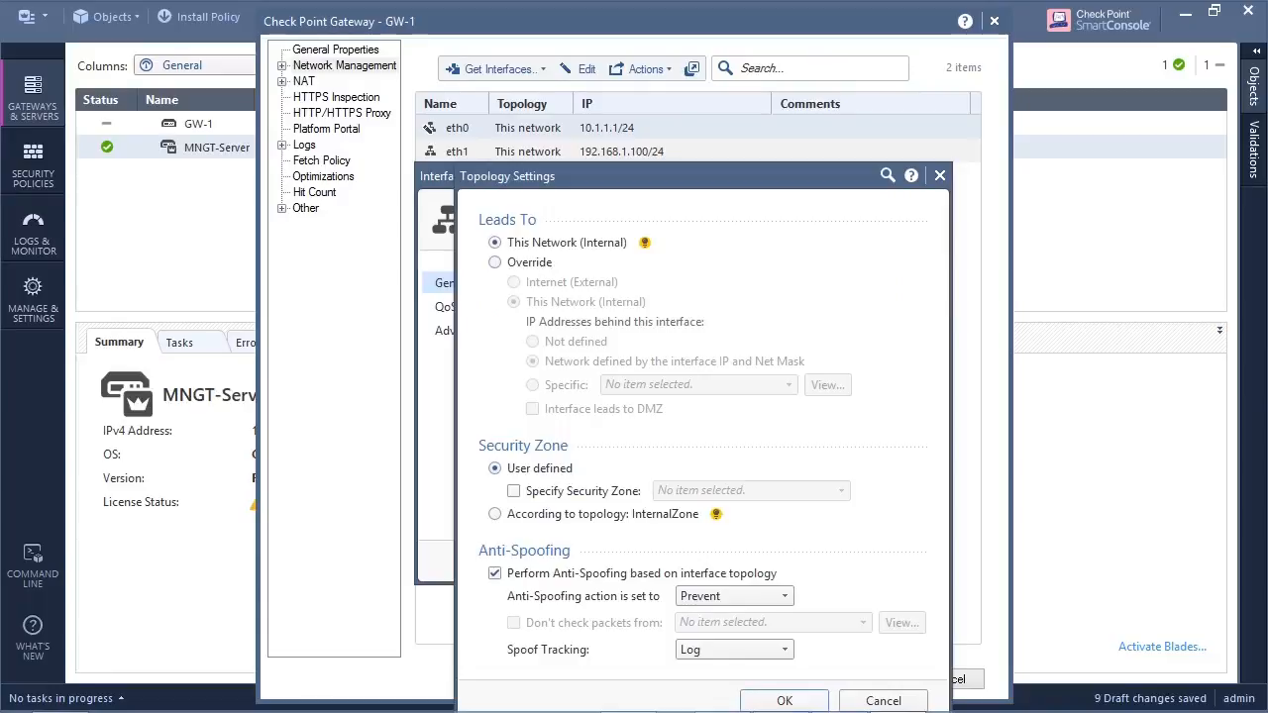
left_click(785, 700)
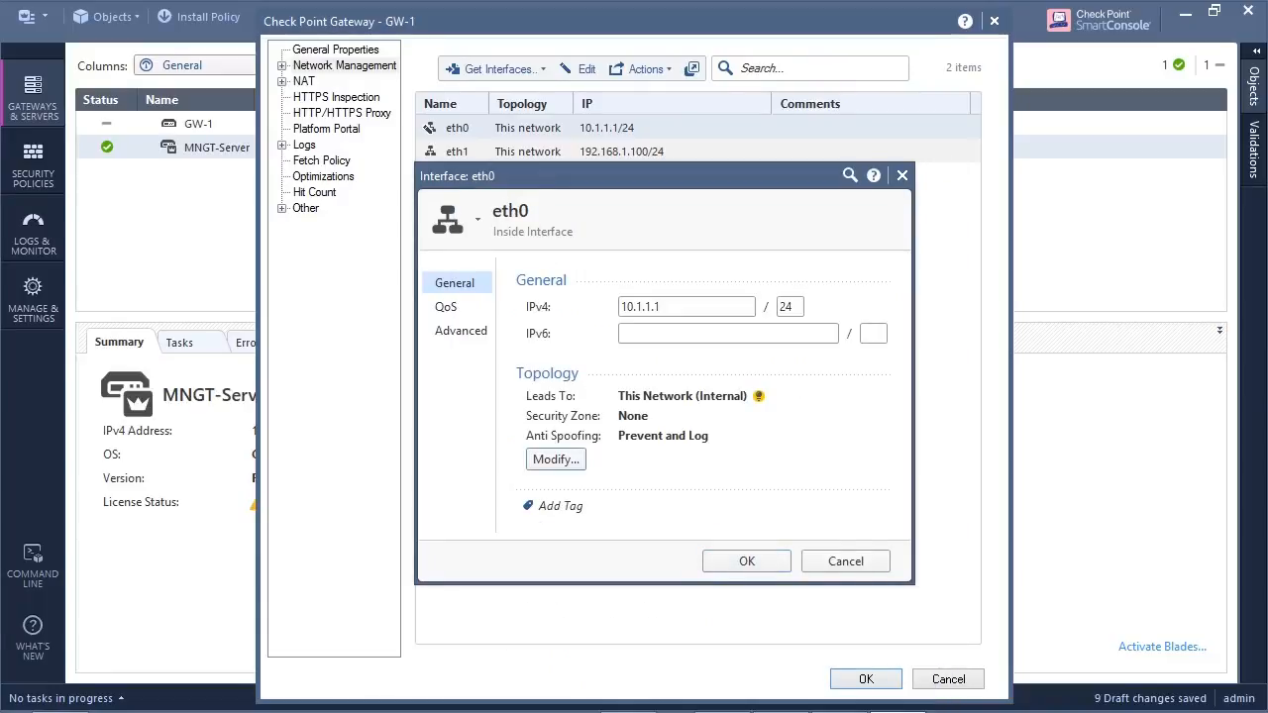
left_click(747, 562)
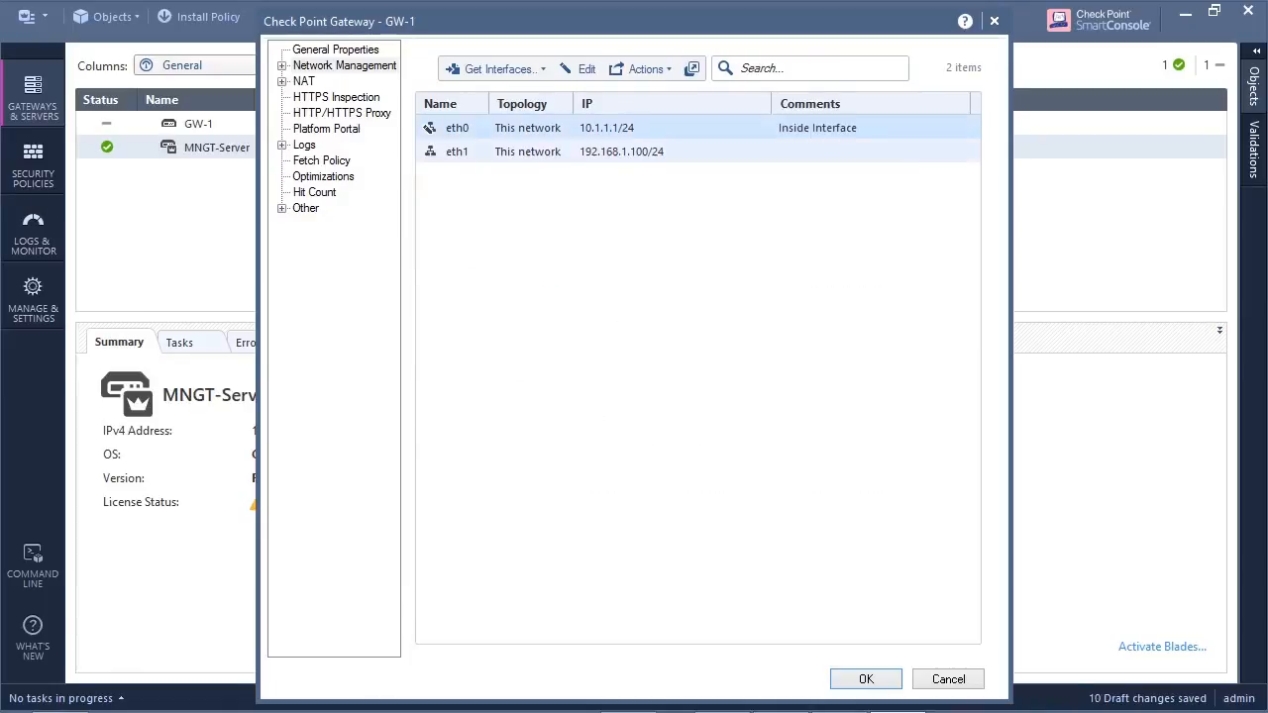
- Override the eth1 interface's topology so it leads to Internet (External), and save the interface and the GW-1 gateway
double_click(458, 151)
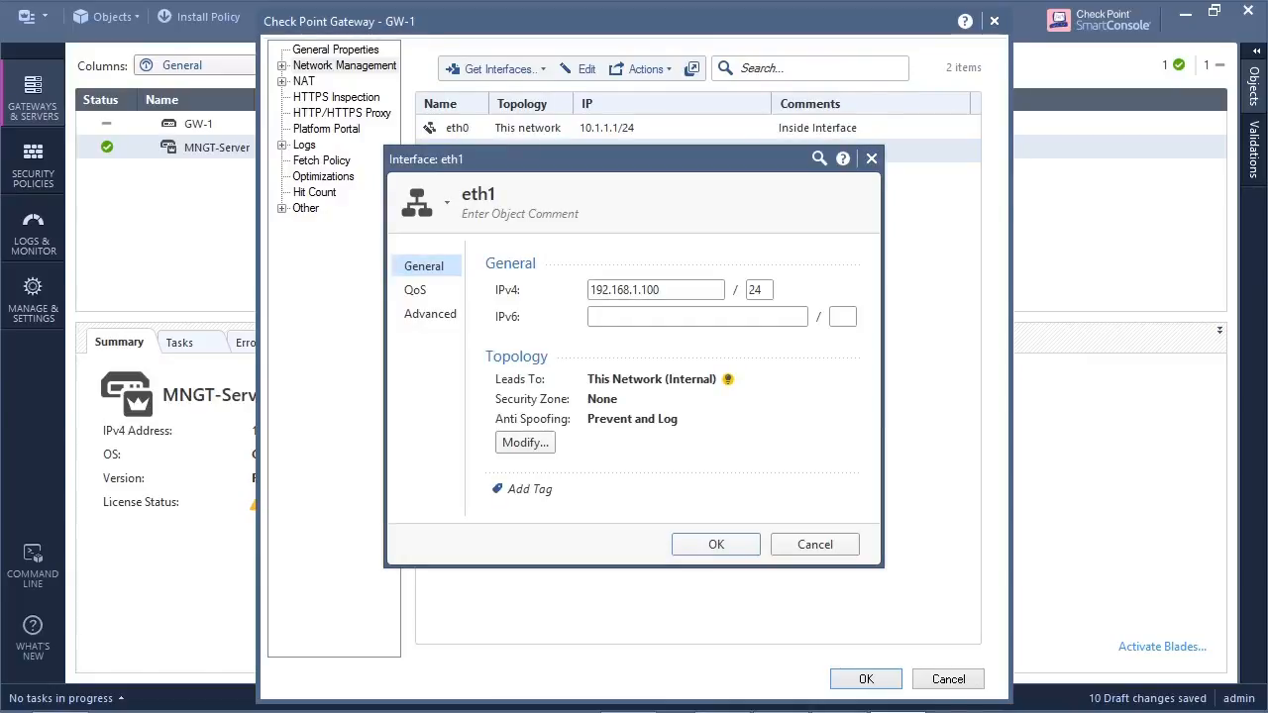
left_click(525, 442)
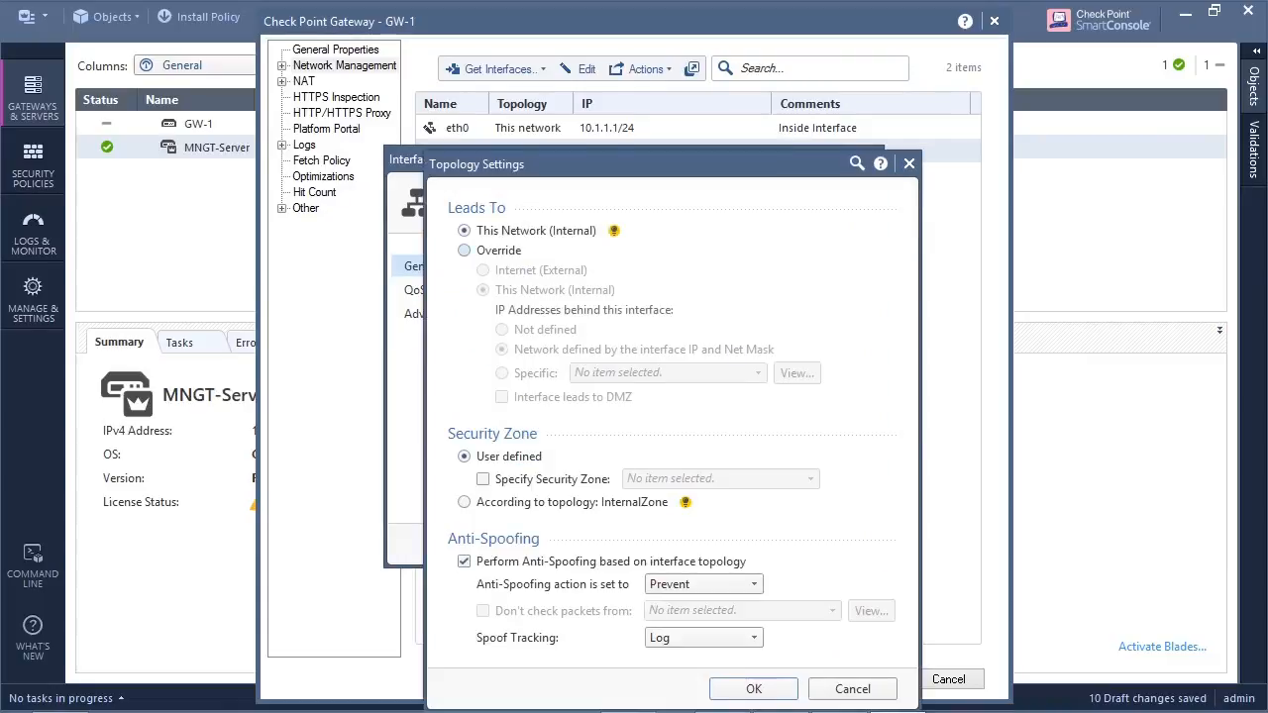
left_click(464, 251)
left_click(482, 270)
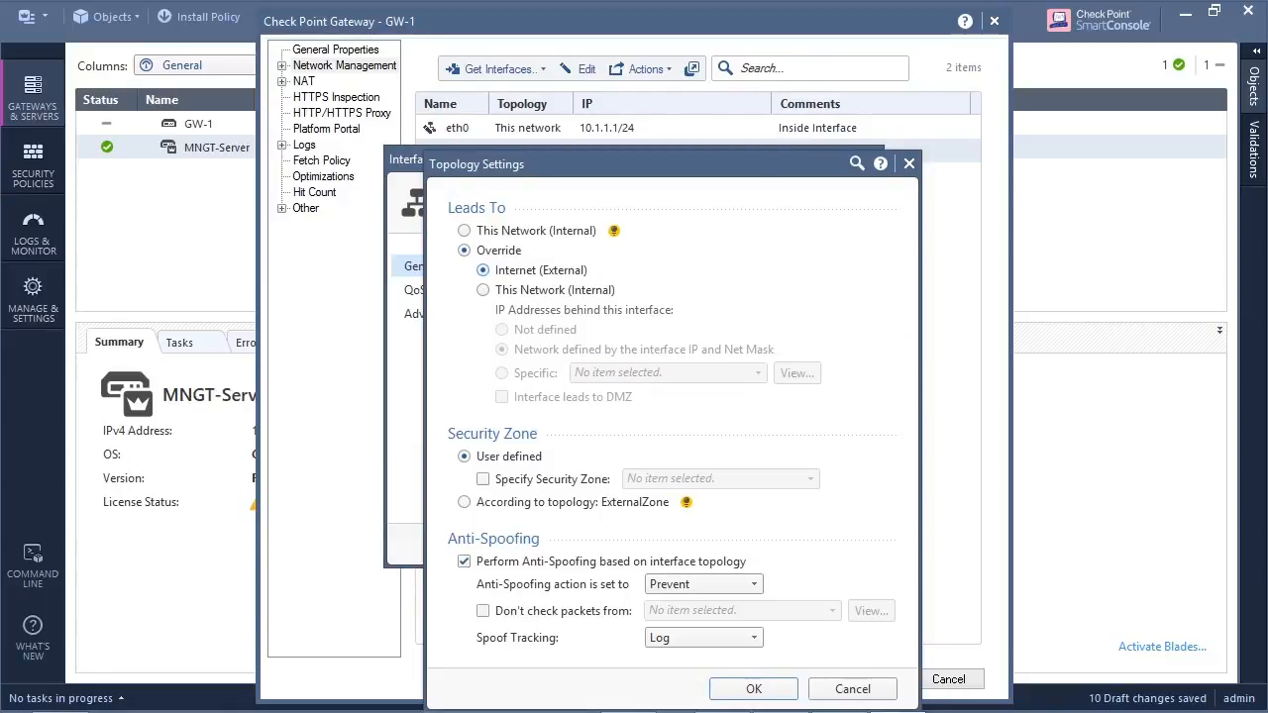
left_click(753, 689)
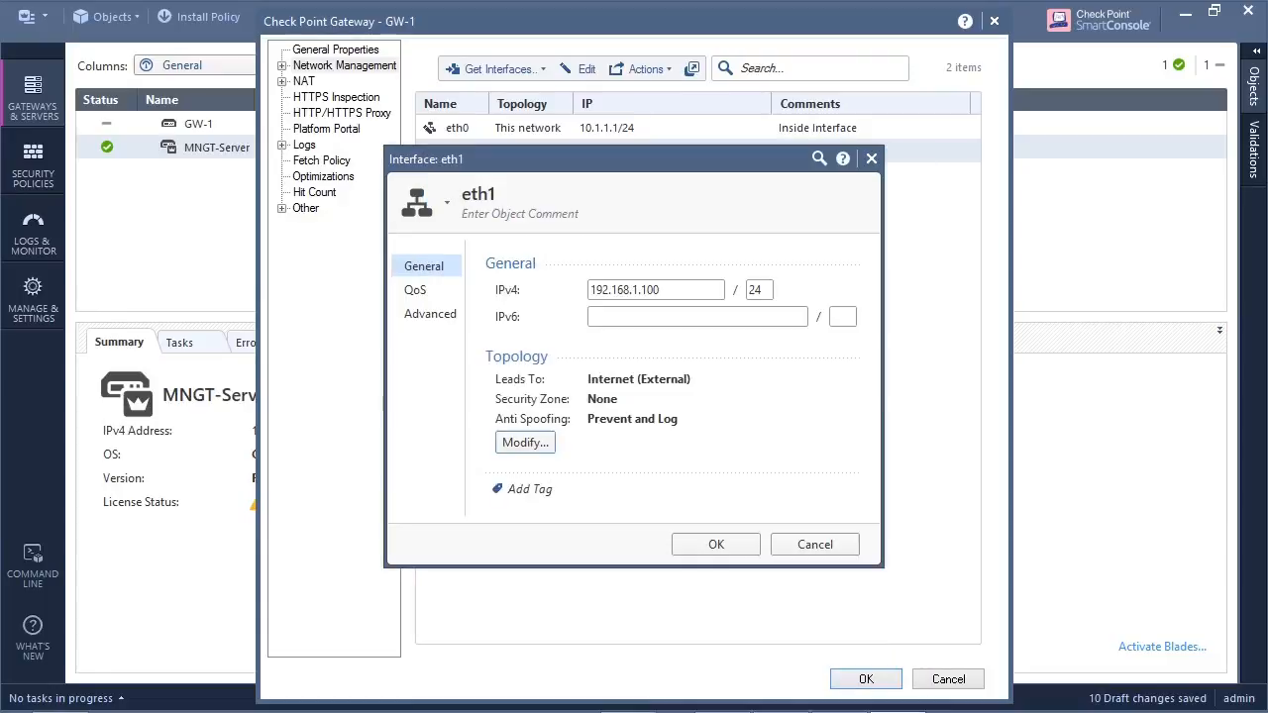
left_click(717, 544)
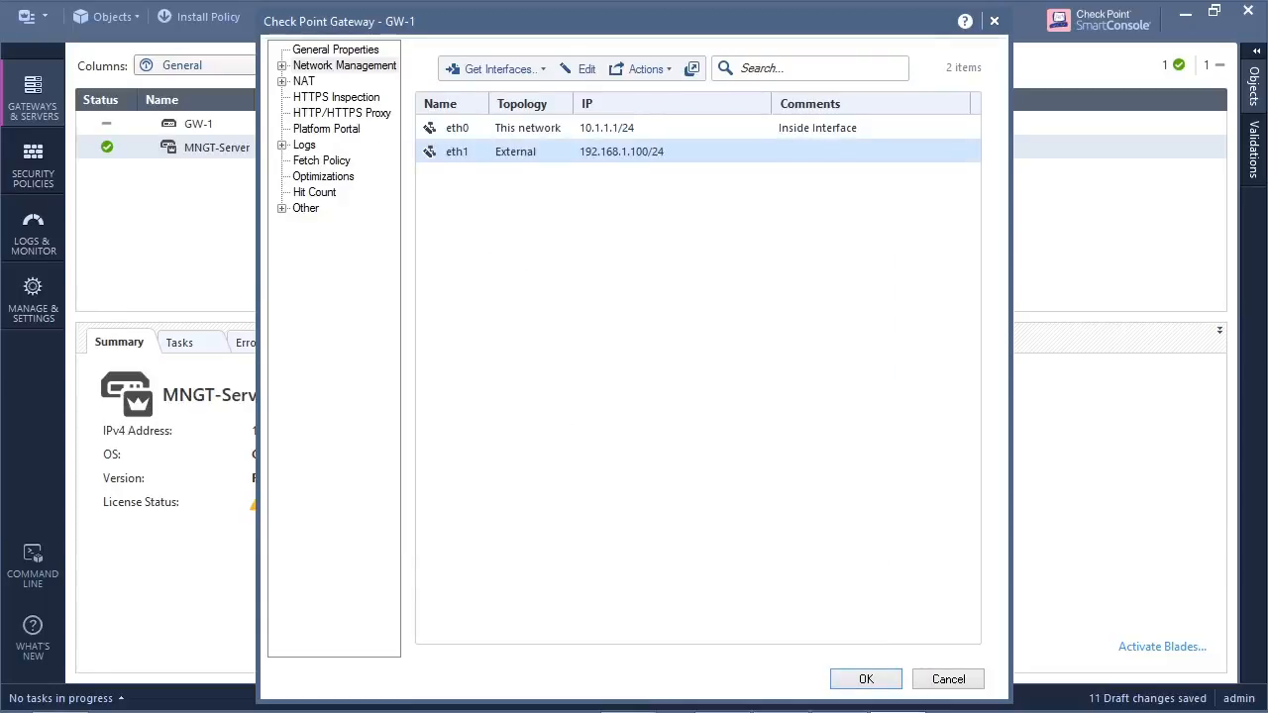
left_click(866, 679)
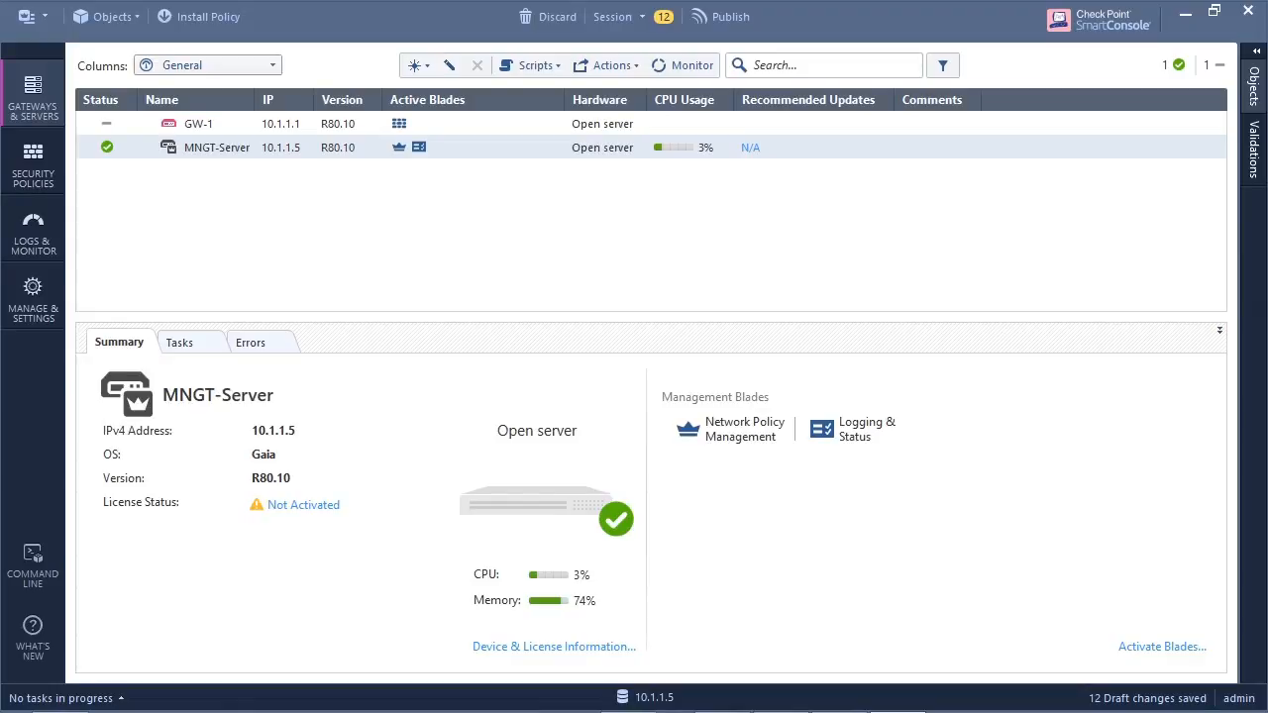
- Check the trusted communication certificate state in GW-1's general properties and close the gateway object
double_click(199, 124)
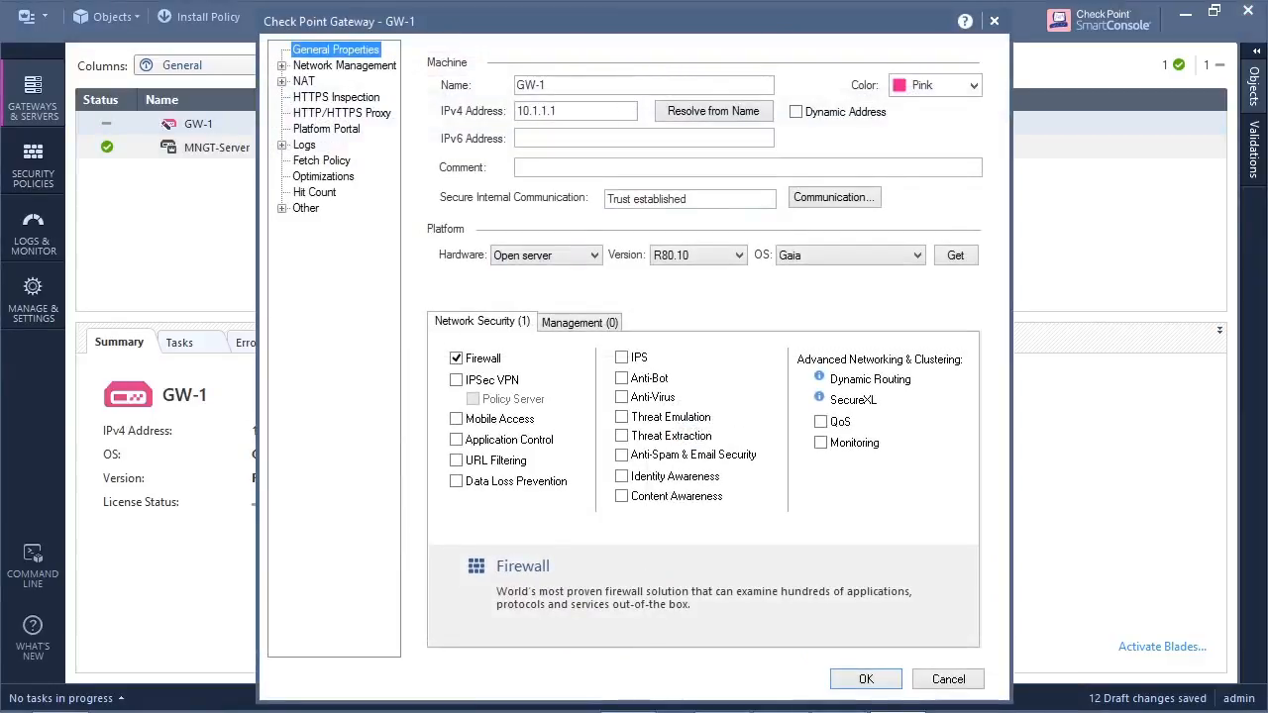
left_click(833, 197)
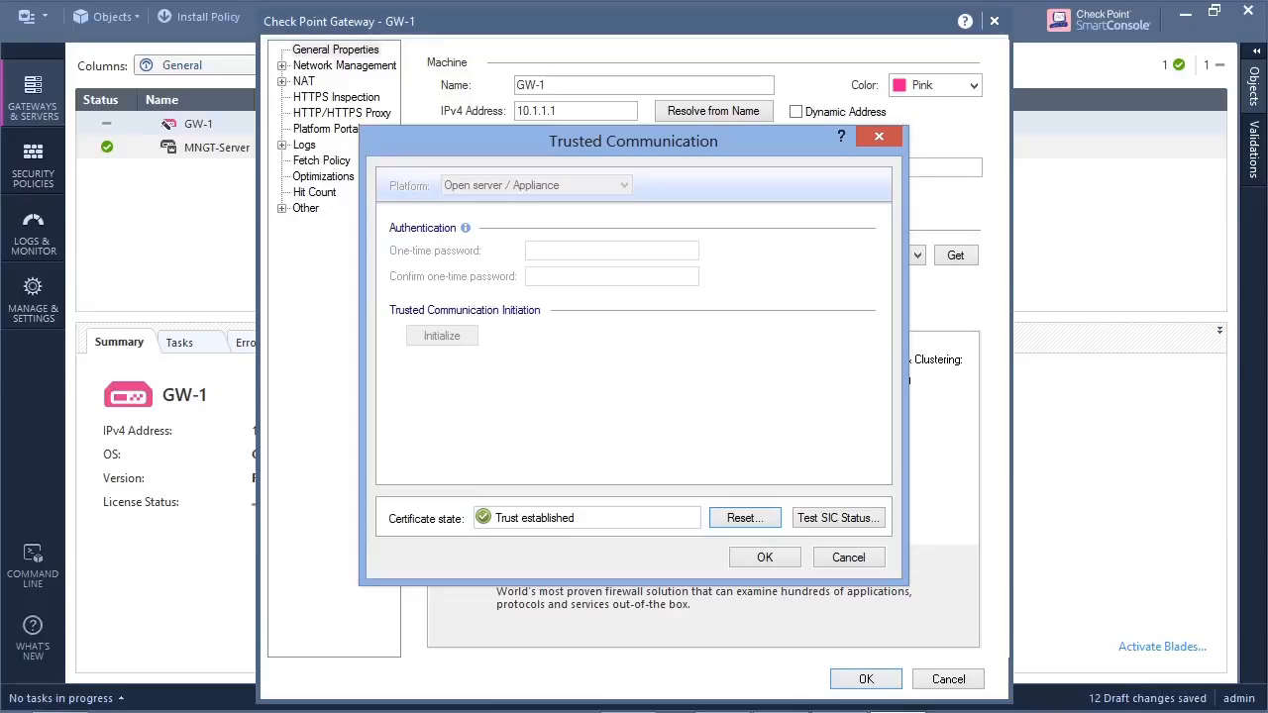
left_click(765, 558)
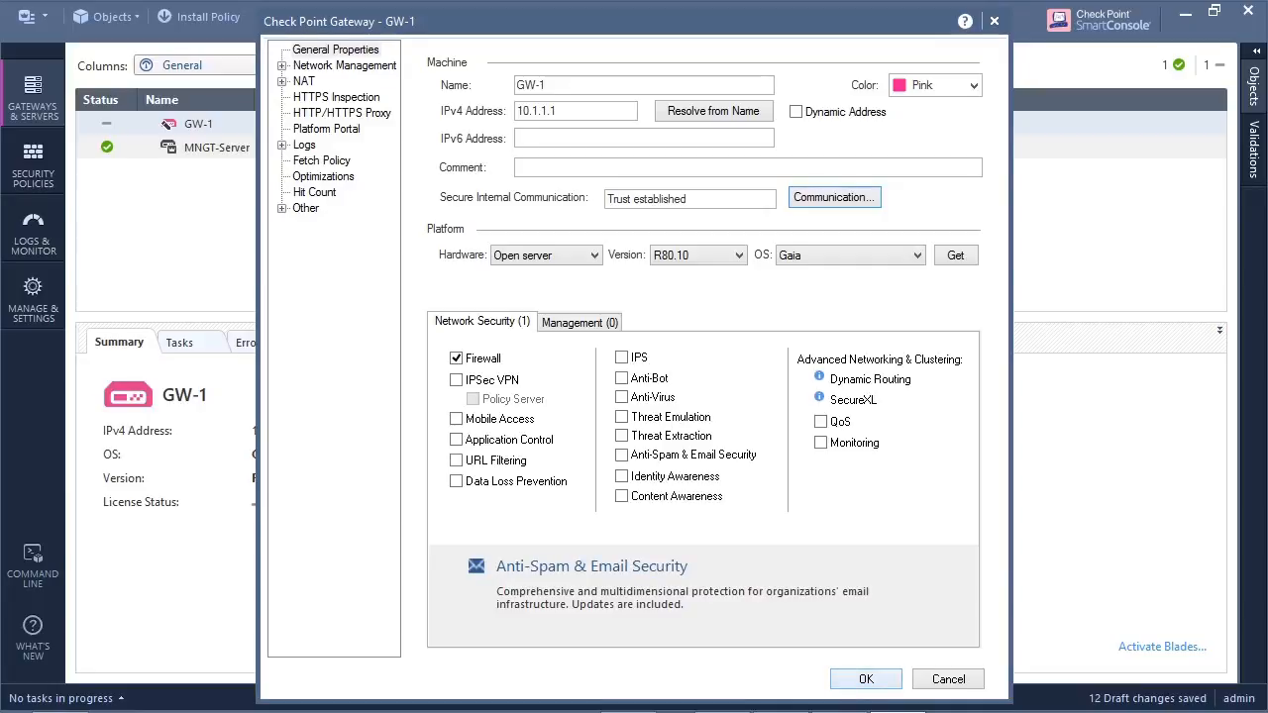
left_click(866, 680)
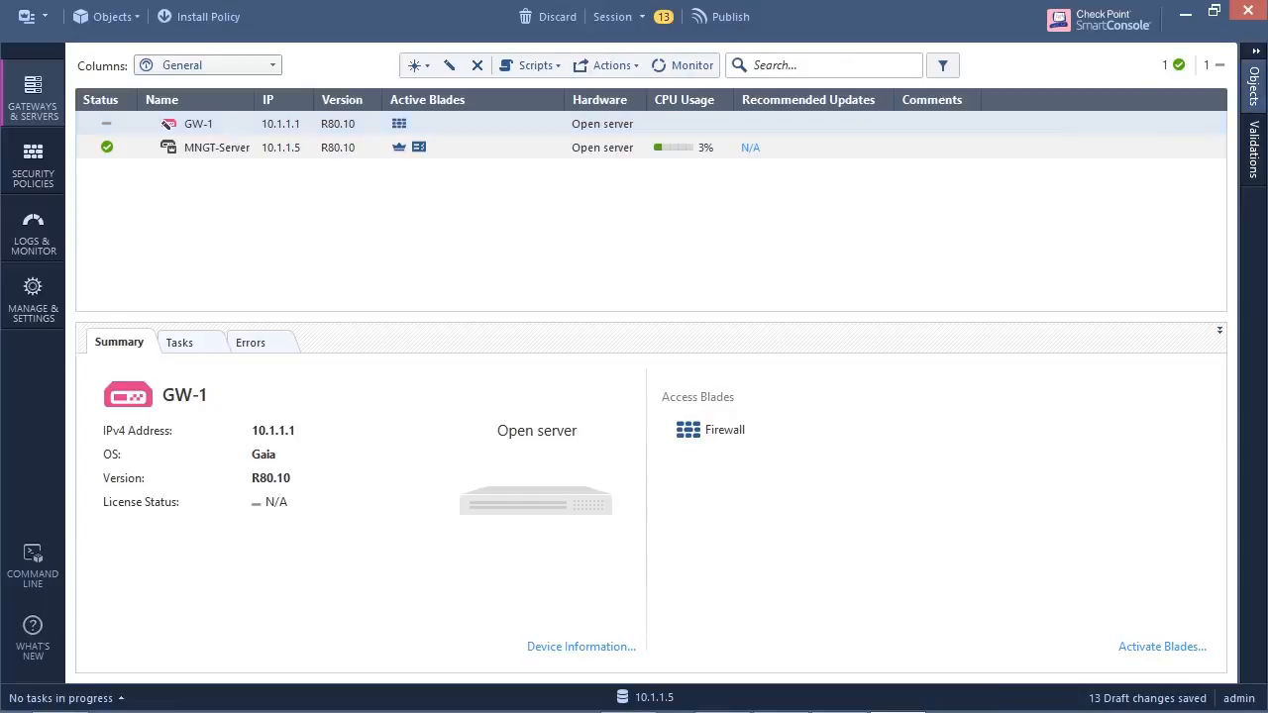
- Start a new network object named Inside-LAN with the comment "This is our inside network"
left_click(1253, 88)
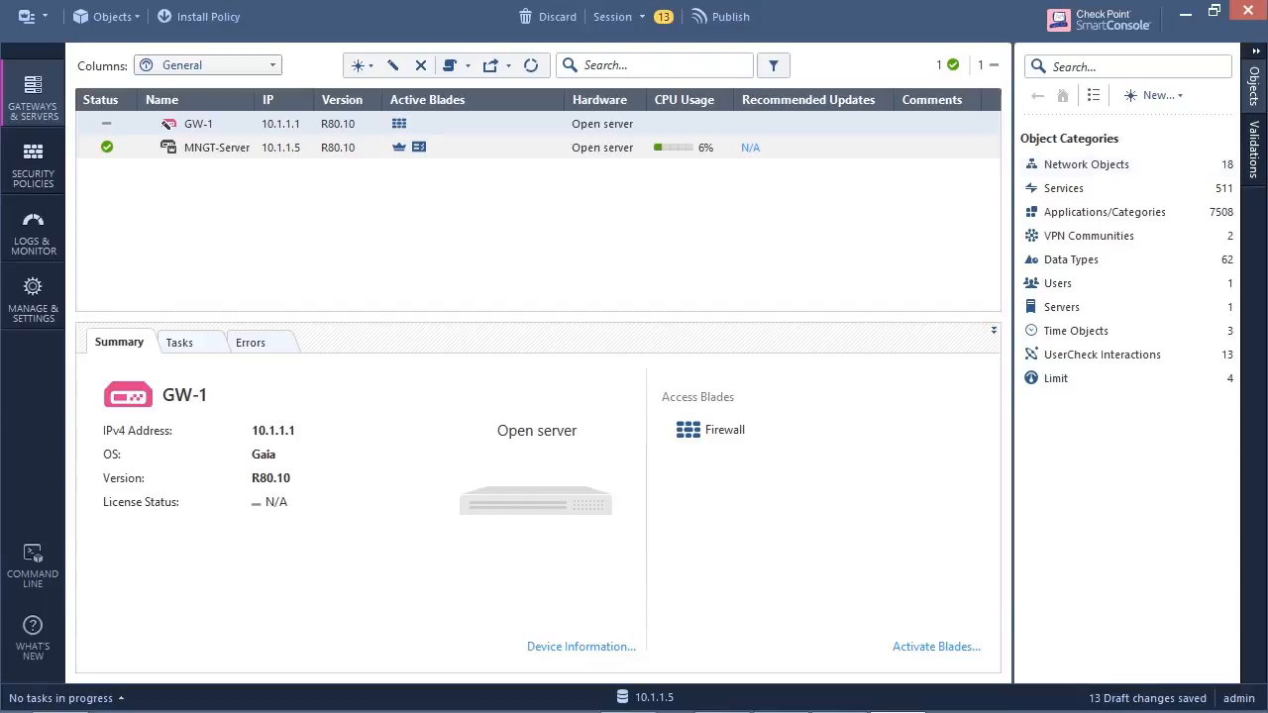
left_click(1174, 99)
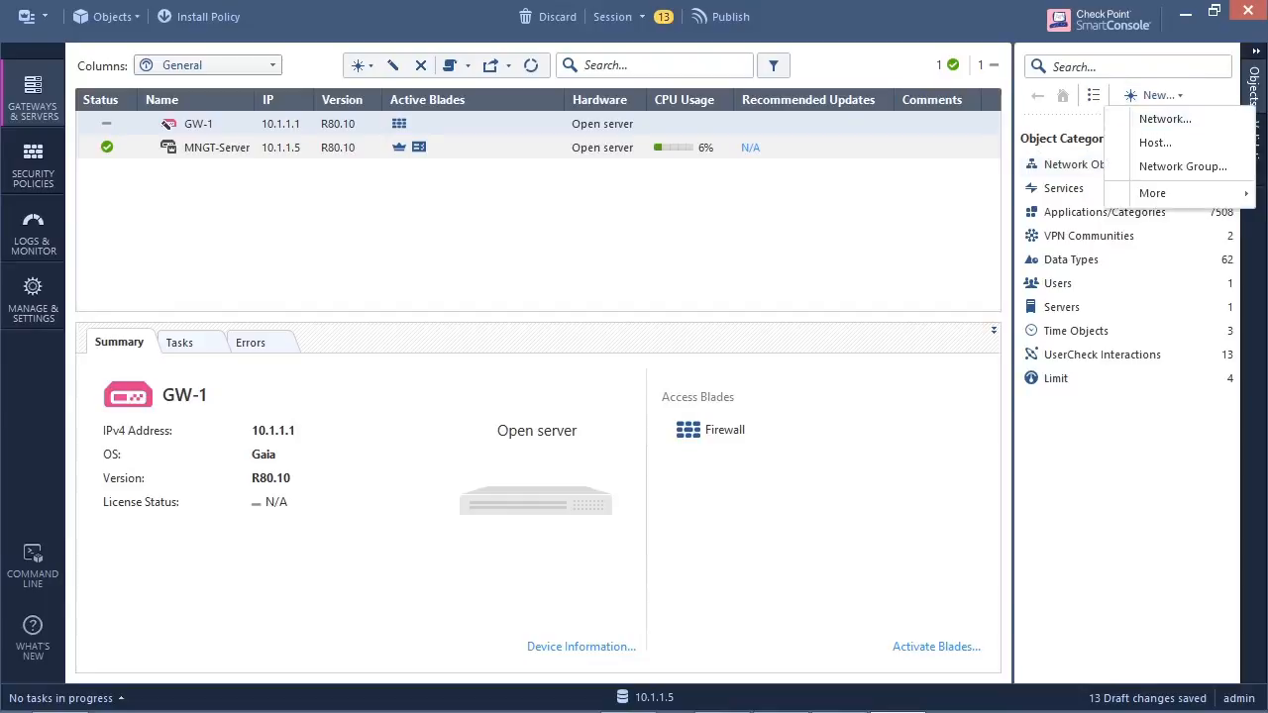
left_click(1165, 119)
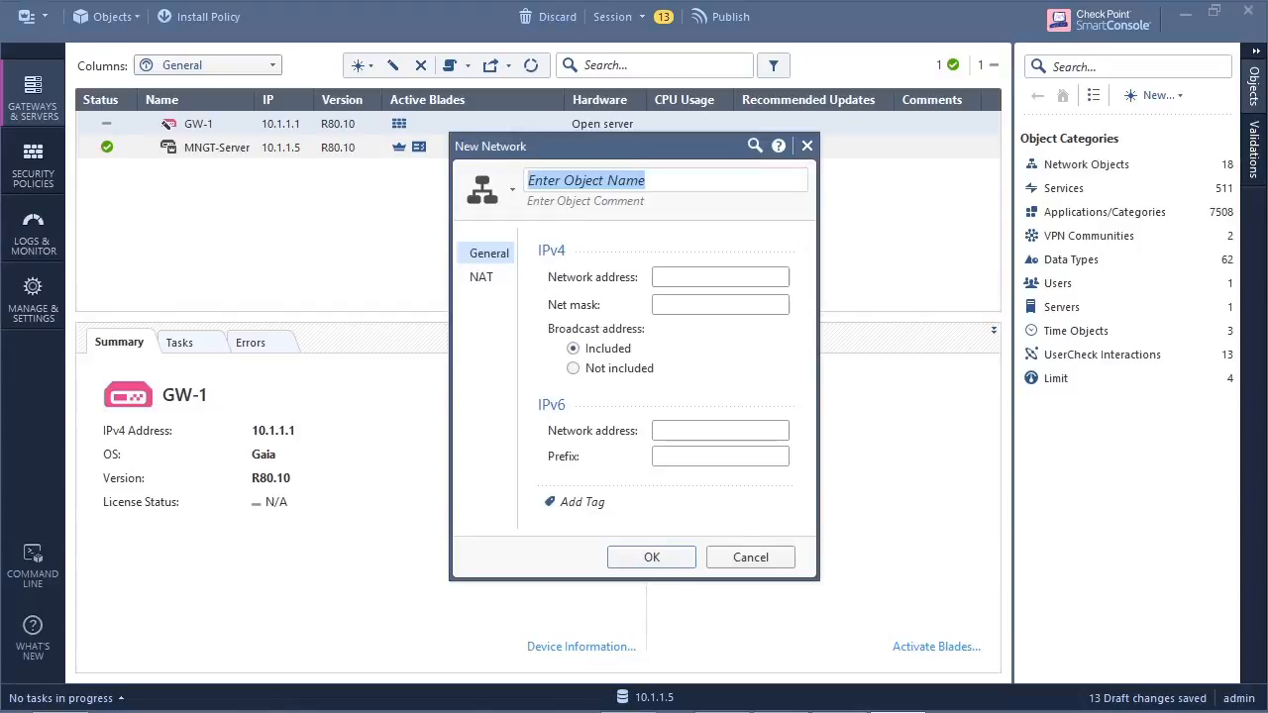
type("Insi")
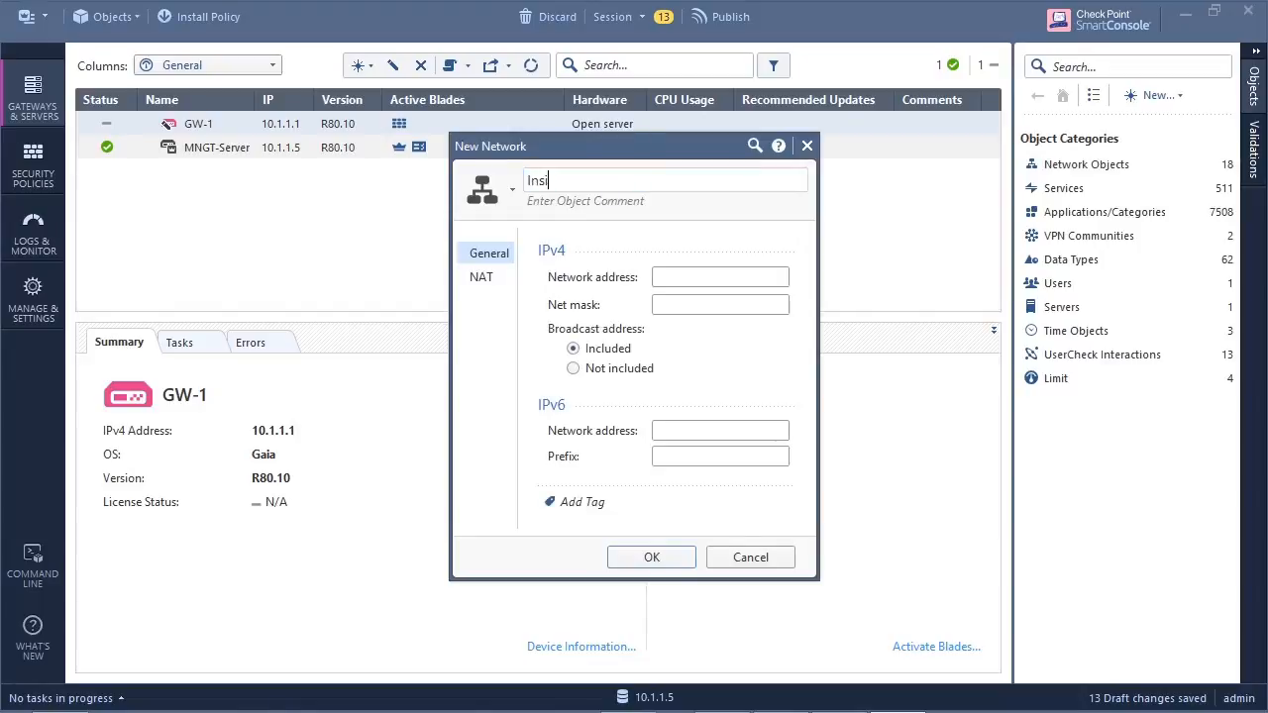
type("de-LAN")
key("Tab")
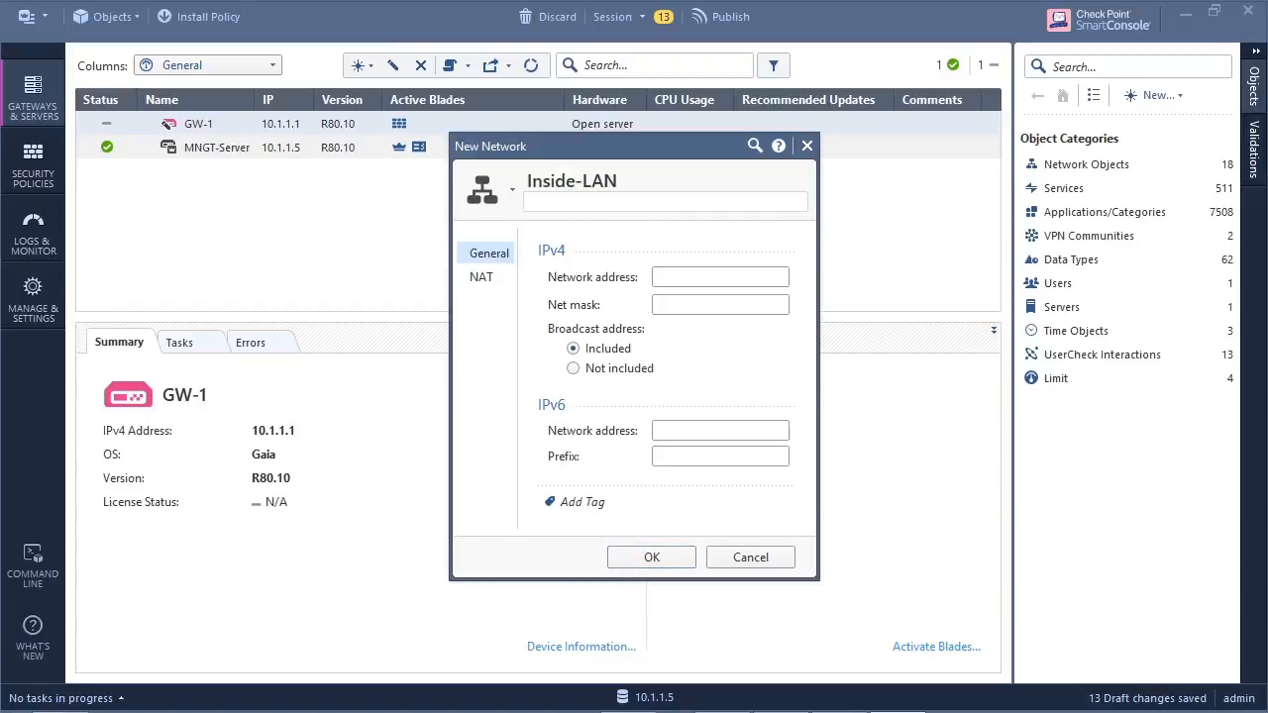
type("This is a")
key("BackSpace")
type("our inside network")
- Give the Inside-LAN network the IPv4 address 10.1.1.0 with net mask 255.255.255.0 and save it
left_click(721, 277)
type("10")
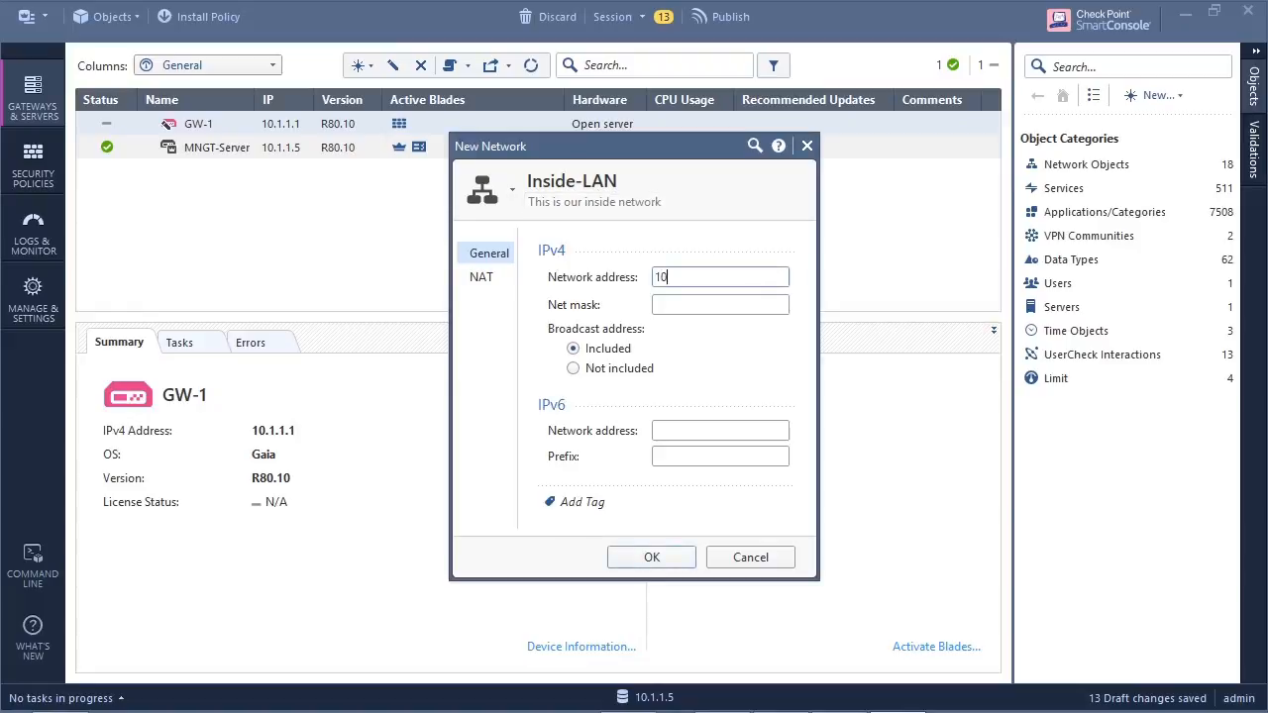
type(".1.1.0")
key("Tab")
type("255.255.255.0")
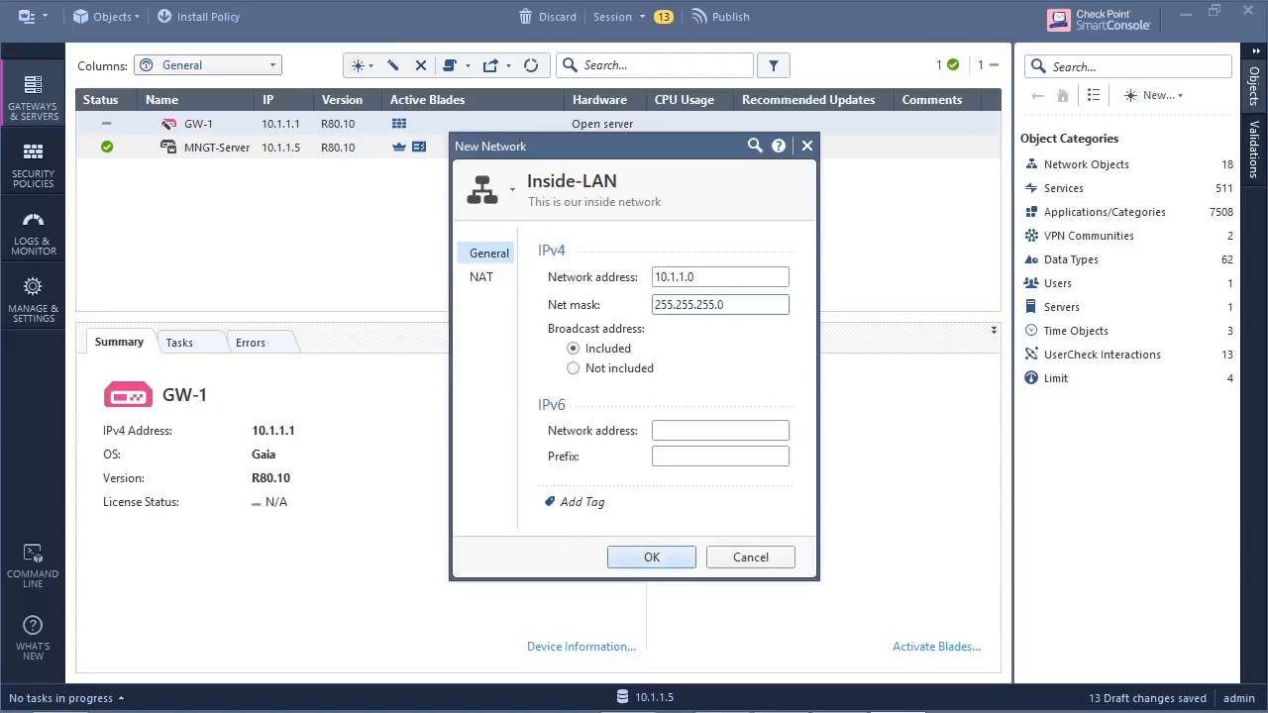
left_click(652, 556)
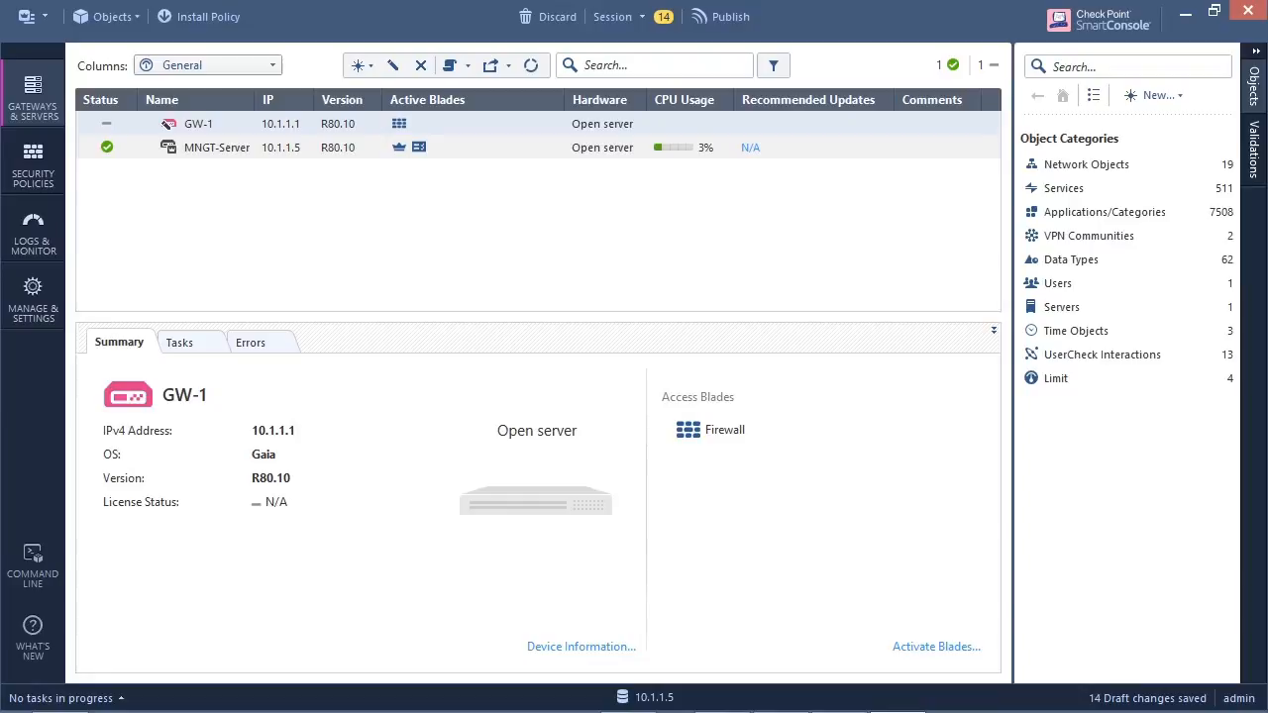
- Start a new host object named "Window 8" with the comment "Phisical Machine"
left_click(1158, 95)
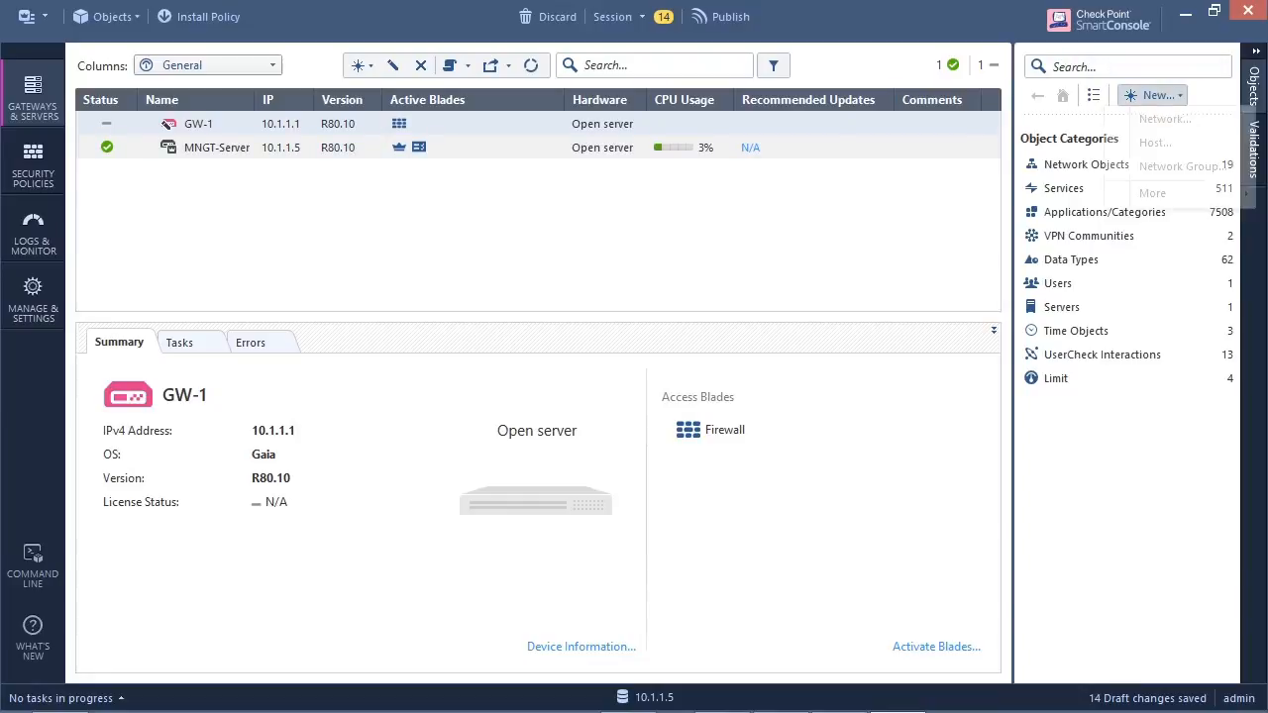
left_click(1155, 143)
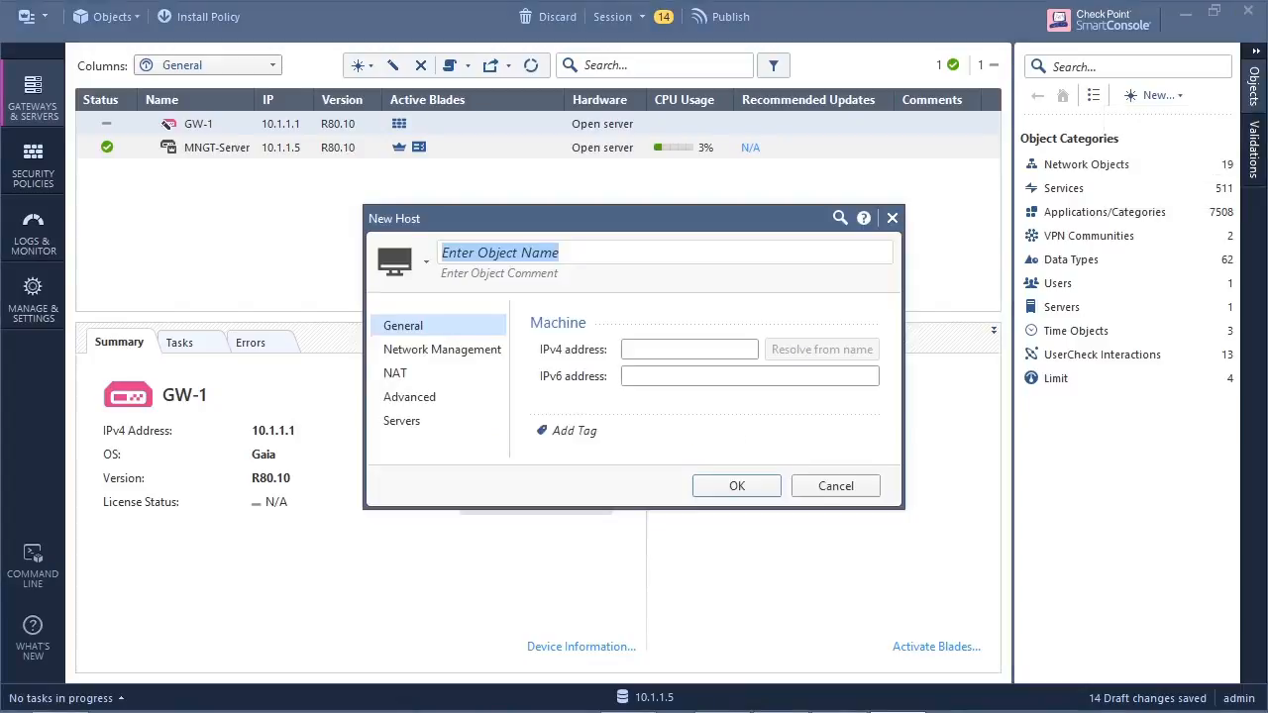
type("W")
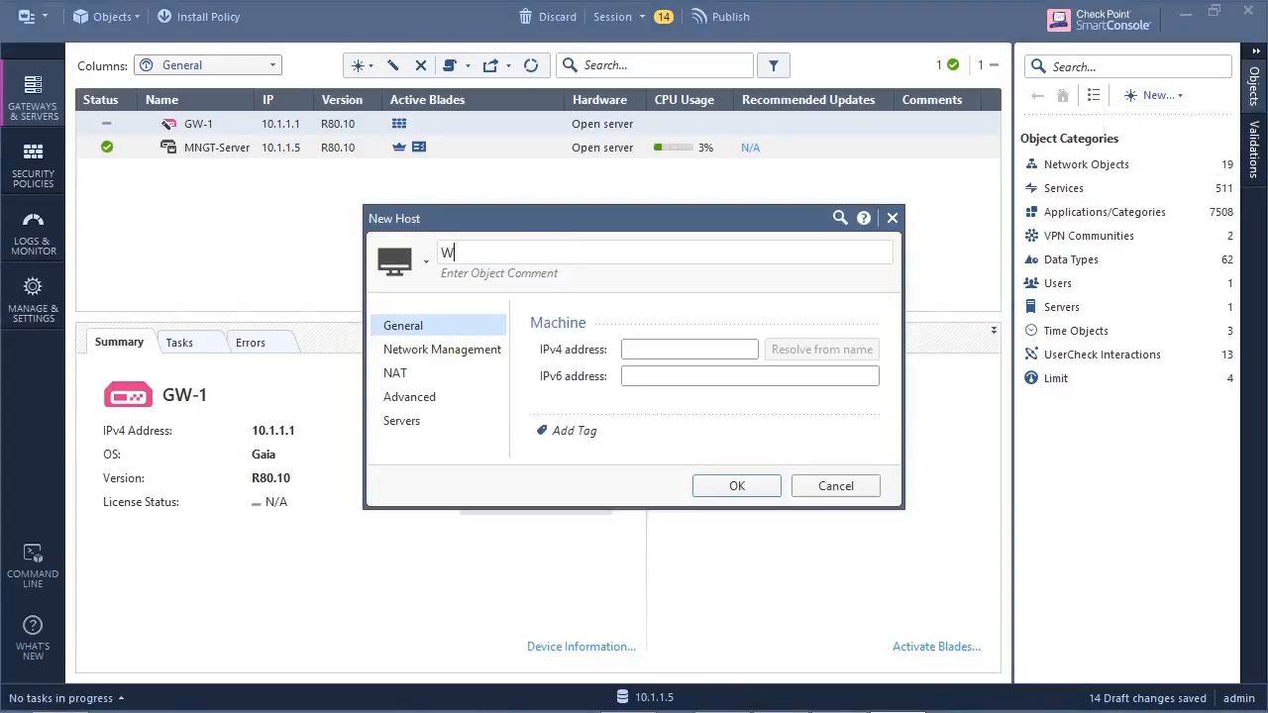
type("indow 8")
key("Tab")
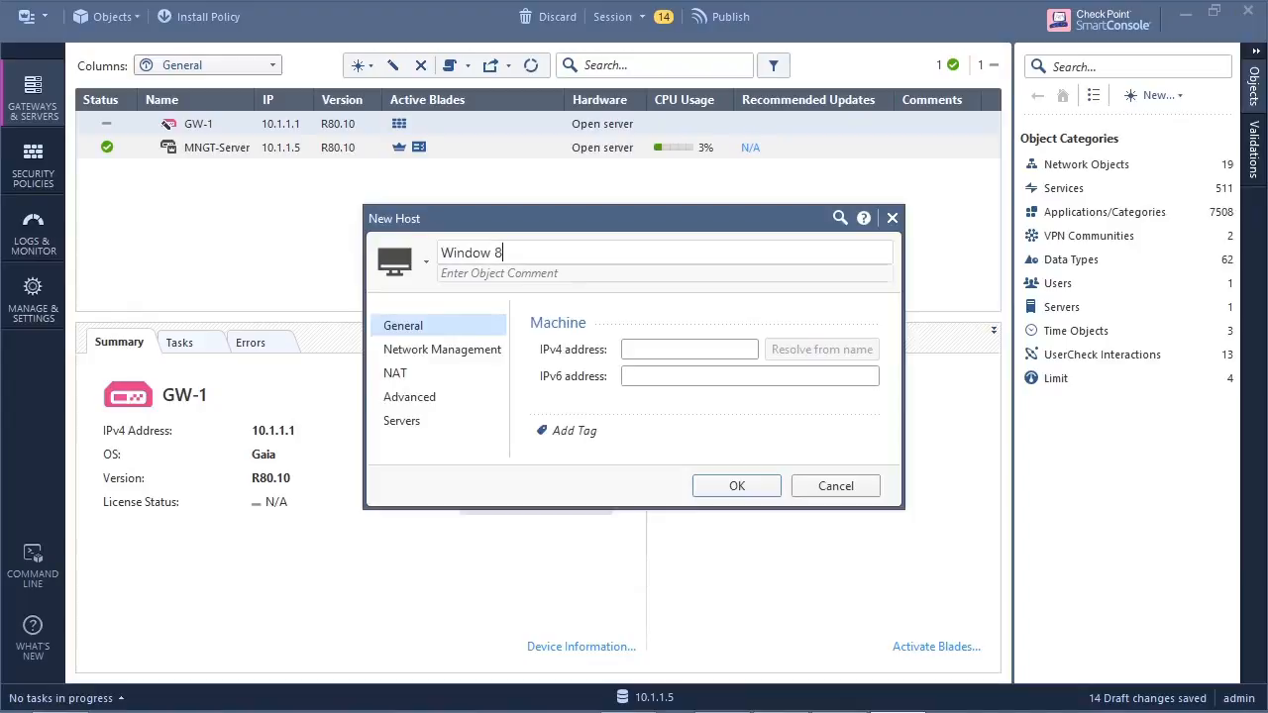
type("P")
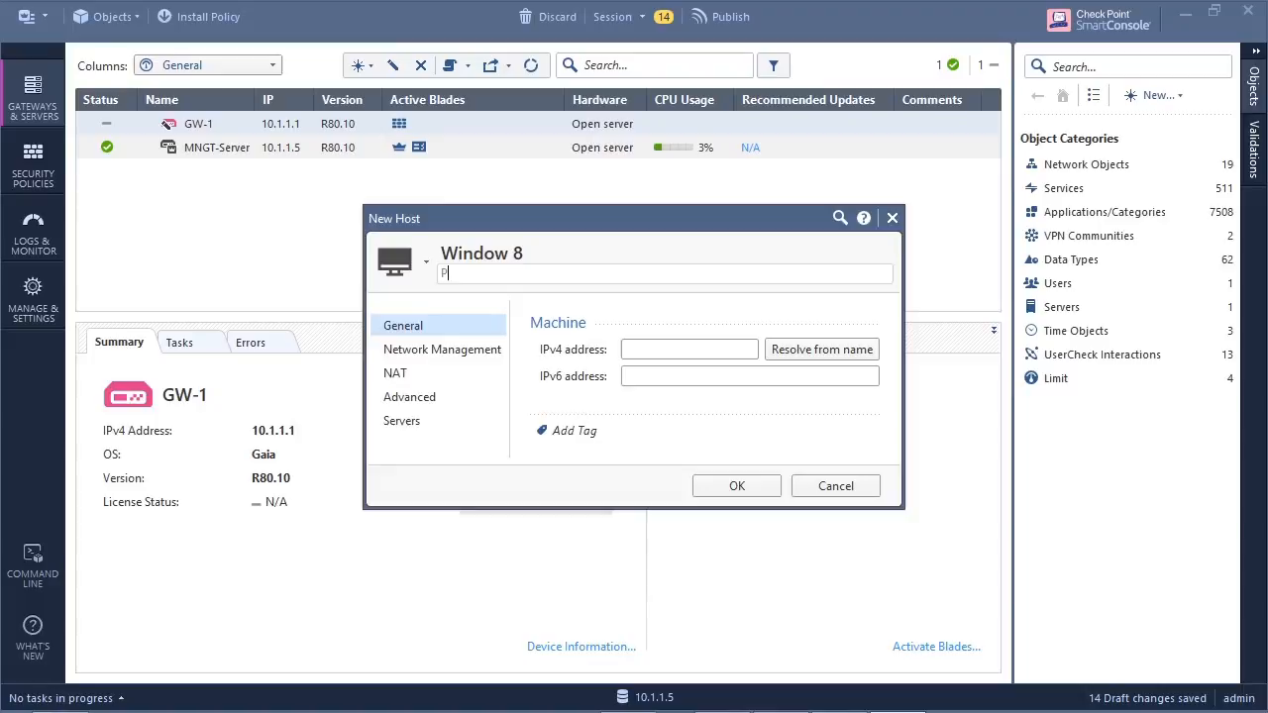
type("hisical Mackine")
- Set the Window 8 host's IPv4 address to 10.1.1.254 and save the host
left_click(674, 350)
type("10")
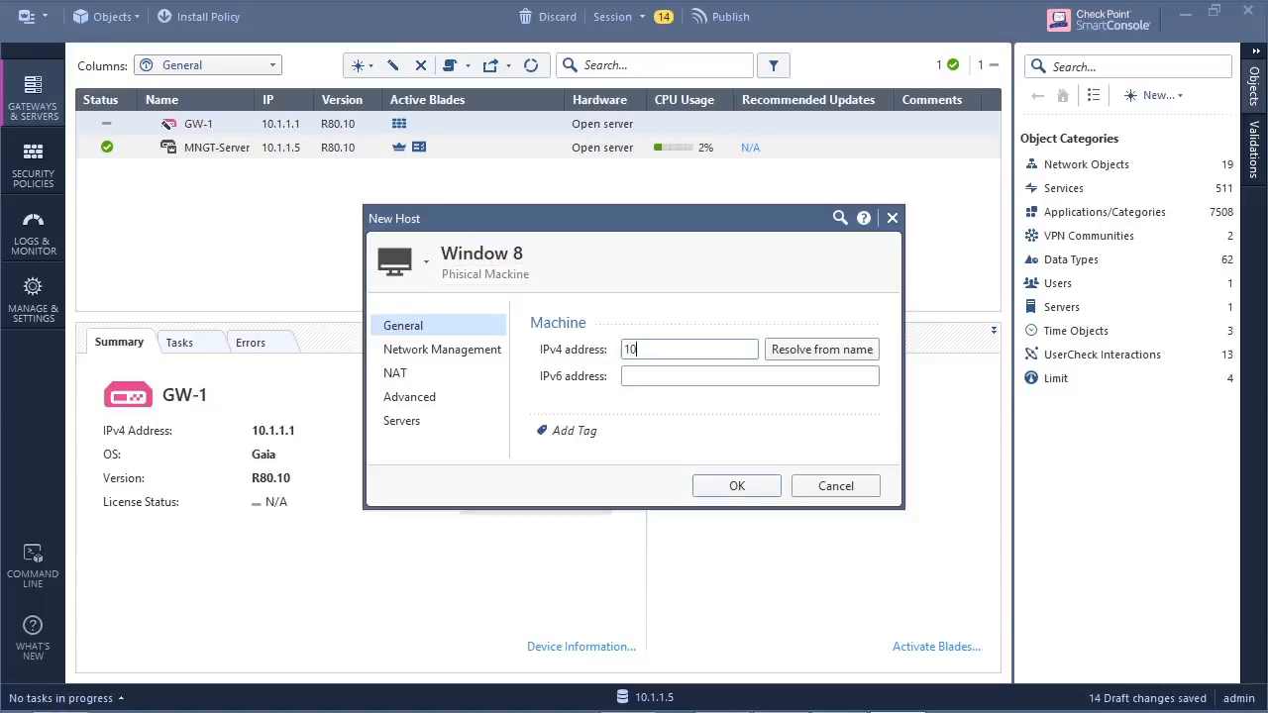
type(".1.1.254")
left_click(737, 485)
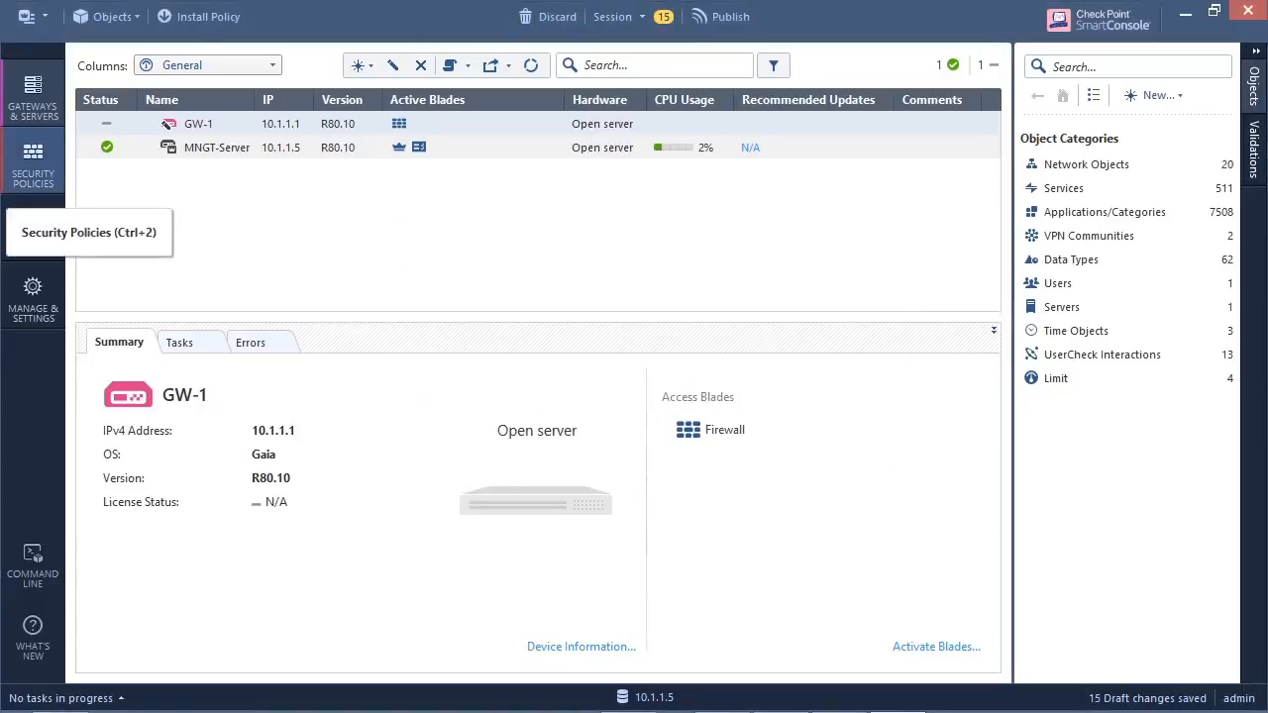
- Add a rule named "Management Rule" above the Cleanup rule in the Access Control policy, and collapse the object list
left_click(33, 166)
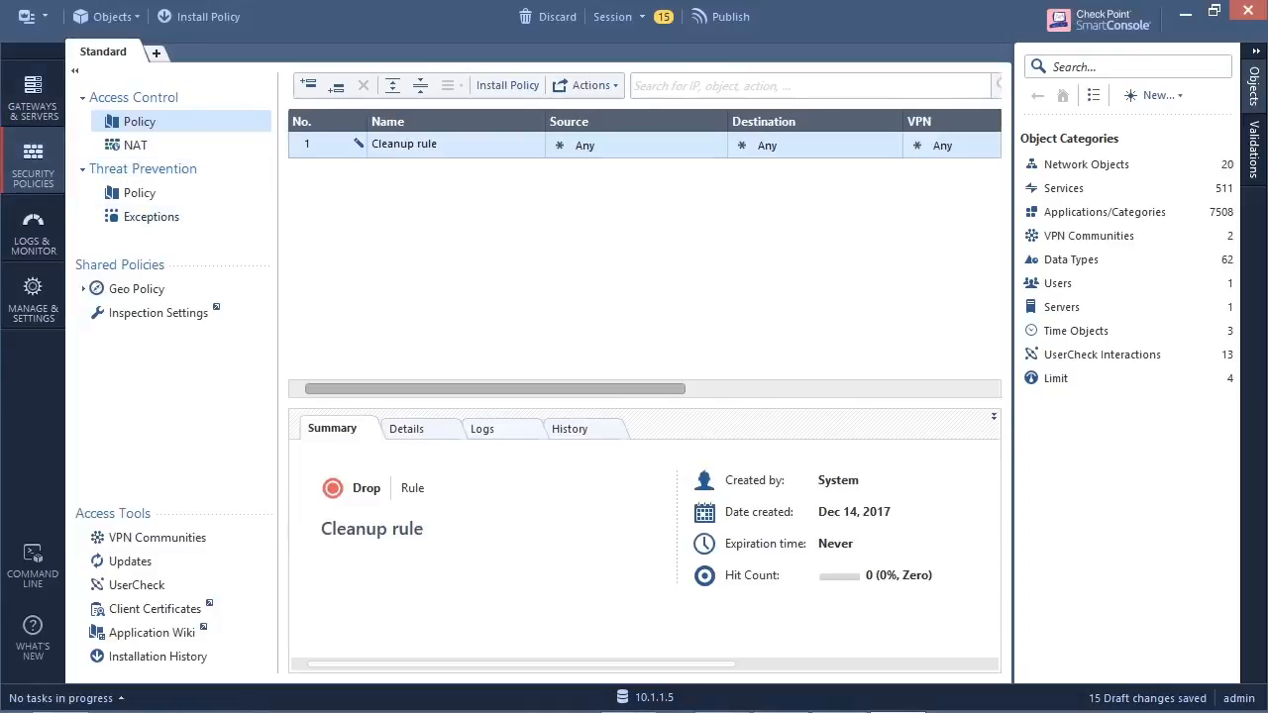
left_click(308, 85)
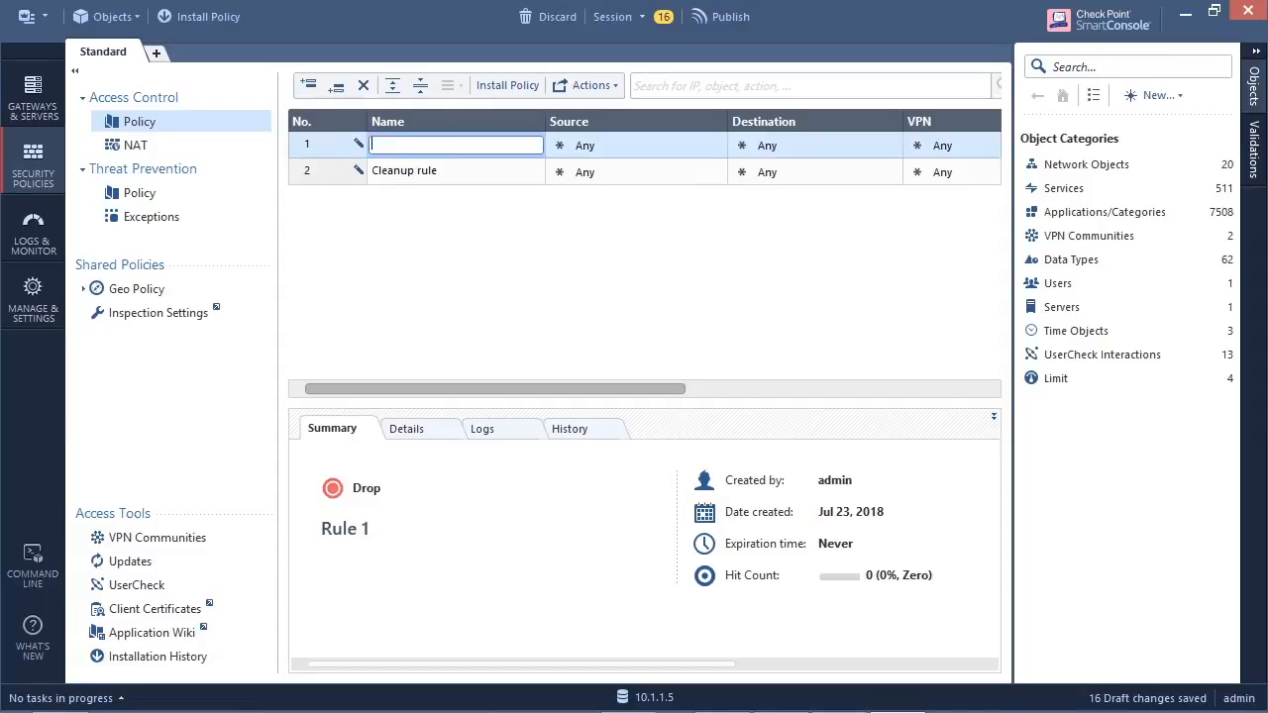
type("Management")
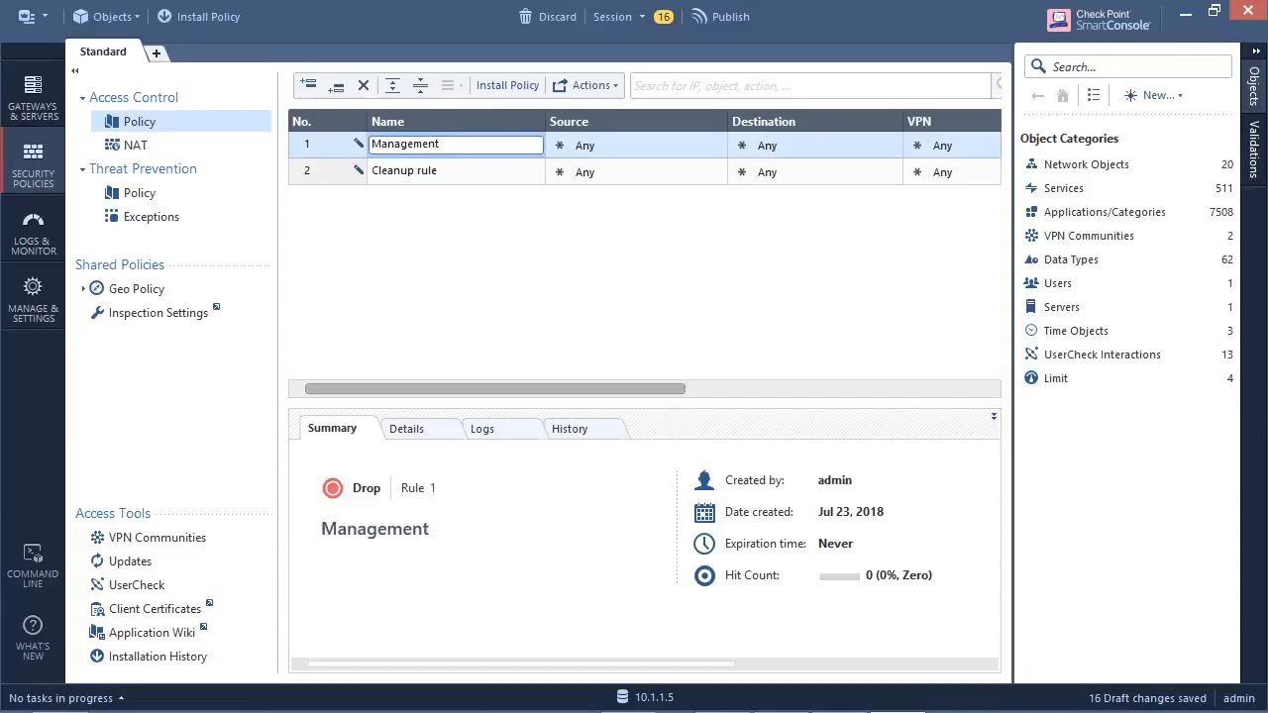
type(" Rule")
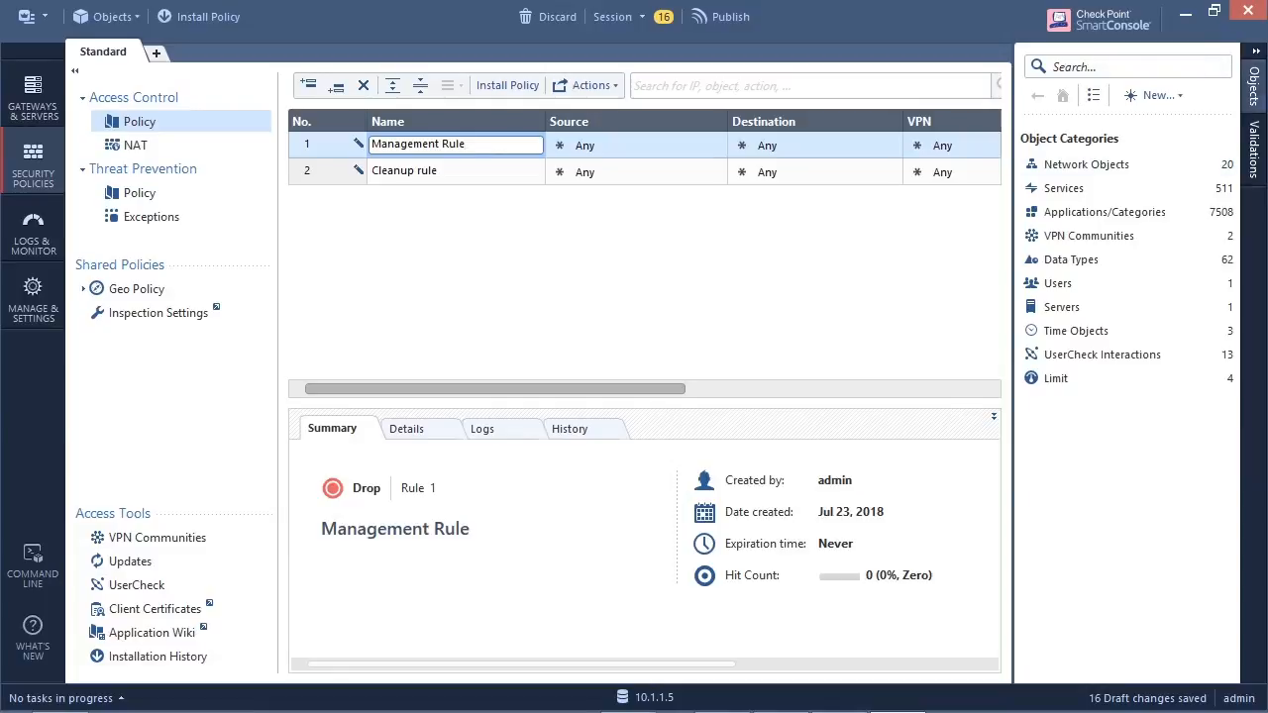
left_click(1253, 79)
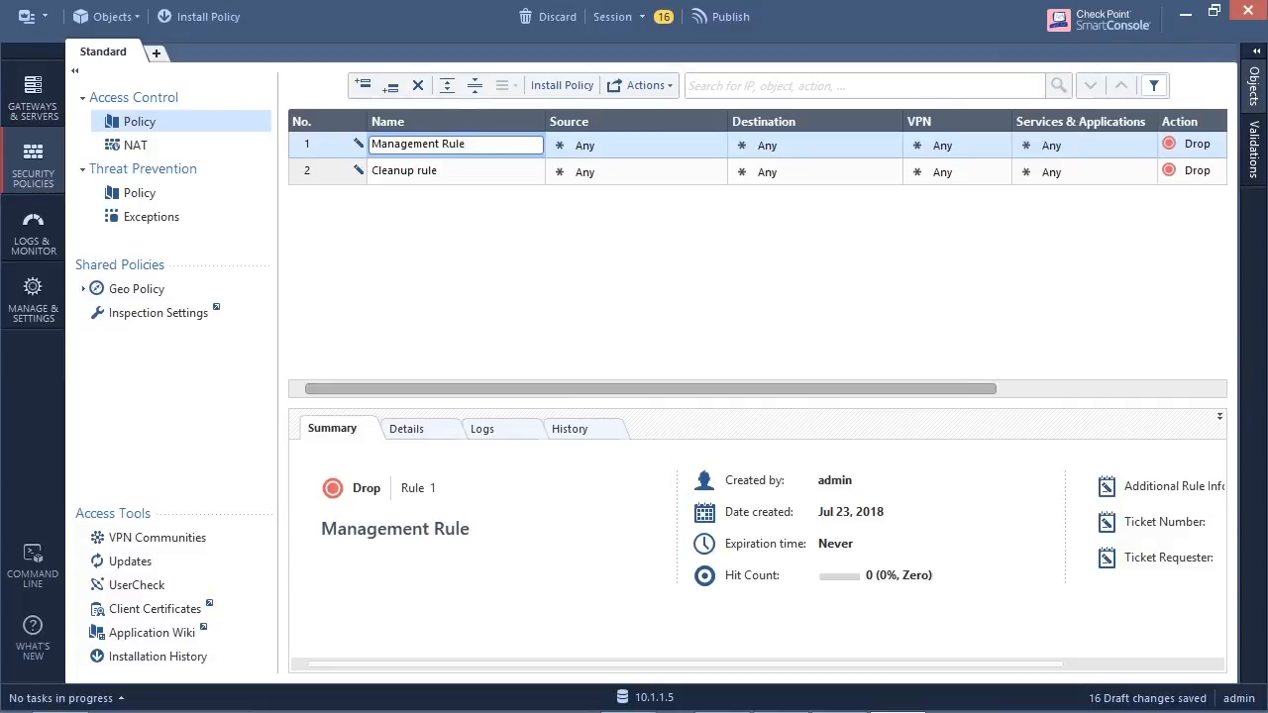
- Add gateway GW-1 to the source of the Management Rule
mouse_move(753, 389)
left_mouse_down()
mouse_move(812, 390)
mouse_move(753, 390)
left_mouse_up()
left_click(717, 140)
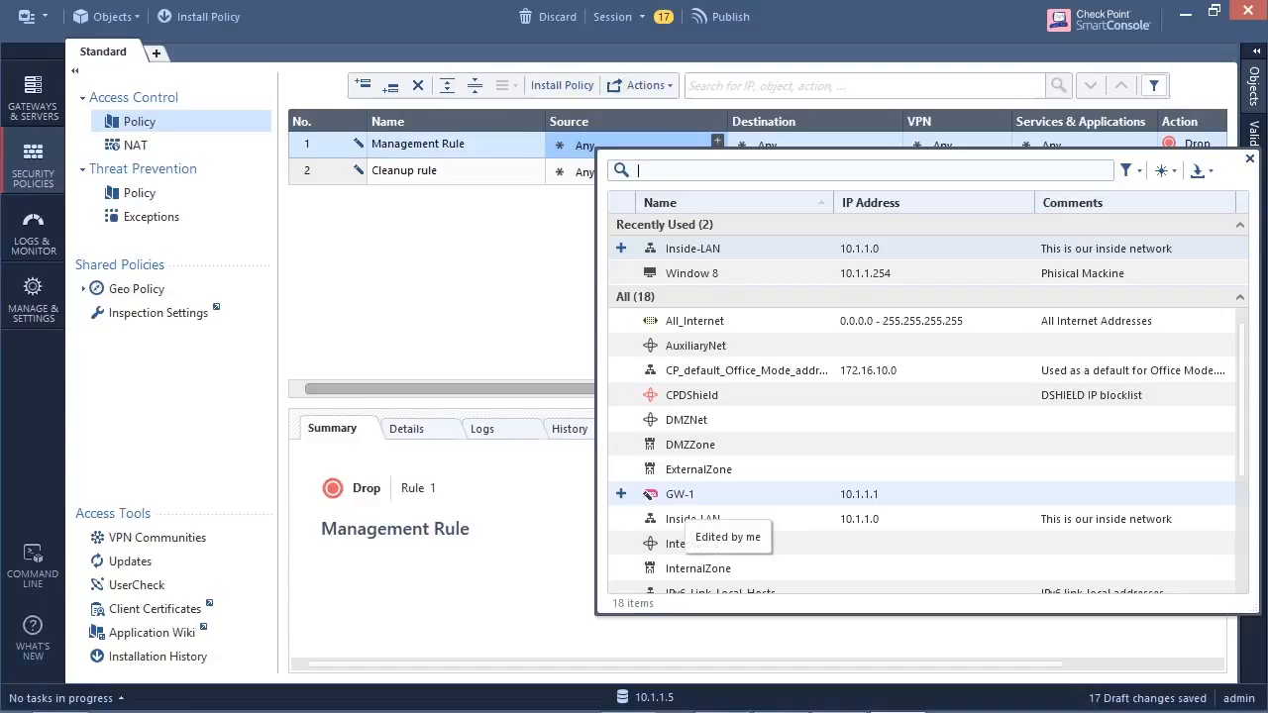
double_click(684, 496)
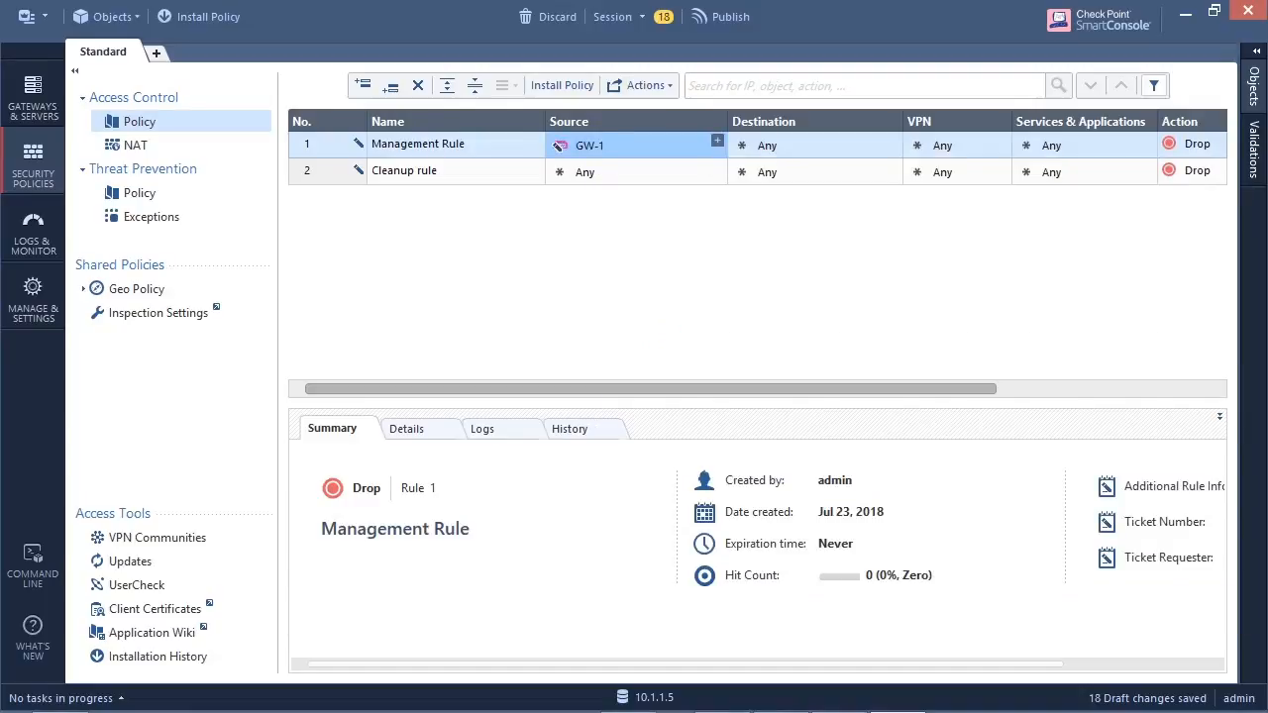
left_click(717, 141)
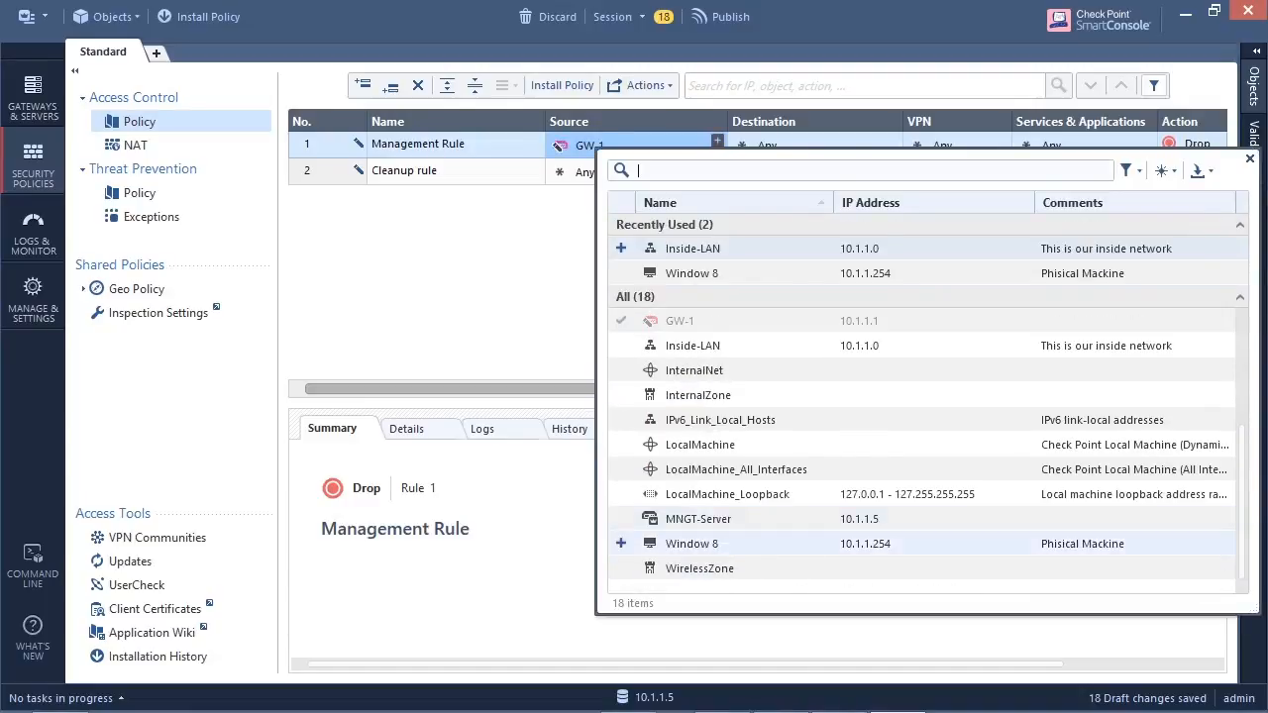
scroll(693, 444, "up", 3)
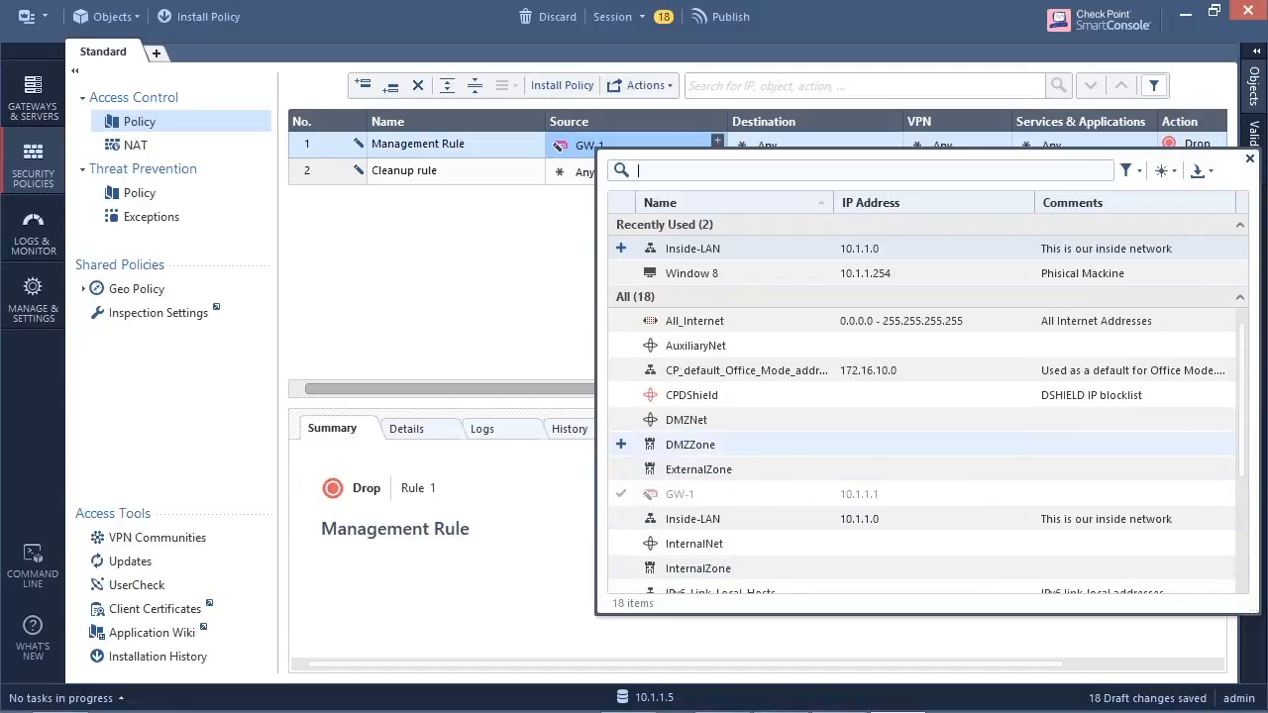
scroll(694, 518, "down", 3)
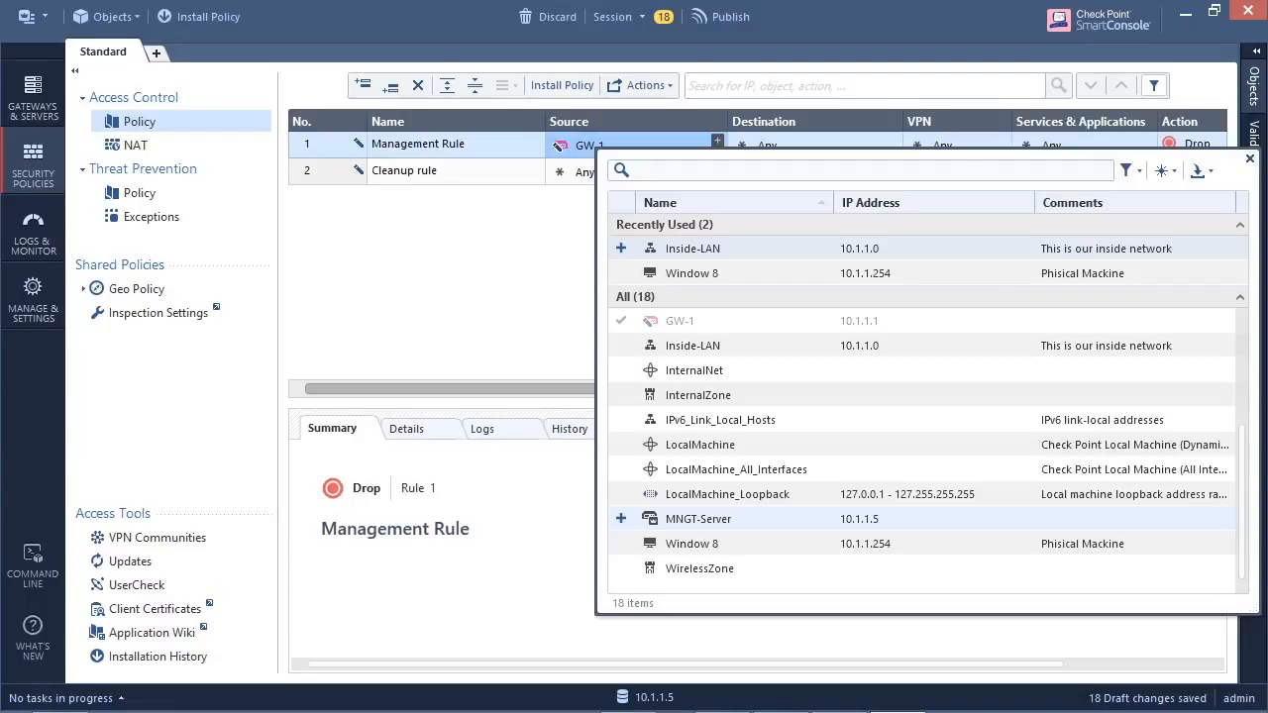
scroll(694, 518, "up", 3)
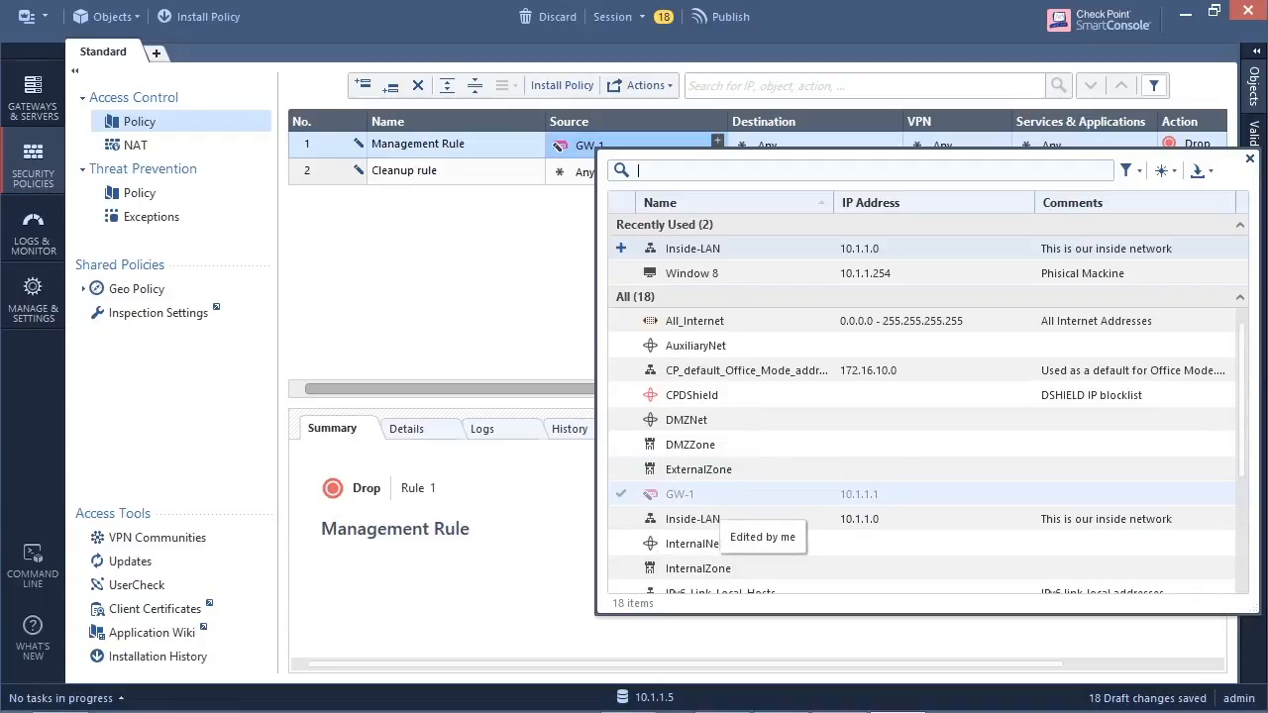
scroll(713, 519, "down", 3)
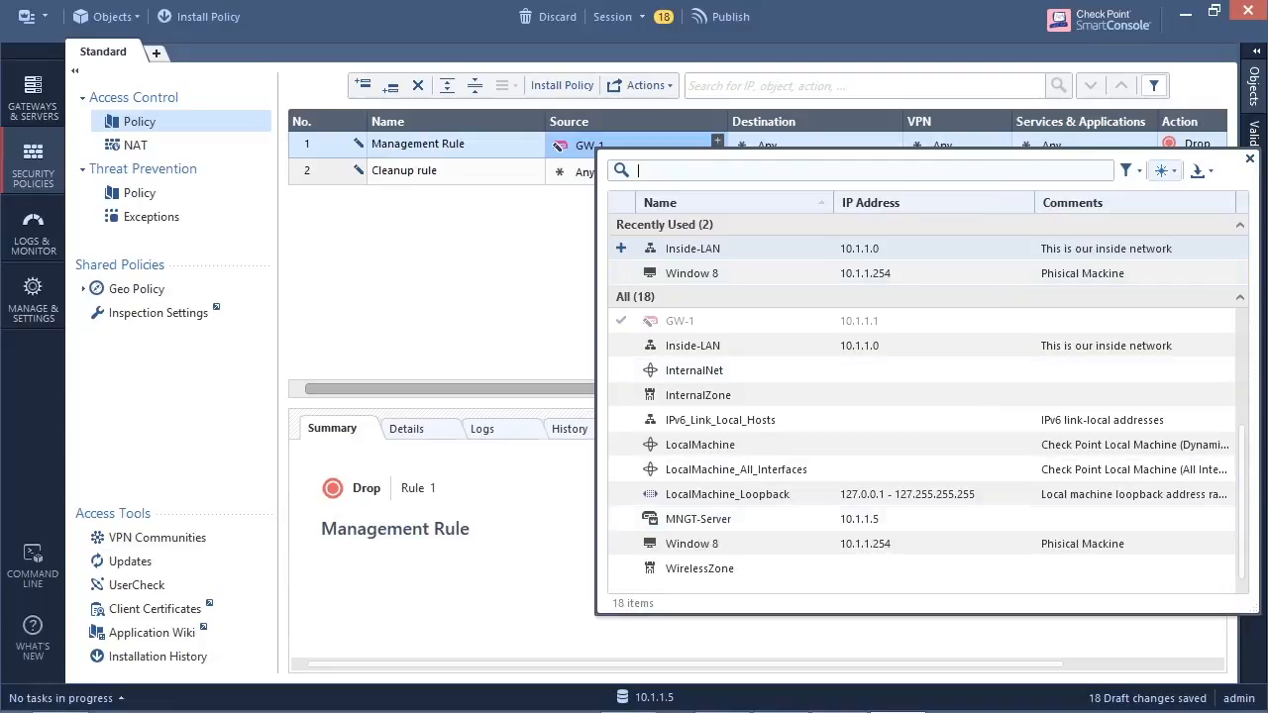
left_click(1249, 159)
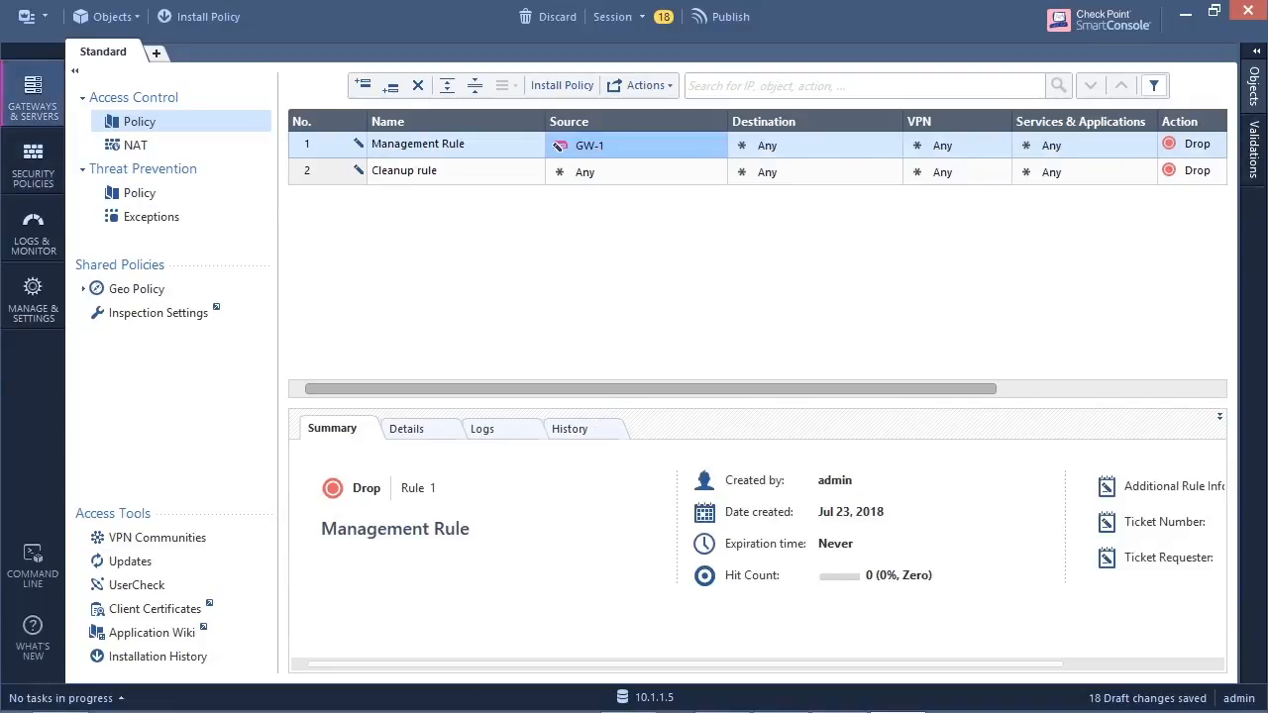
- Change the color of the MNGT-Server object to Pink in its general properties and save the object
left_click(33, 99)
double_click(208, 146)
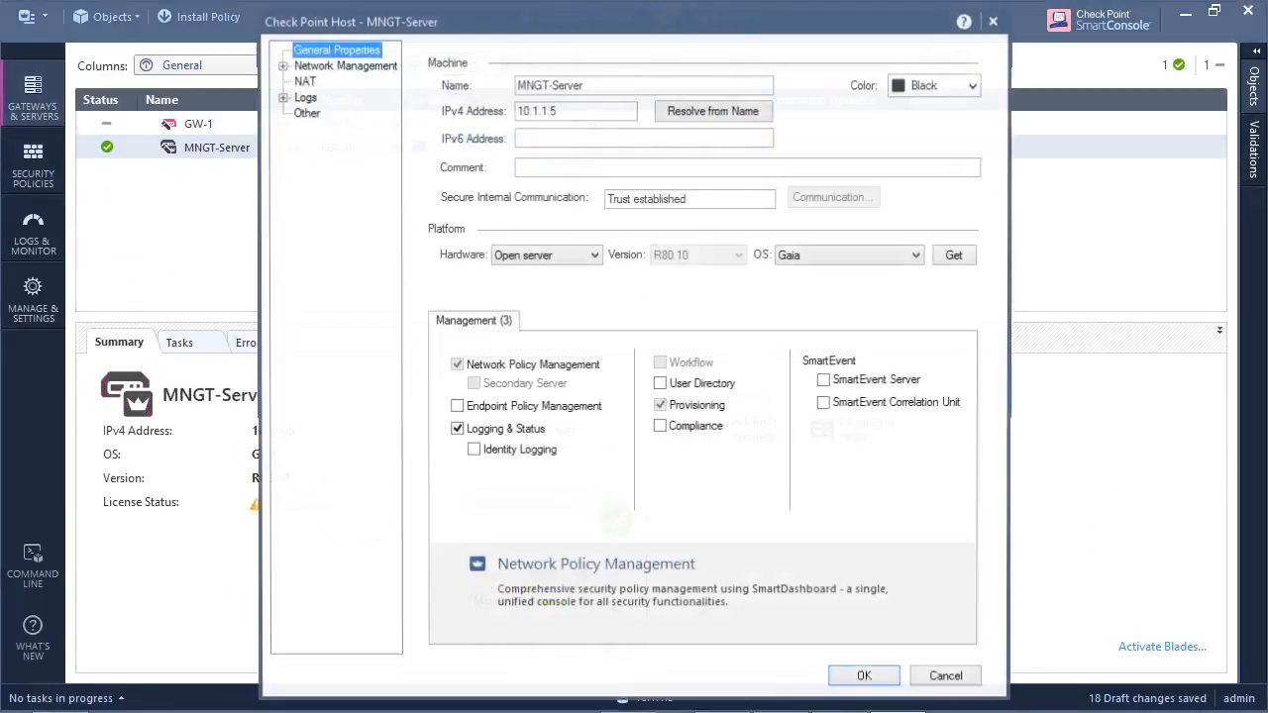
left_click(973, 86)
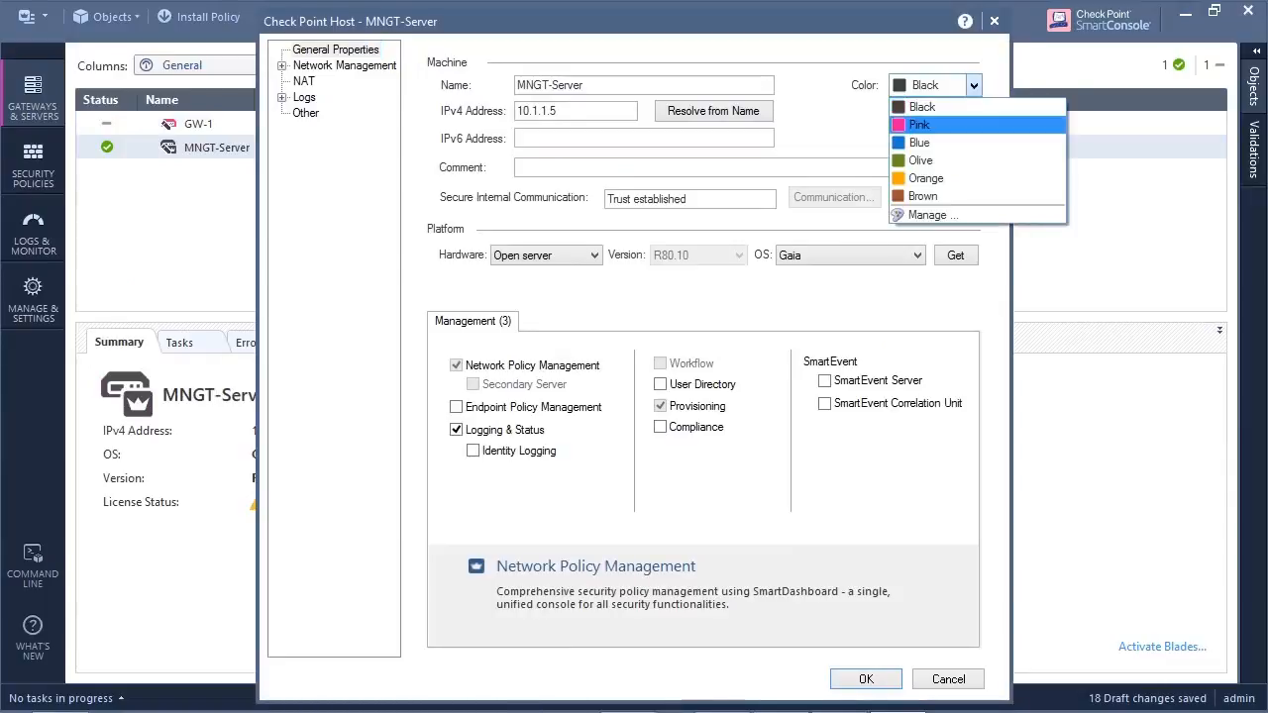
left_click(936, 125)
left_click(866, 679)
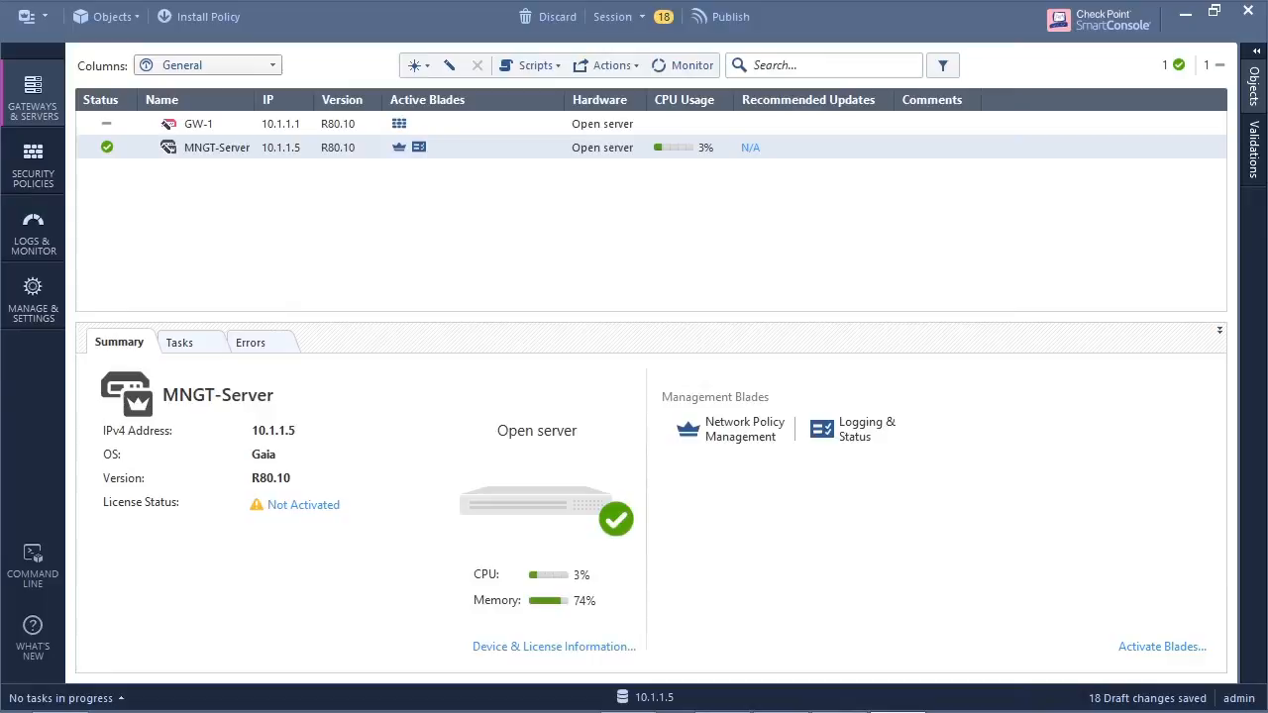
- Return to the Access Control policy and add MNGT-Server to the source of the Management Rule
left_click(33, 166)
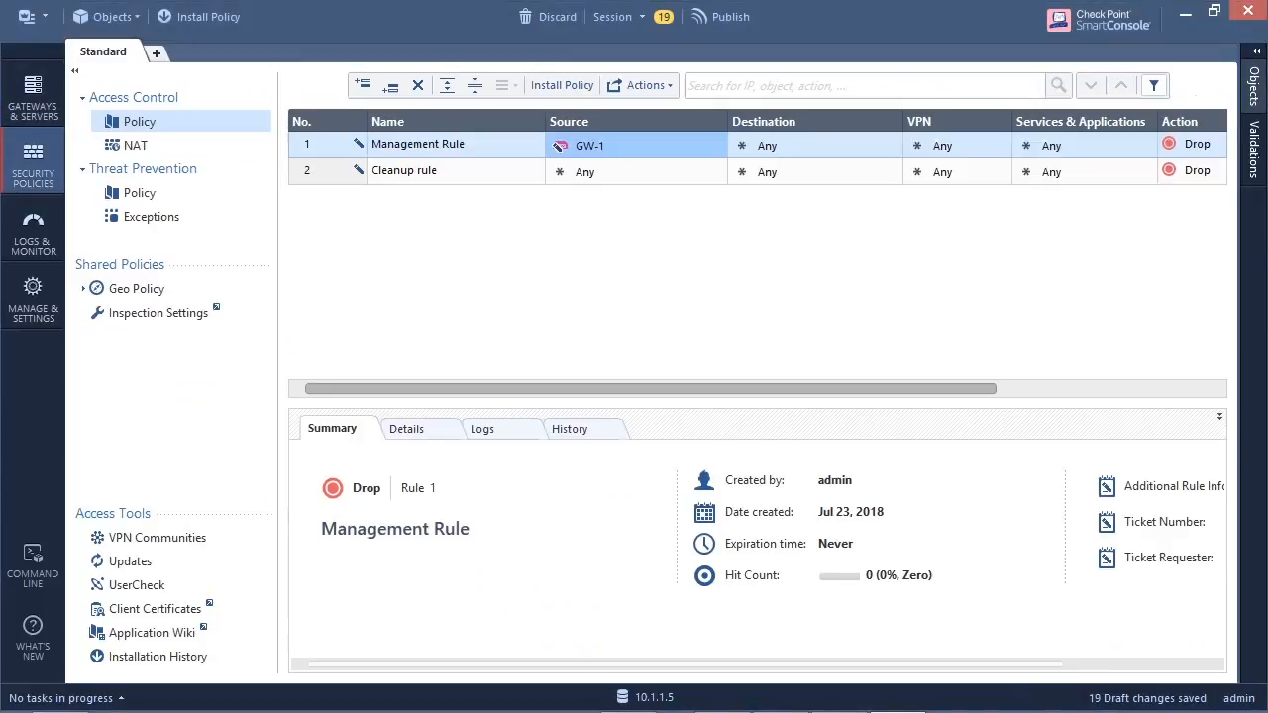
left_click(717, 140)
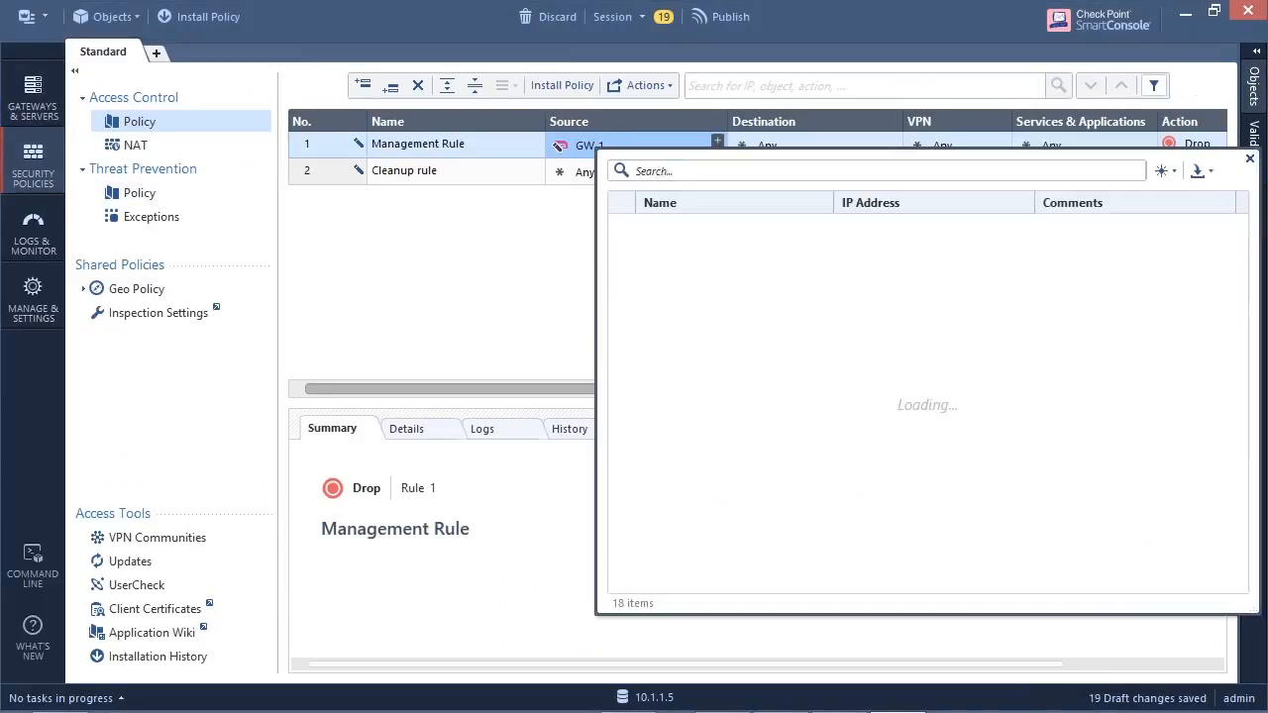
scroll(693, 370, "down", 5)
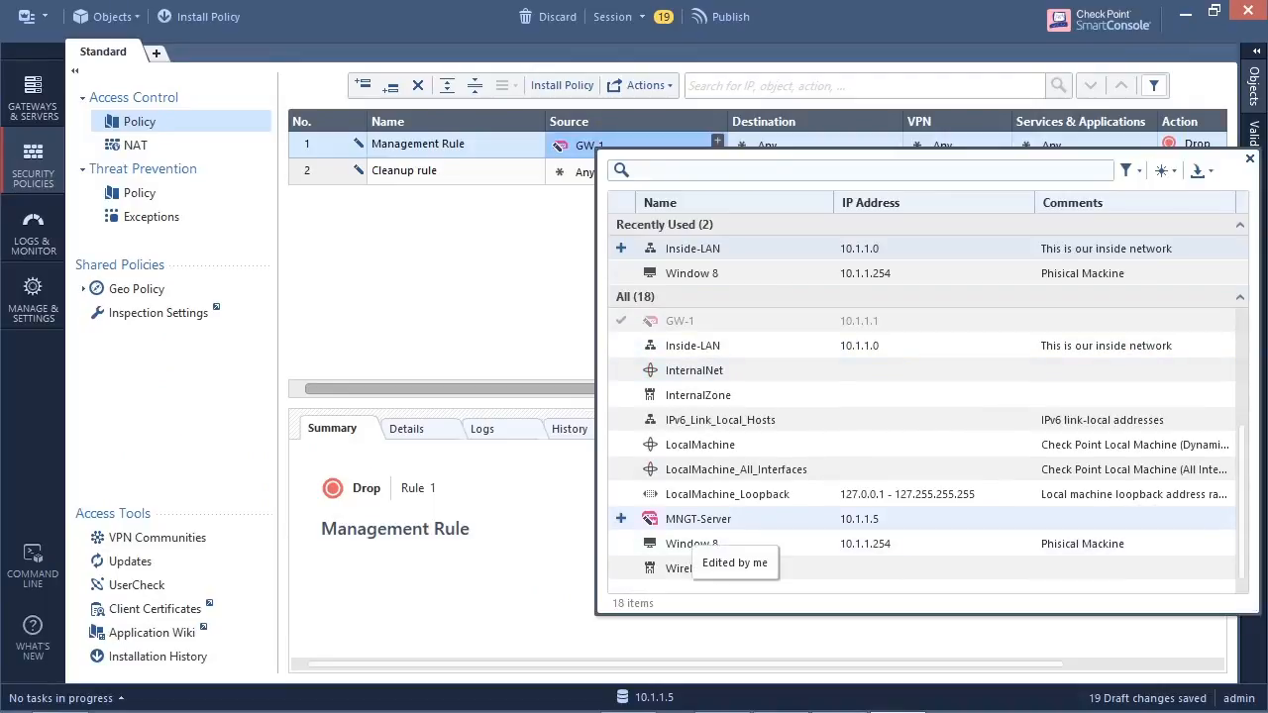
left_click(621, 518)
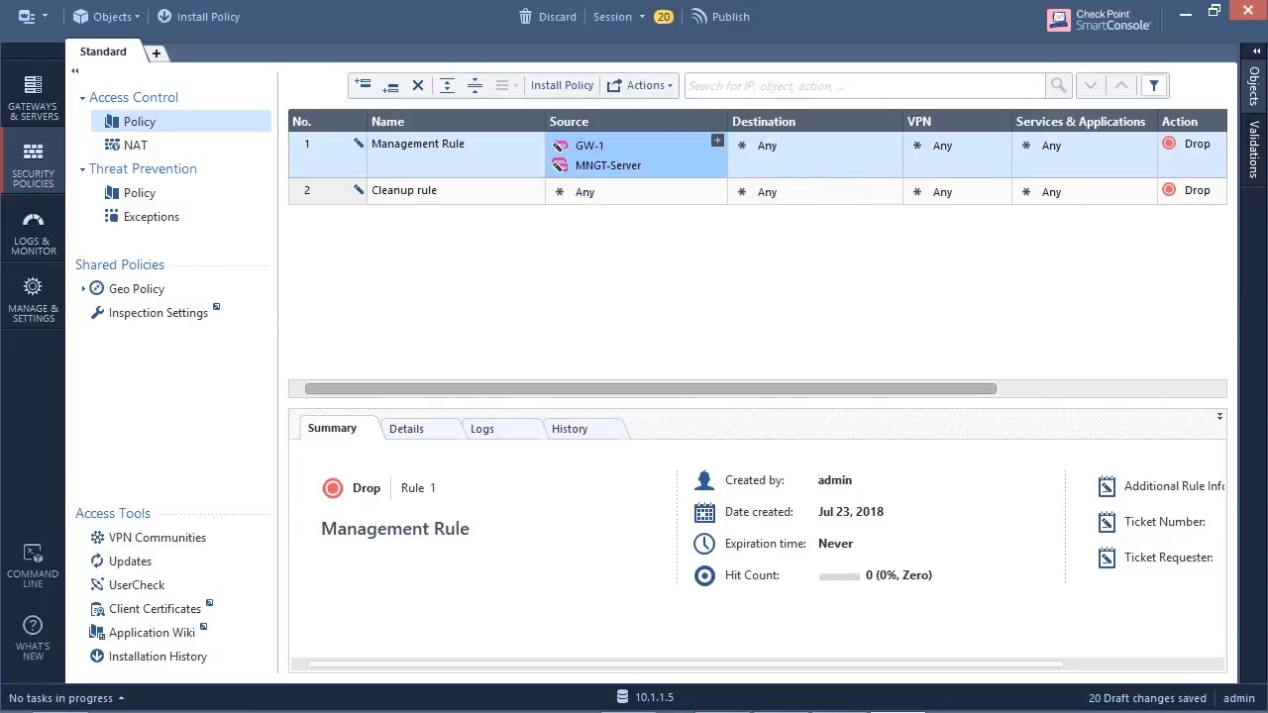
- Copy MNGT-Server and GW-1 from the Management Rule's source to its destination, and remove both from the source
left_click_drag(608, 165, 790, 147)
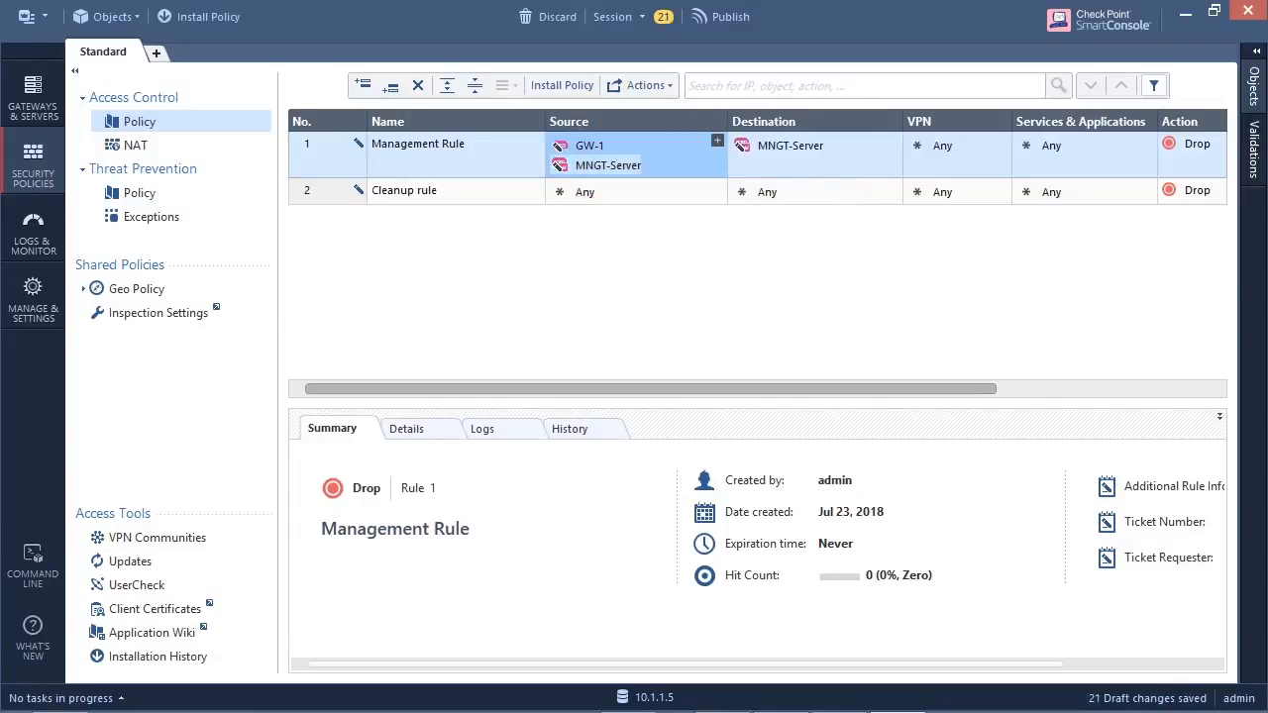
left_click_drag(589, 146, 782, 159)
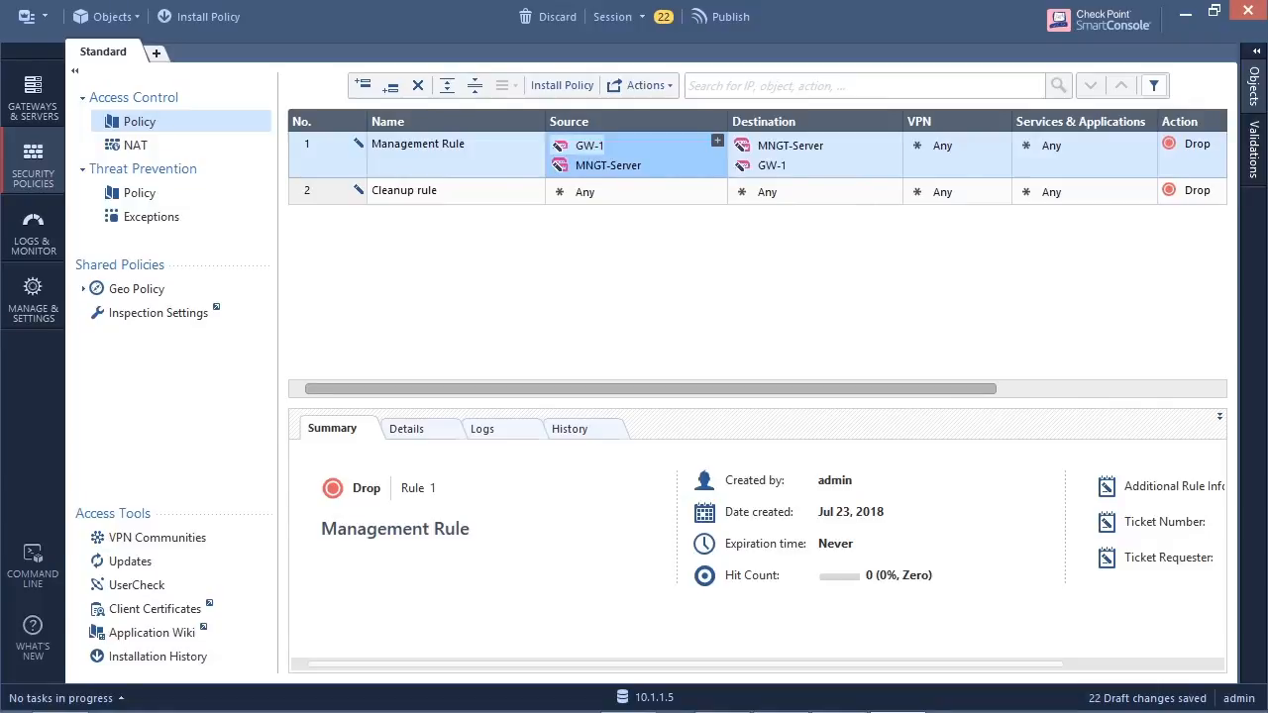
key("Delete")
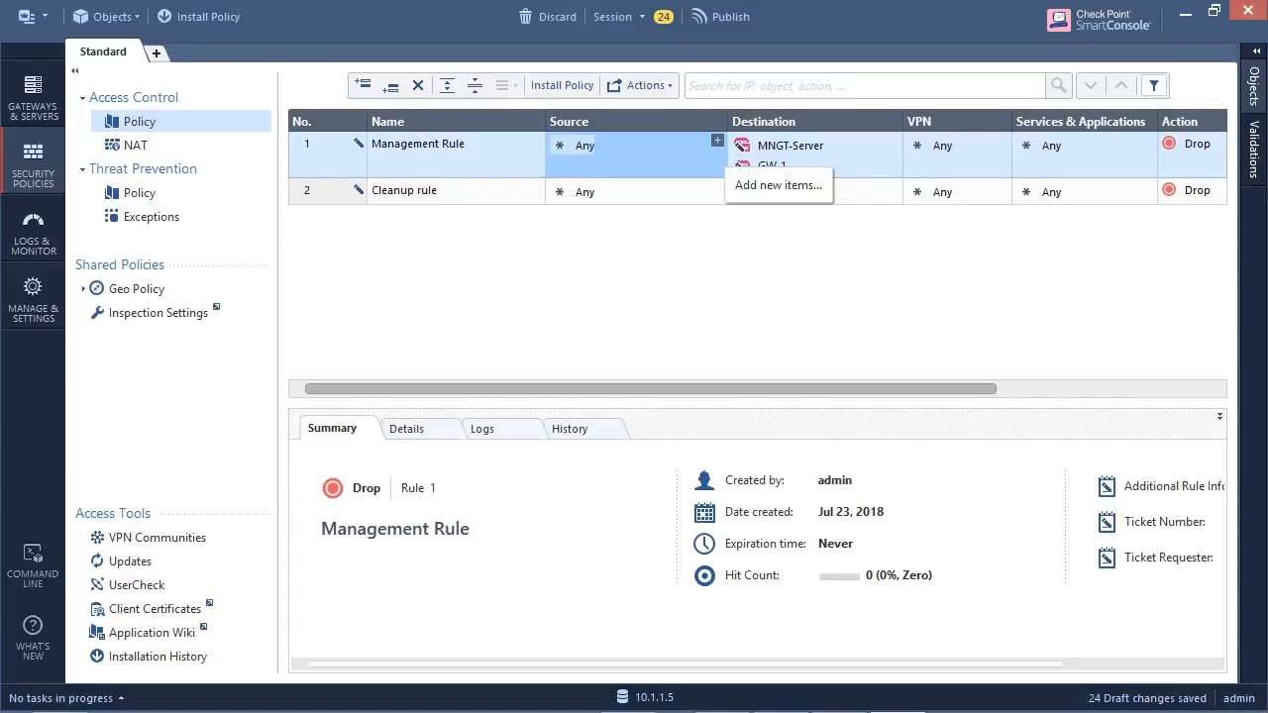
- Set the Window 8 host as the source of the Management Rule
left_click(717, 140)
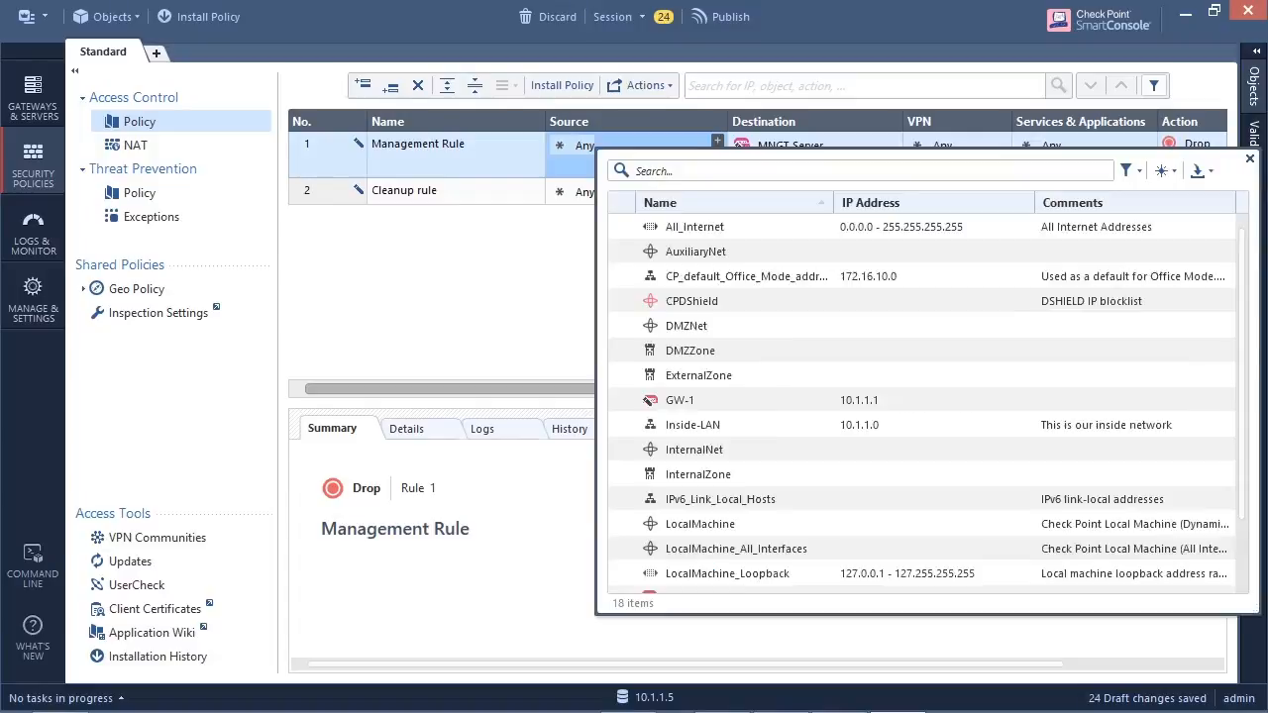
left_click(692, 273)
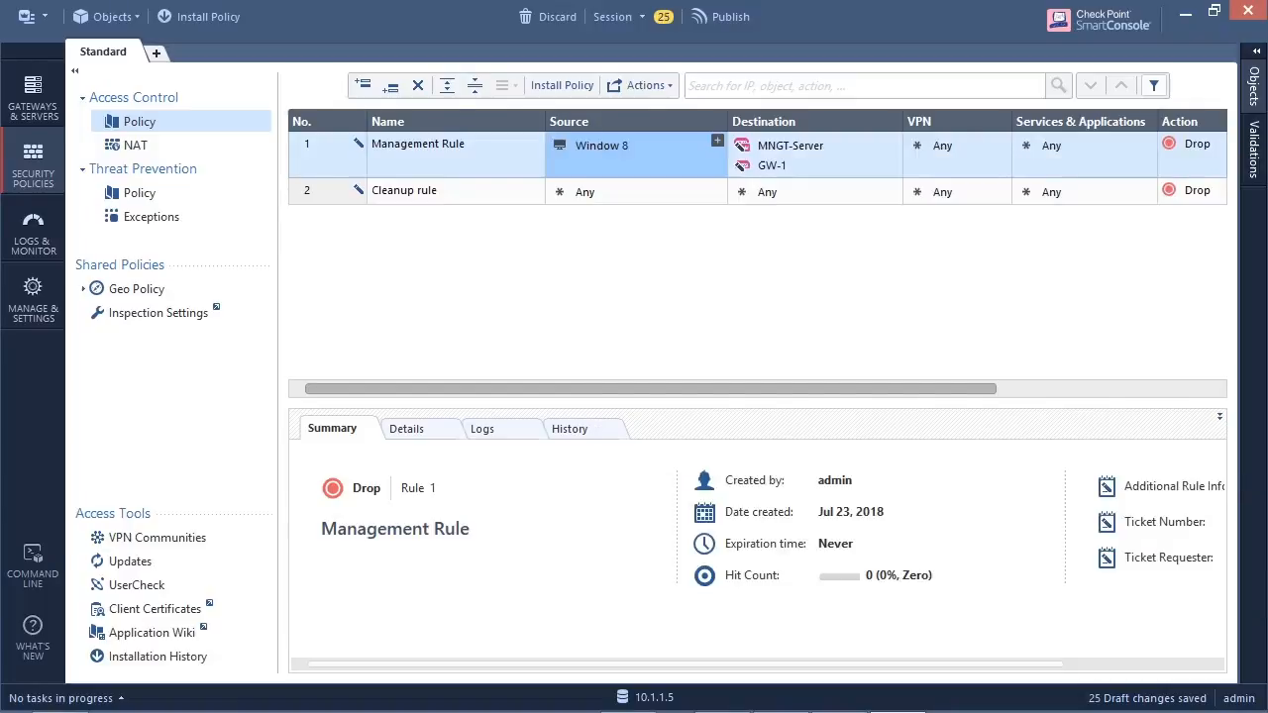
mouse_move(610, 149)
mouse_move(756, 148)
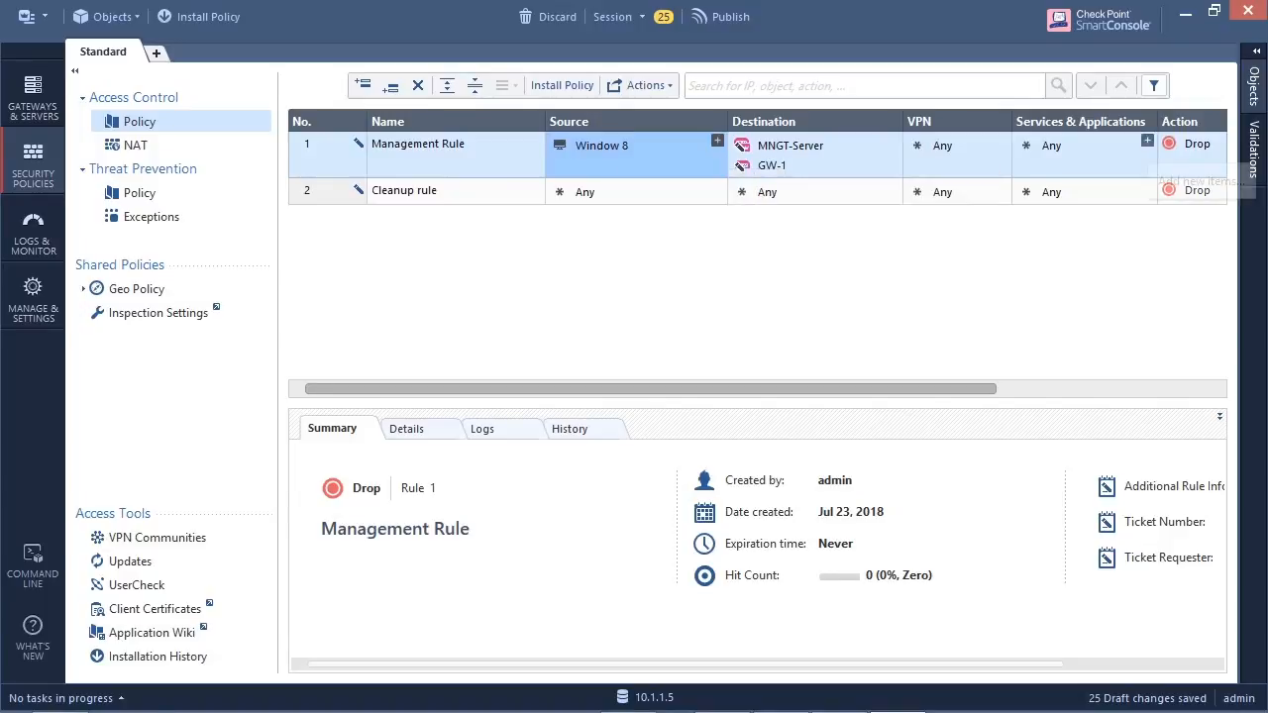
- Add the https service to the Management Rule's services and applications
left_click(1147, 141)
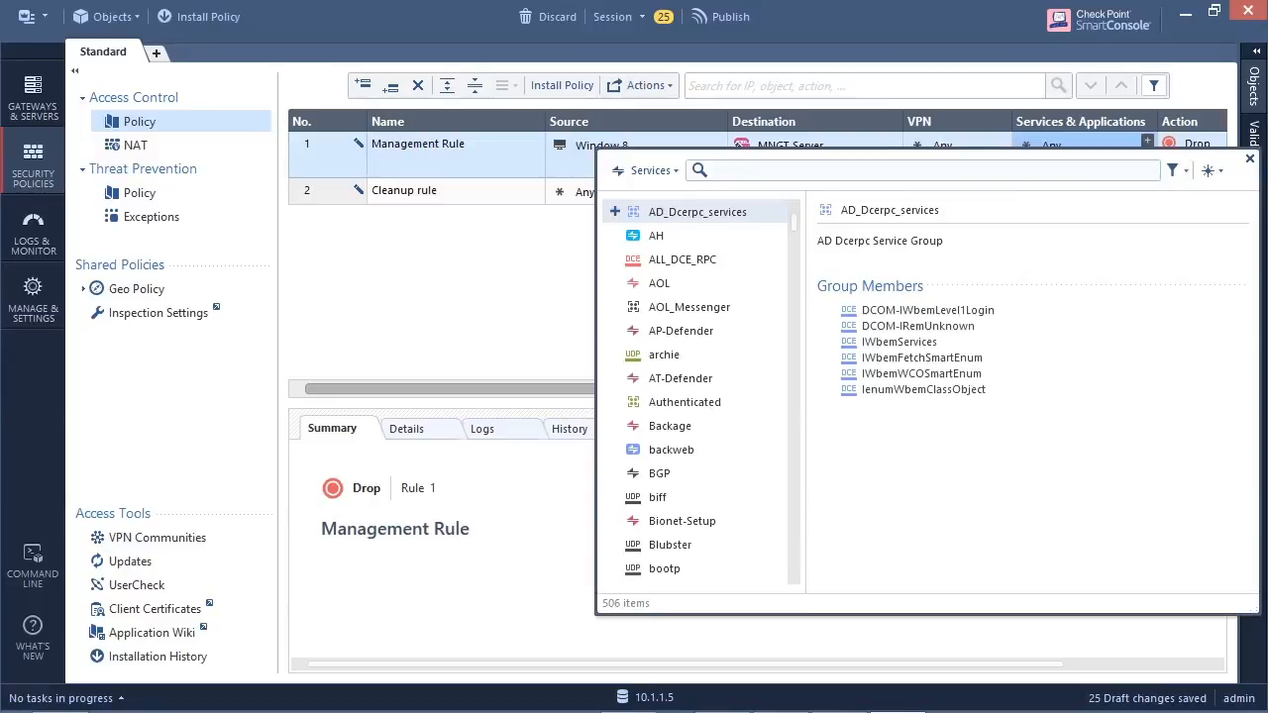
type("https")
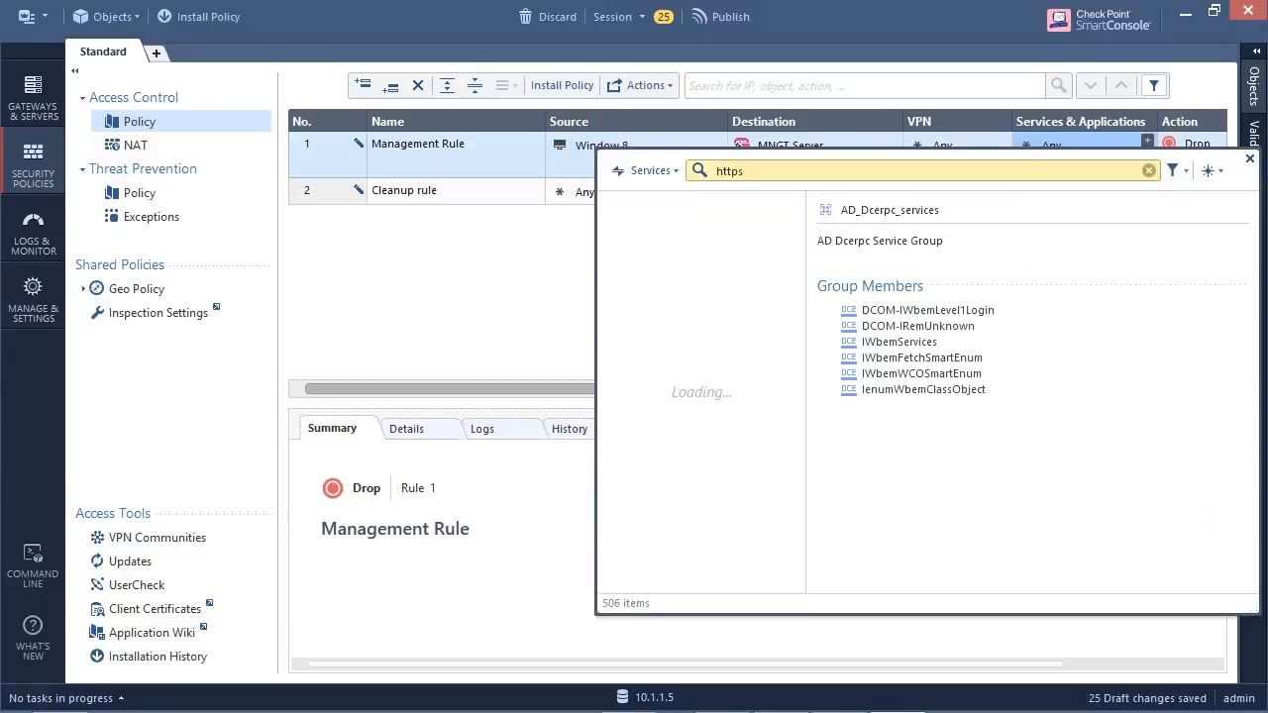
key("Down")
key("Down")
key("Return")
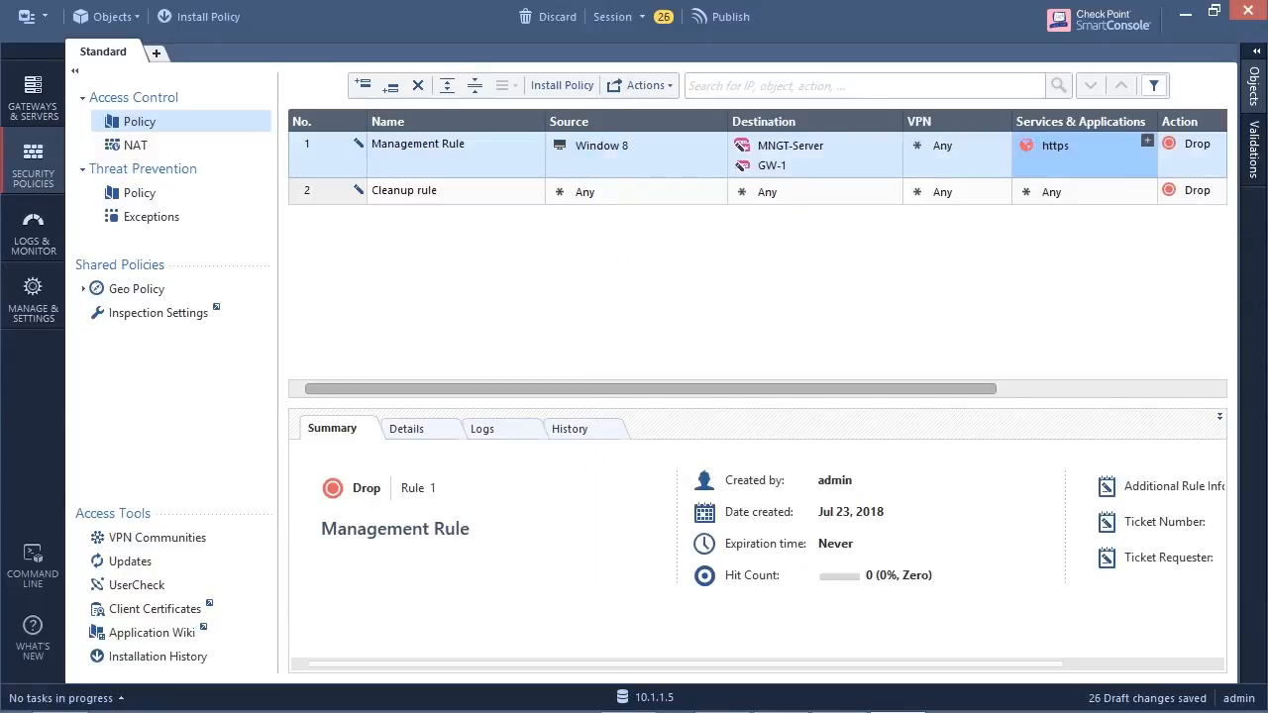
left_click(1147, 141)
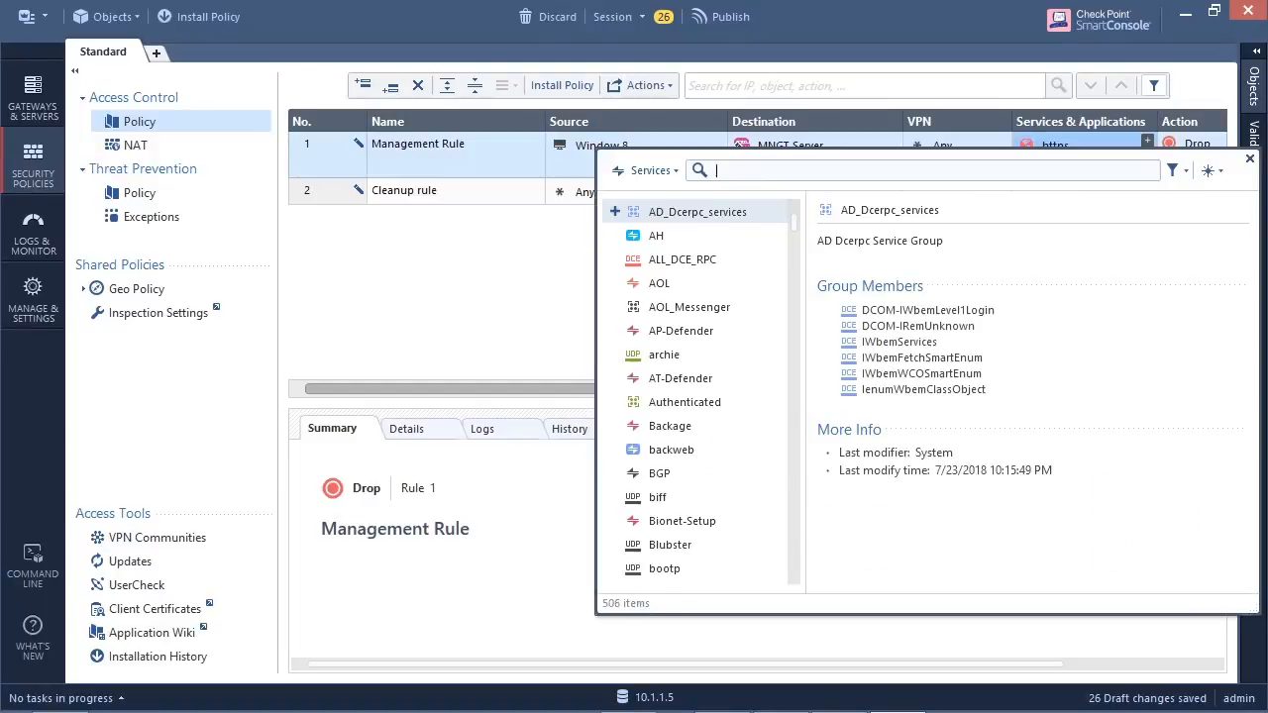
type("ss")
key("Down")
key("Return")
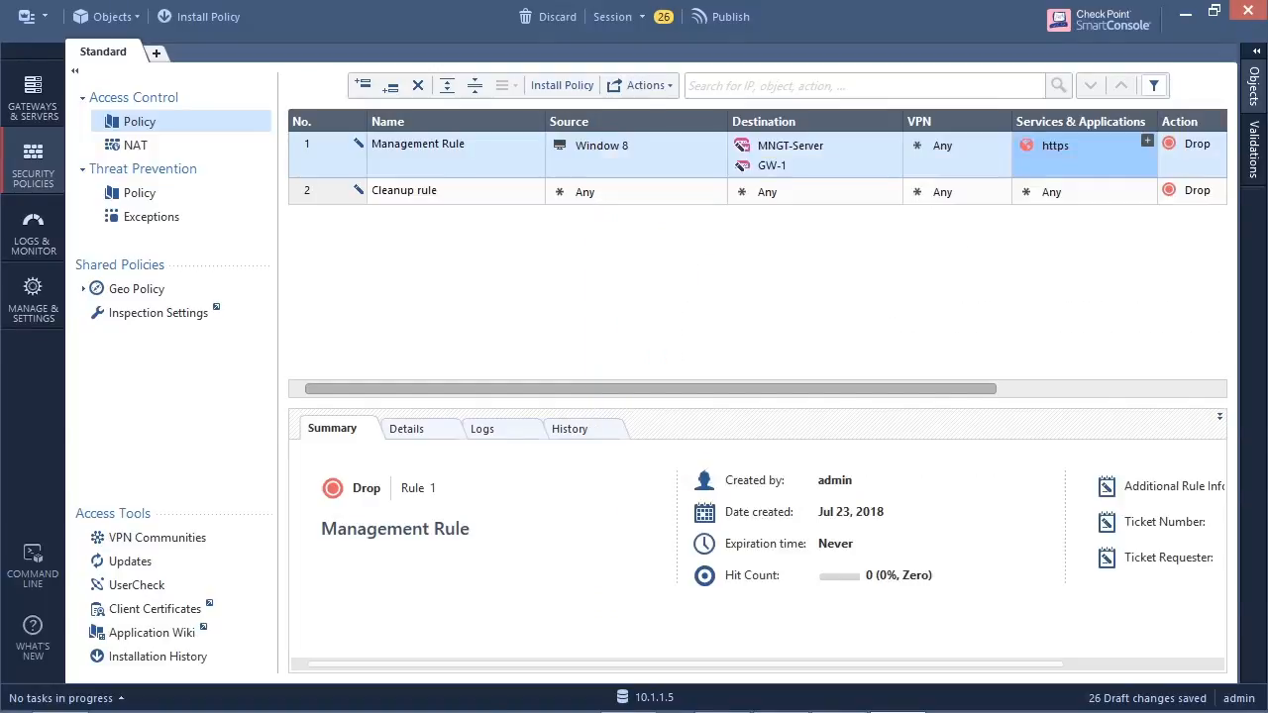
- Add the ssh service to the Management Rule alongside https
left_click(1147, 141)
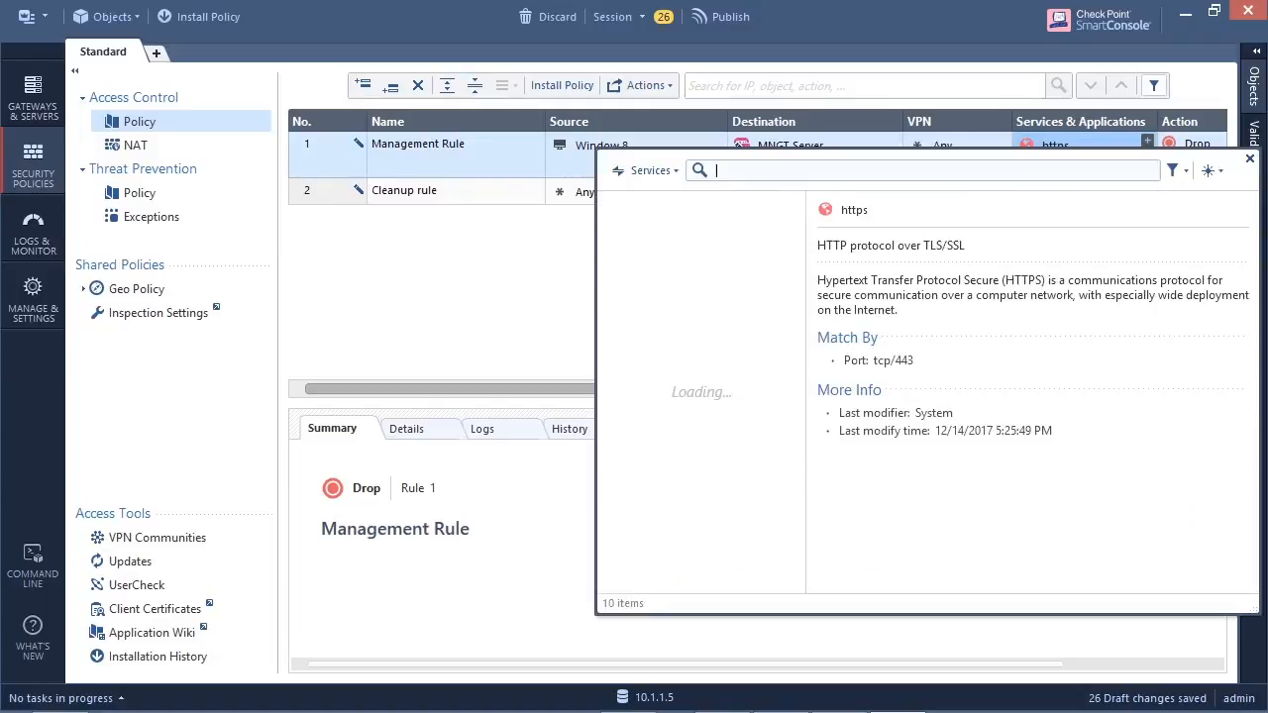
type("ssh")
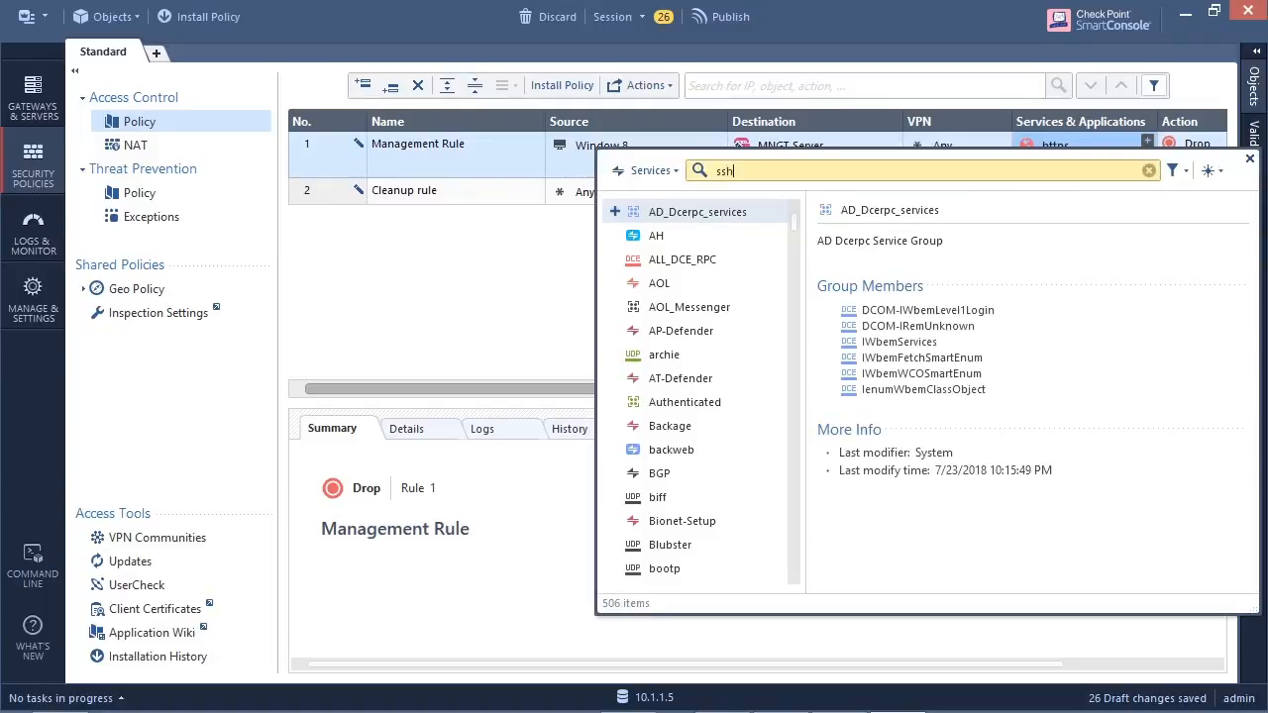
key("Return")
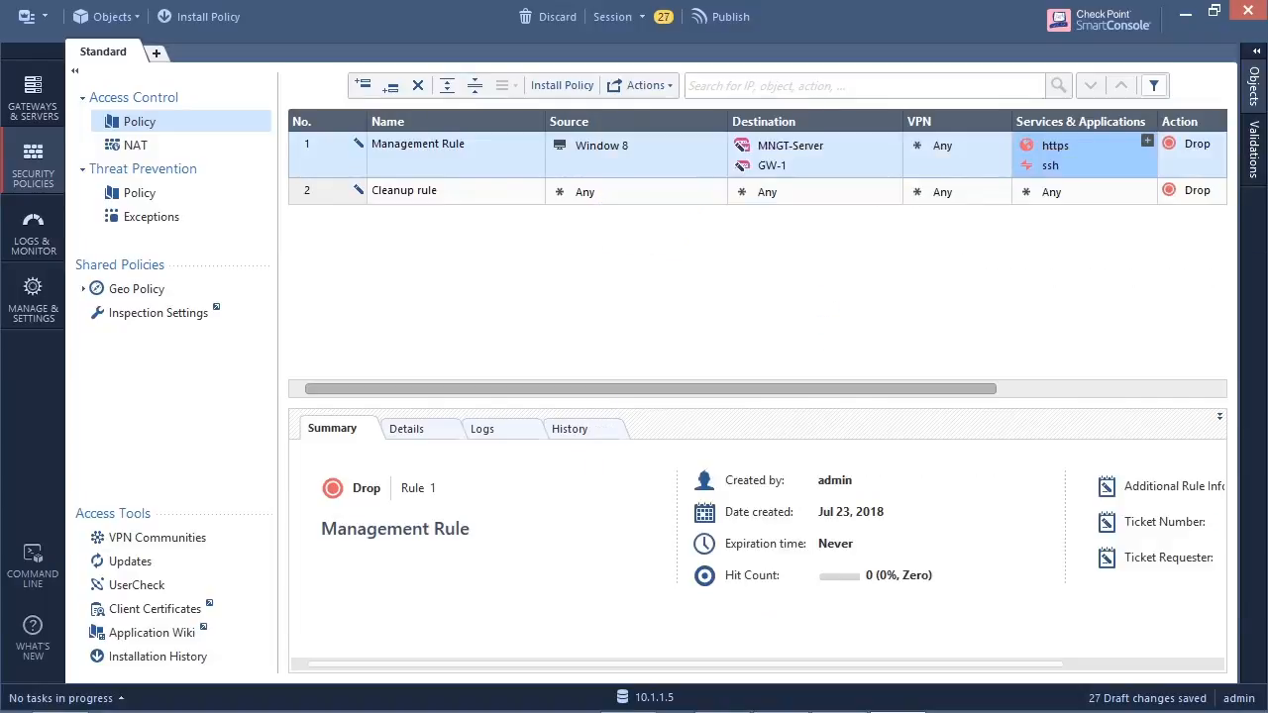
- Set the Management Rule's action to Accept and its tracking to Log
right_click(1181, 159)
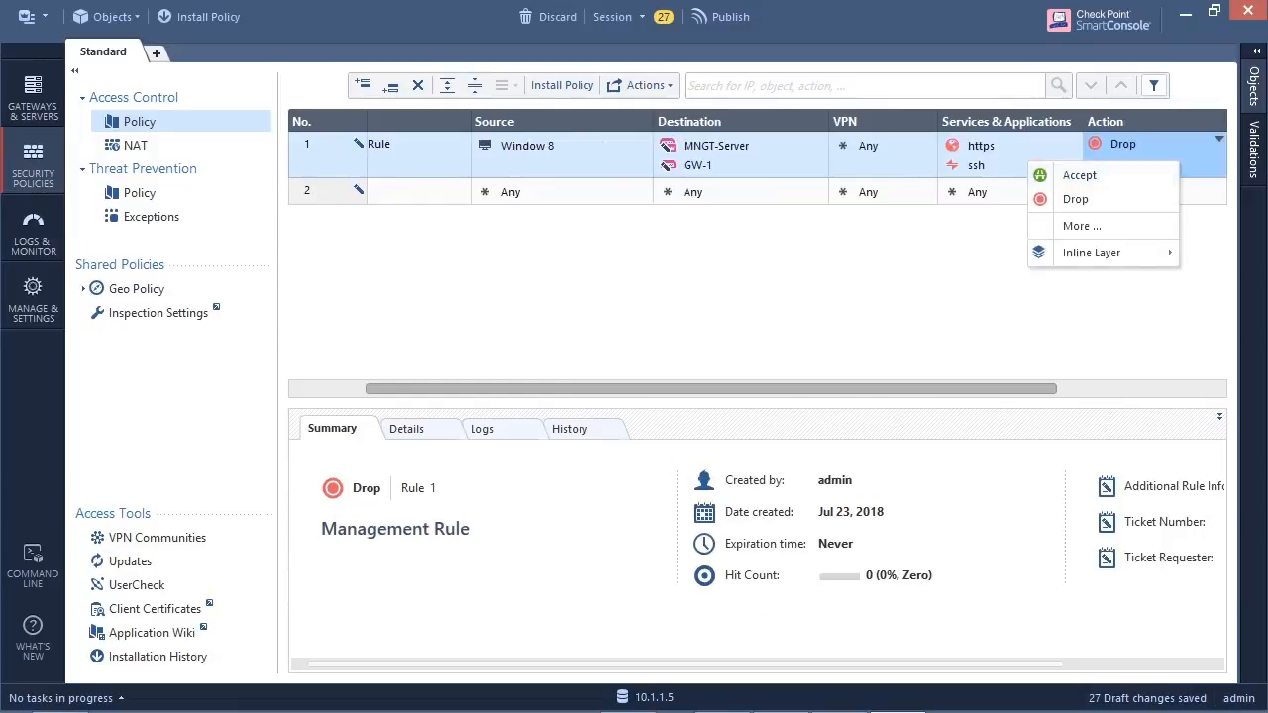
left_click(1090, 175)
left_click_drag(852, 390, 958, 390)
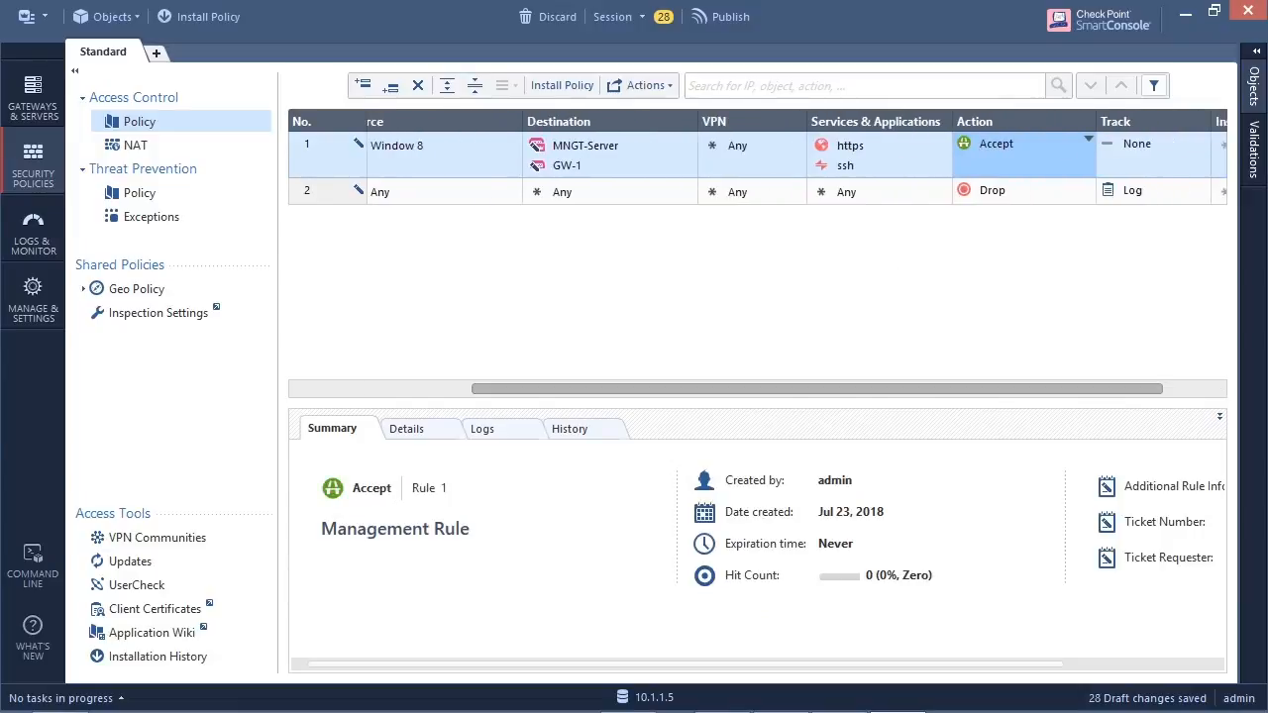
right_click(1127, 160)
left_click(1020, 198)
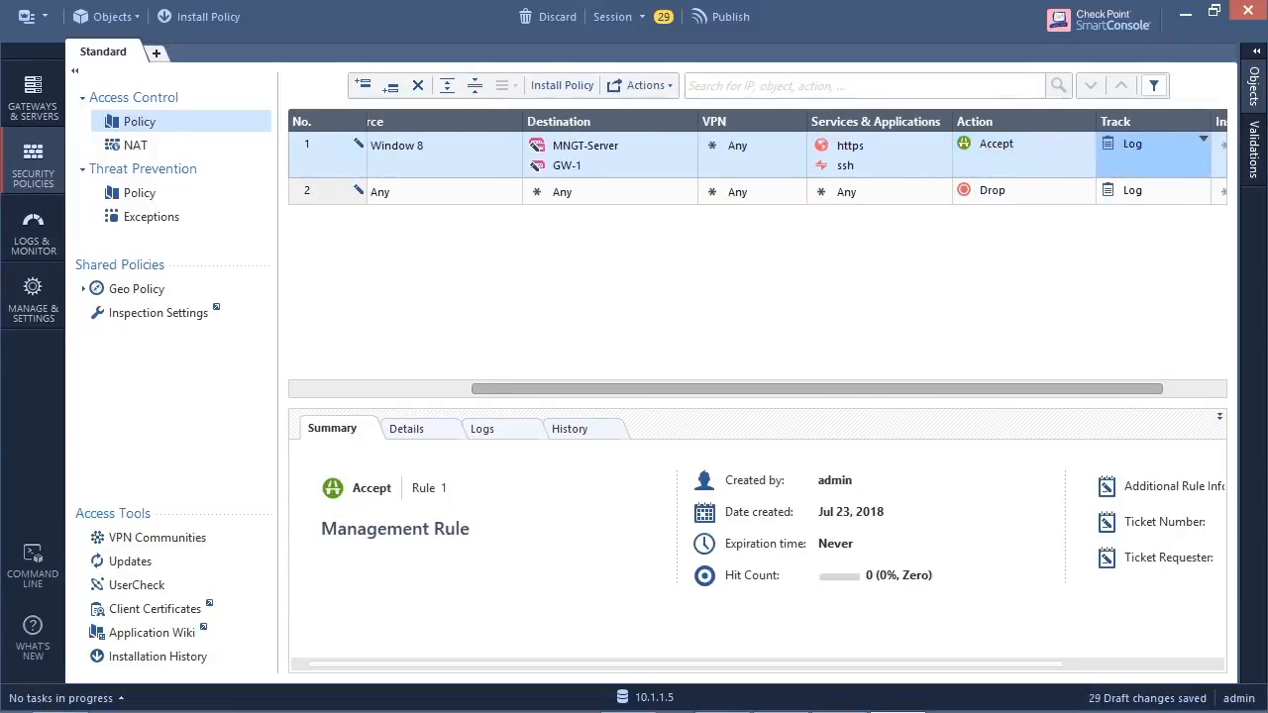
- Add a rule directly below the Management Rule and name it Stealth Rule
left_click_drag(862, 389, 695, 389)
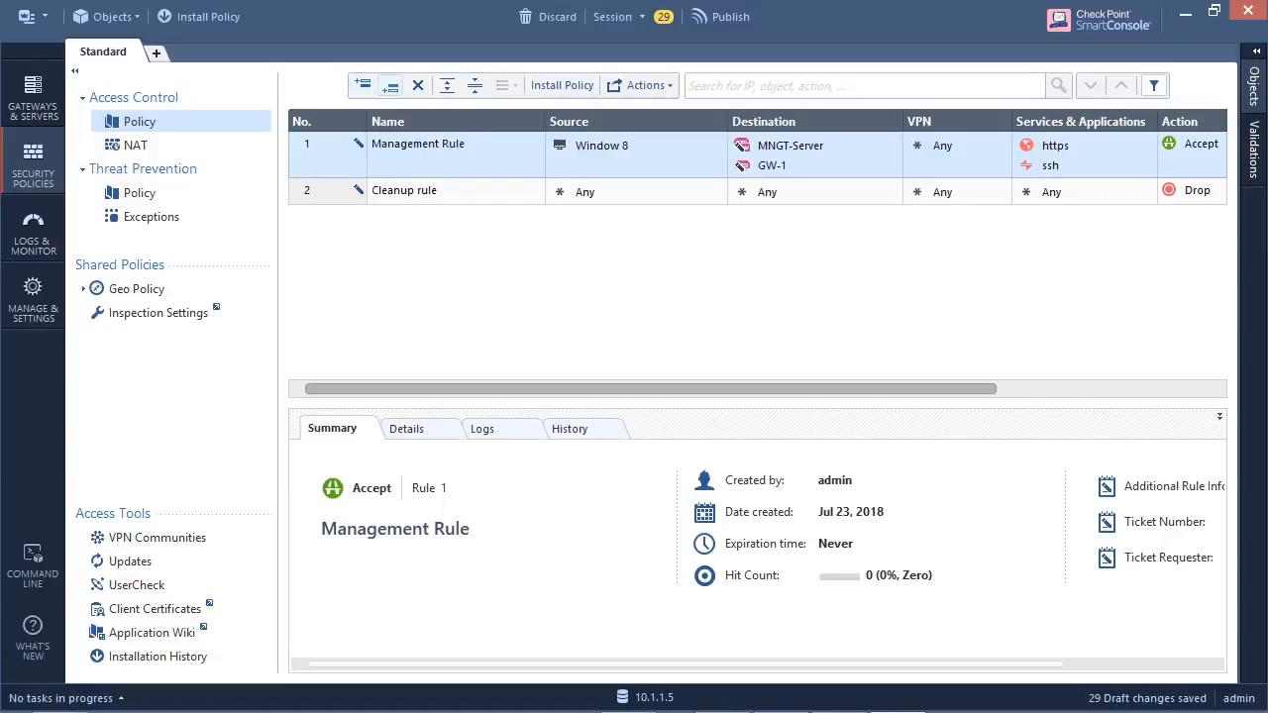
left_click(391, 86)
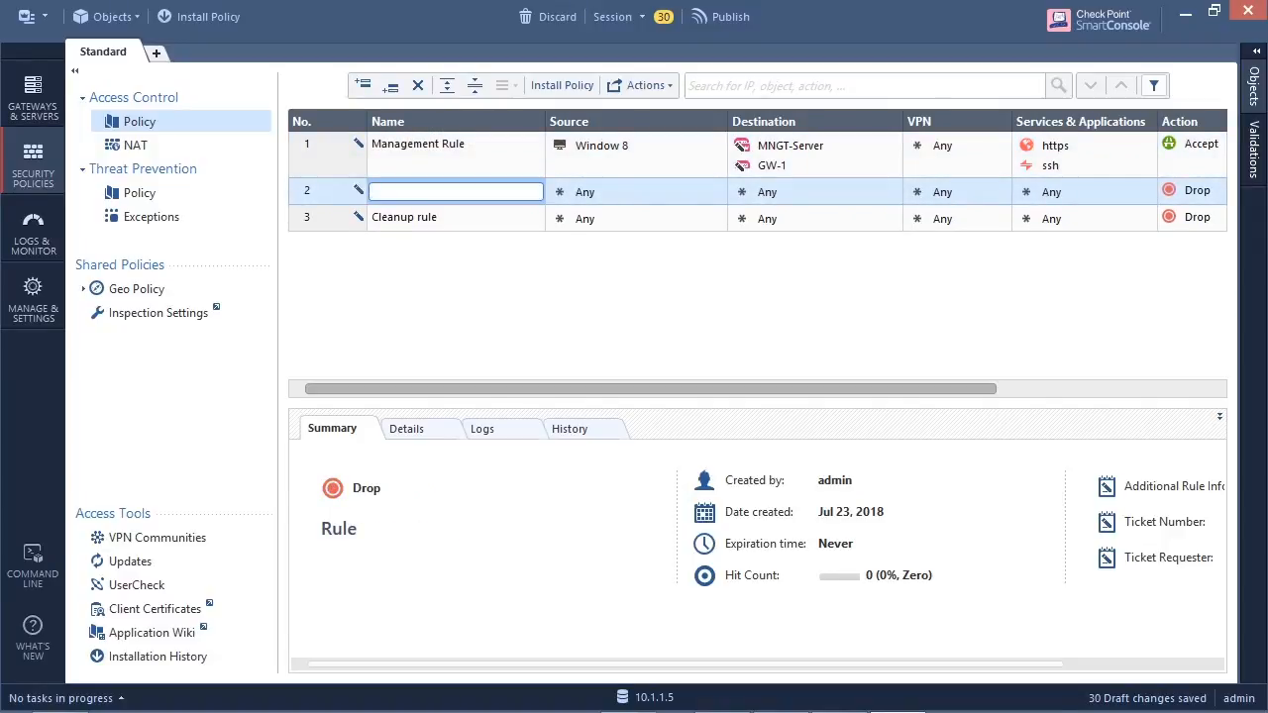
type("Stealth")
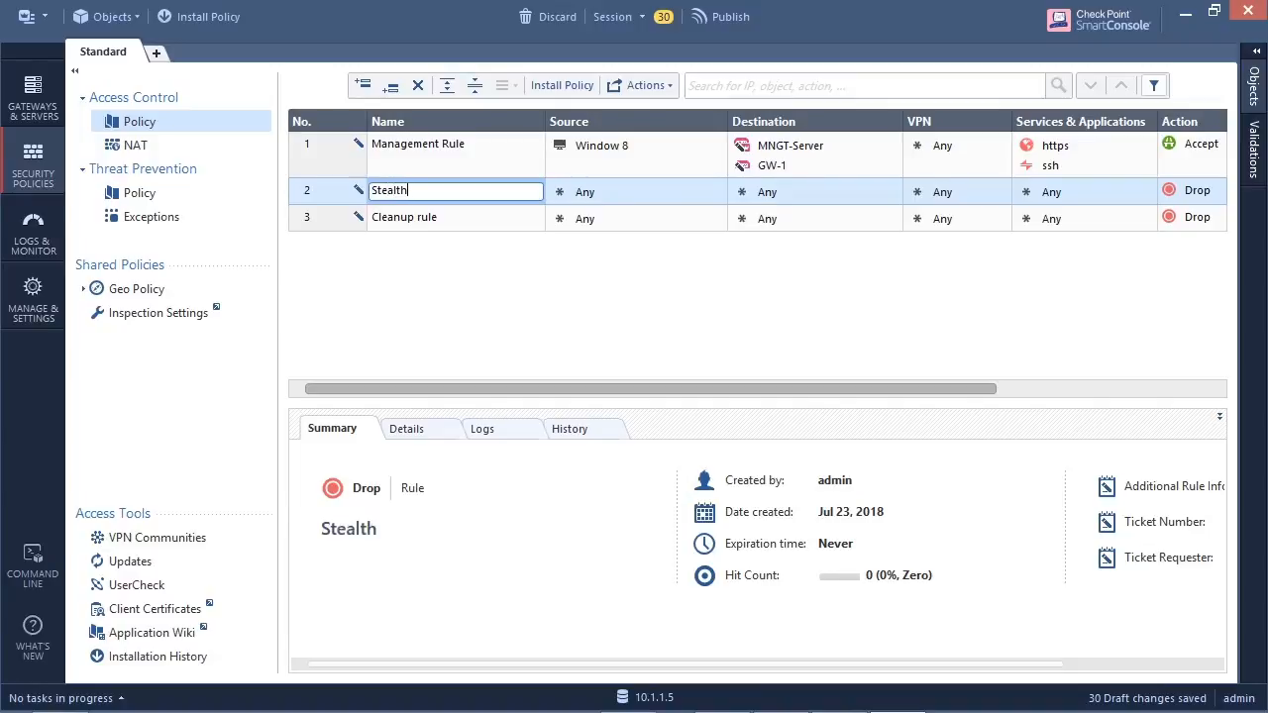
type(" Rule")
- Copy MNGT-Server and GW-1 from the Management Rule's destination into the Stealth Rule's destination
left_click(791, 146)
left_click_drag(790, 146, 791, 194)
left_click(772, 165)
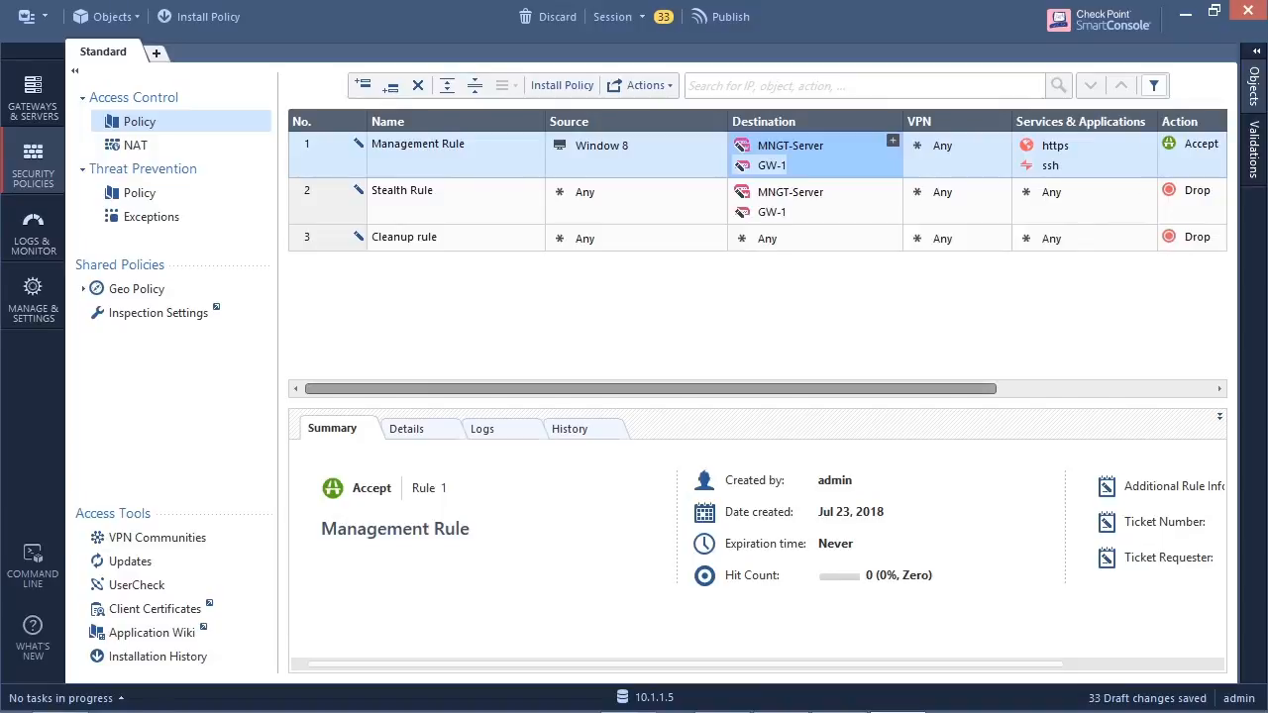
- Set the Stealth Rule's tracking to Log
scroll(758, 188, "right", 3)
left_click(1143, 185)
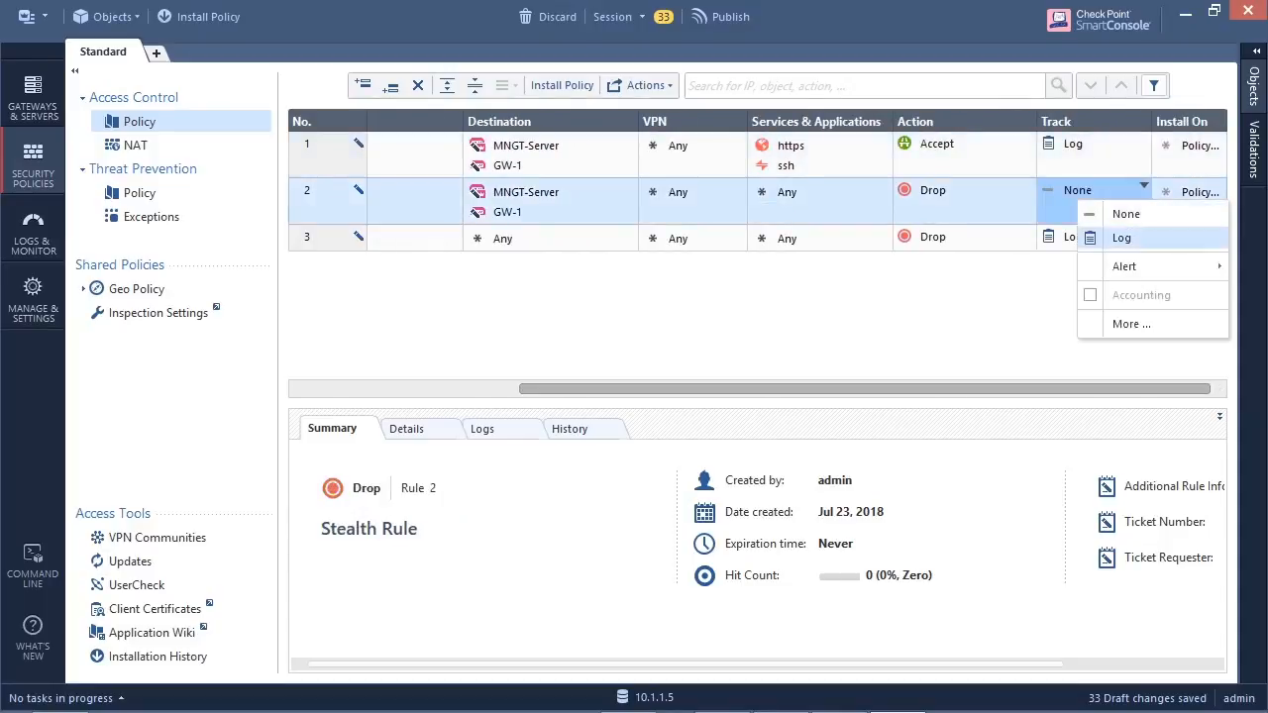
left_click(1090, 238)
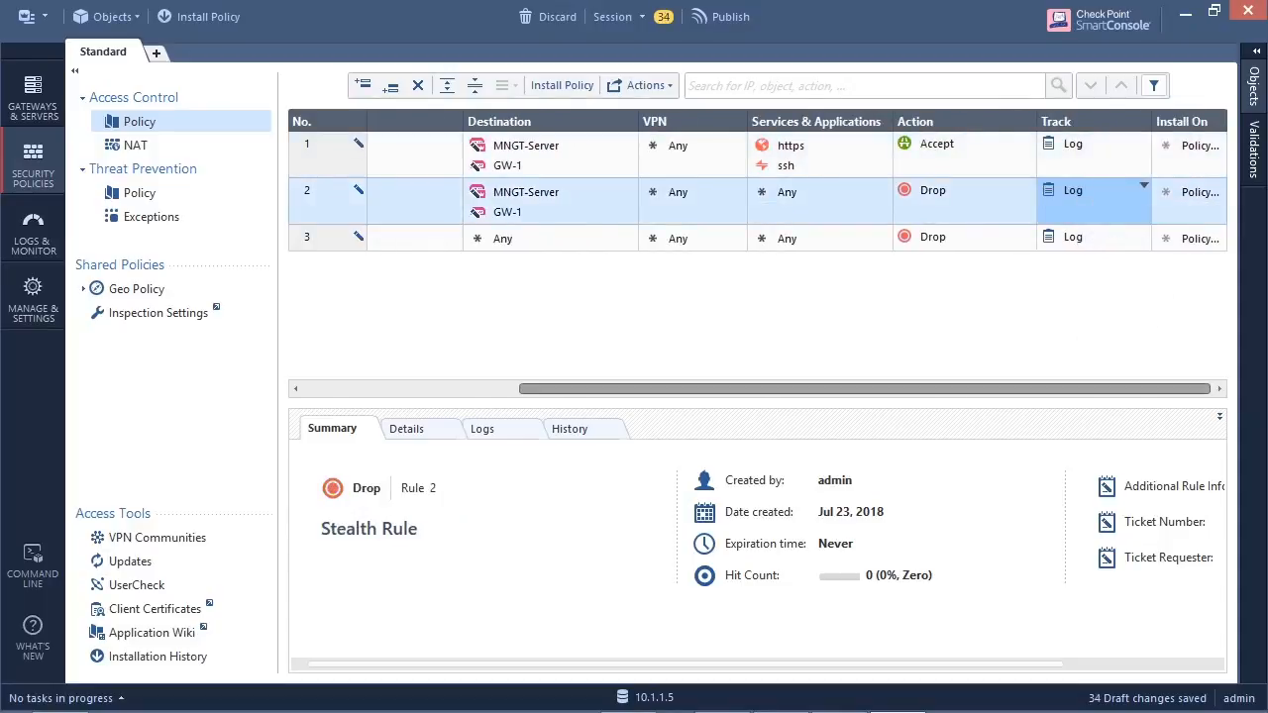
- Add a rule directly below the Stealth Rule and name it Outbound Traffic Rule
scroll(758, 188, "left", 3)
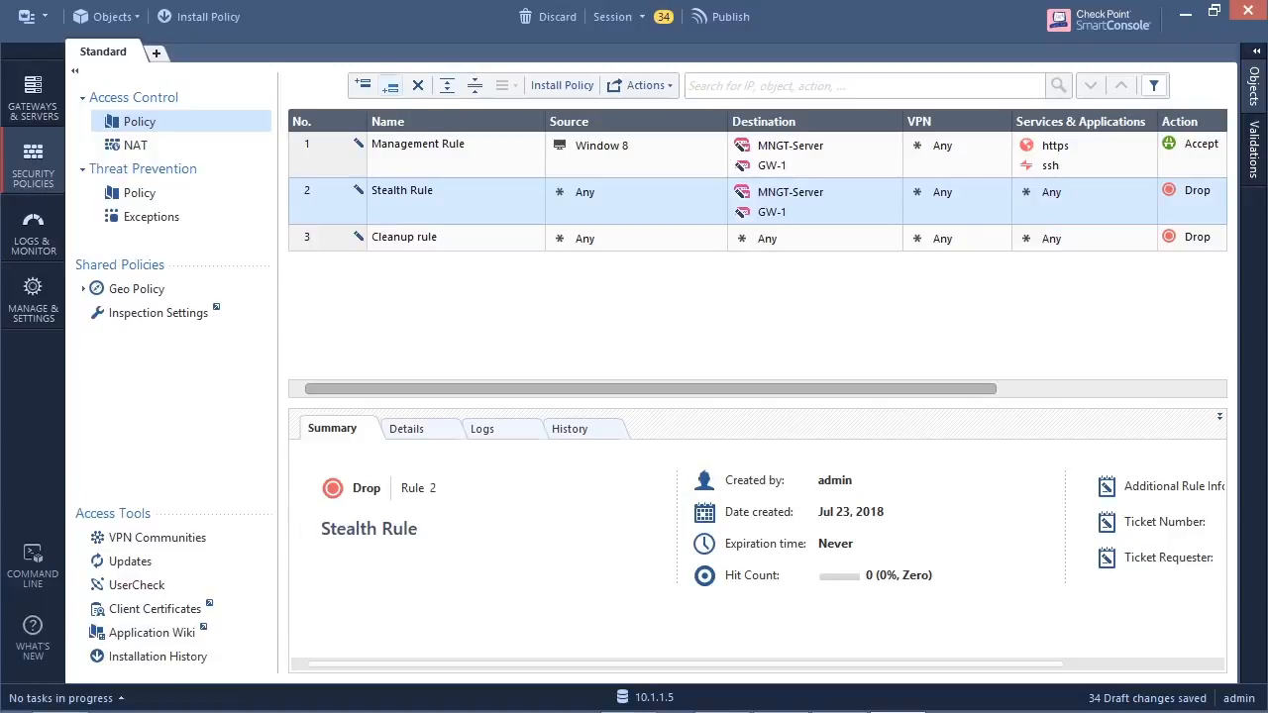
left_click(390, 86)
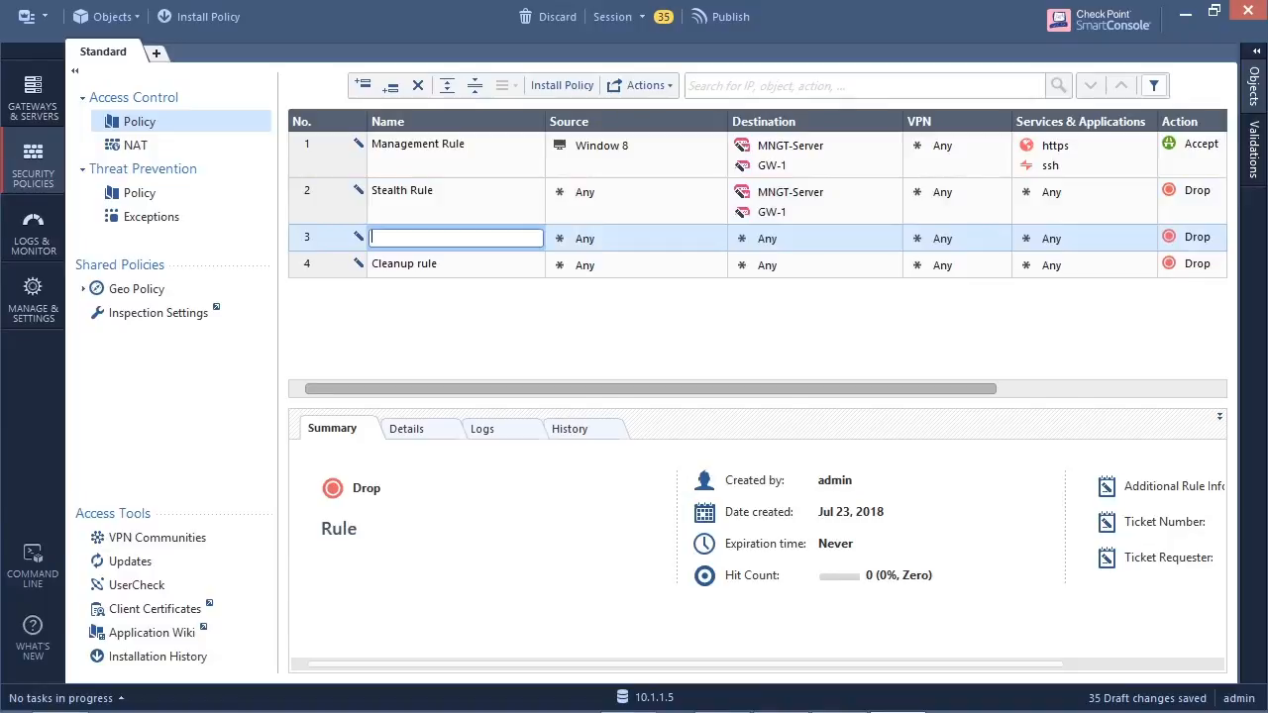
type("Outb")
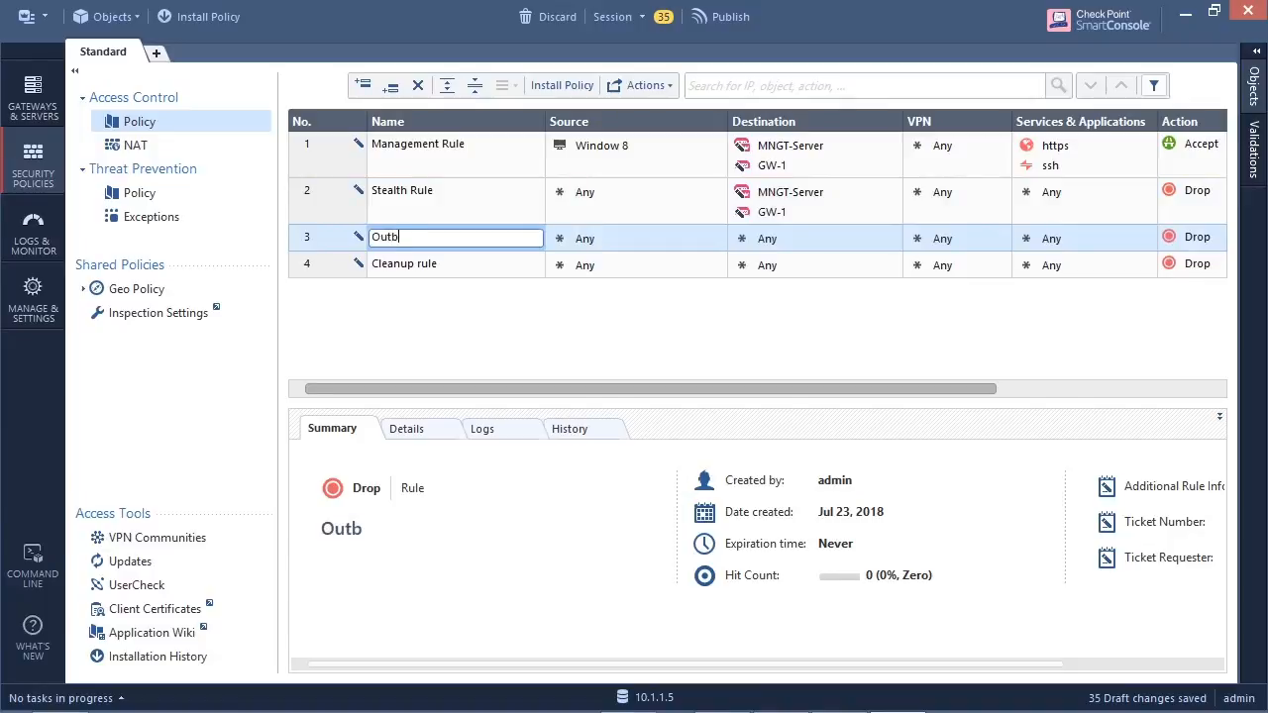
type("ound Traffis")
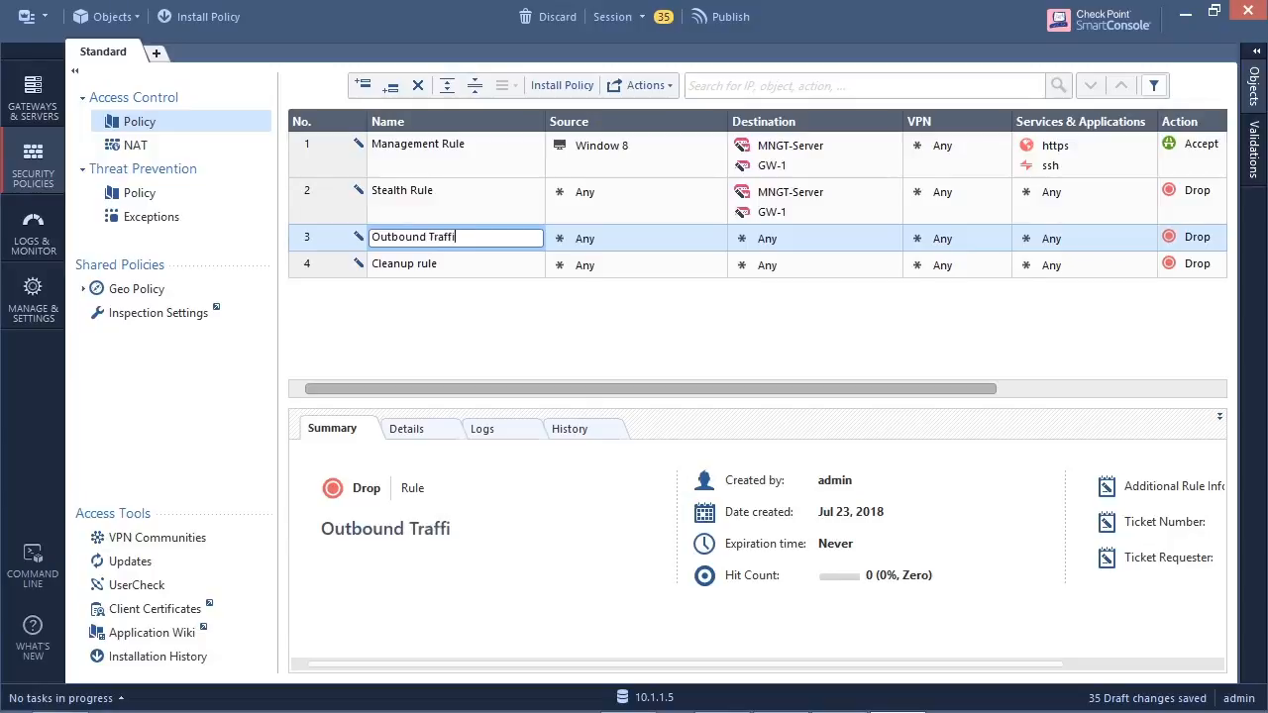
key("BackSpace")
type("c Rule")
- Set the Outbound Traffic Rule's source to the Inside-LAN network and its action to Accept
left_click(718, 236)
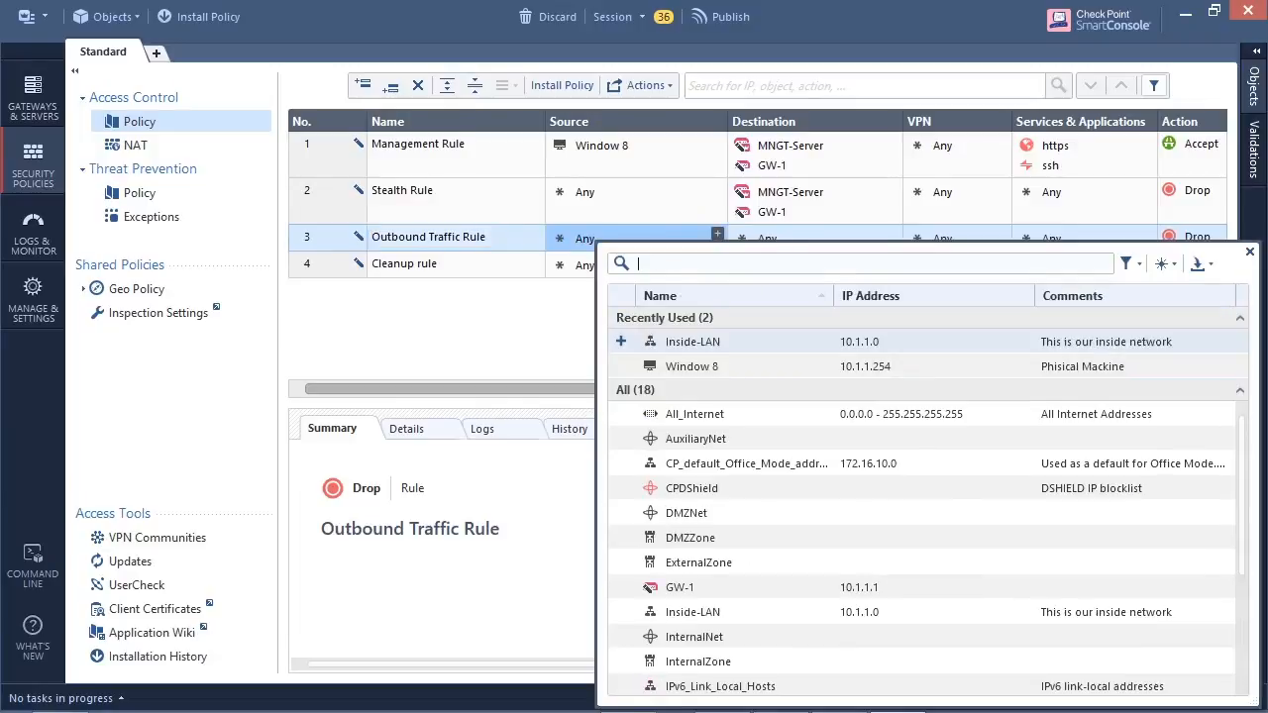
left_click(700, 341)
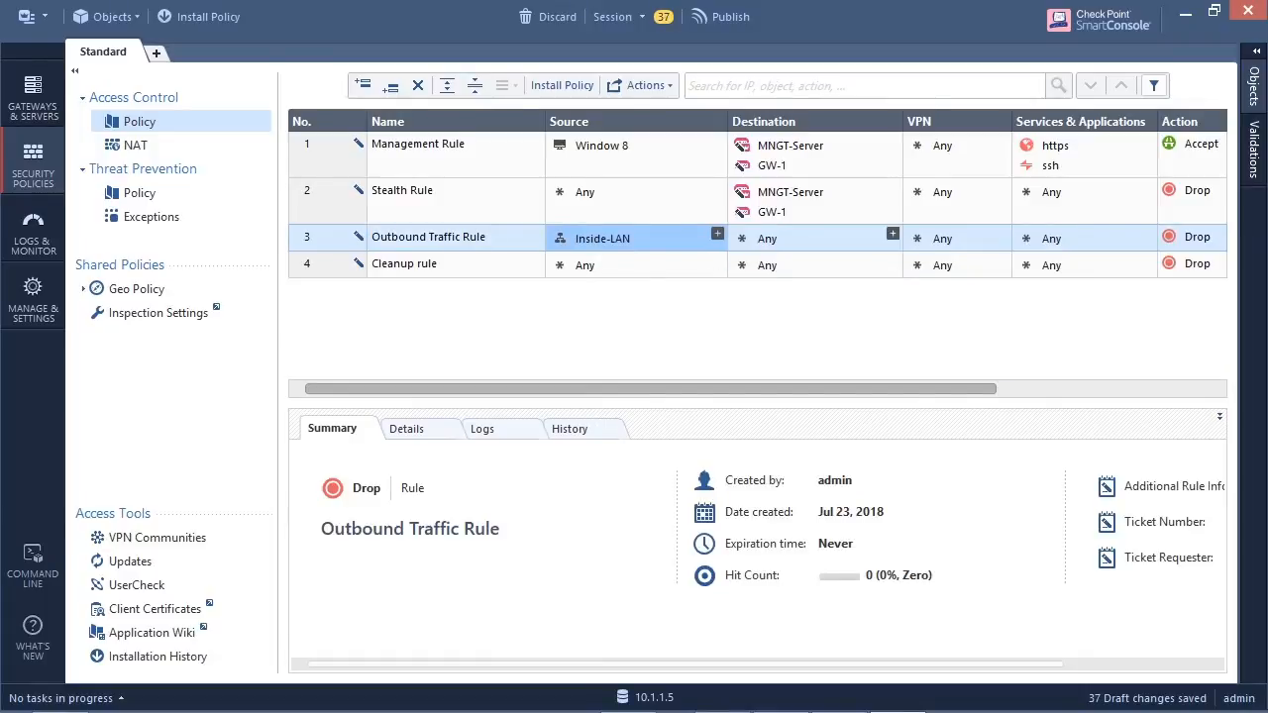
left_click_drag(892, 388, 1042, 388)
left_click(1107, 232)
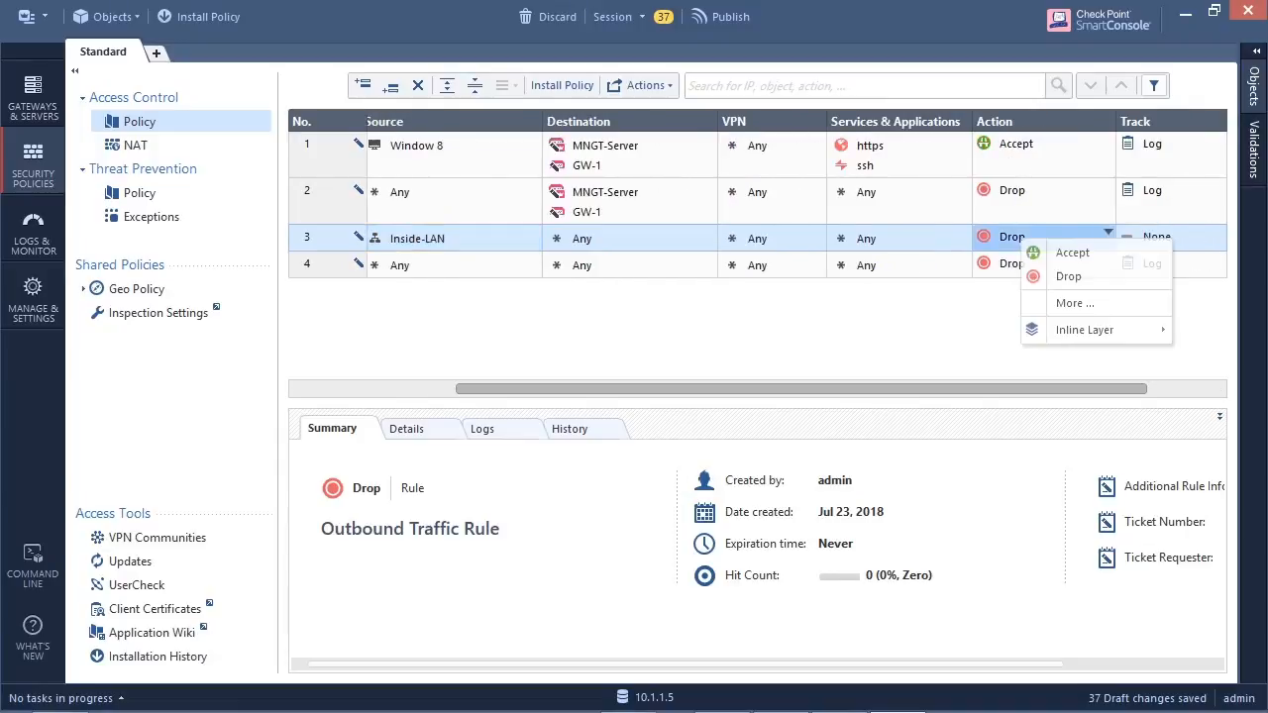
left_click(1072, 253)
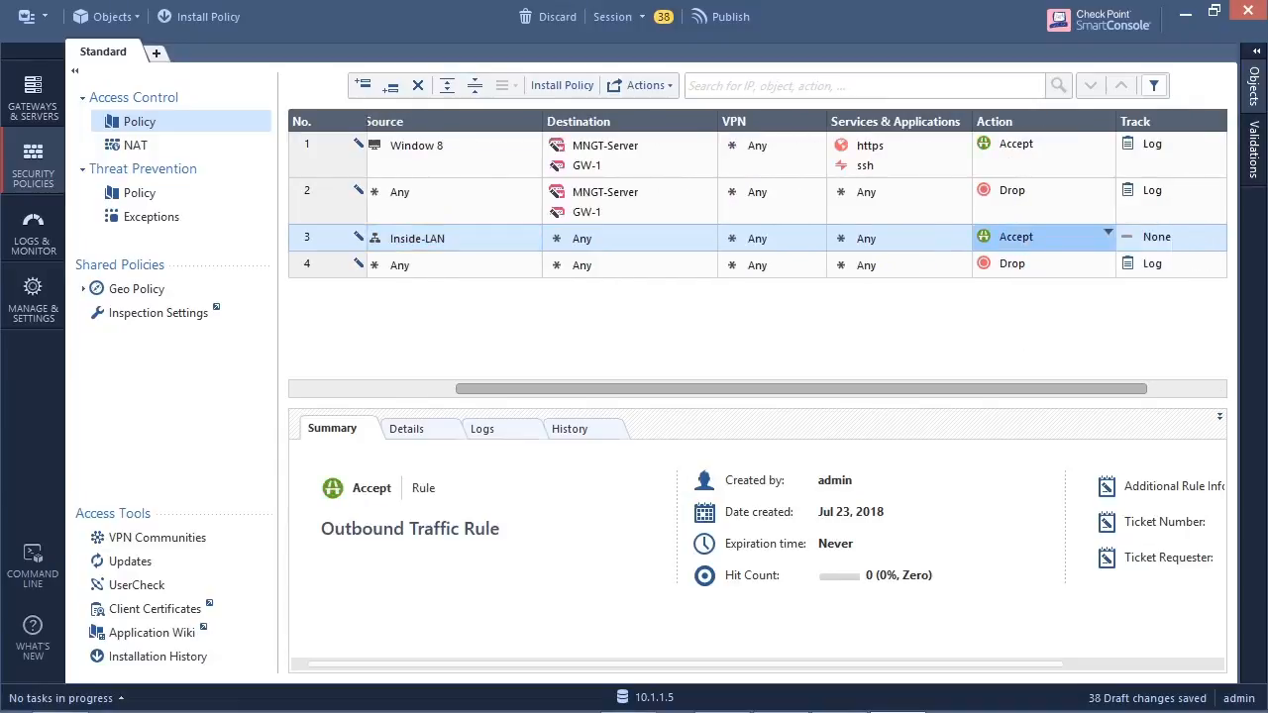
left_click_drag(1090, 389, 939, 389)
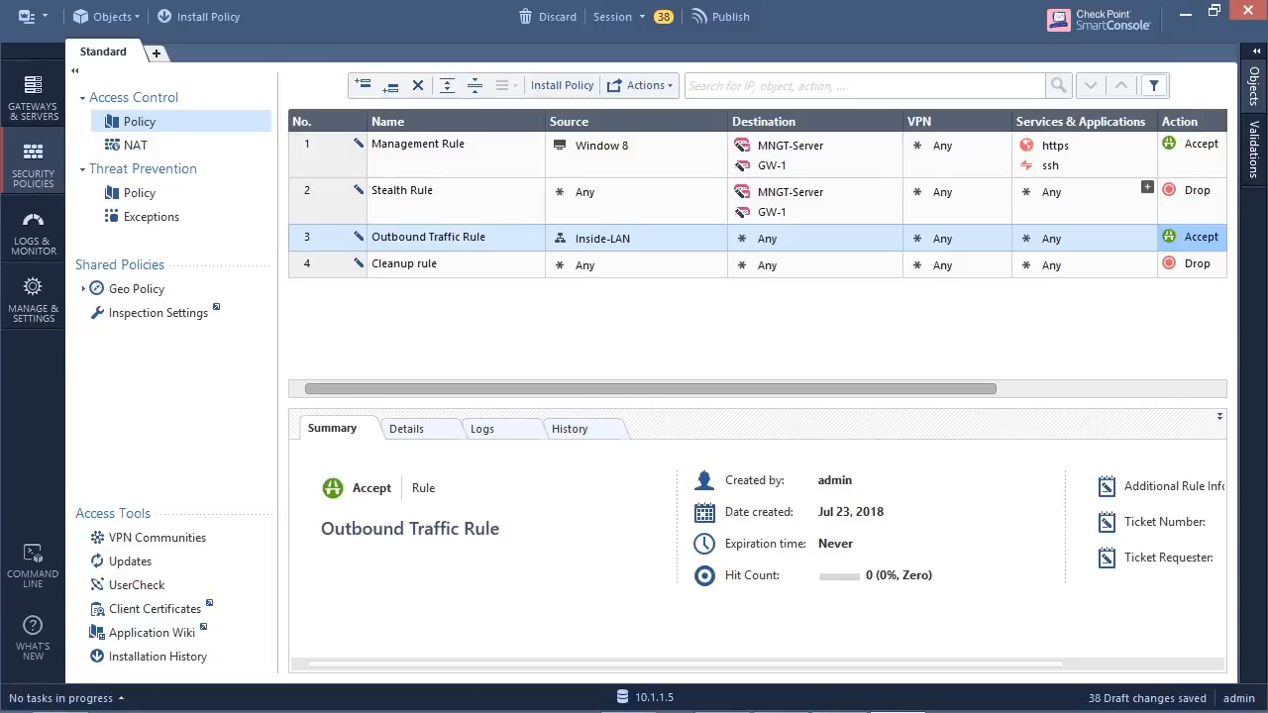
left_click(1253, 87)
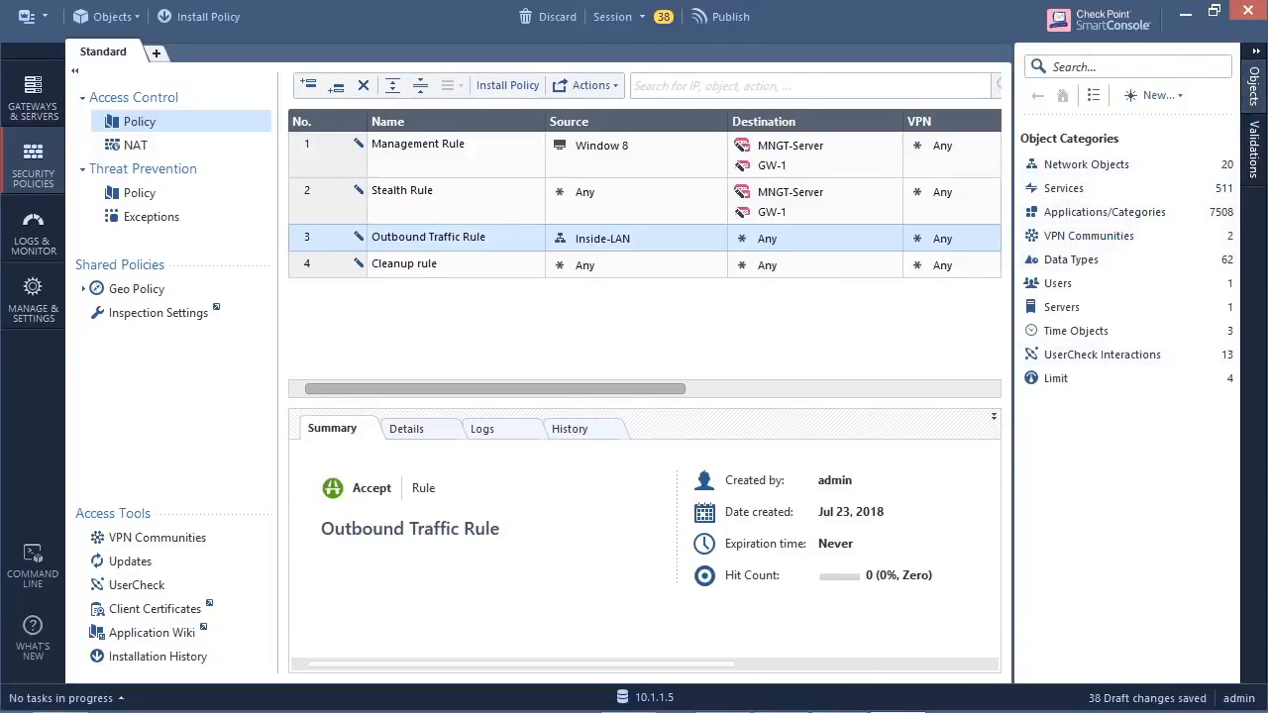
left_click(1154, 95)
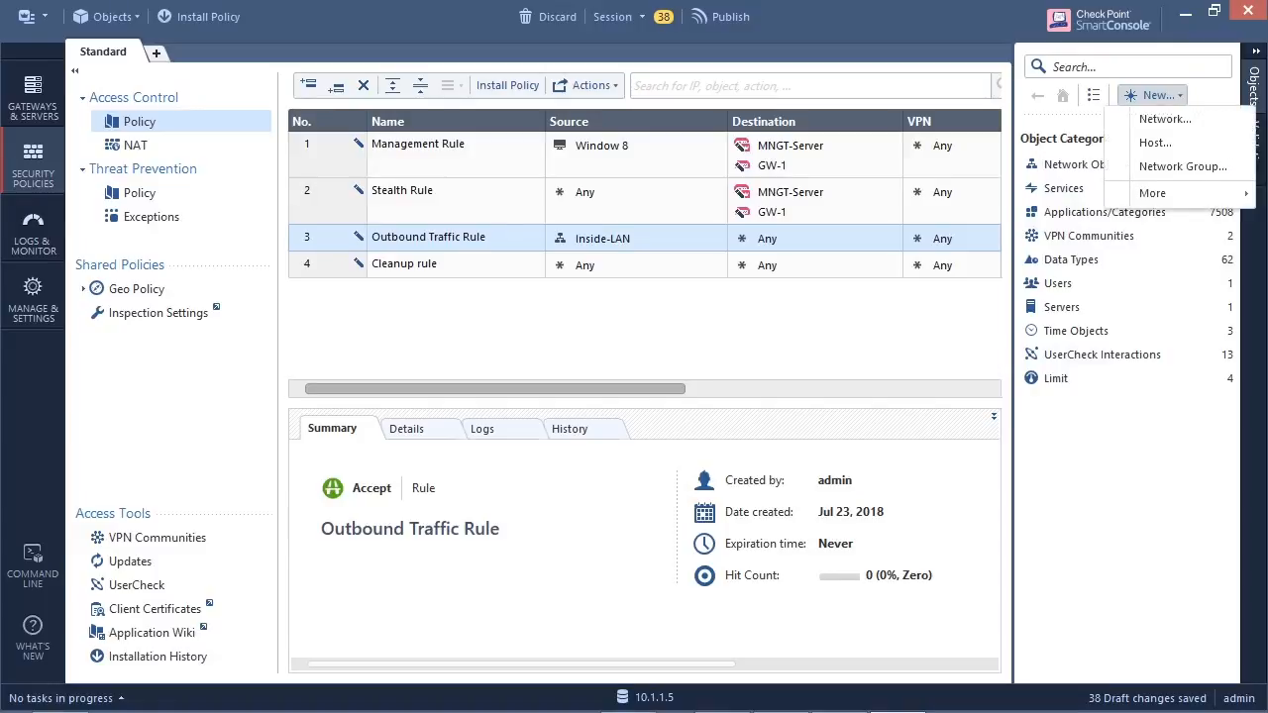
mouse_move(1152, 193)
left_click(1155, 143)
left_click(1256, 51)
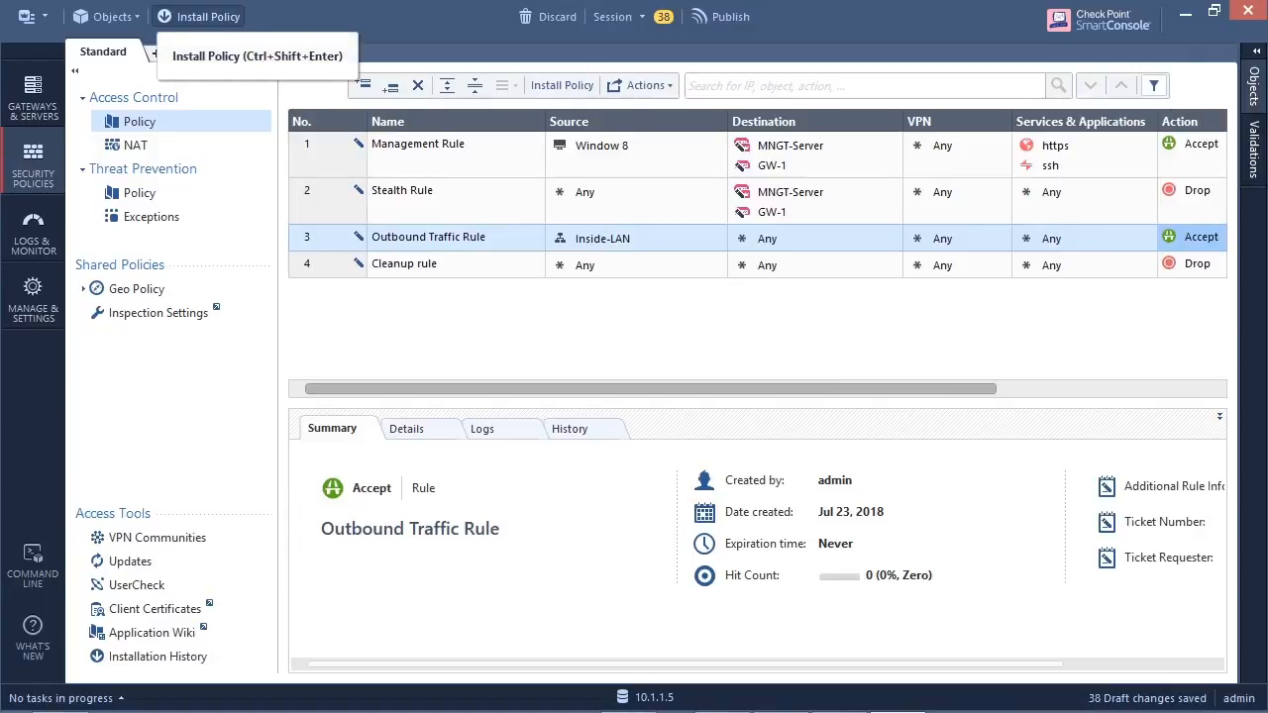
- Publish the changes and install the Standard policy on GW-1 with Access Control and Threat Prevention, each selected gateway independently
left_click(198, 16)
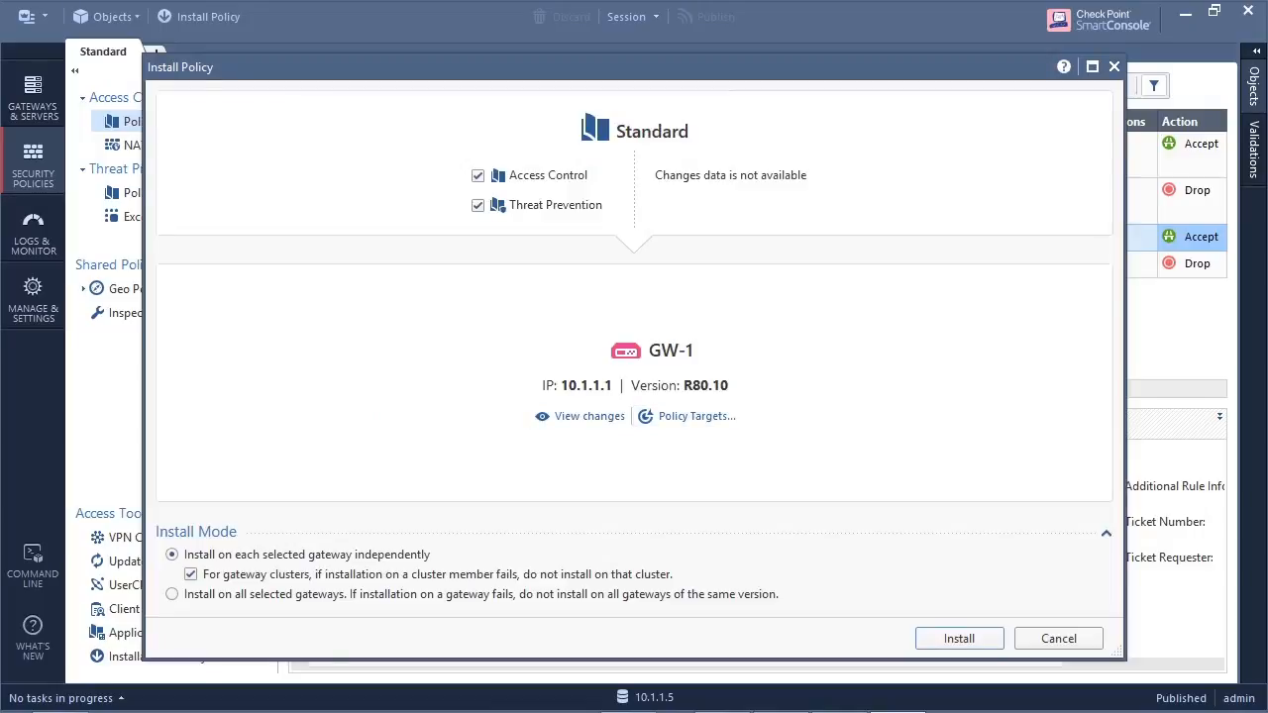
left_click(959, 639)
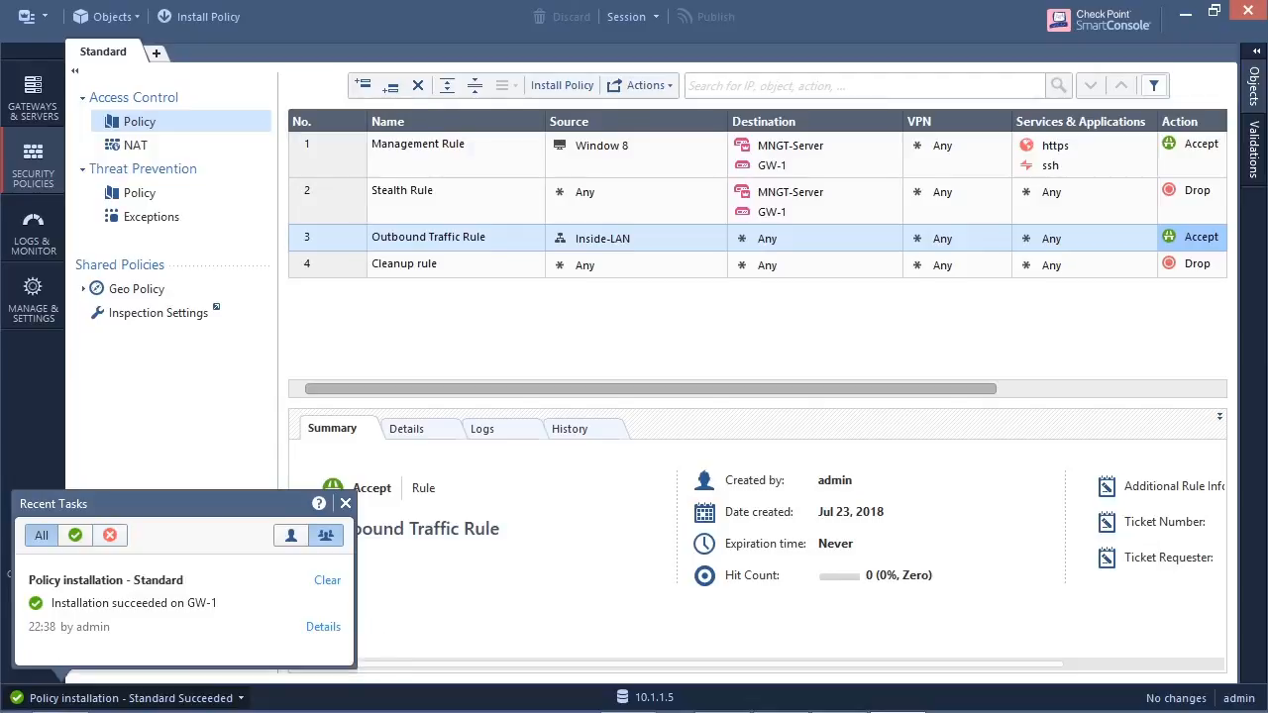
left_click(346, 503)
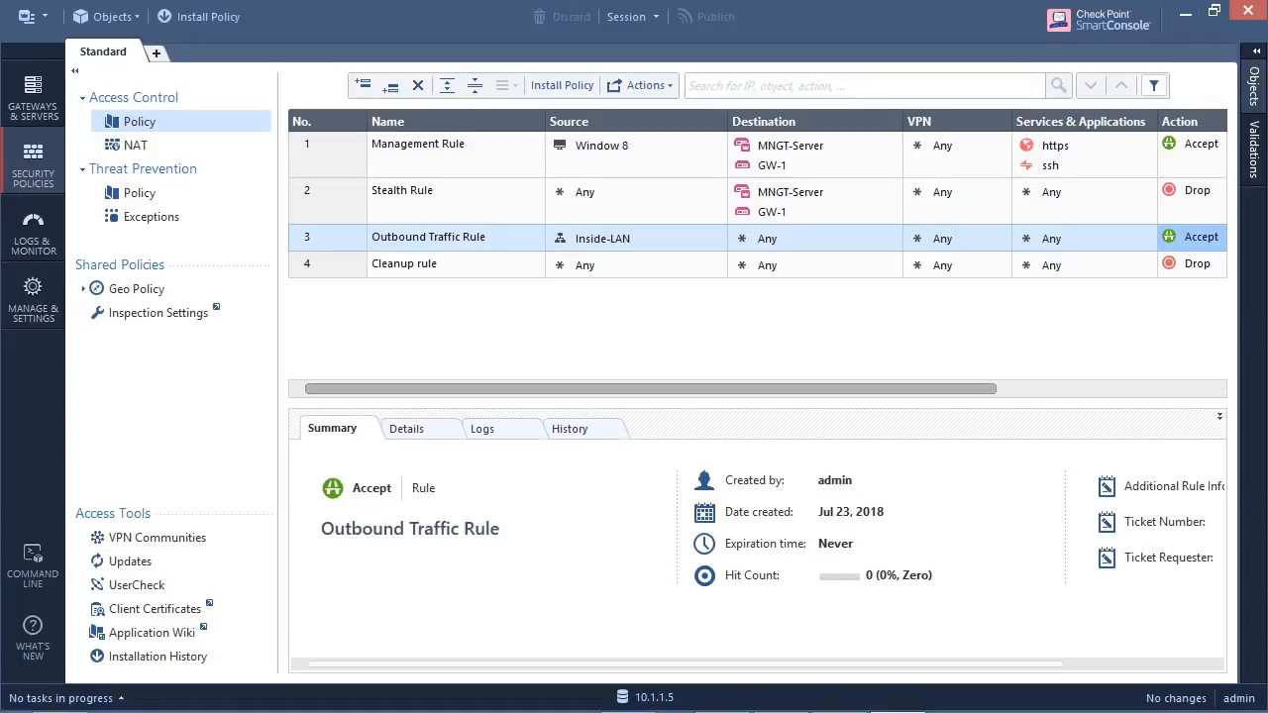
- Switch to the r80.png network diagram in Windows Photo Viewer and sketch a laptop connected to the line on GW-1's inside network
left_click(456, 201)
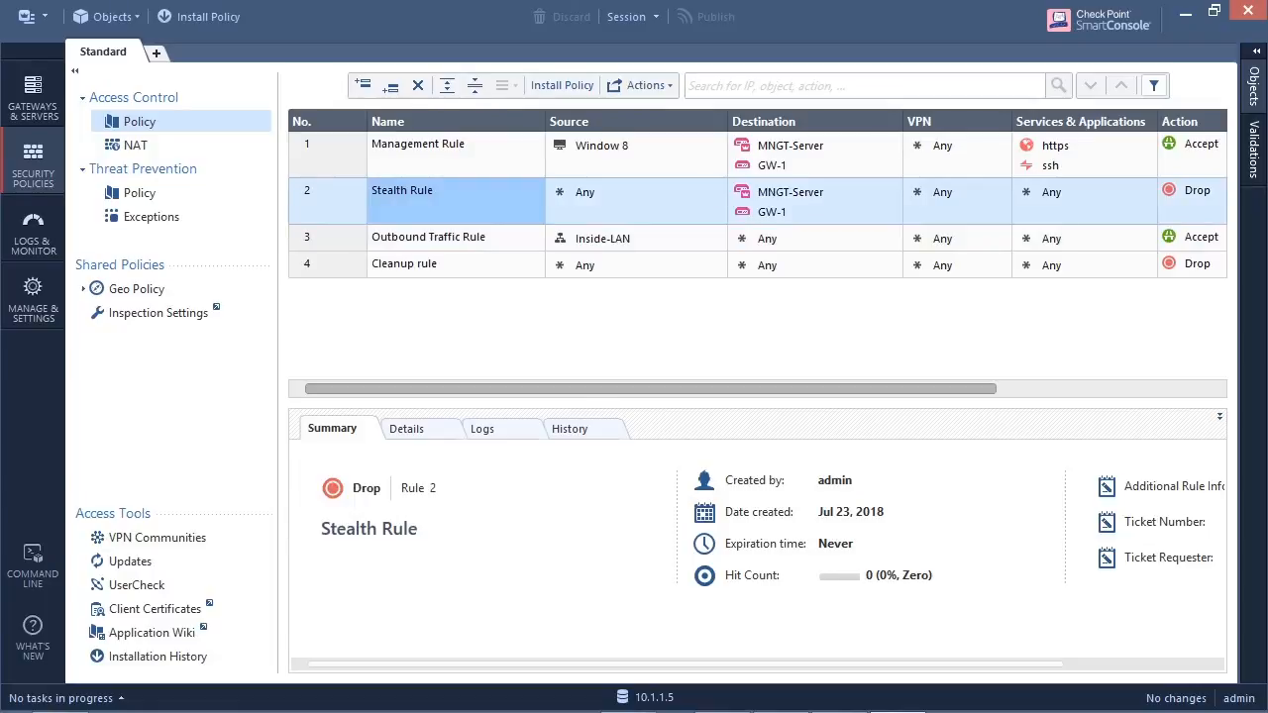
mouse_move(628, 710)
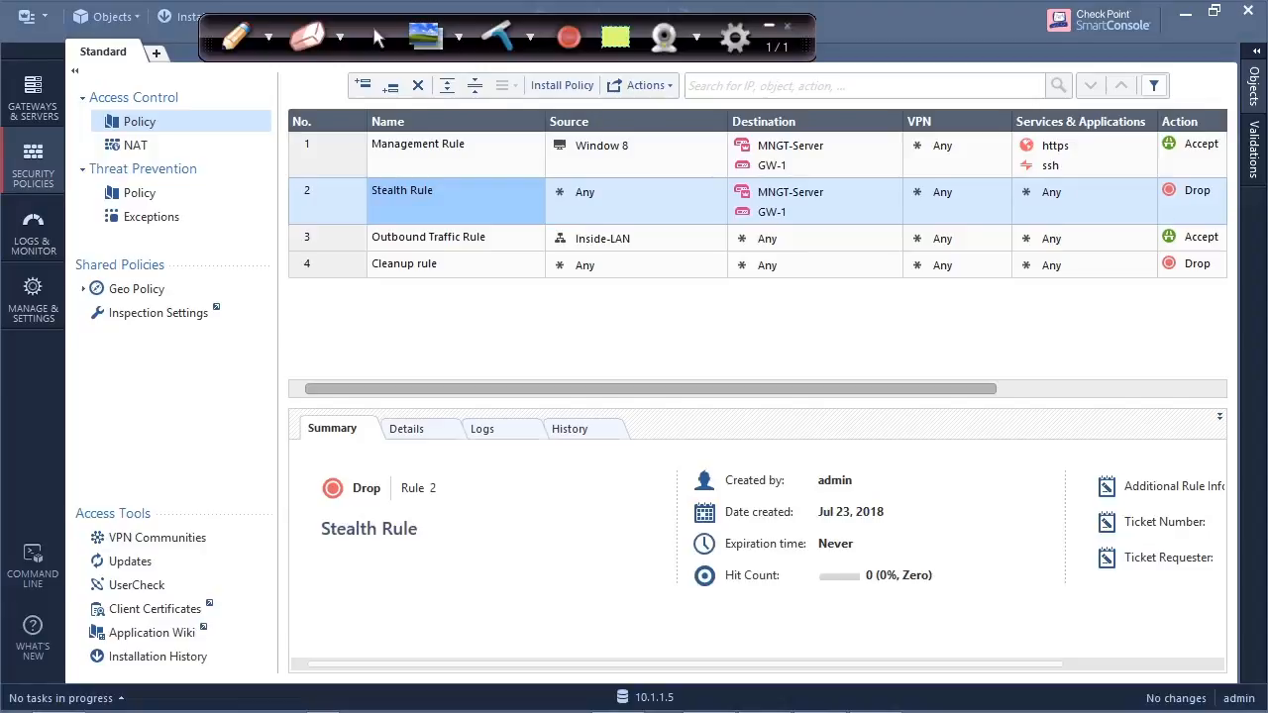
left_click(1186, 12)
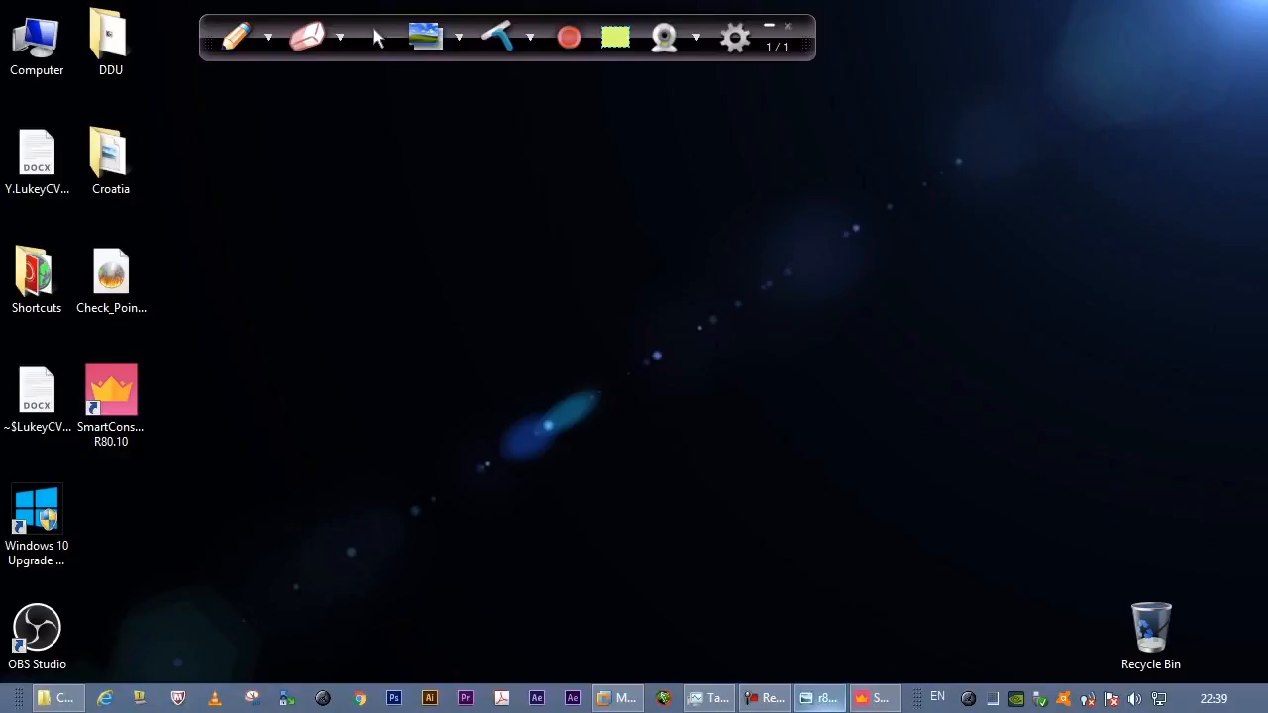
left_click(820, 699)
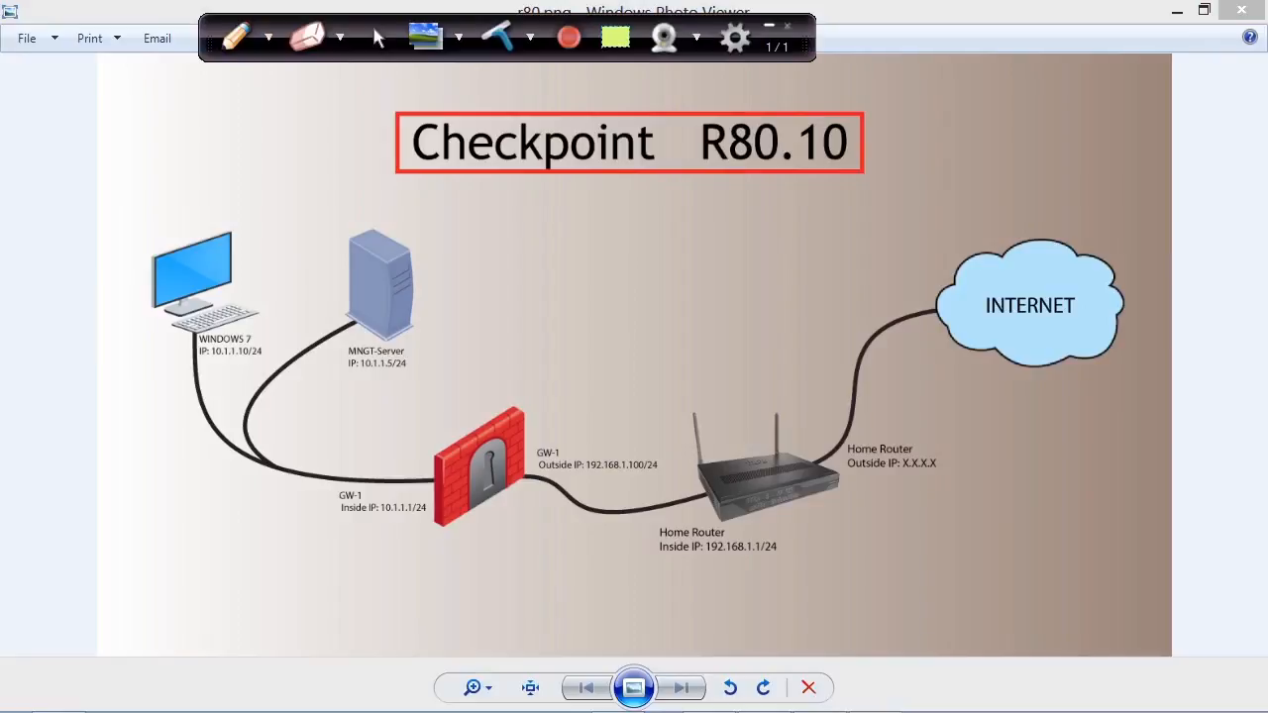
mouse_move(155, 490)
left_mouse_down()
mouse_move(158, 516)
mouse_move(196, 517)
mouse_move(144, 535)
mouse_move(156, 545)
mouse_move(296, 482)
left_mouse_up()
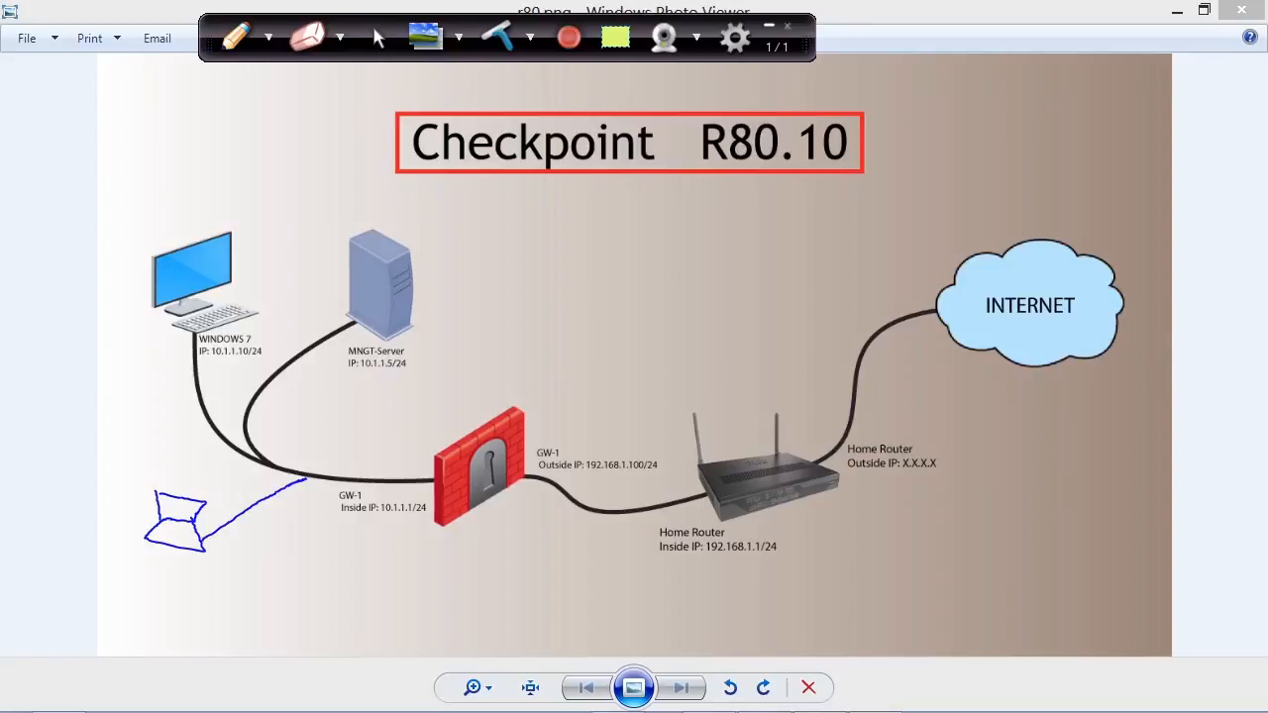
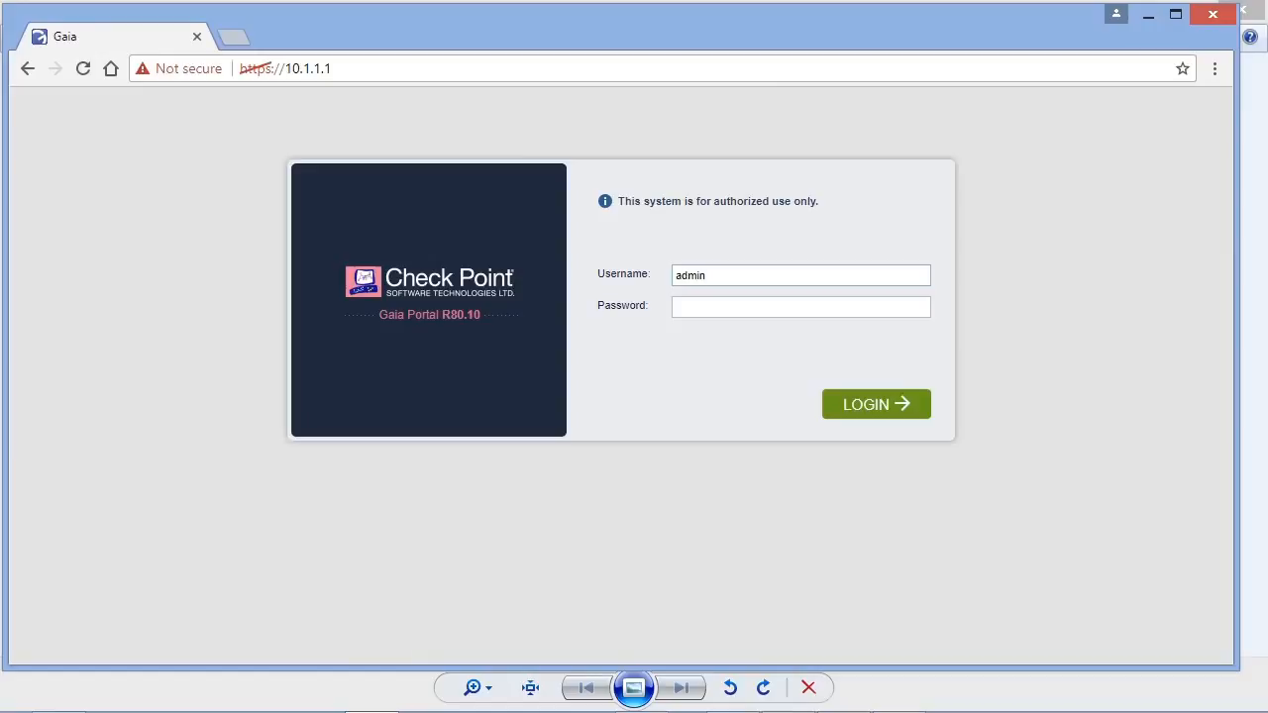
- Log in to the Gaia Portal as admin with the account password and display GW-1's network interfaces
type("••••••")
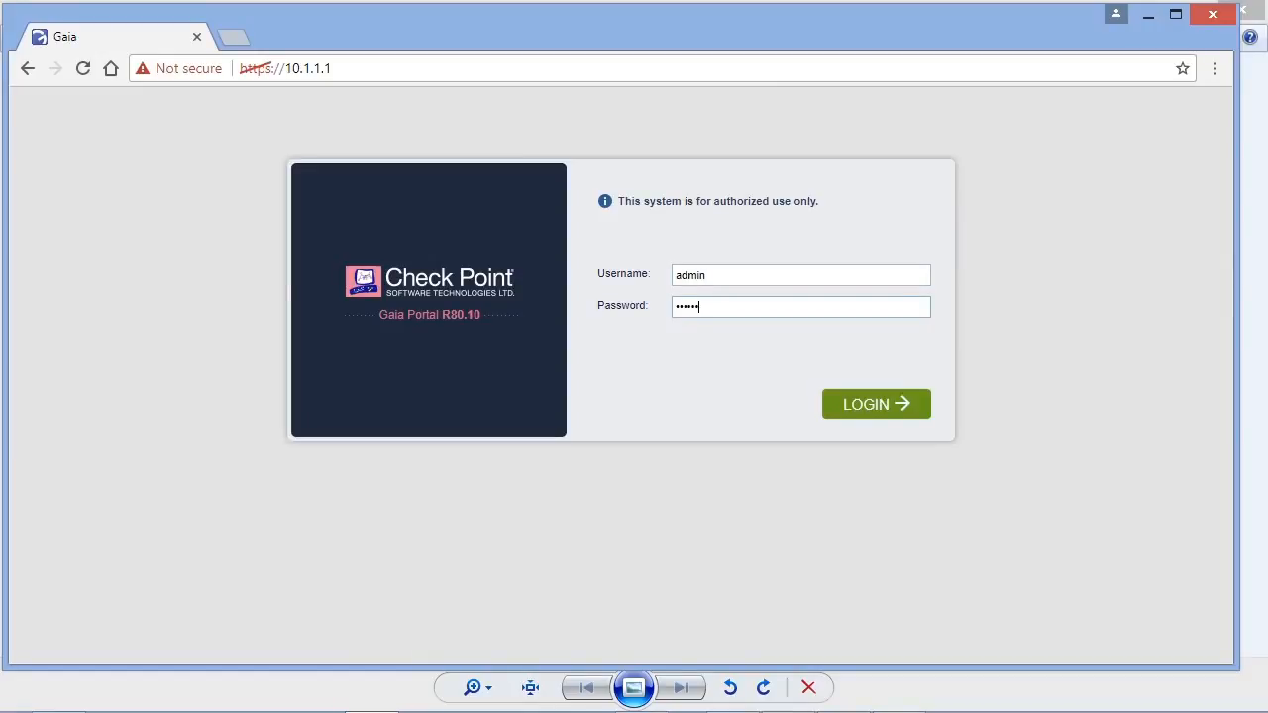
key("Return")
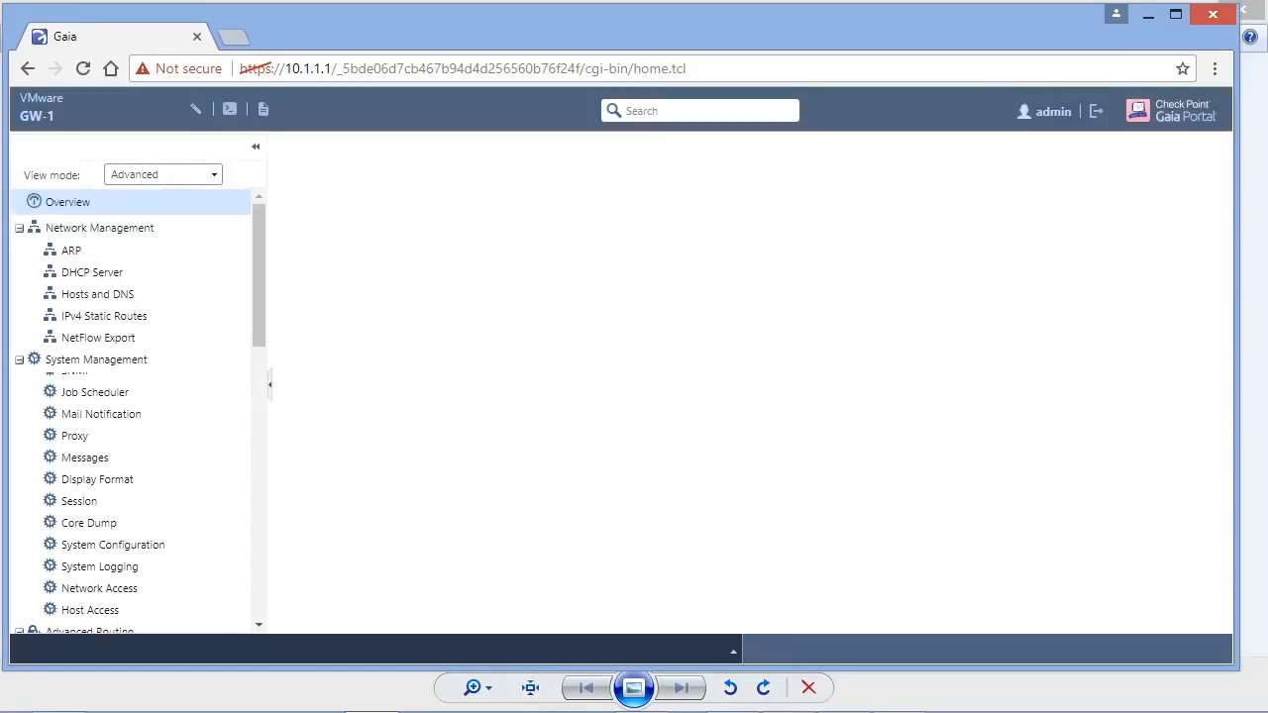
left_click(149, 253)
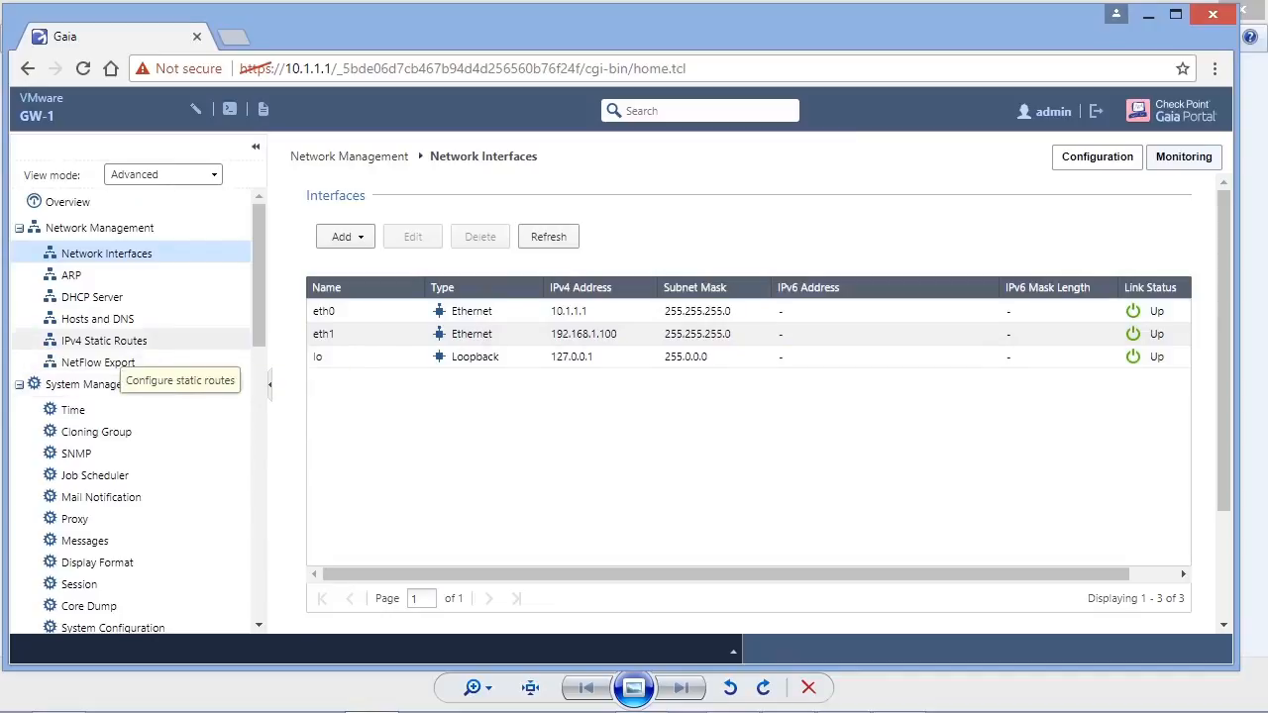
- Add the IP address gateway 192.168.1.1 to GW-1's default IPv4 static route
left_click(107, 343)
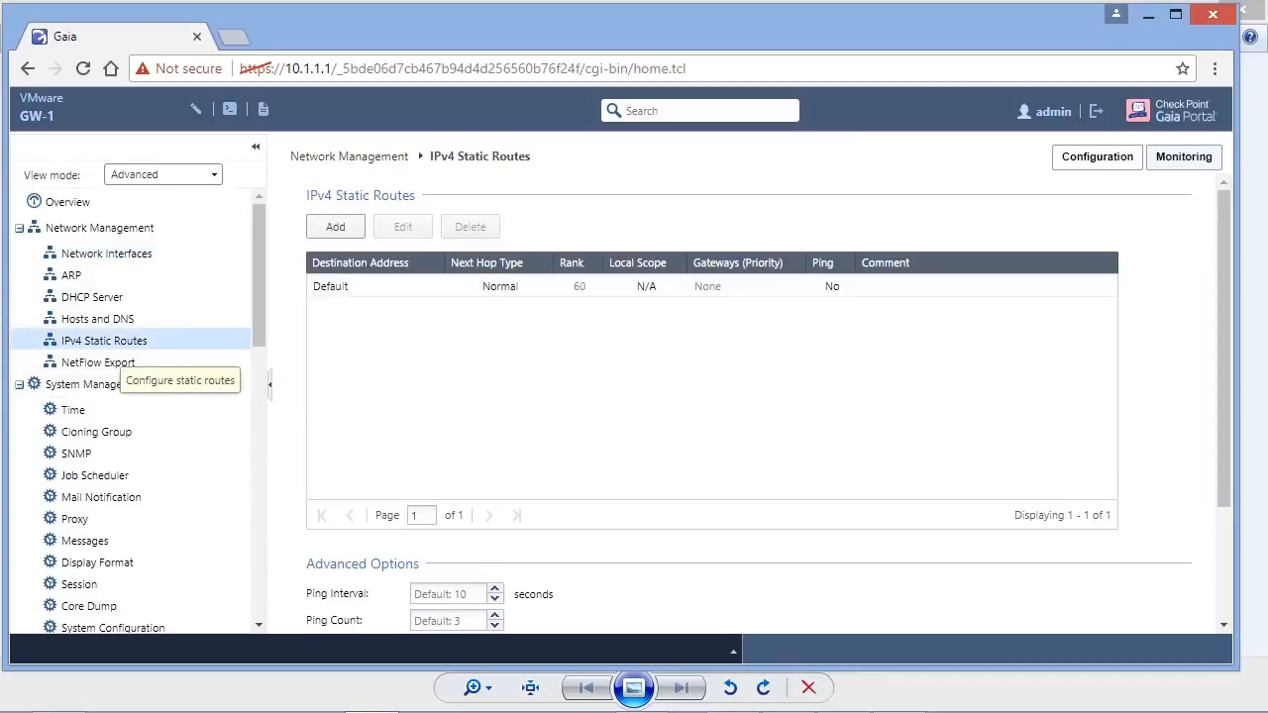
double_click(347, 287)
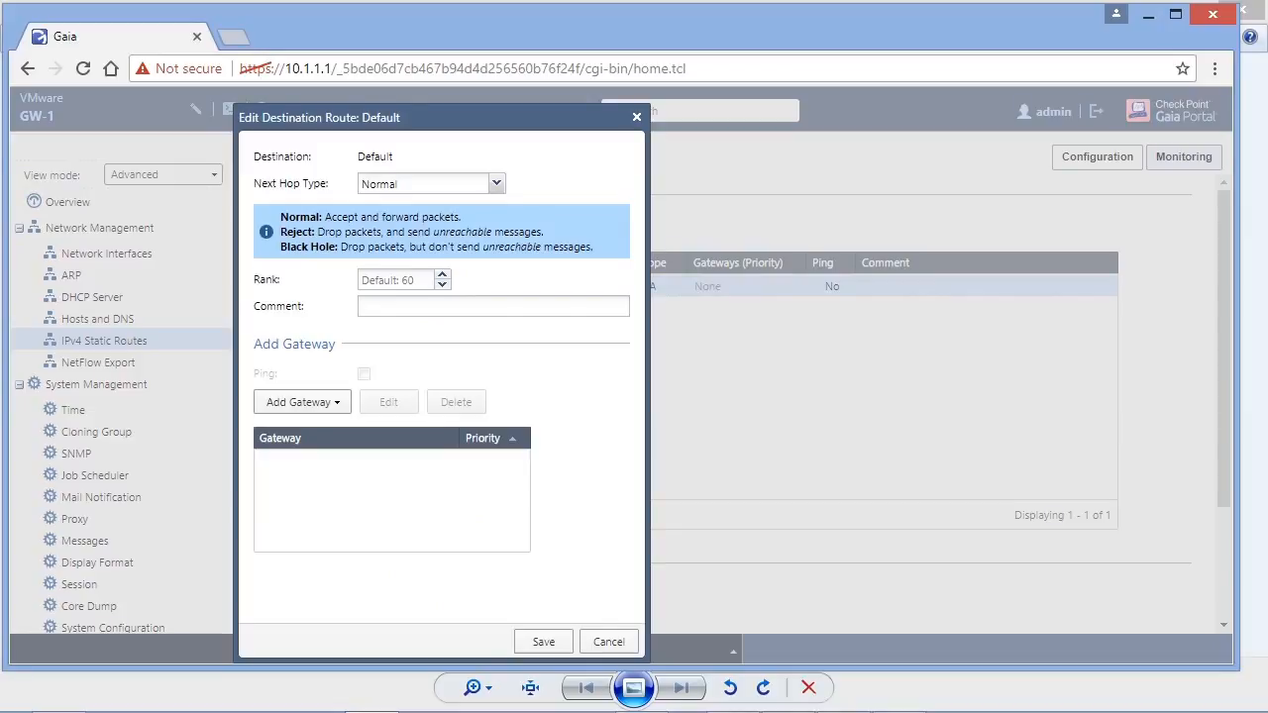
left_click(299, 402)
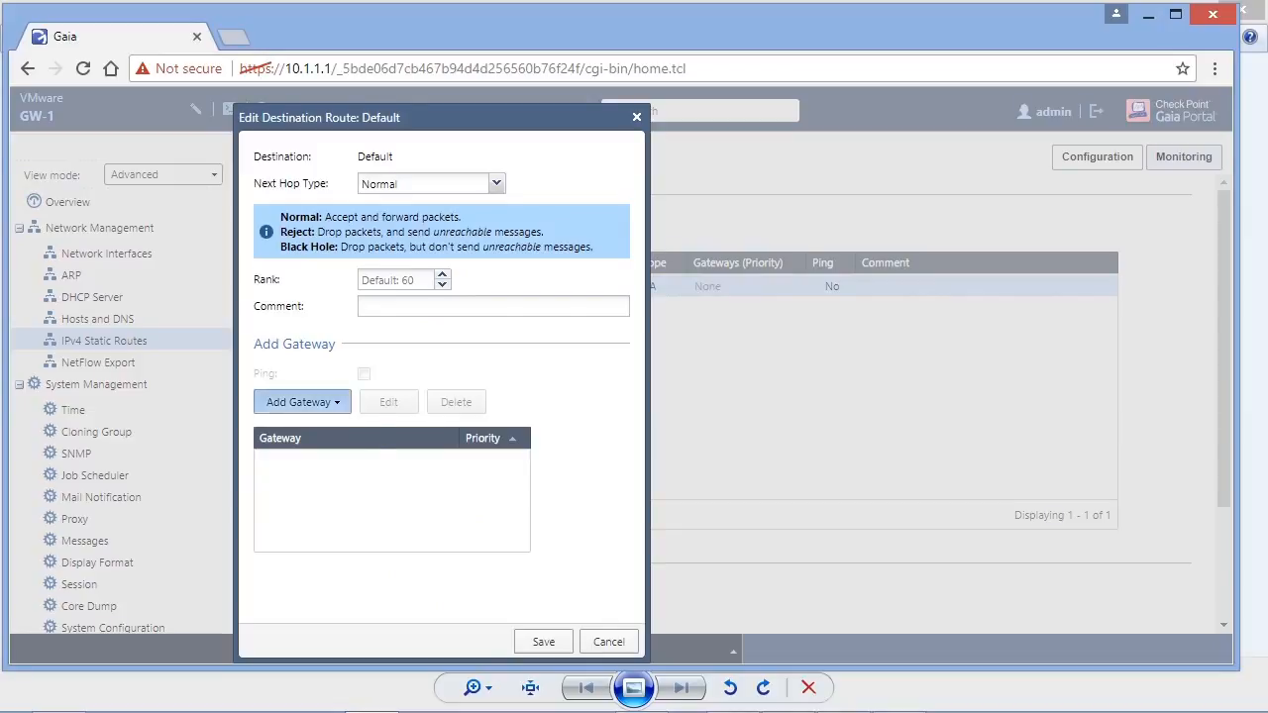
left_click(292, 436)
left_click(490, 277)
type("192.168.1")
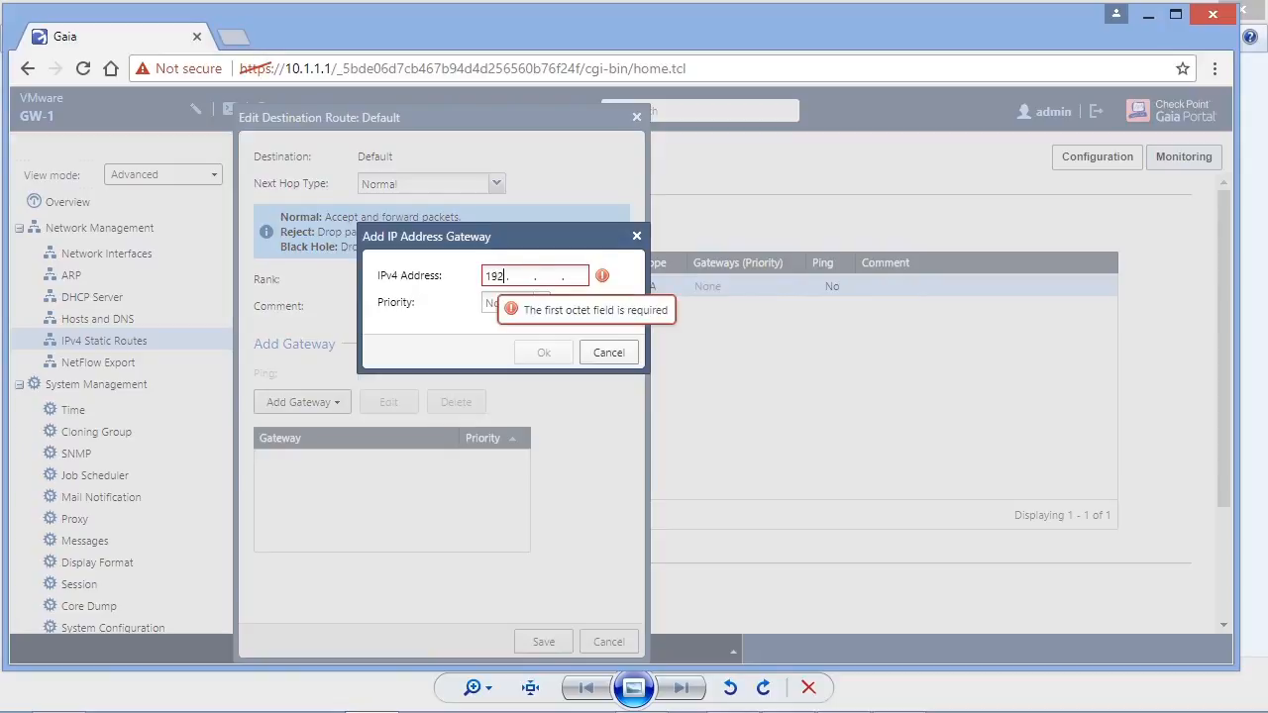
type(".1")
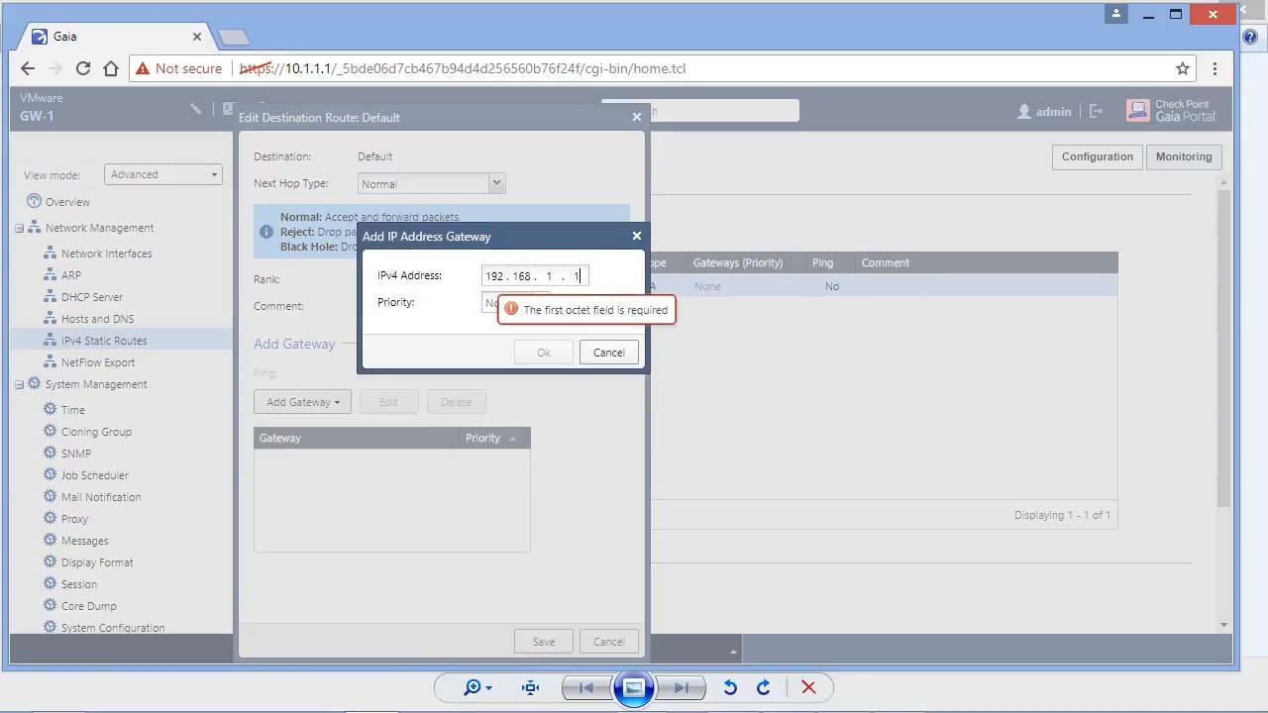
key("Return")
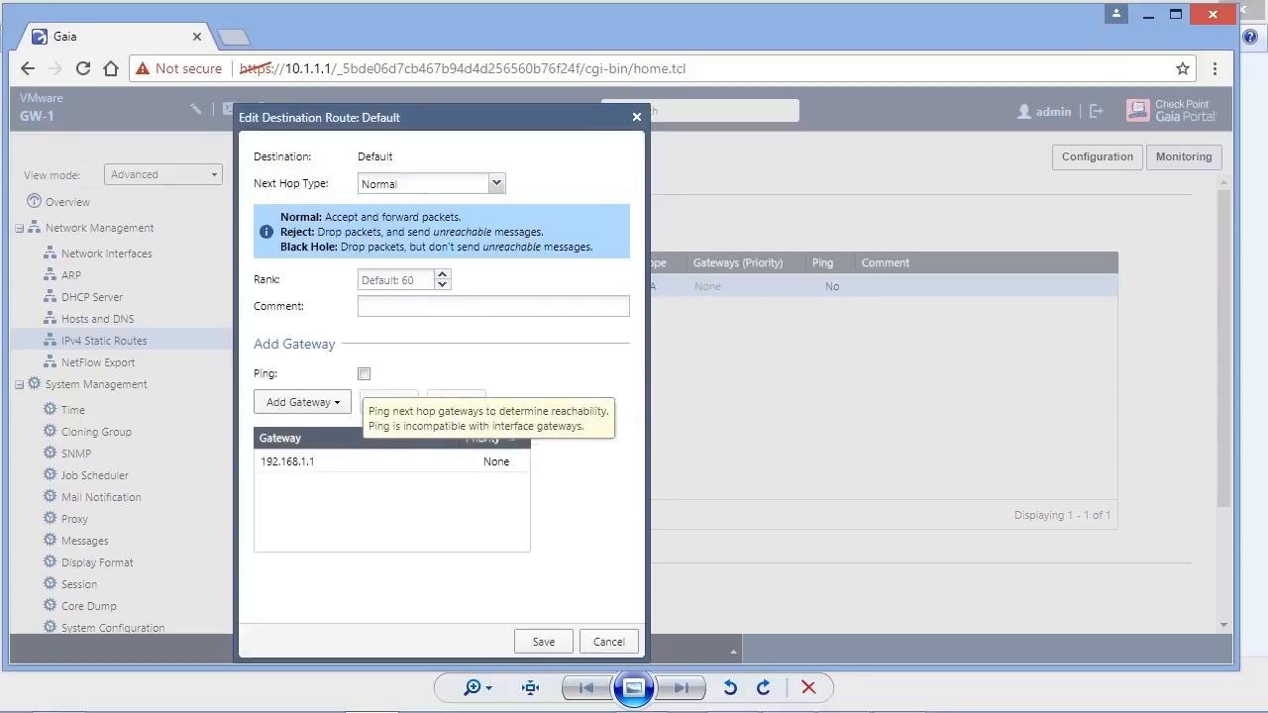
- Enable ping for the default route's next hop gateway, save the route and sign out of the portal
left_click(364, 373)
left_click(543, 641)
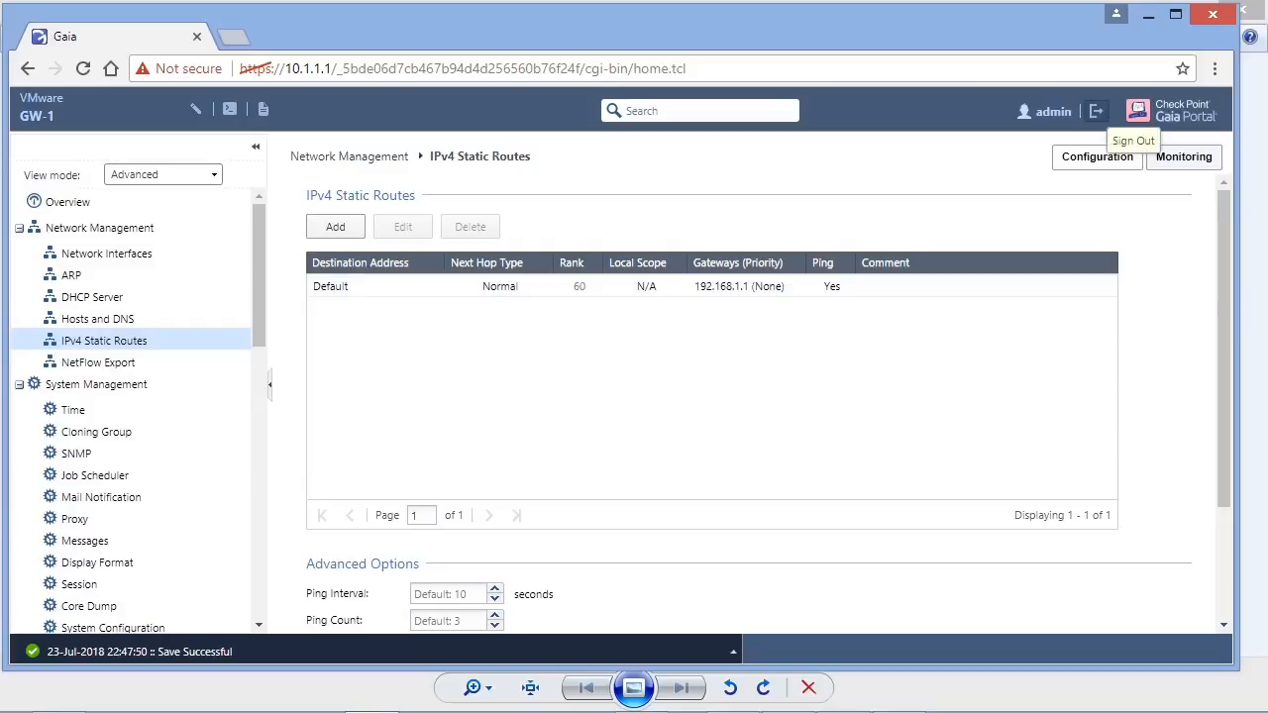
left_click(1096, 111)
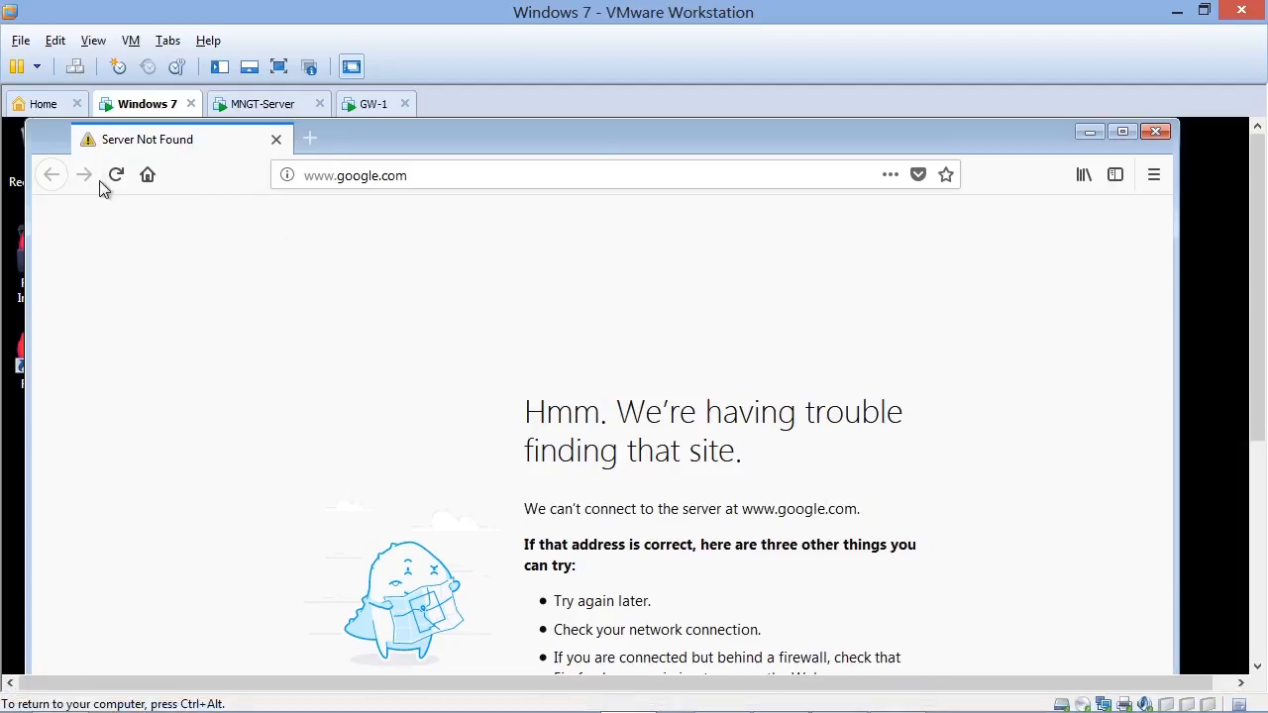
left_click(114, 175)
left_click(1155, 131)
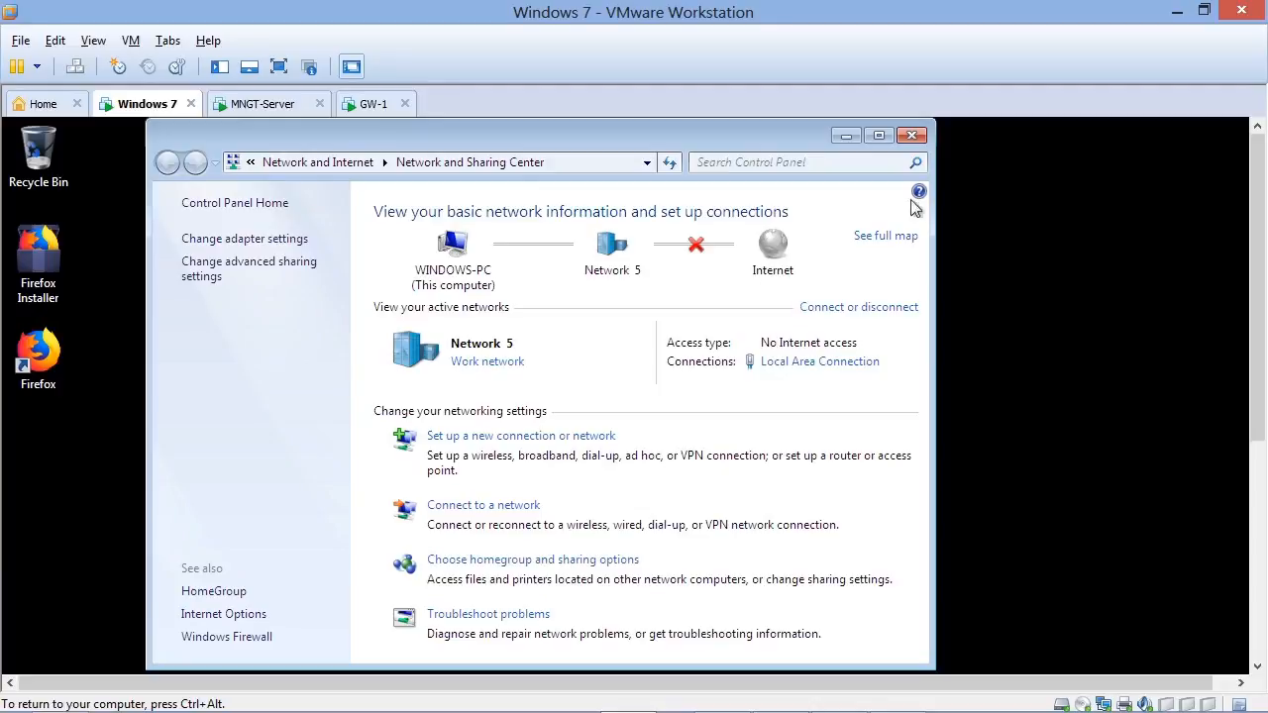
left_click(912, 135)
- Open a command prompt in the Windows 7 VM and display its network settings with ipconfig
left_click_drag(1257, 260, 1257, 479)
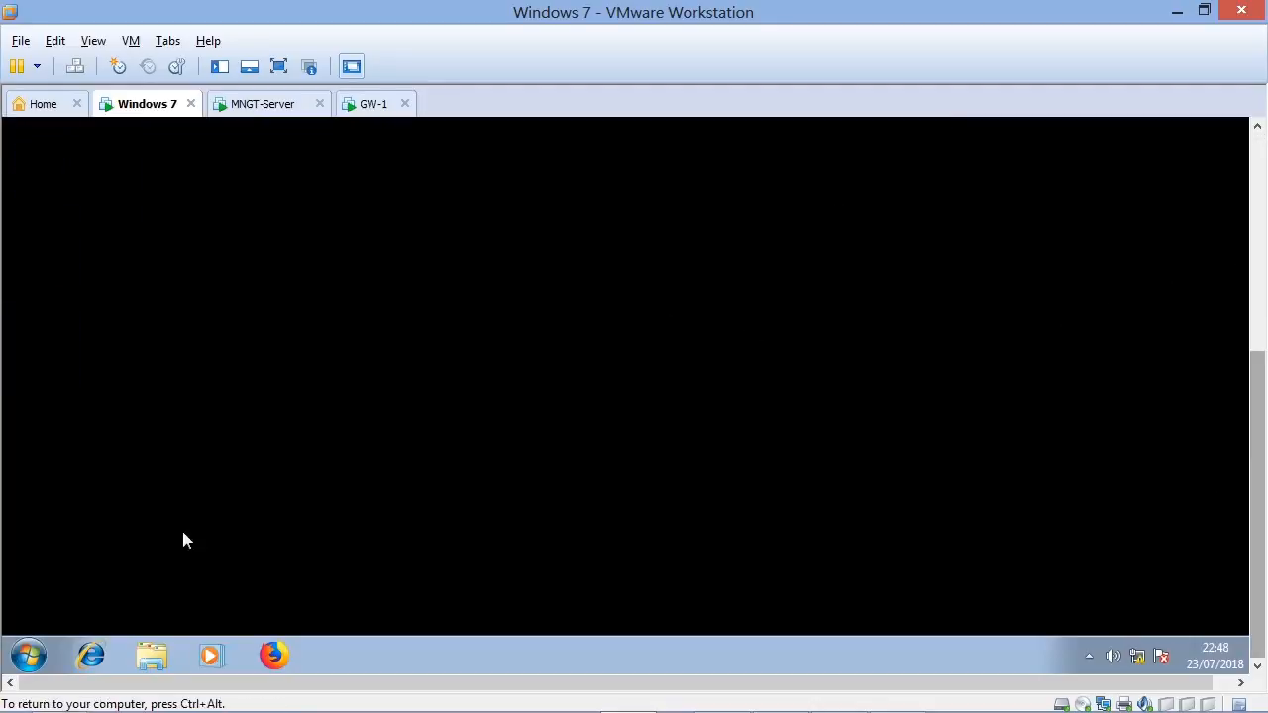
right_click(40, 655)
left_click(43, 592)
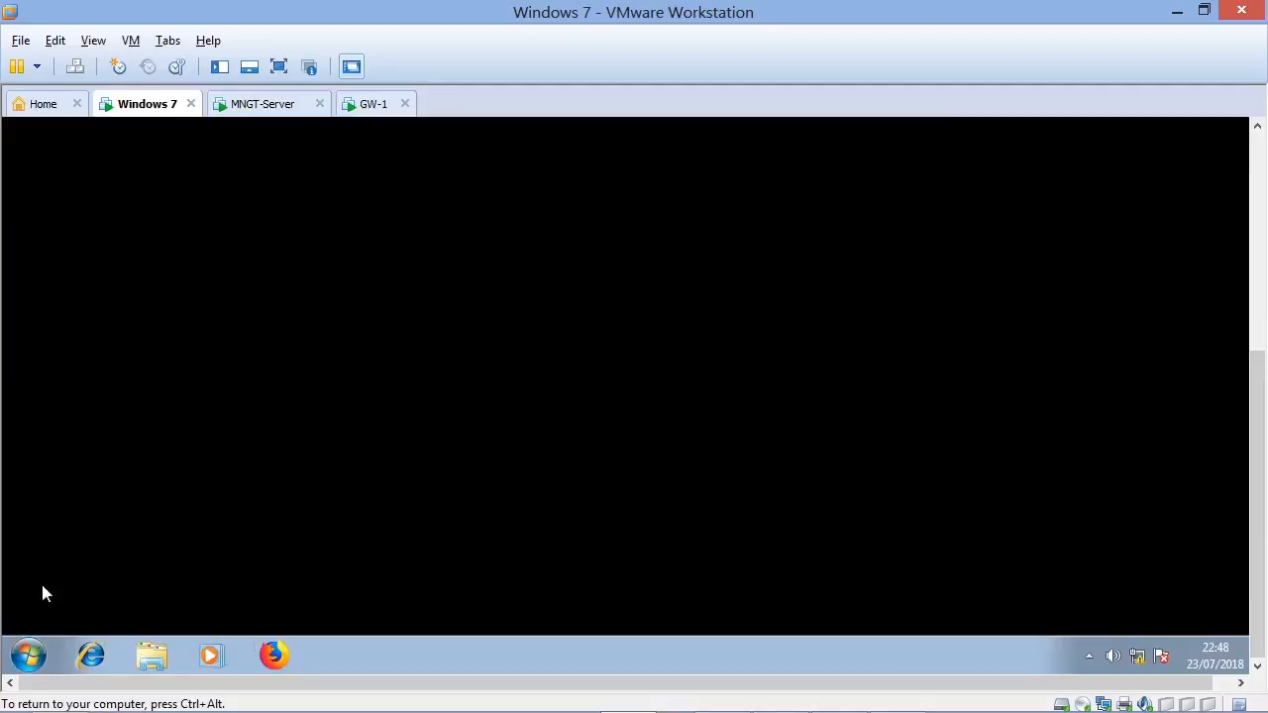
left_click(22, 662)
type("cmd")
key("Return")
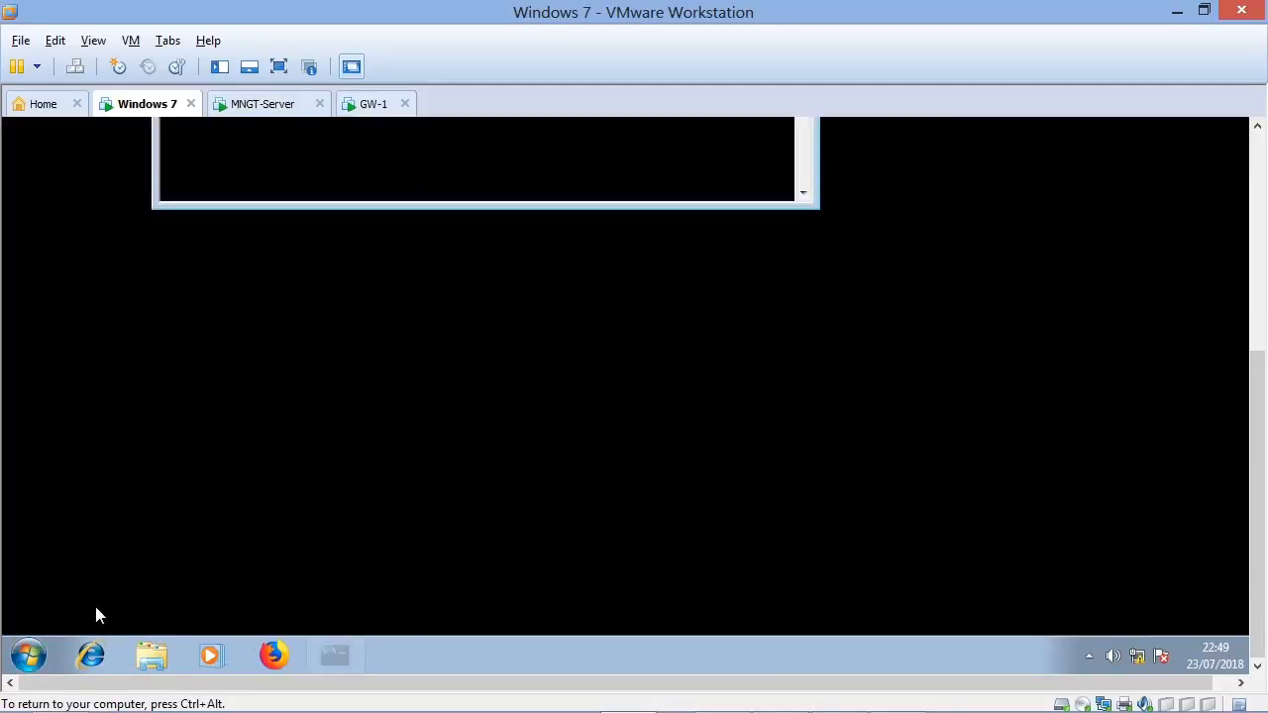
left_click_drag(1257, 469, 1257, 250)
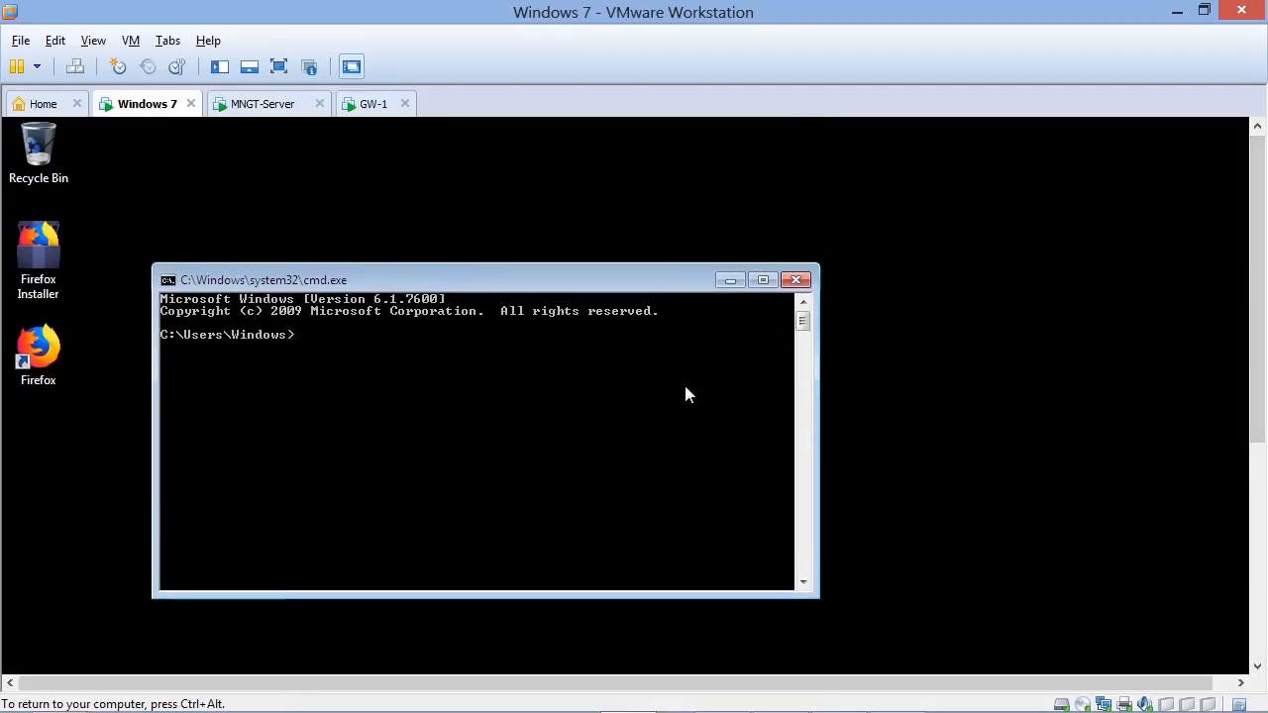
type("ipconfig")
key("Return")
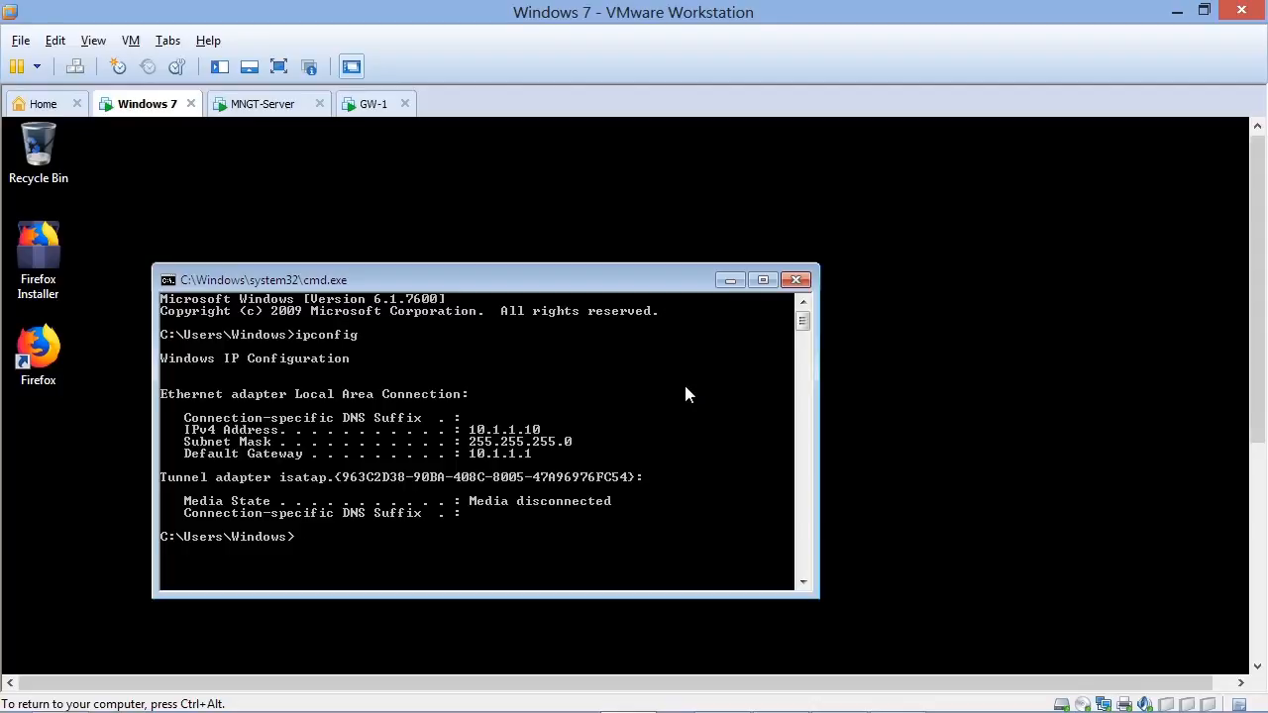
- Ping GW-1's inside address 10.1.1.1 from the Windows 7 VM and enlarge the command prompt window
type("ping 10.1.")
key("Return")
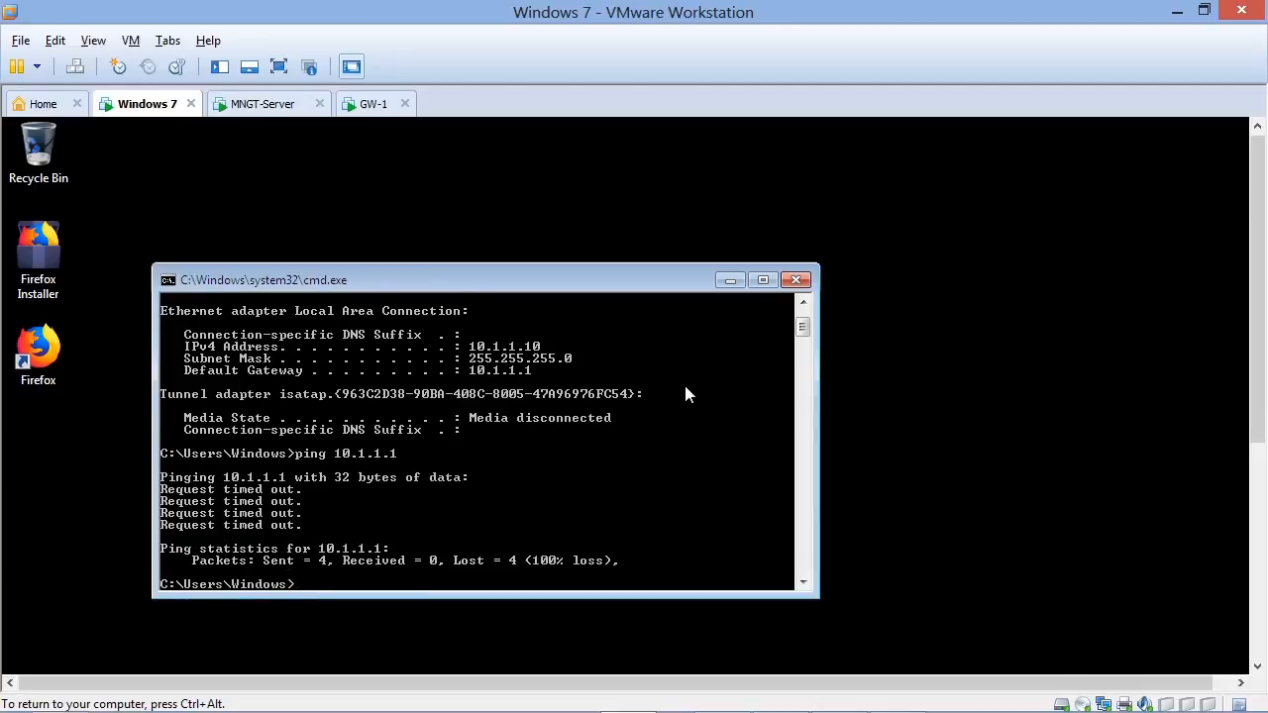
key("Return")
key("Return")
key("Return")
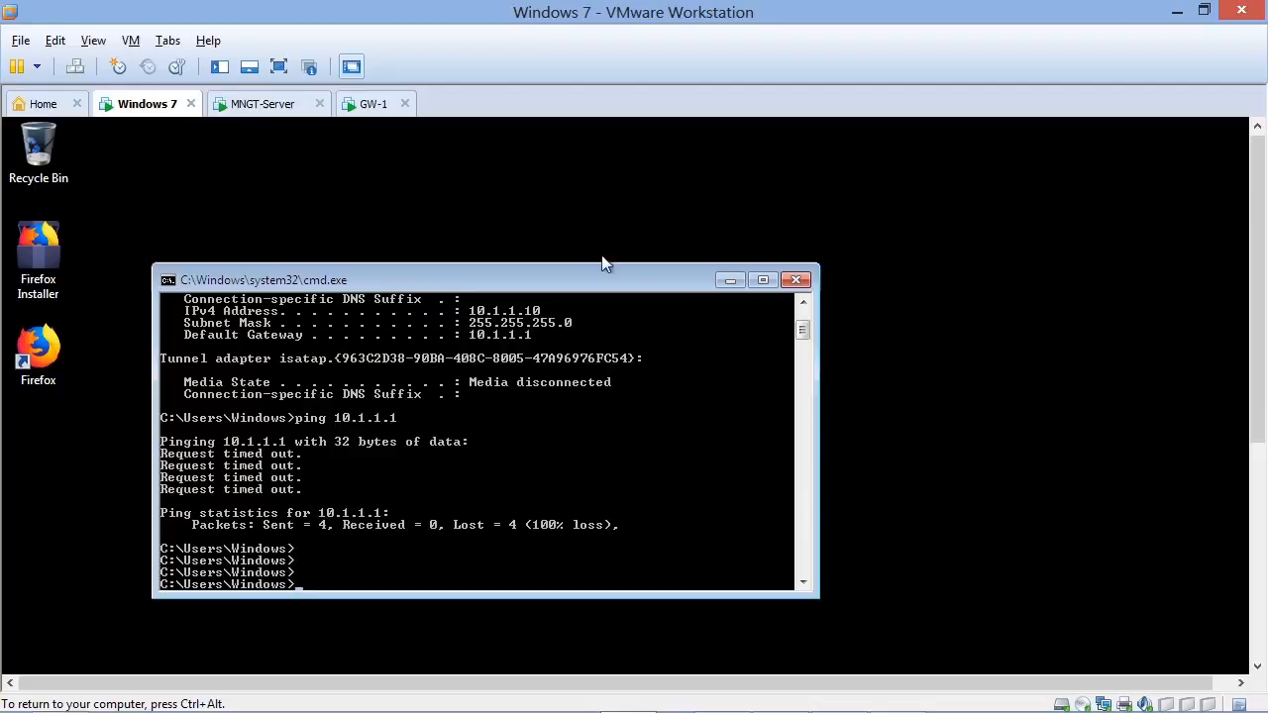
left_click_drag(597, 263, 634, 116)
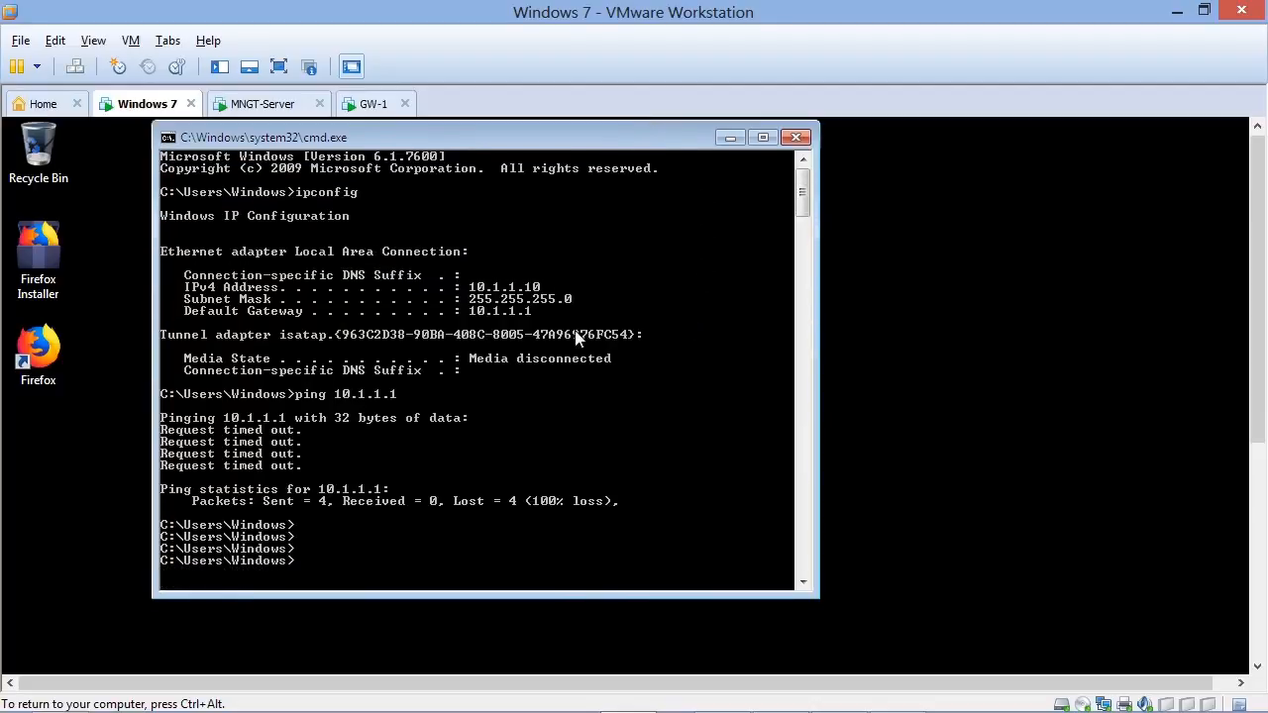
left_click_drag(543, 598, 559, 644)
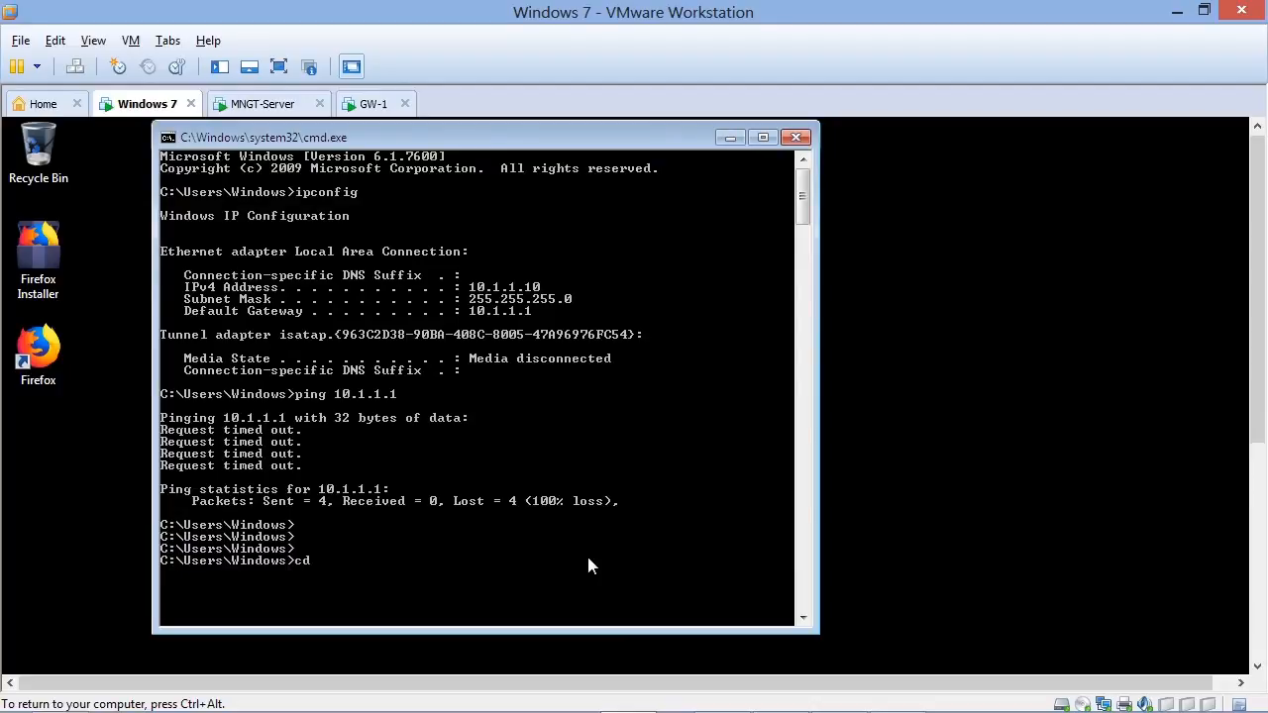
- Try to change to the drive's root directory with cd :\ in the command prompt
type(":\\")
key("Return")
type("cd")
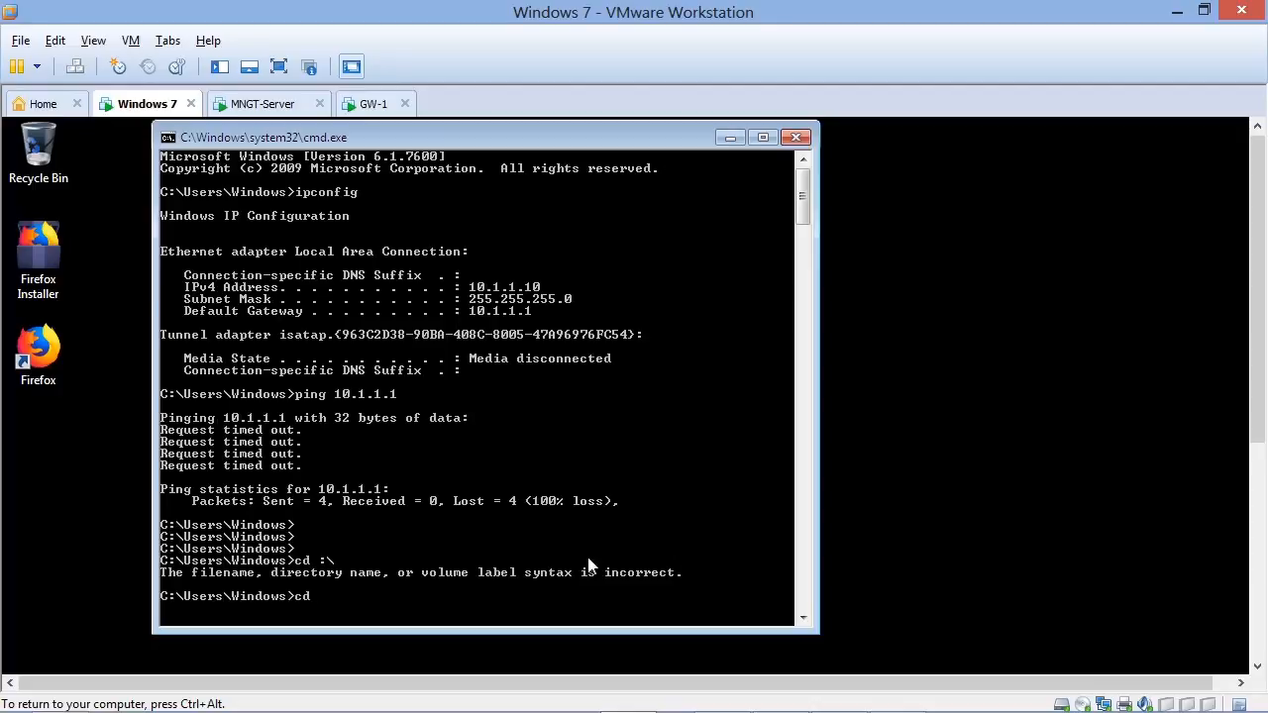
type(" :\\")
key("Return")
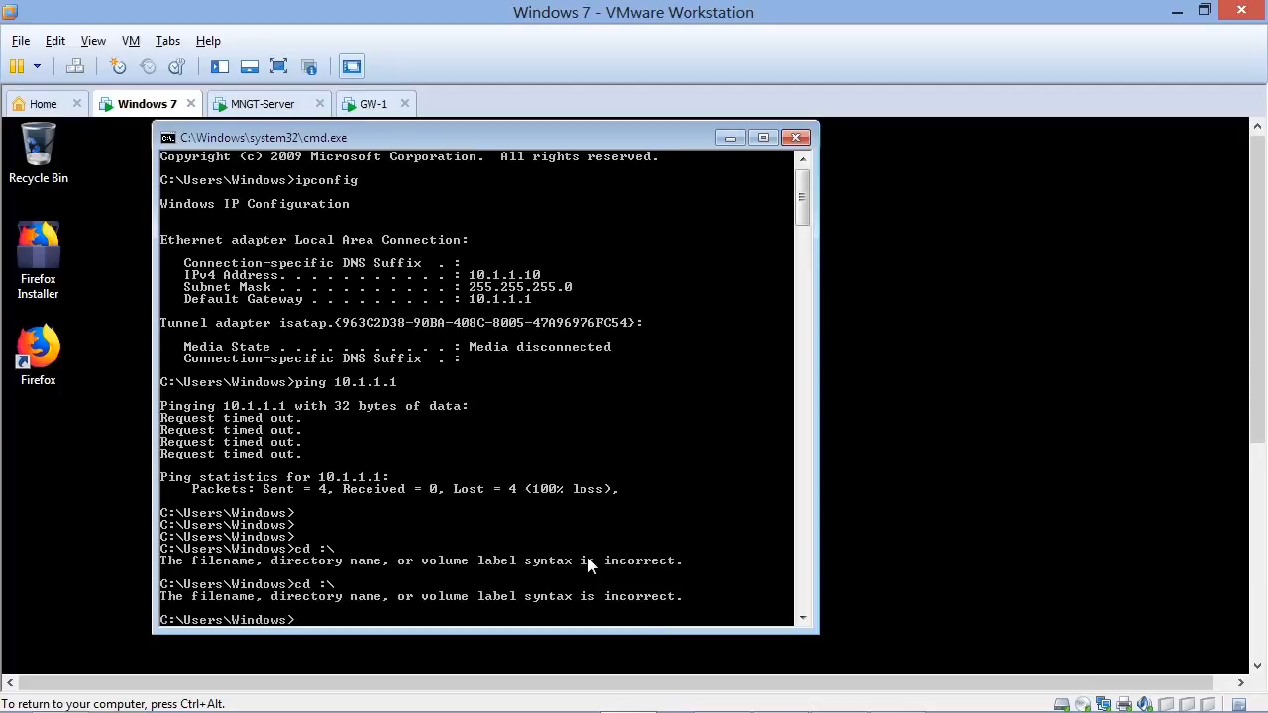
key("Return")
key("Return")
key("Return")
key("Return")
type("cd")
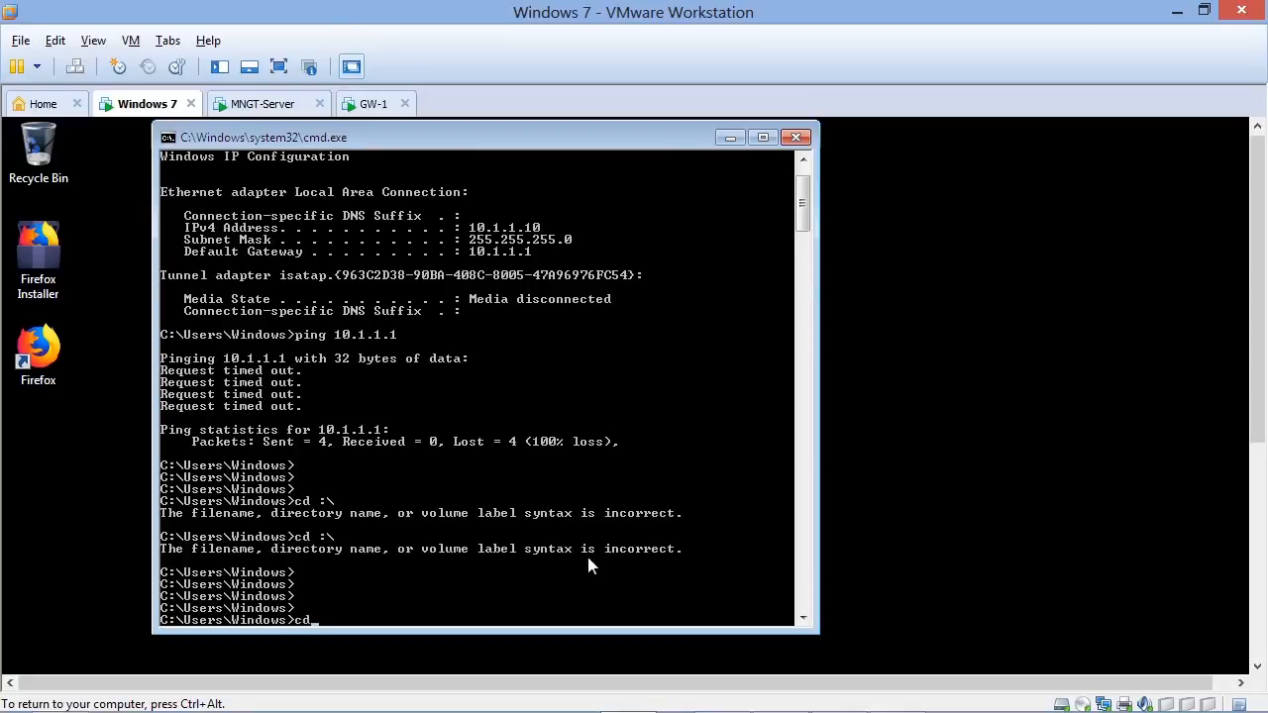
type(":\\")
key("Return")
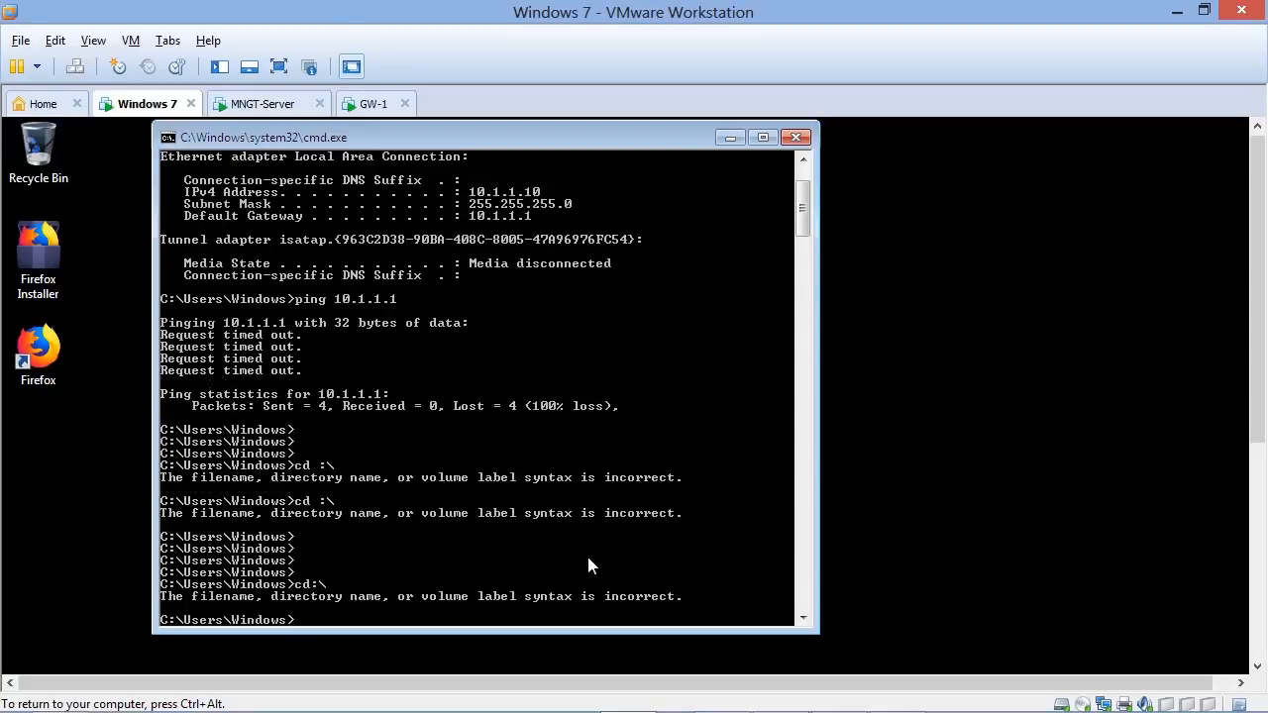
key("Return")
key("Return")
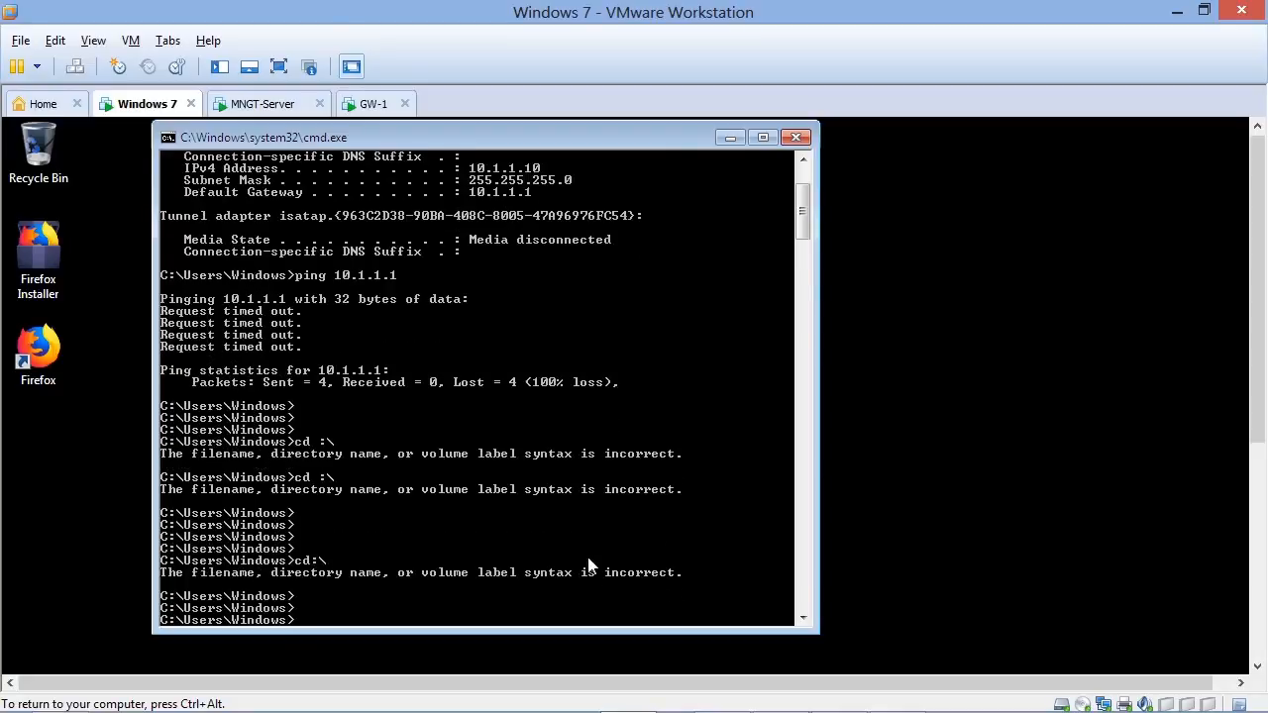
type("cd :\\")
key("Return")
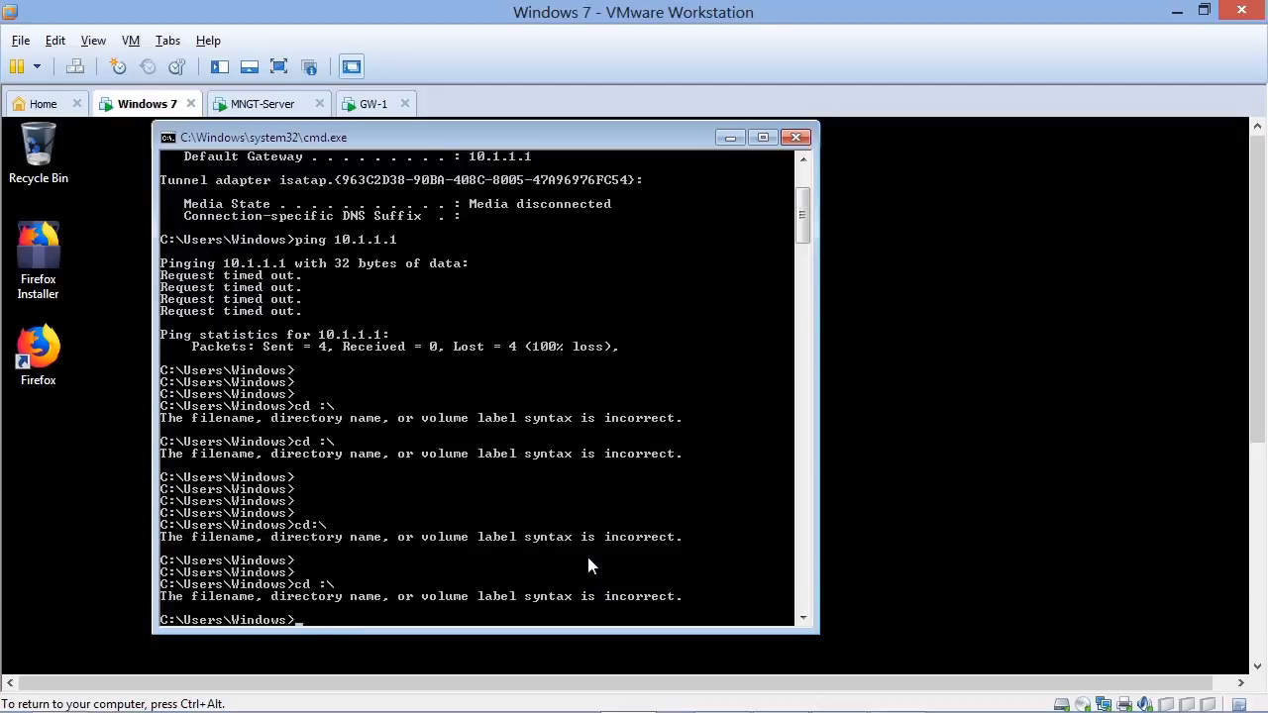
key("Return")
key("Return")
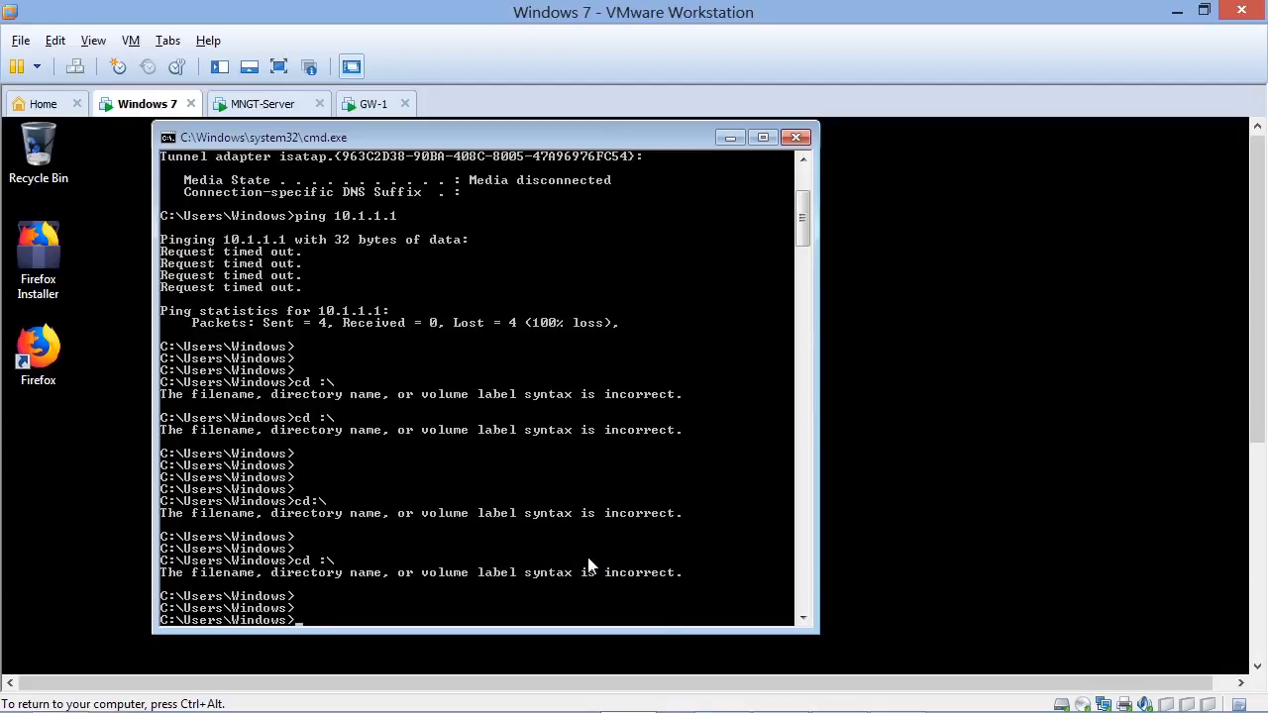
- Ping the management server at 10.1.1.5 from the Windows 7 VM
type("ping 10.1.1.5")
key("Return")
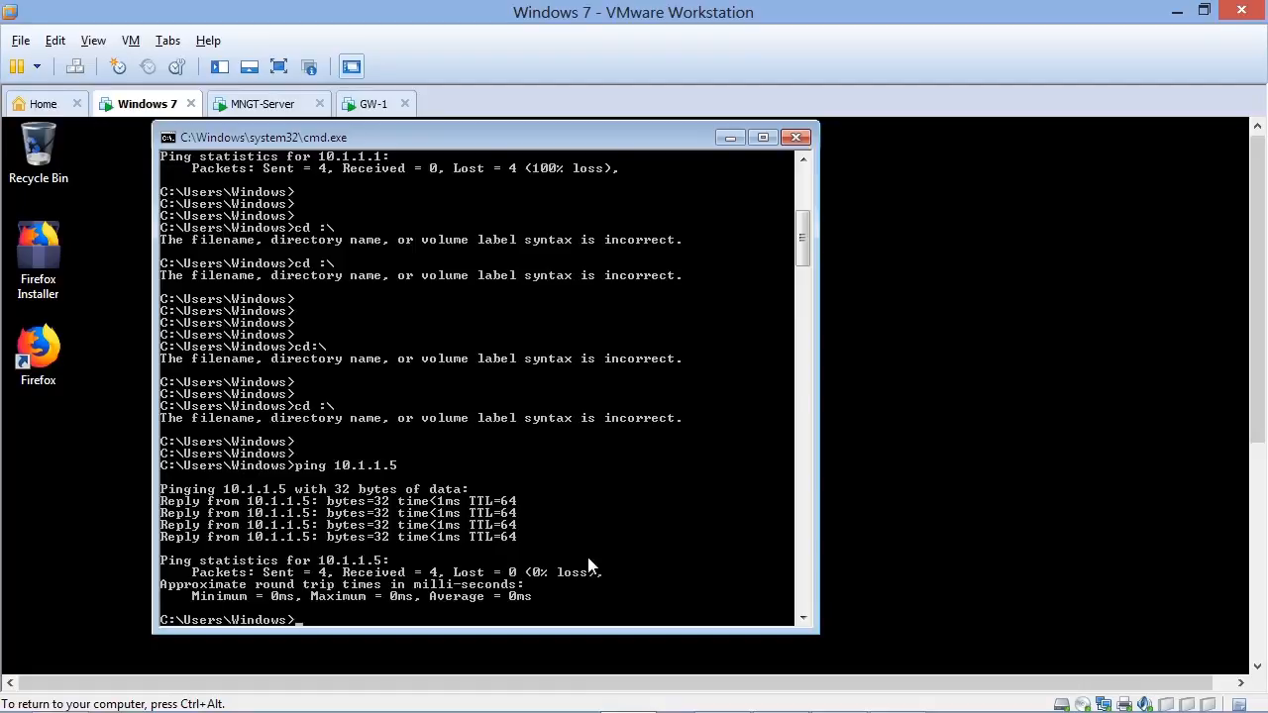
key("Return")
key("Return")
key("Return")
- Replace the recalled cd command with a ping and test GW-1 at 10.1.1.1 again
key("Up")
key("Up")
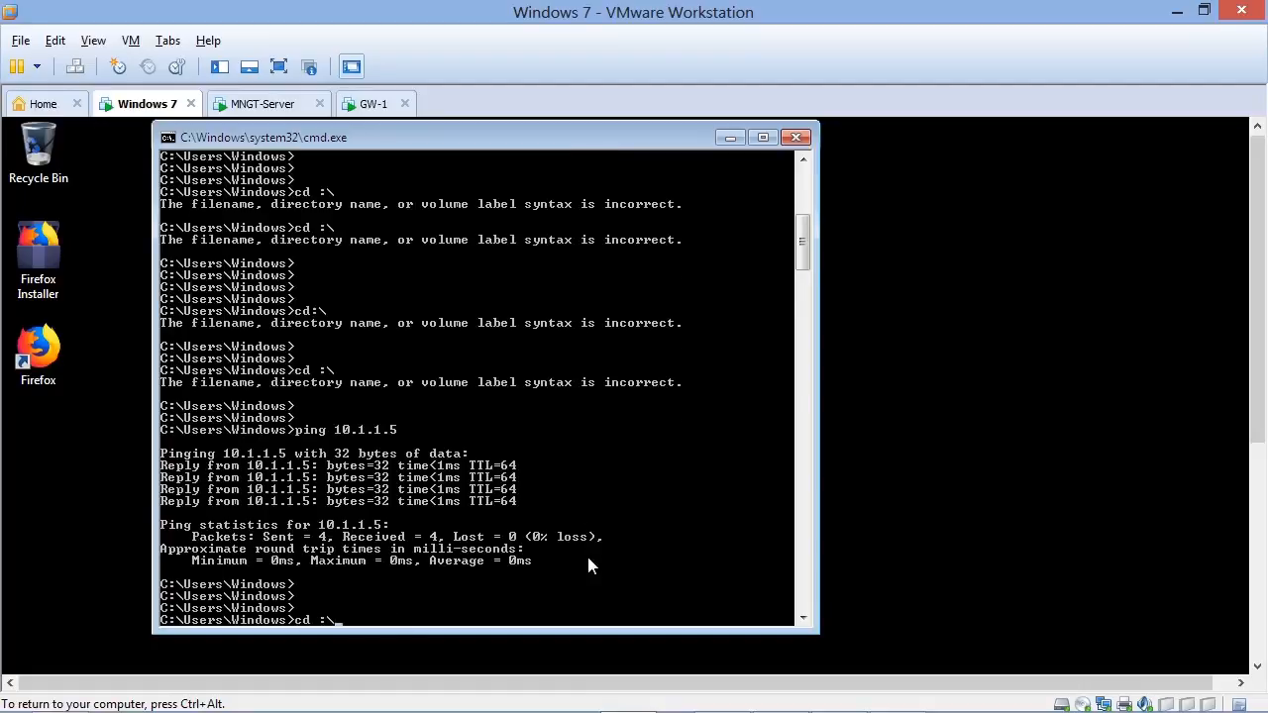
key("BackSpace")
key("BackSpace")
key("BackSpace")
key("BackSpace")
key("BackSpace")
type("ping 10.1.1.1")
key("Return")
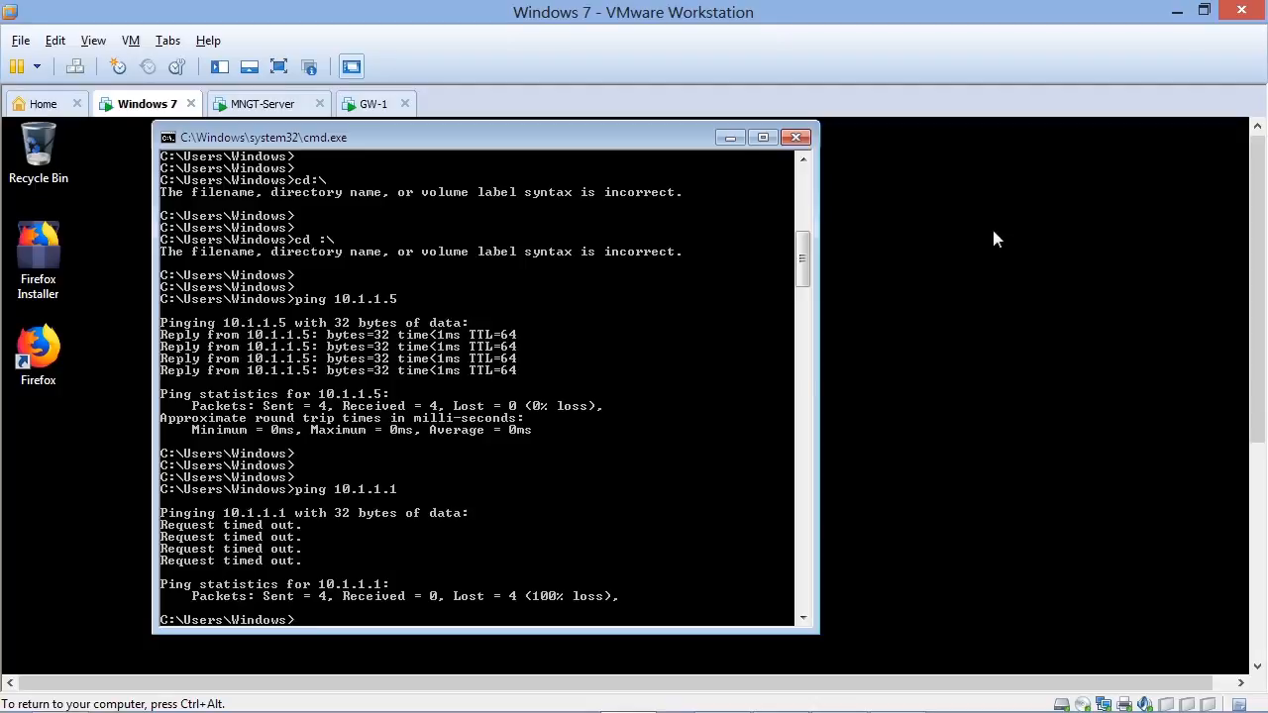
- Switch to SmartConsole and enable Accept ICMP requests in the FireWall section of the Global Properties
left_click(1176, 11)
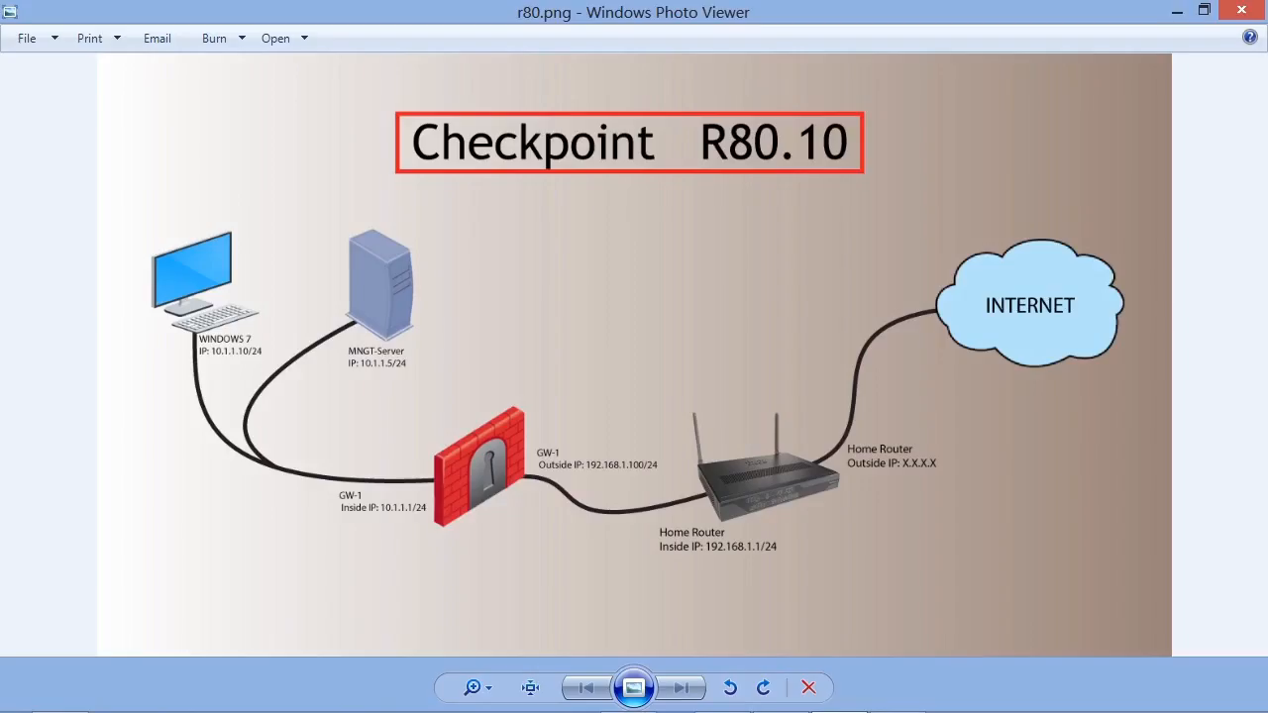
left_click(1176, 10)
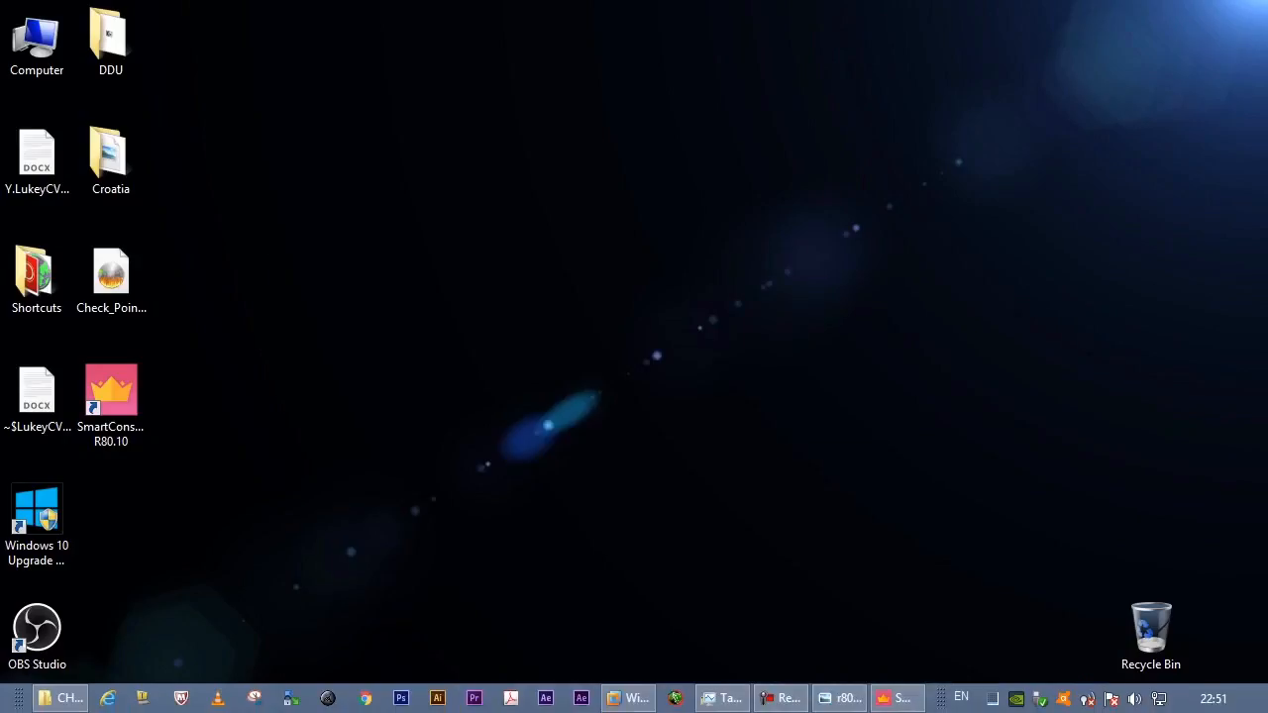
left_click(894, 699)
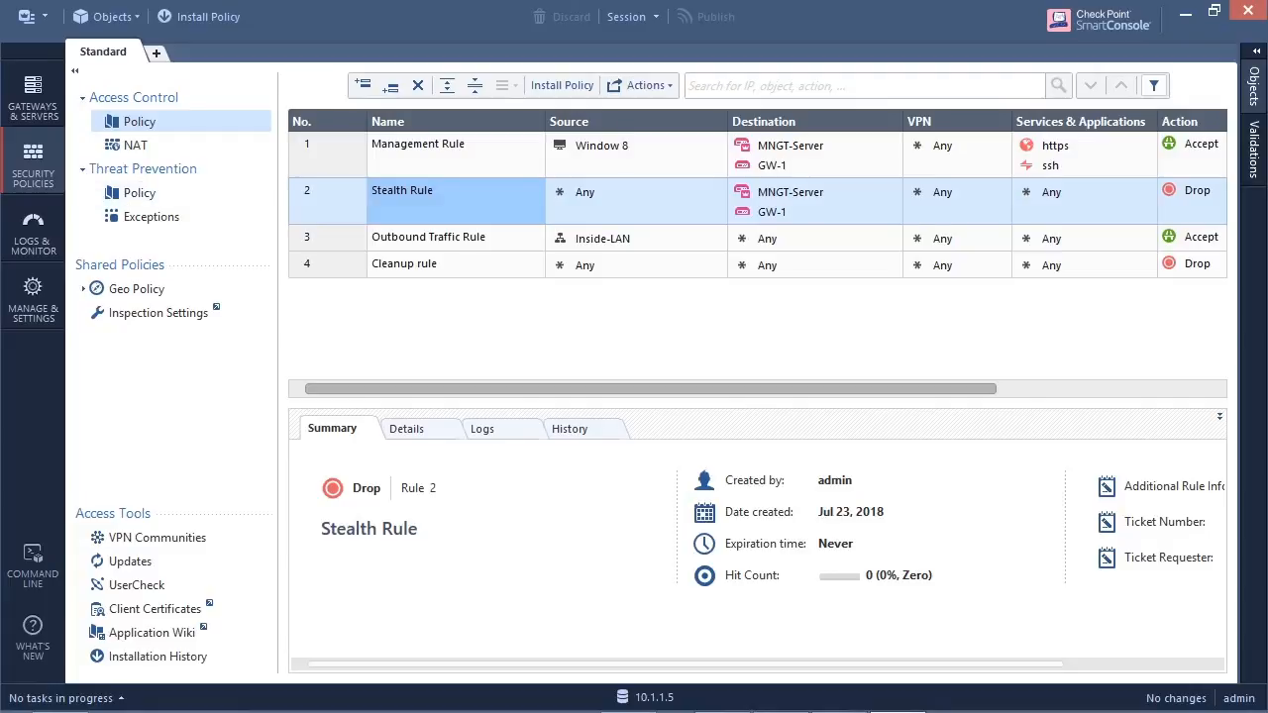
left_click(26, 16)
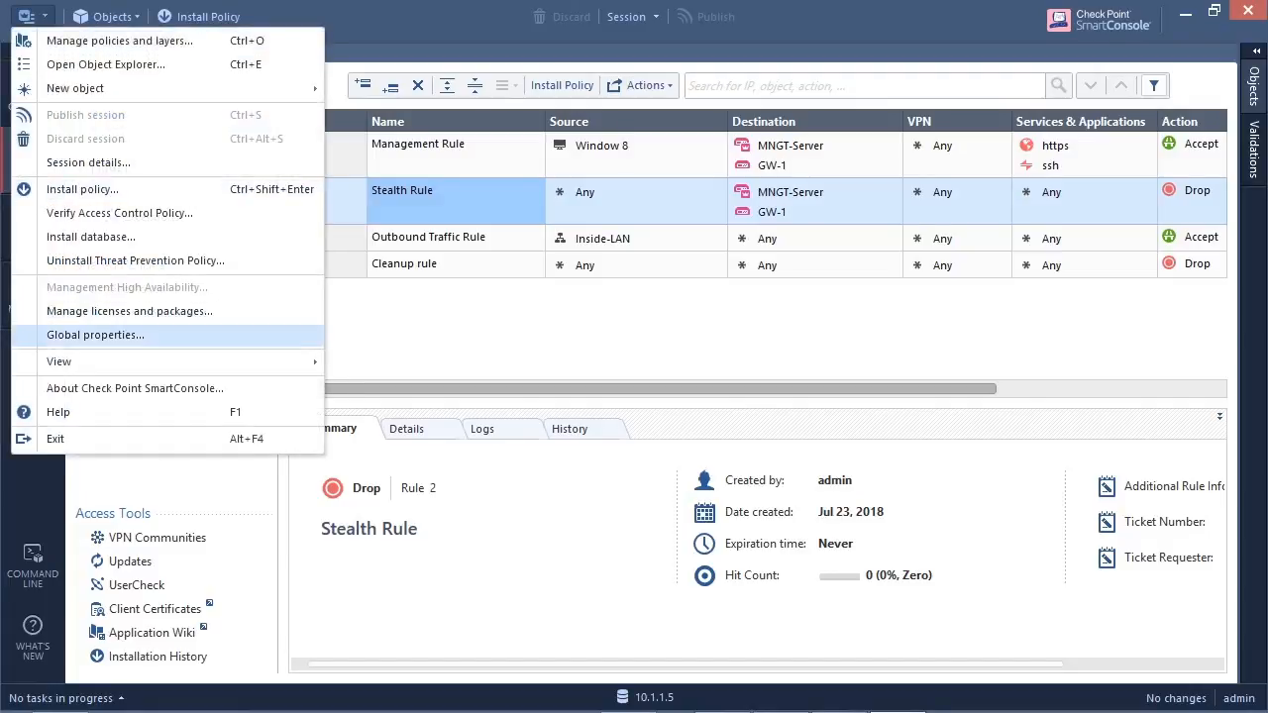
left_click(95, 335)
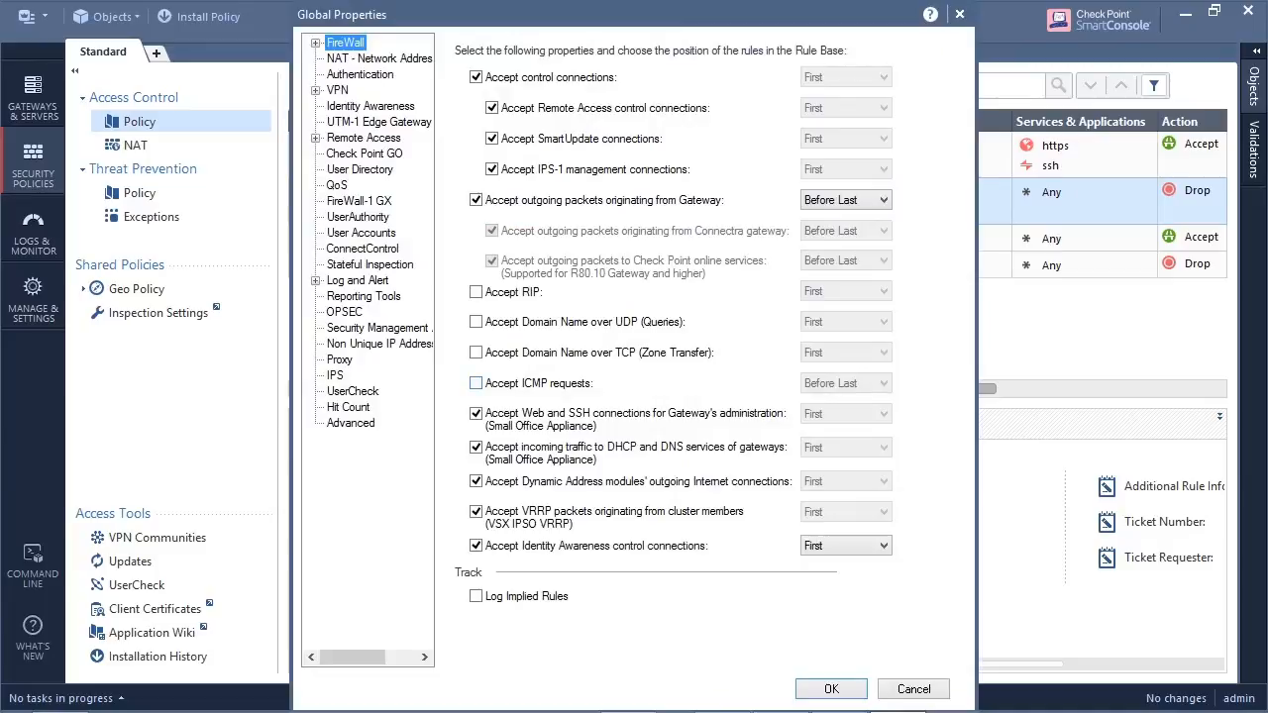
left_click(477, 383)
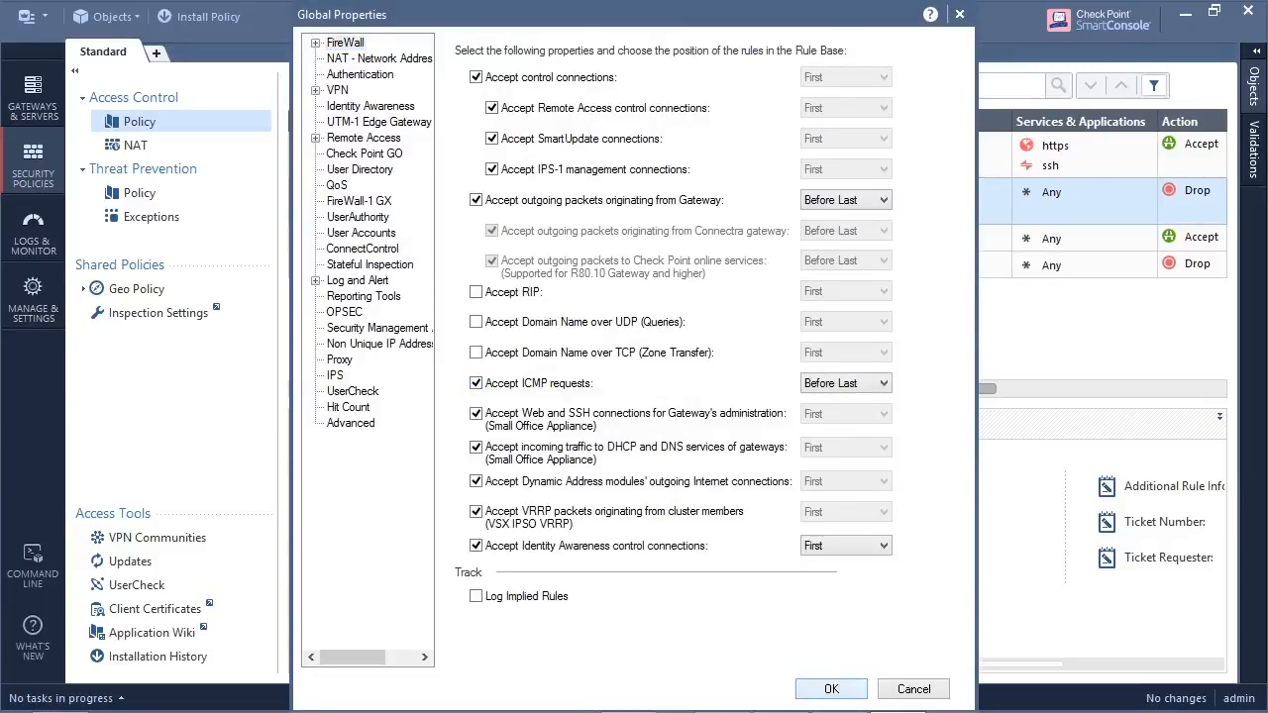
left_click(832, 689)
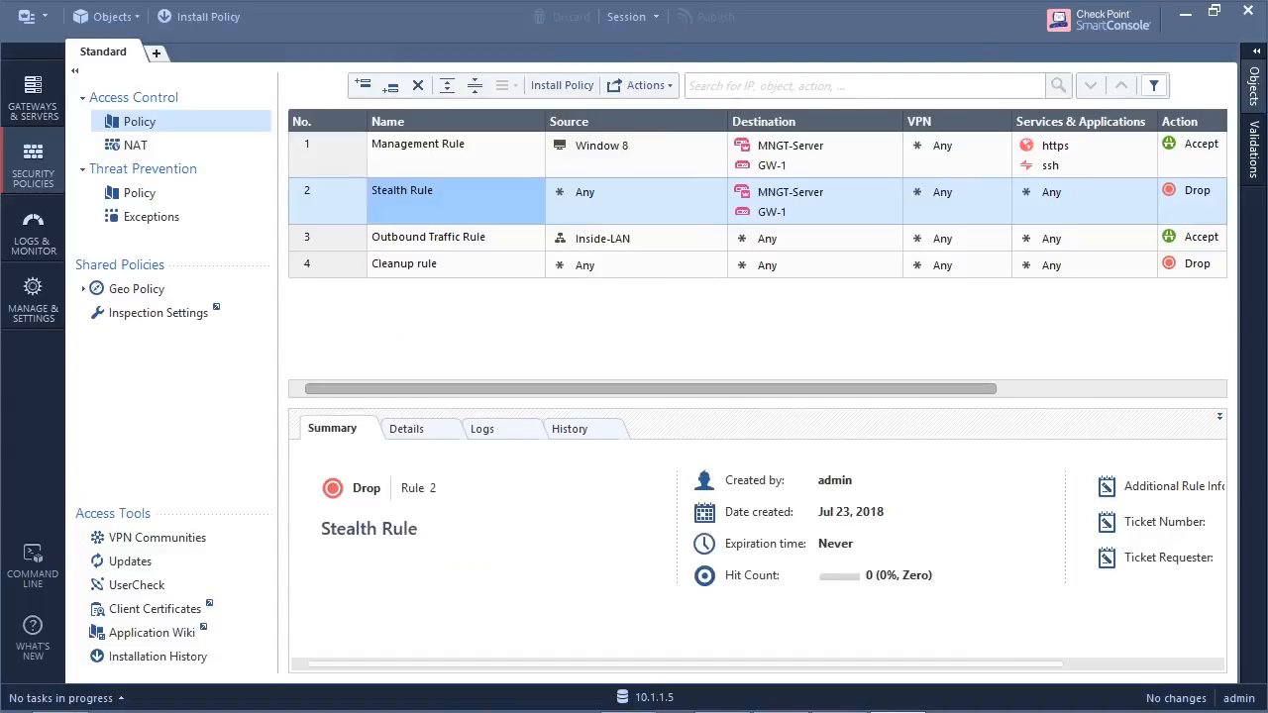
- Publish the session changes, install the Standard policy on GW-1, and check the installation task
mouse_move(651, 390)
left_mouse_down()
mouse_move(865, 390)
mouse_move(650, 389)
left_mouse_up()
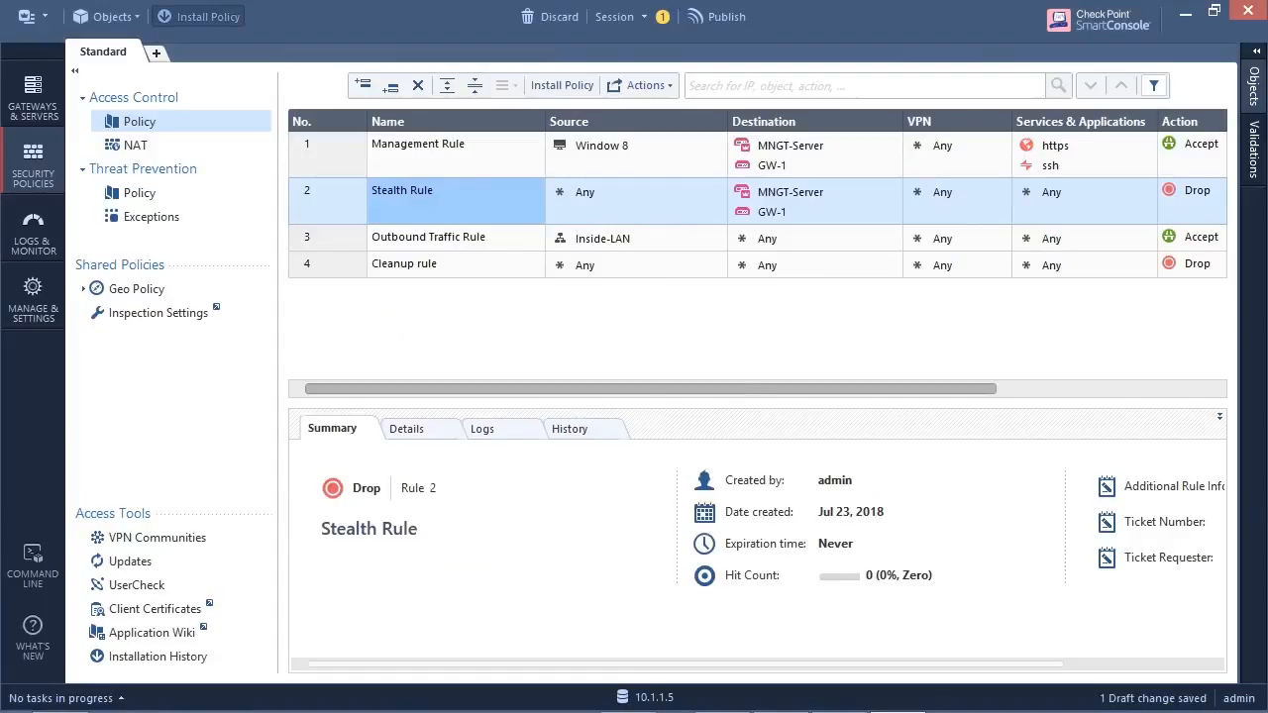
key("ctrl+s")
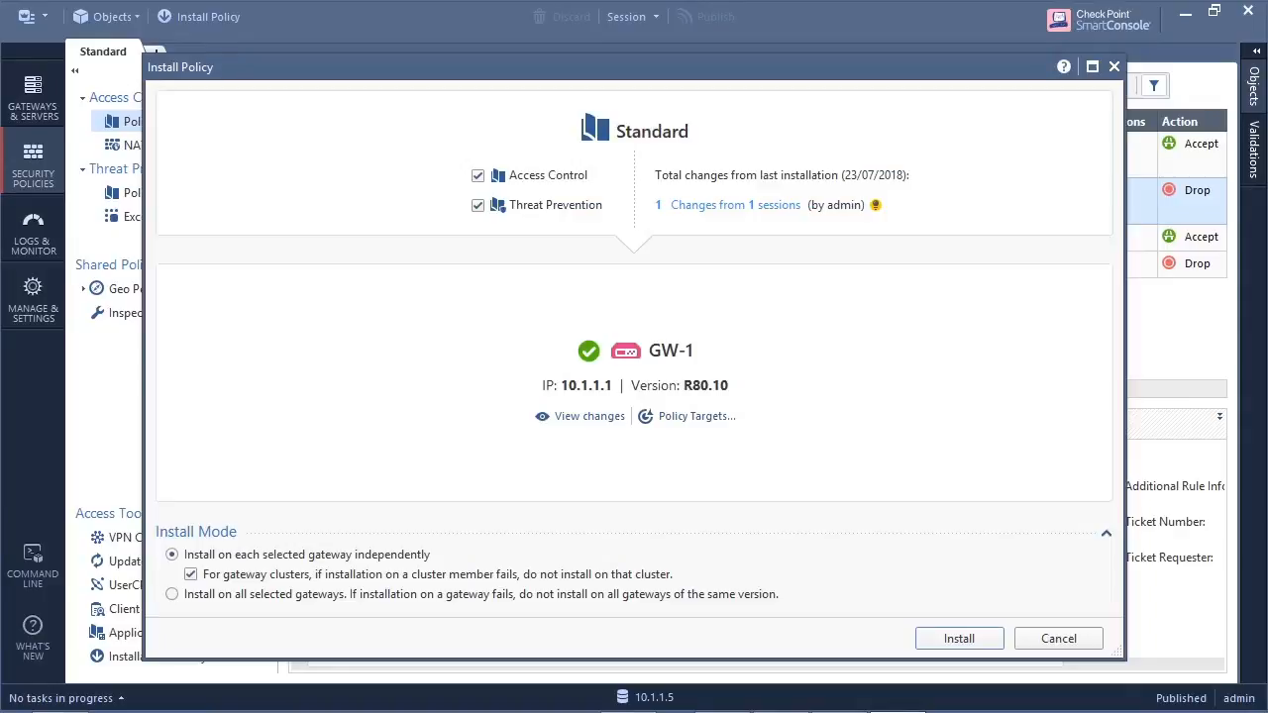
left_click(959, 639)
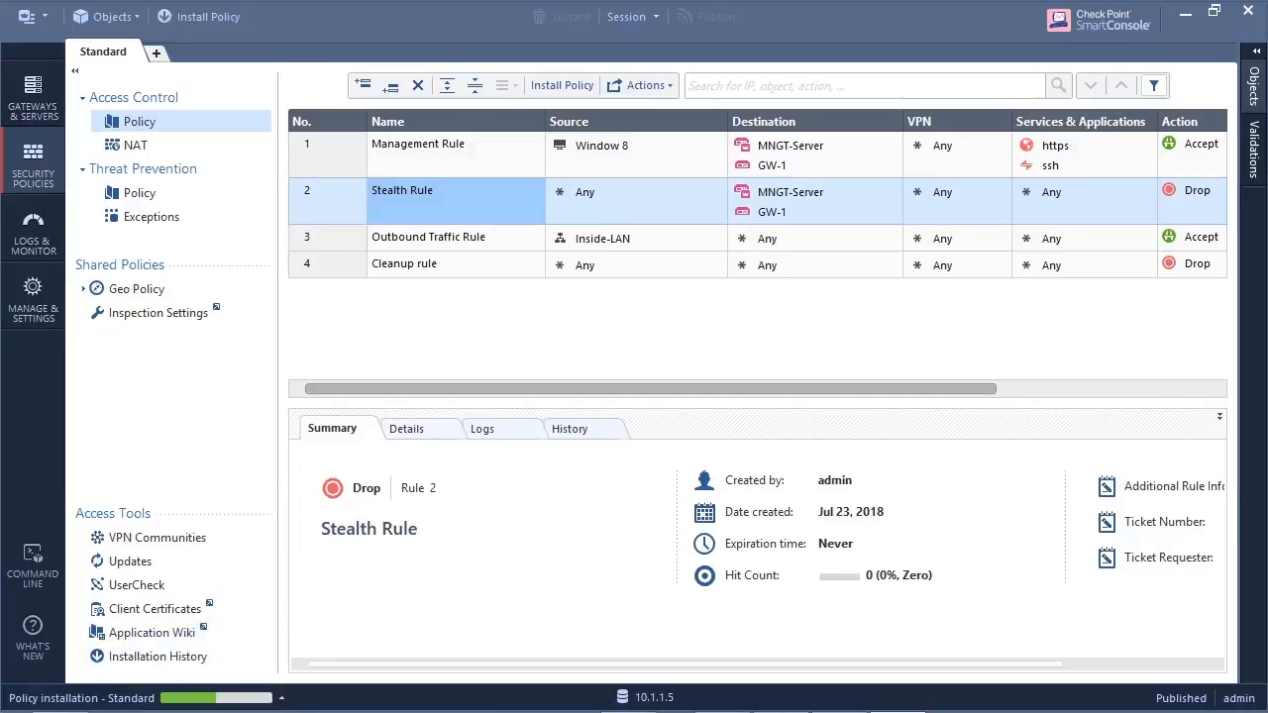
left_click(148, 698)
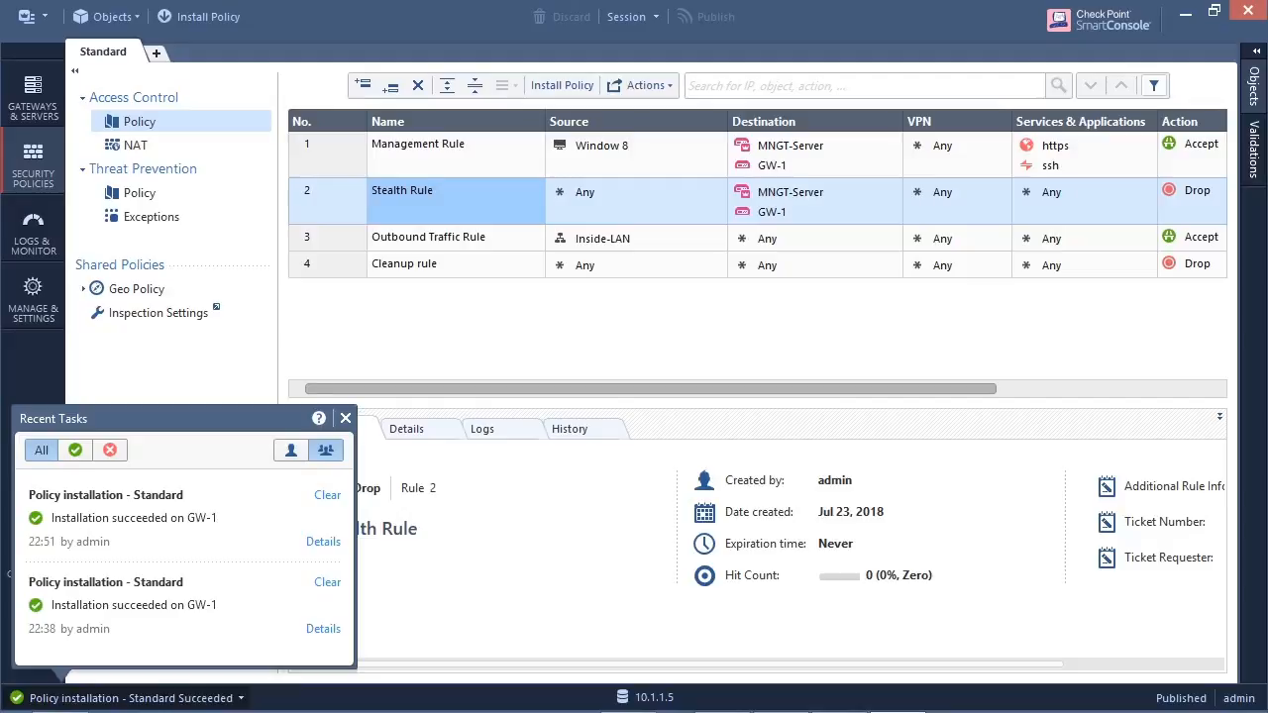
left_click(345, 418)
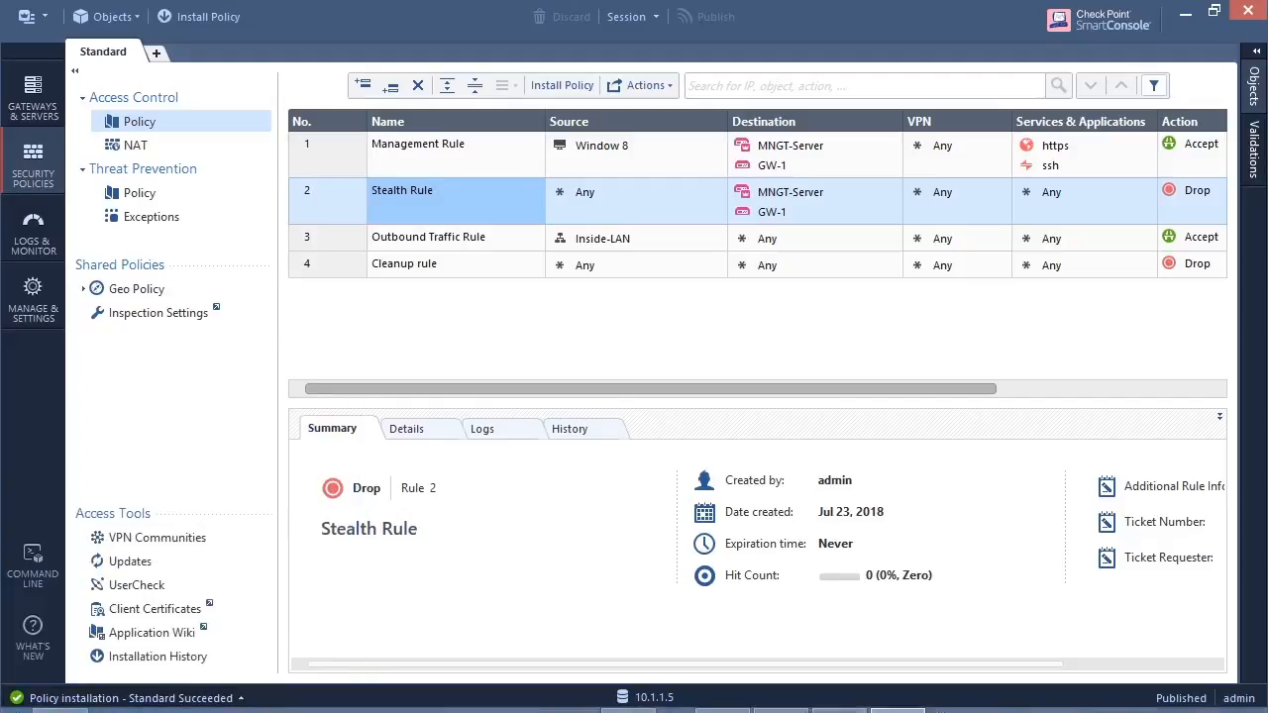
- Return to the Windows 7 VM and repeat the ping to GW-1 at 10.1.1.1
left_click(634, 699)
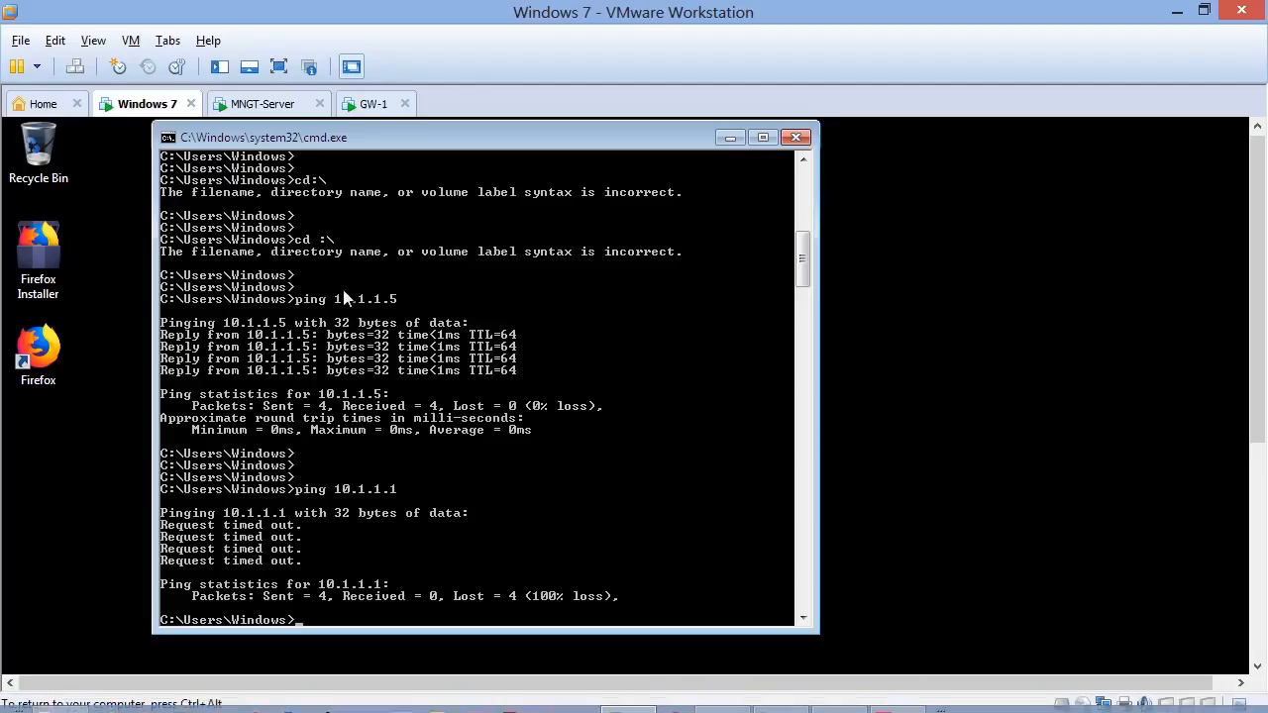
key("Up")
key("Return")
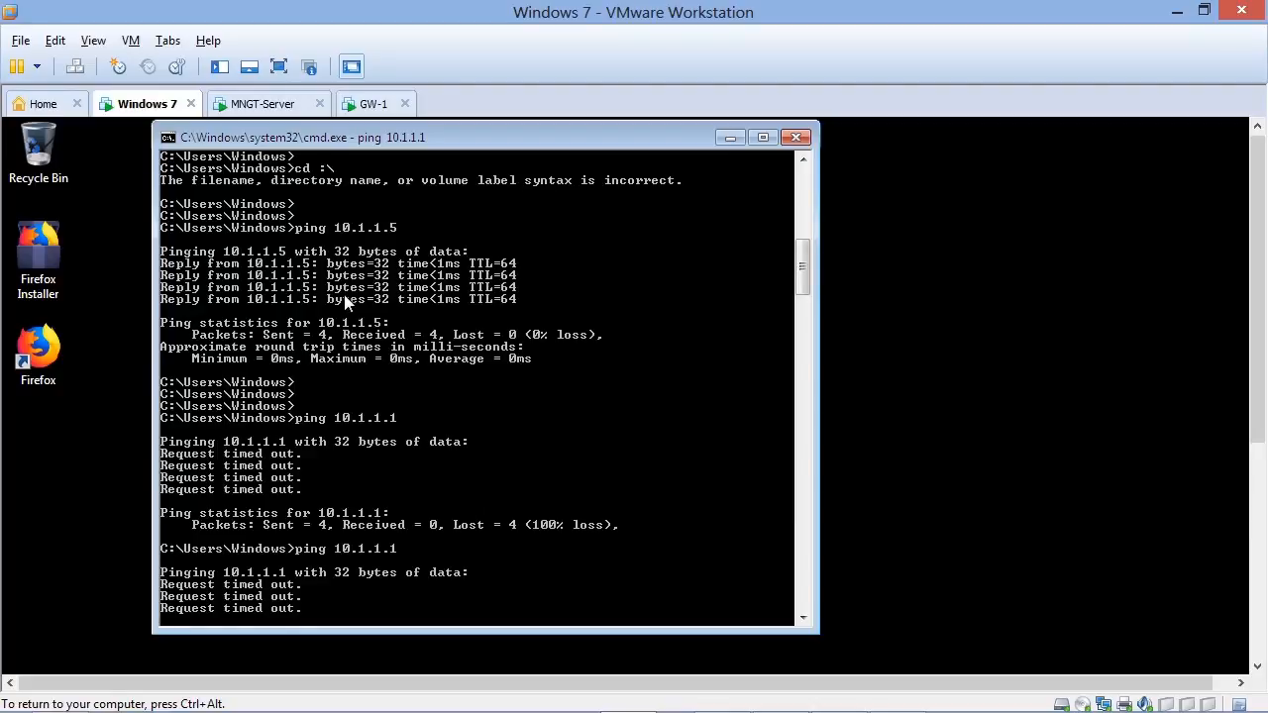
key("Return")
key("Return")
key("Return")
key("Return")
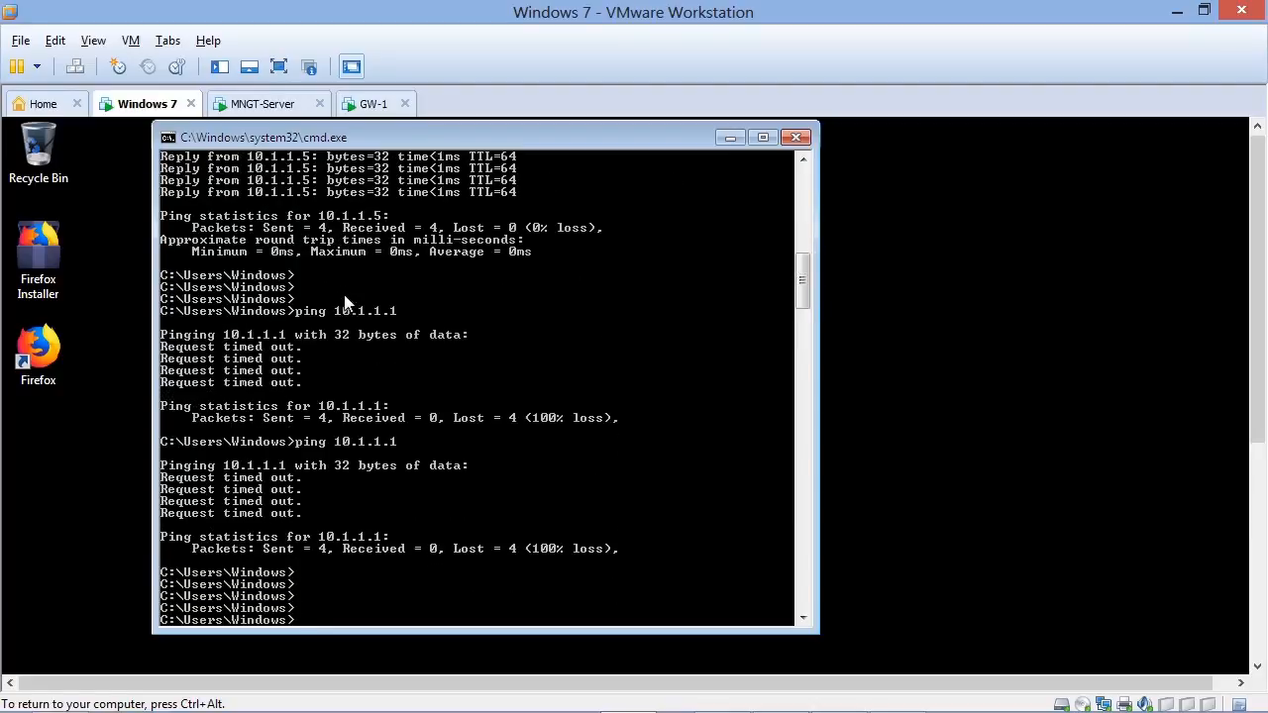
type("ping 10.1.1.254")
key("Return")
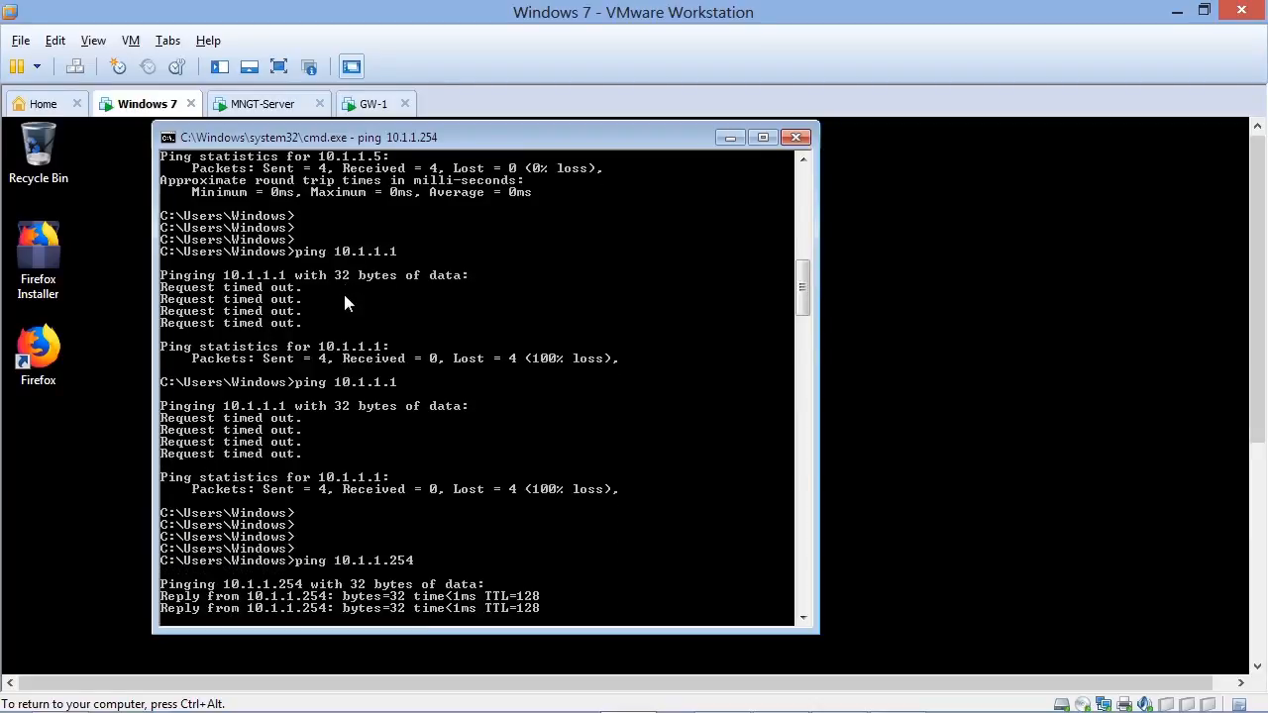
key("ctrl+c")
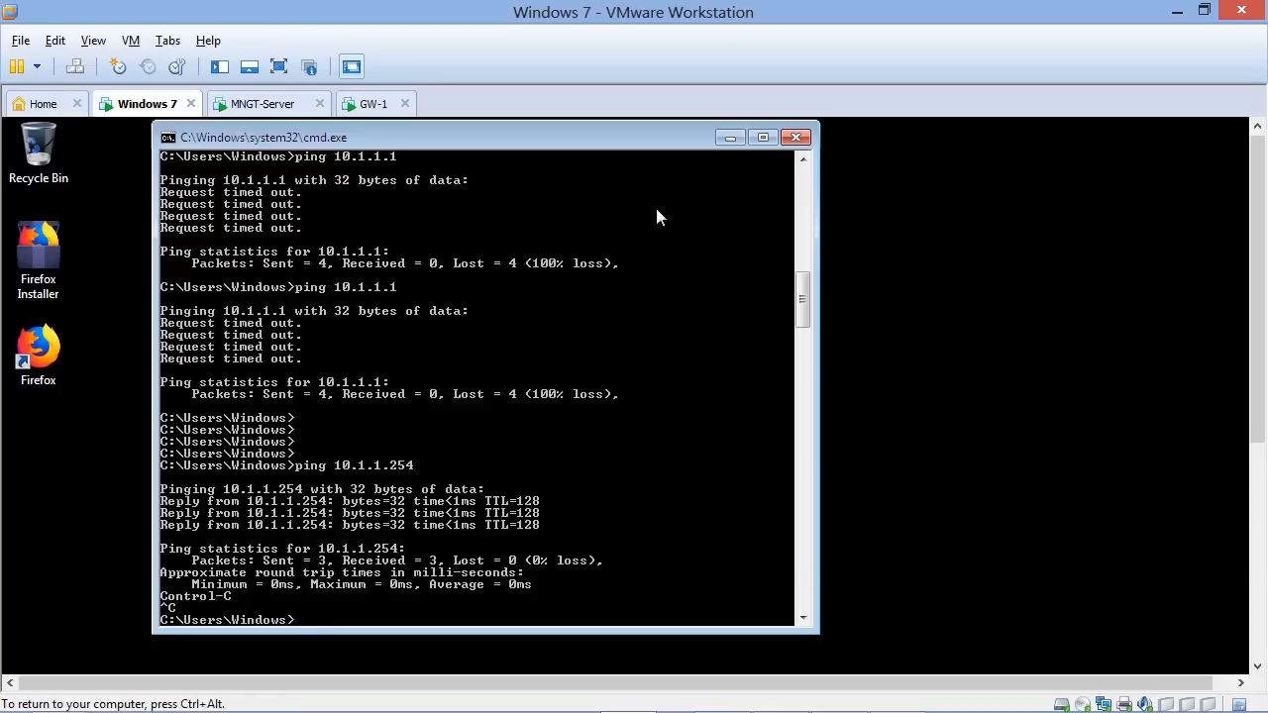
double_click(37, 348)
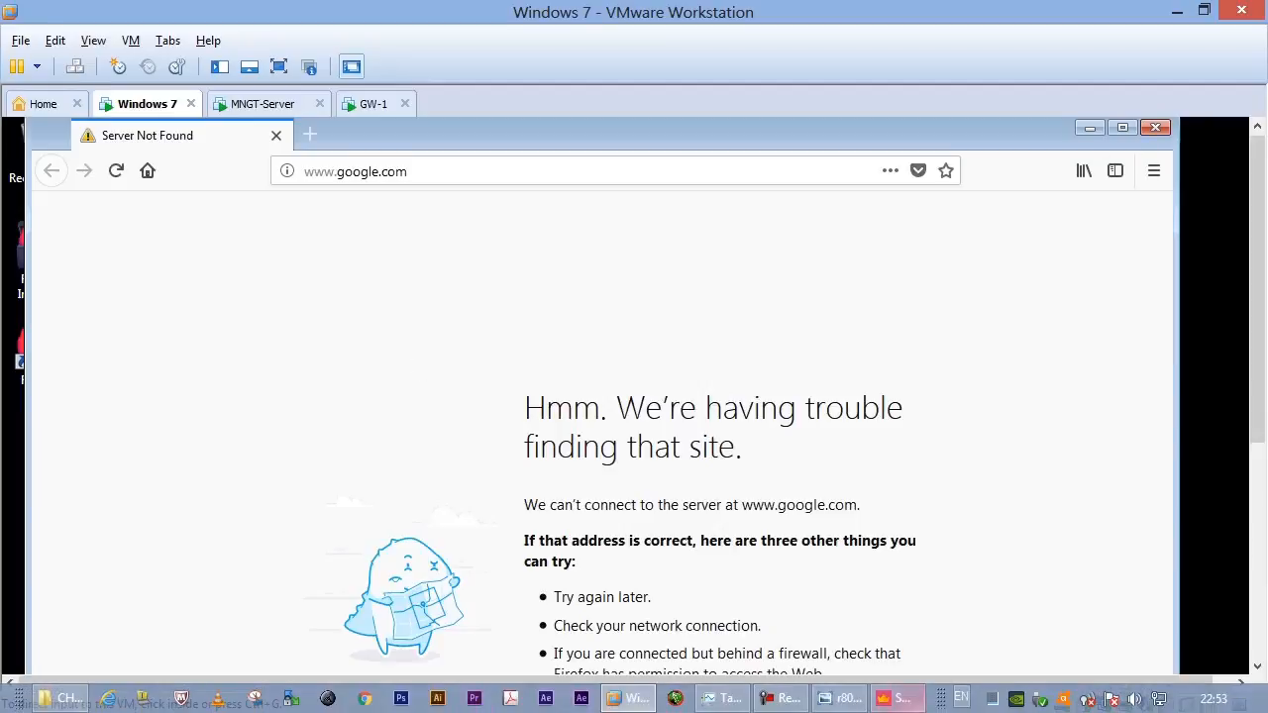
- In SmartConsole, copy the https and ssh services from the Management Rule to the Stealth Rule and publish the changes
left_click(897, 699)
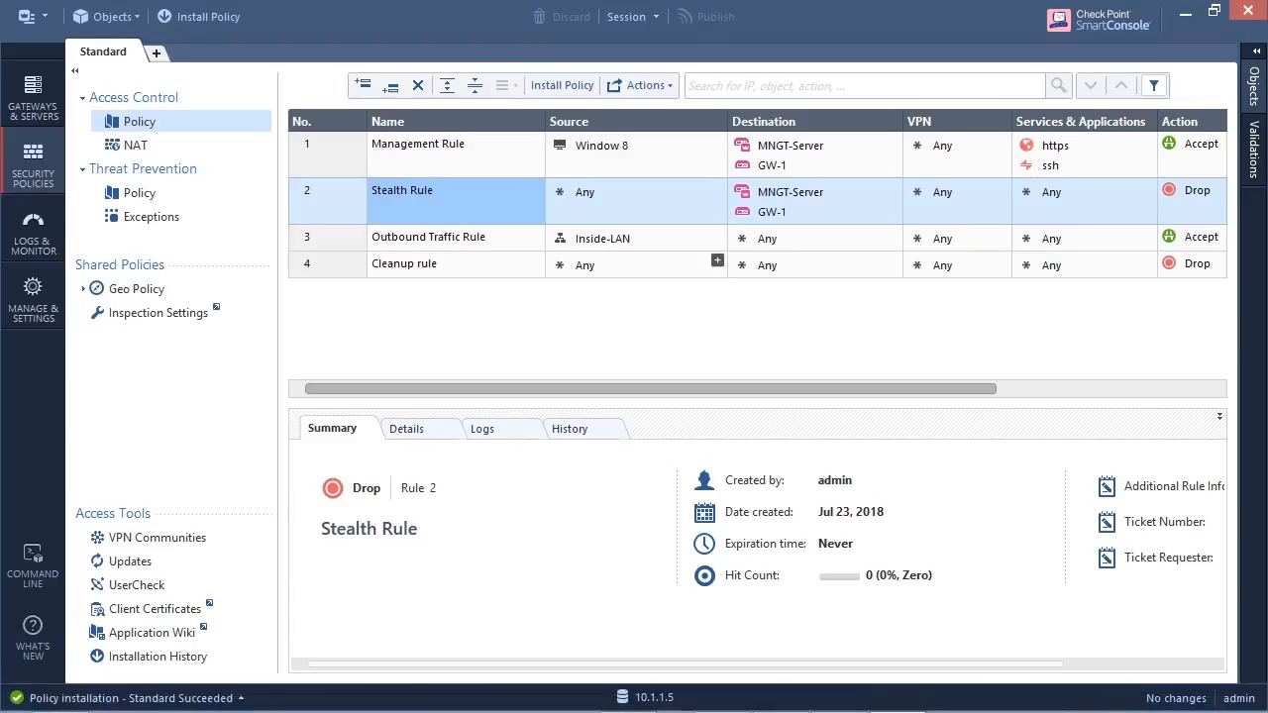
left_click_drag(674, 388, 887, 388)
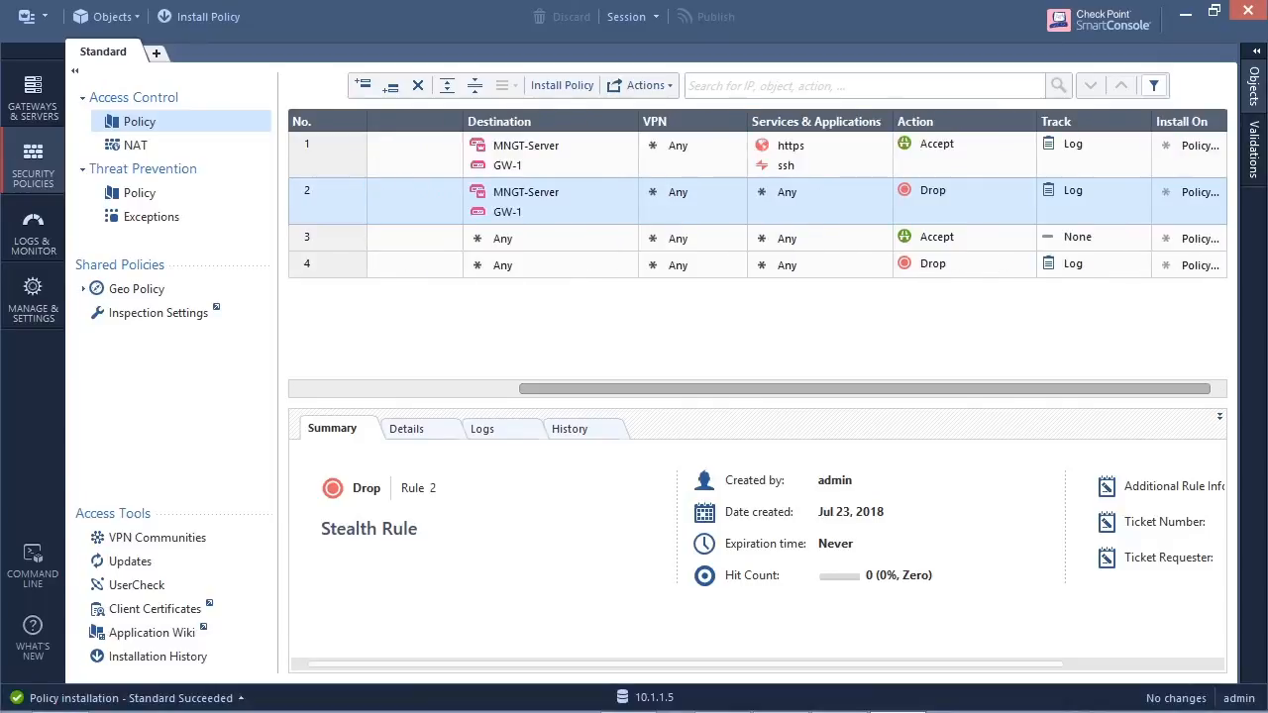
left_click_drag(793, 388, 579, 389)
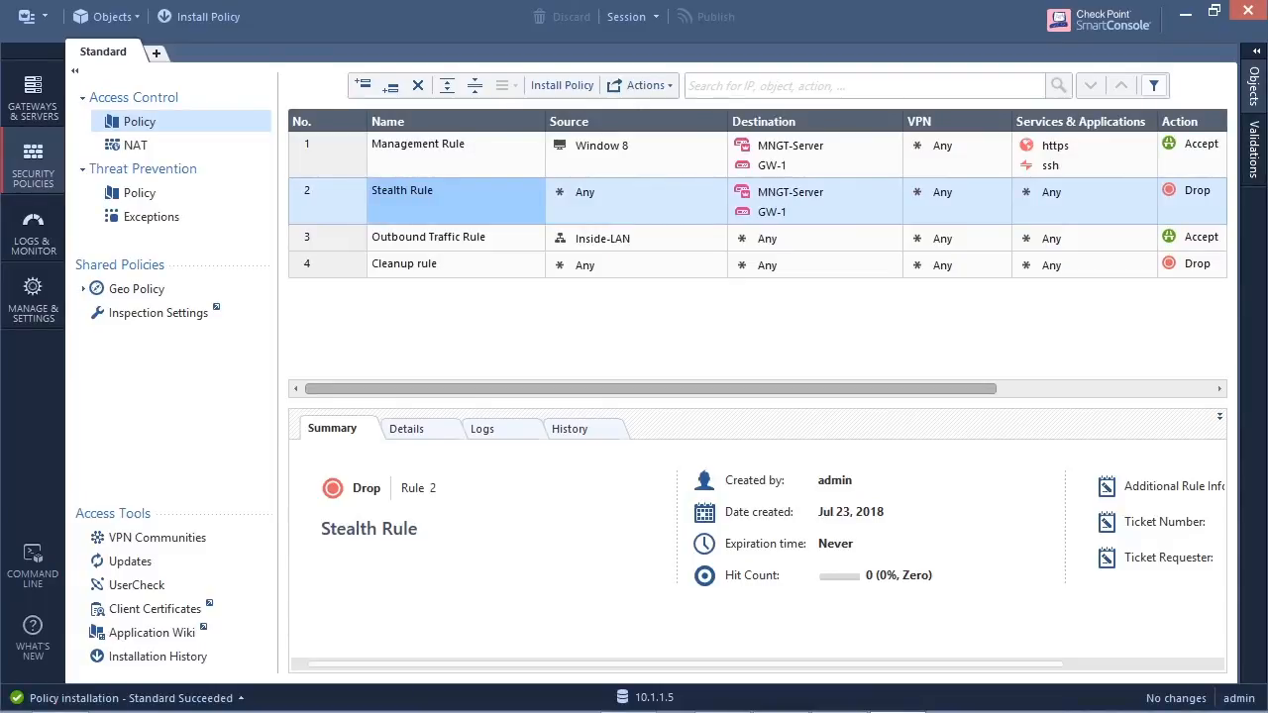
left_click_drag(651, 388, 865, 388)
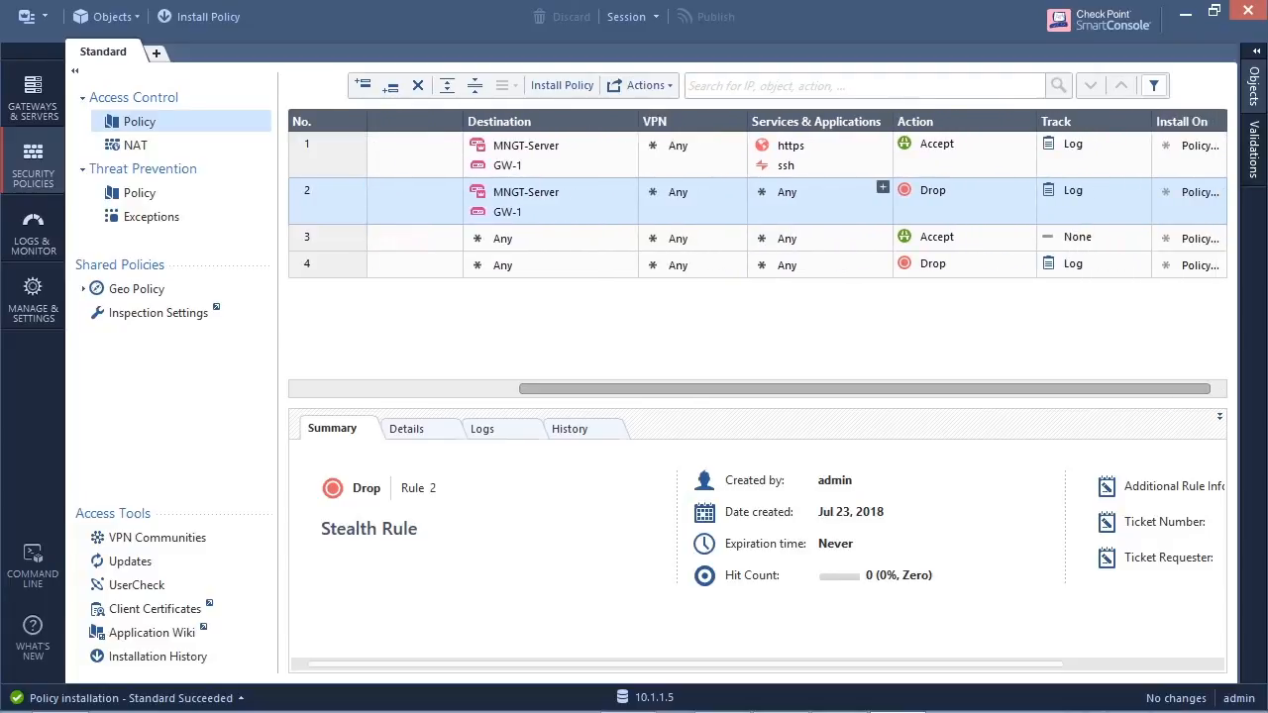
left_click(791, 147)
left_click_drag(790, 146, 785, 203)
left_click(785, 165)
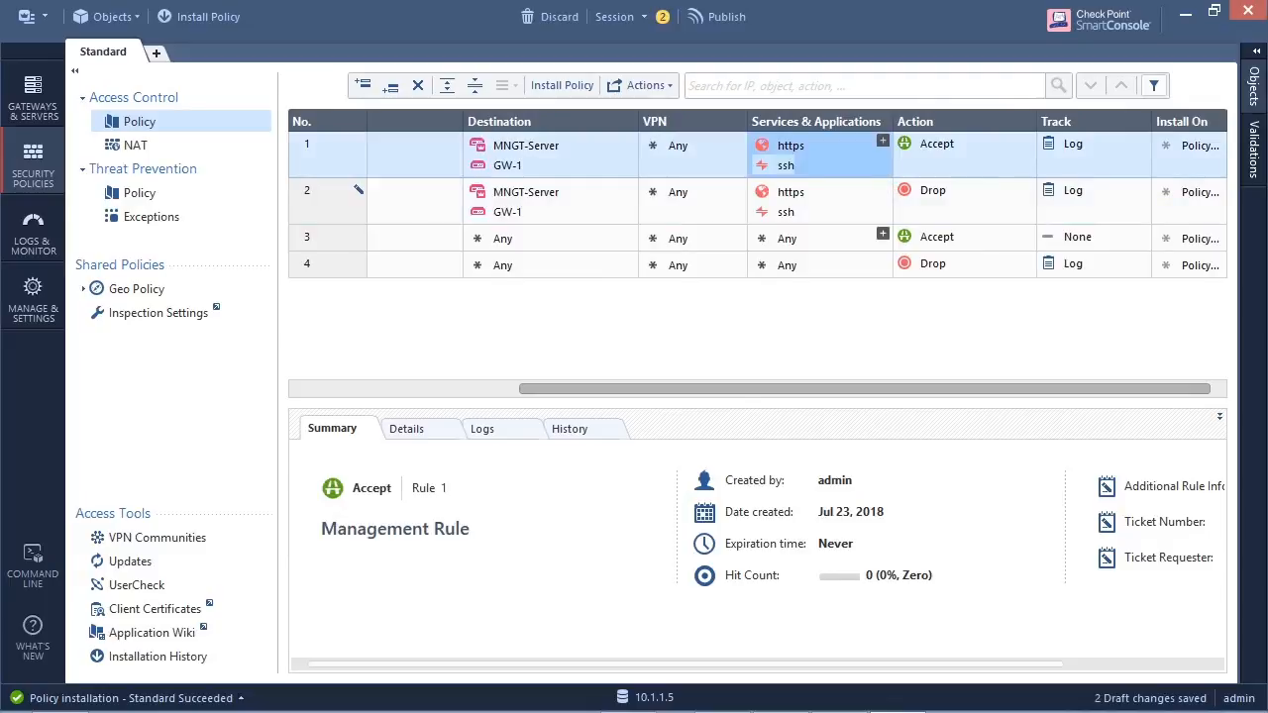
left_click_drag(815, 388, 601, 388)
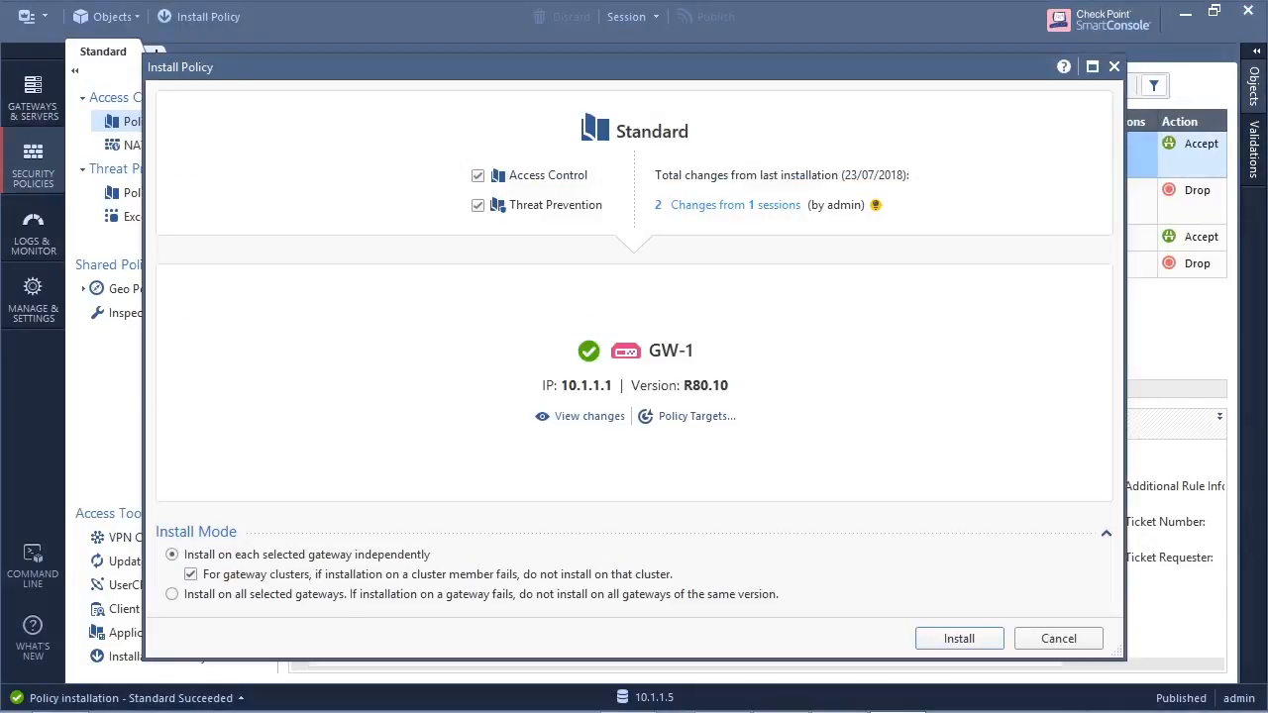
left_click(1058, 638)
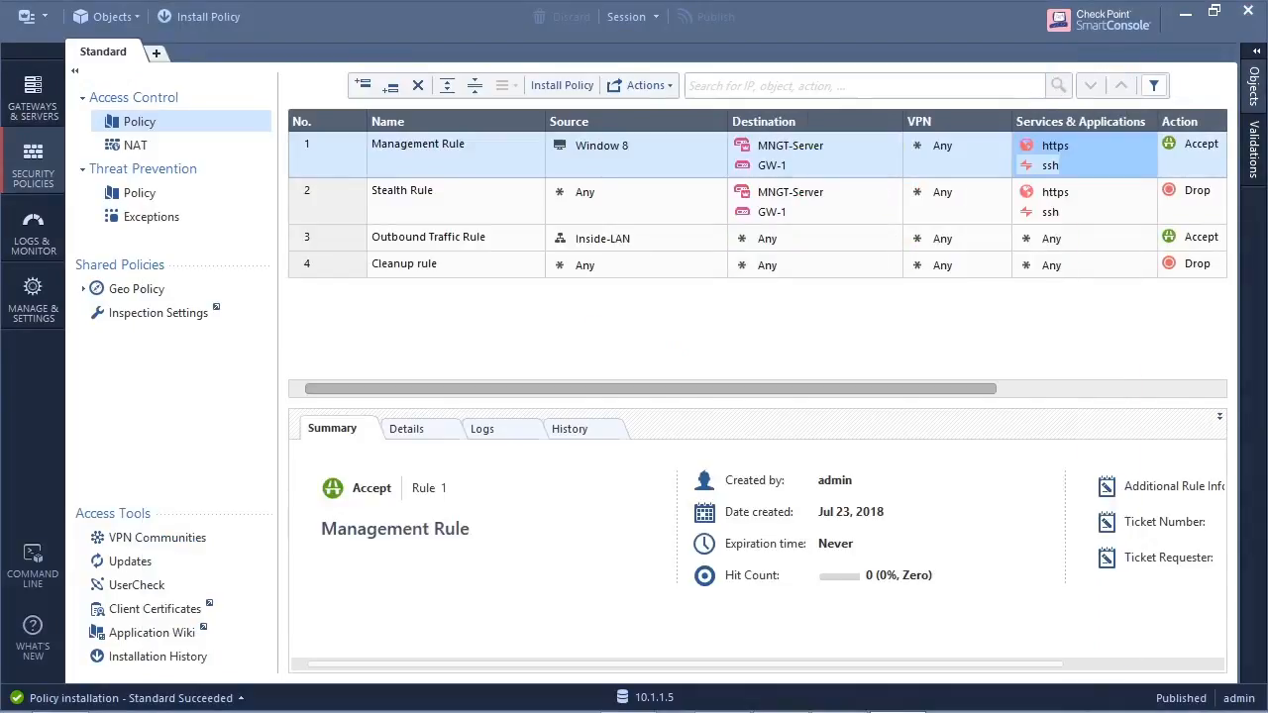
- Refresh the firewall log, examine the dropped echo-request entry from 10.1.1.10 to GW-1, and follow its link to the matching access rule
left_click(33, 230)
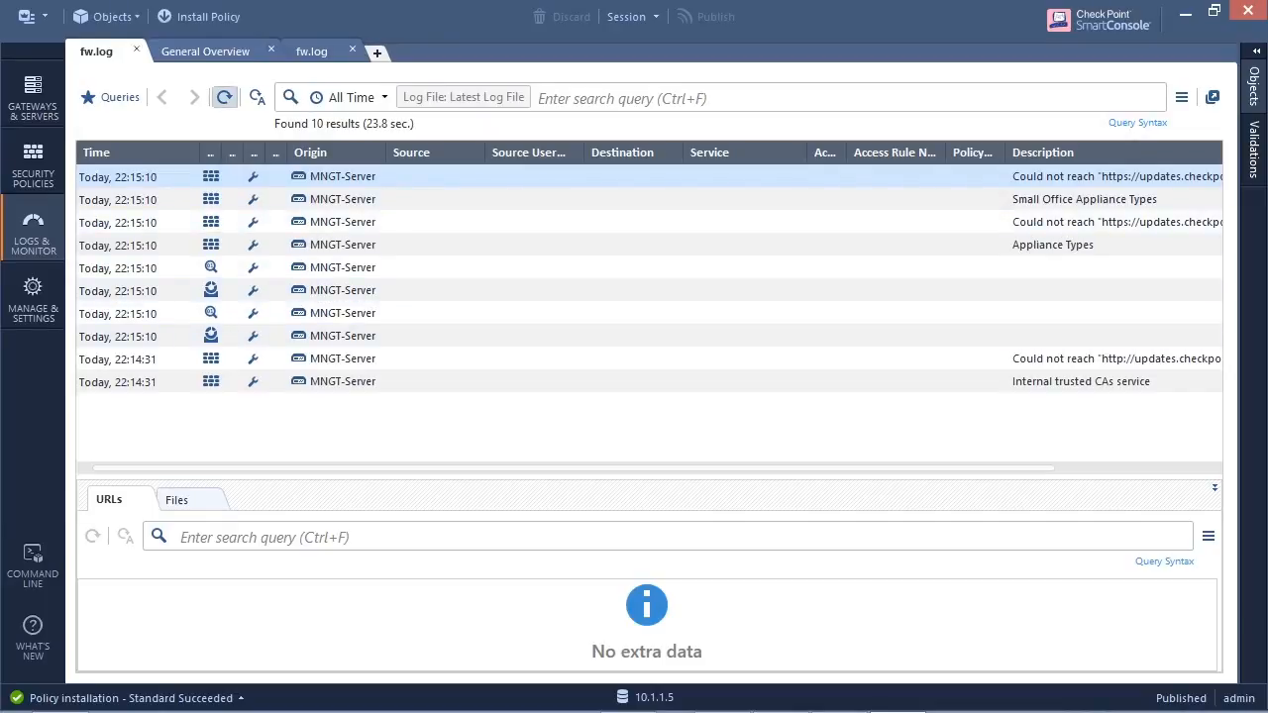
left_click(225, 97)
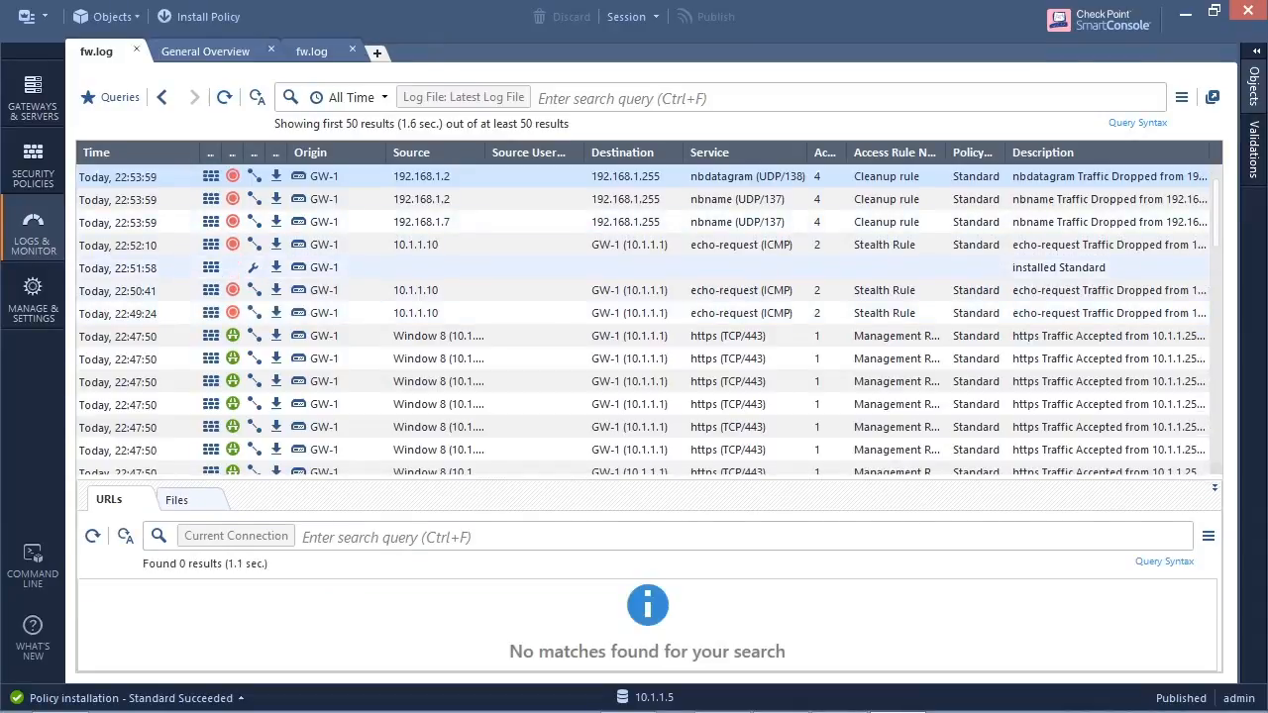
left_click(635, 245)
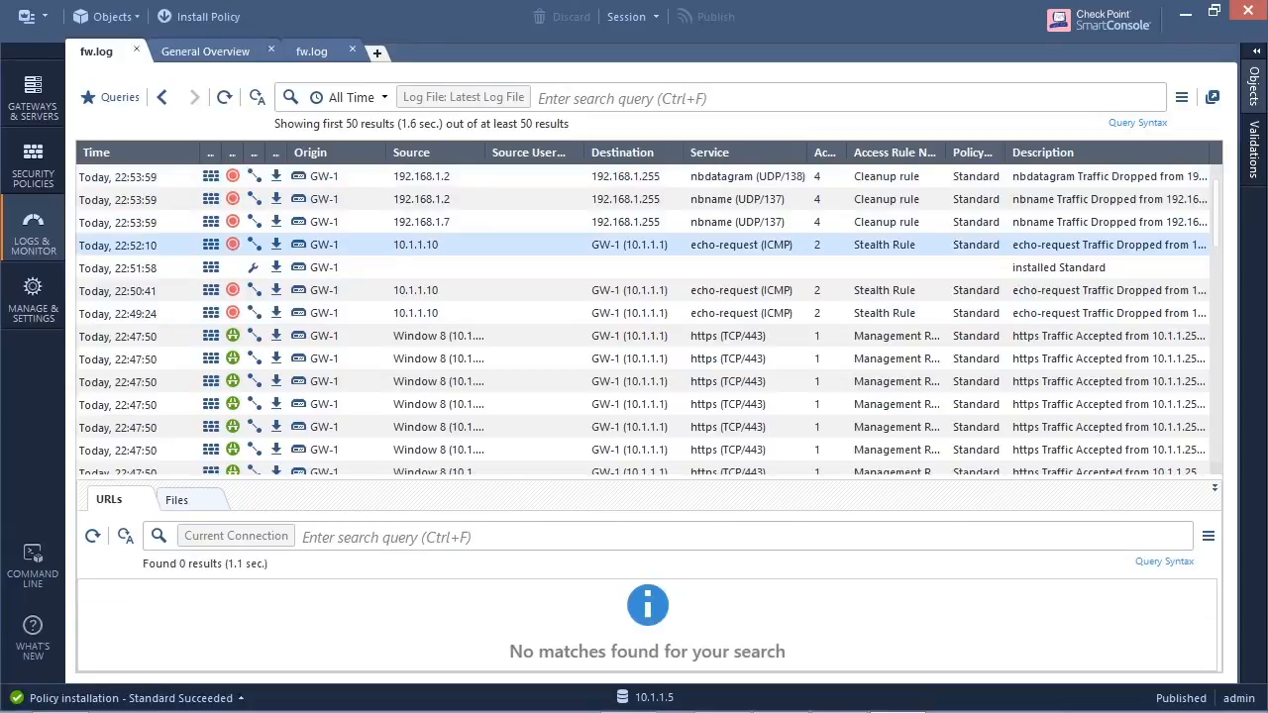
double_click(634, 245)
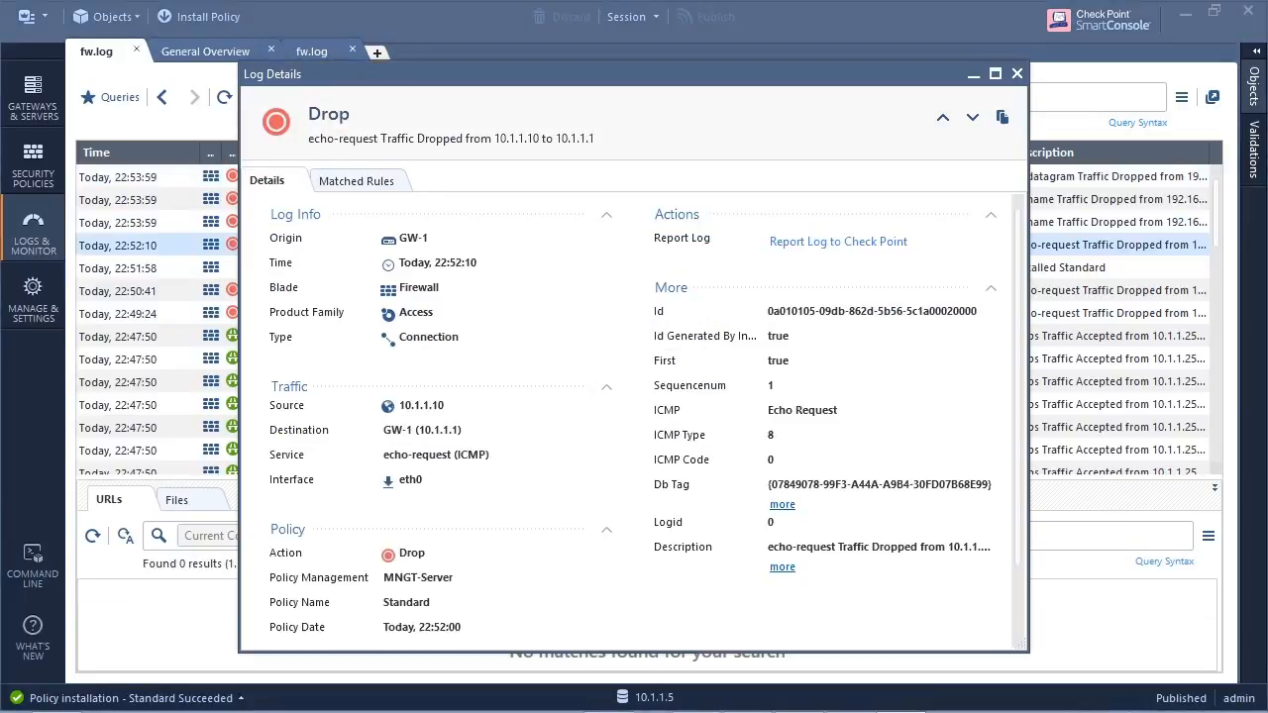
left_click_drag(491, 455, 383, 455)
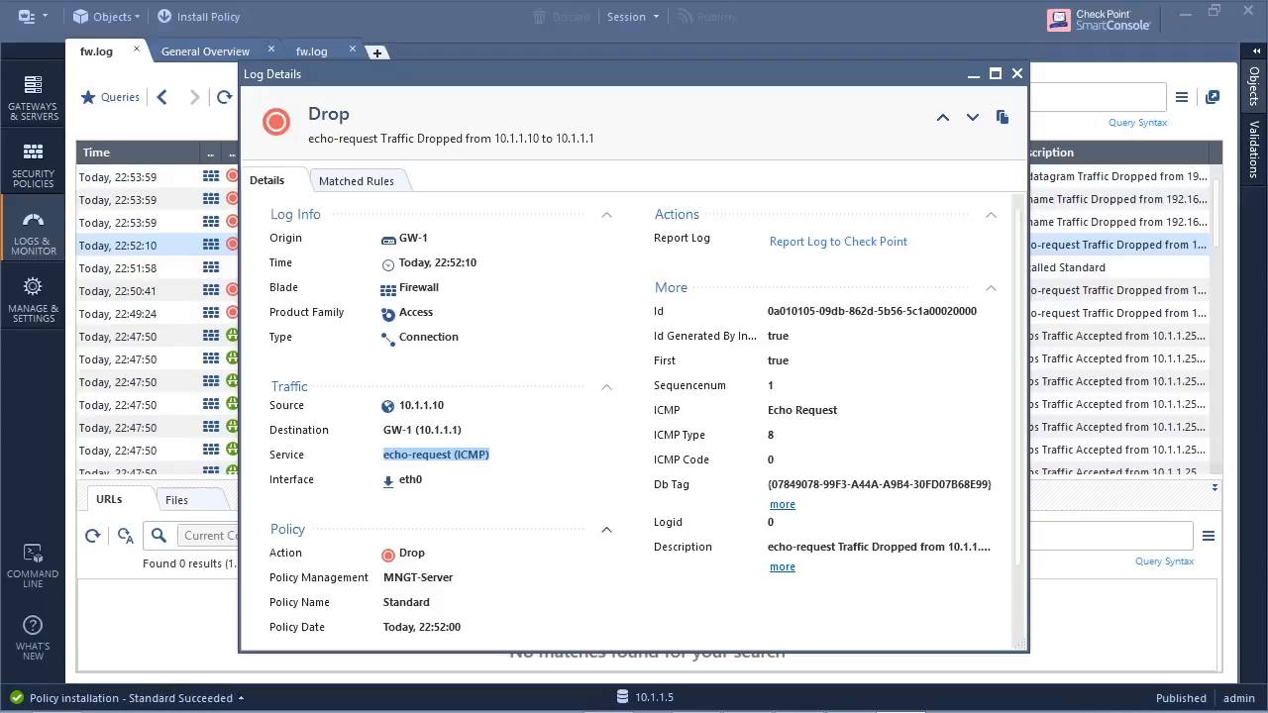
scroll(634, 416, "down", 2)
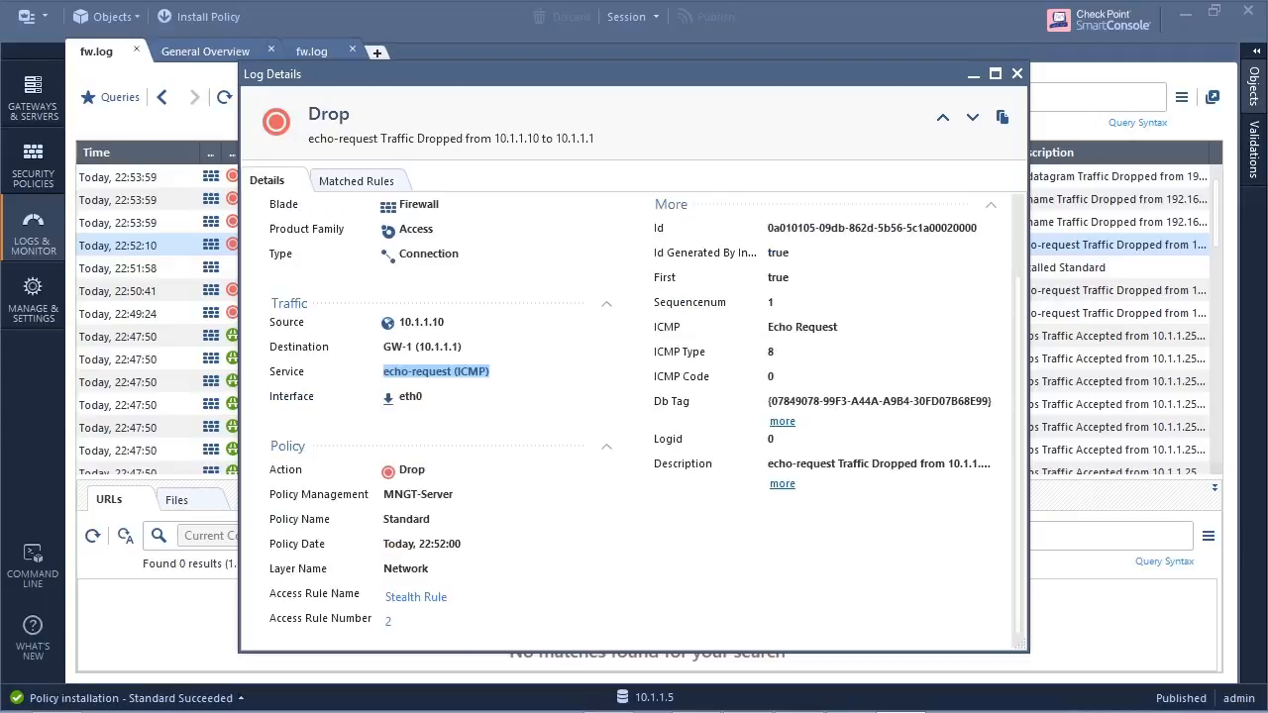
left_click(416, 598)
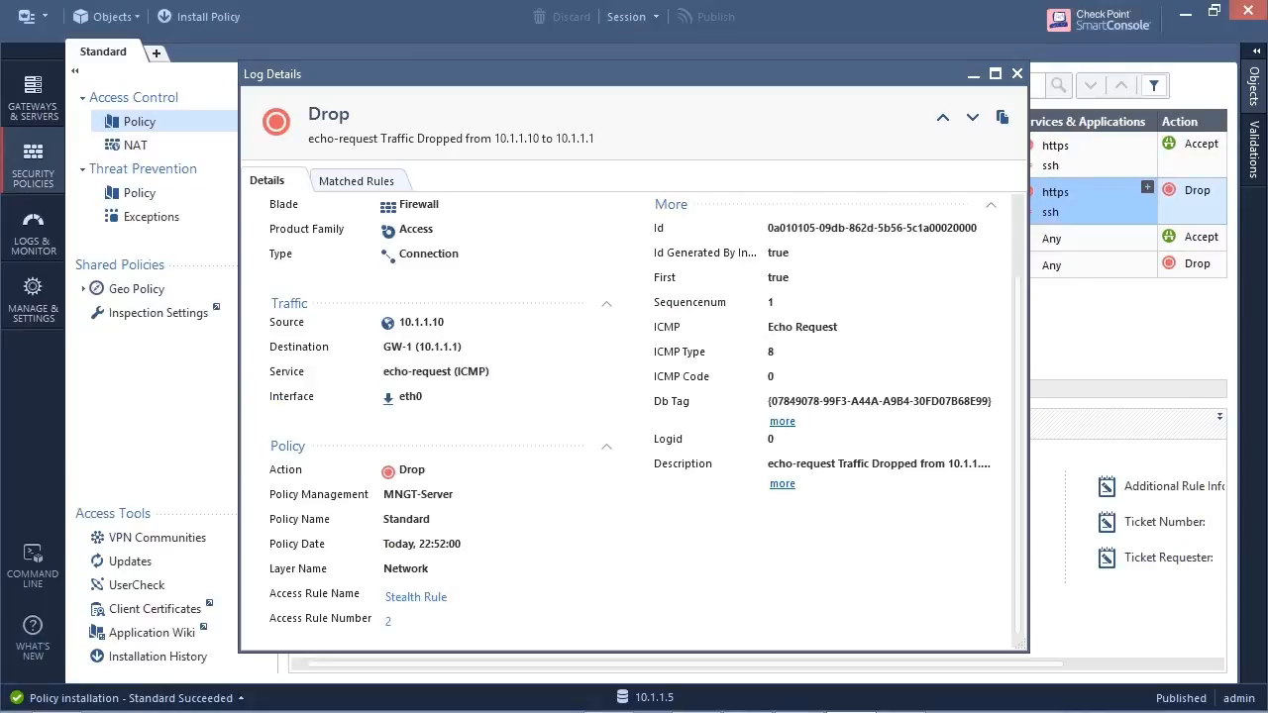
left_click(1016, 73)
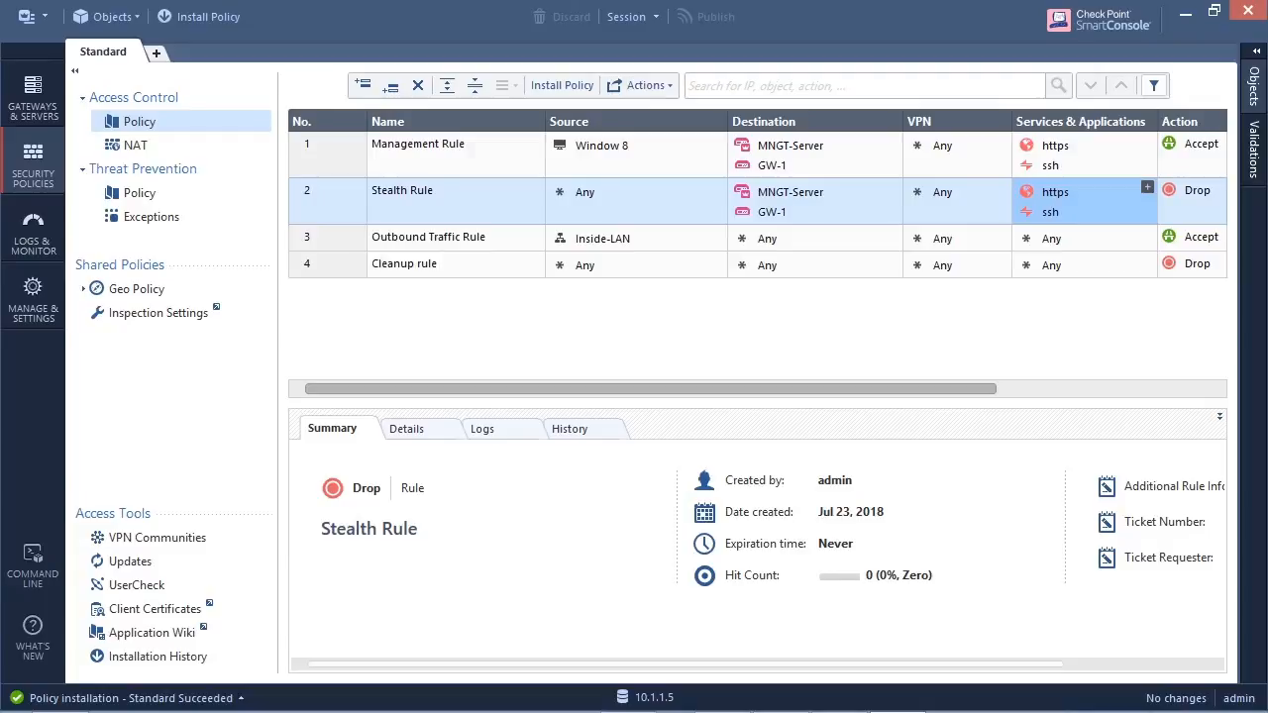
- Install the Standard policy with Access Control and Threat Prevention on GW-1
left_click(200, 17)
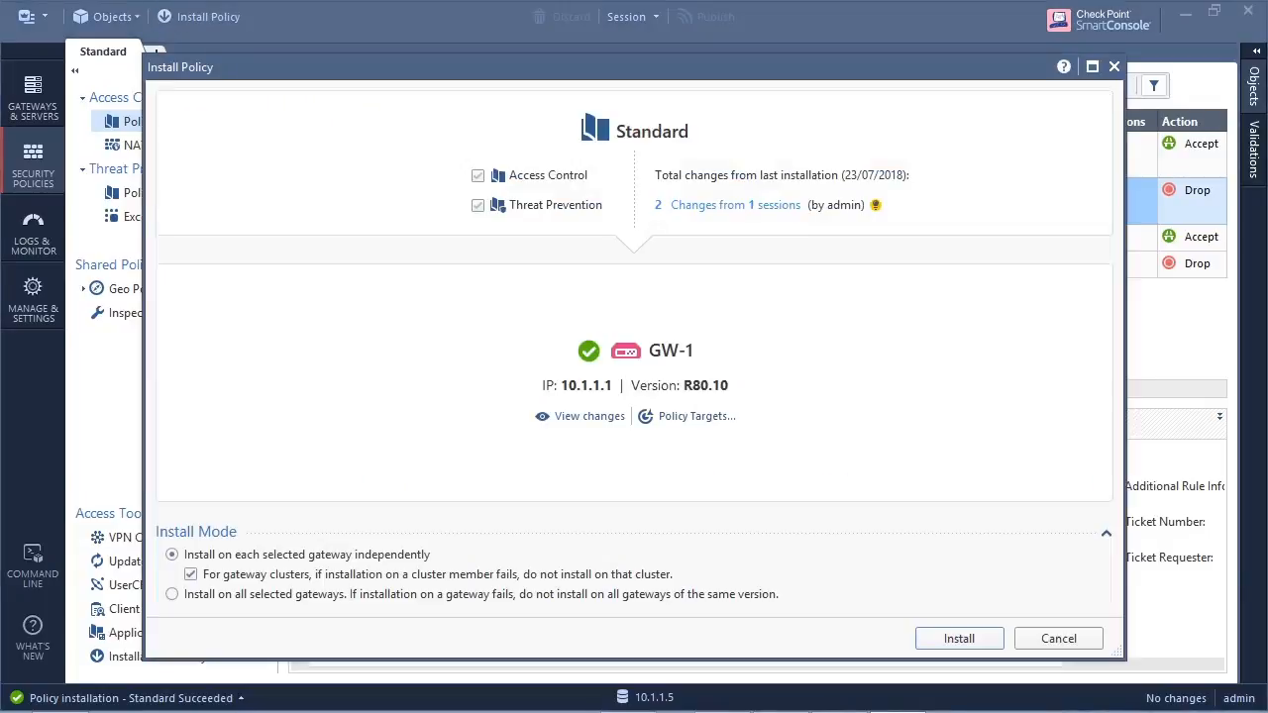
left_click(960, 638)
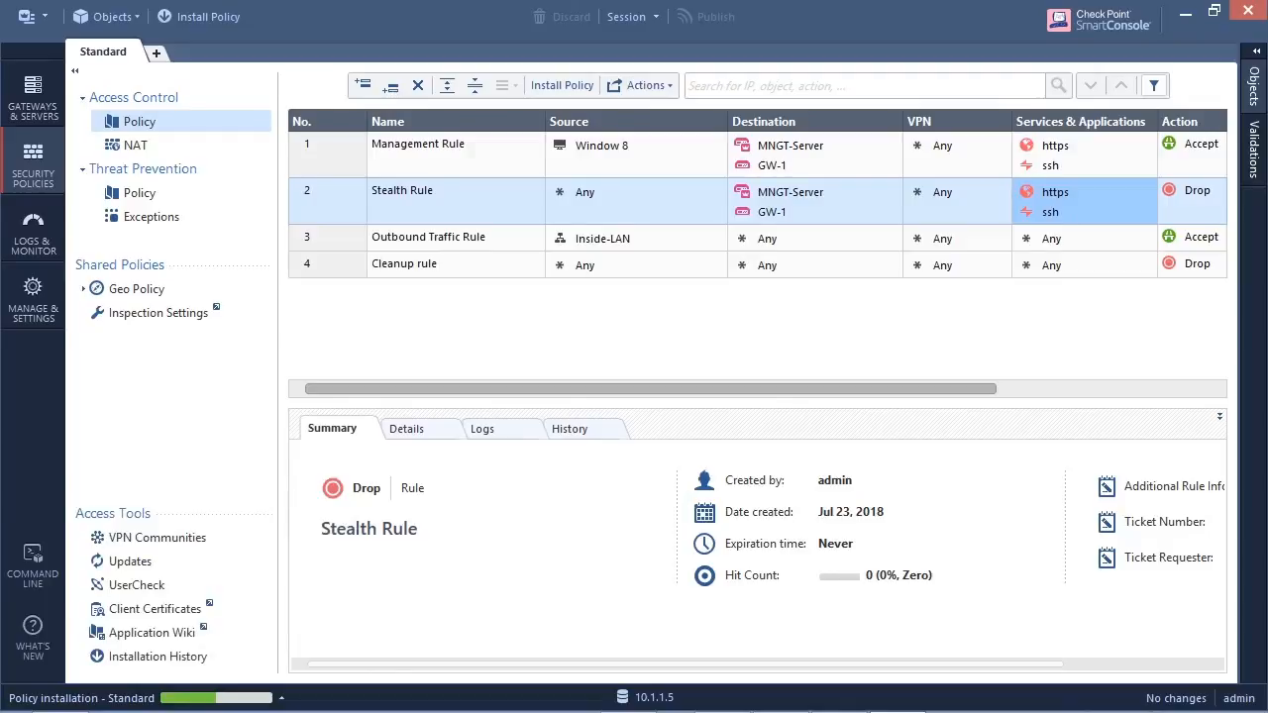
left_click(169, 698)
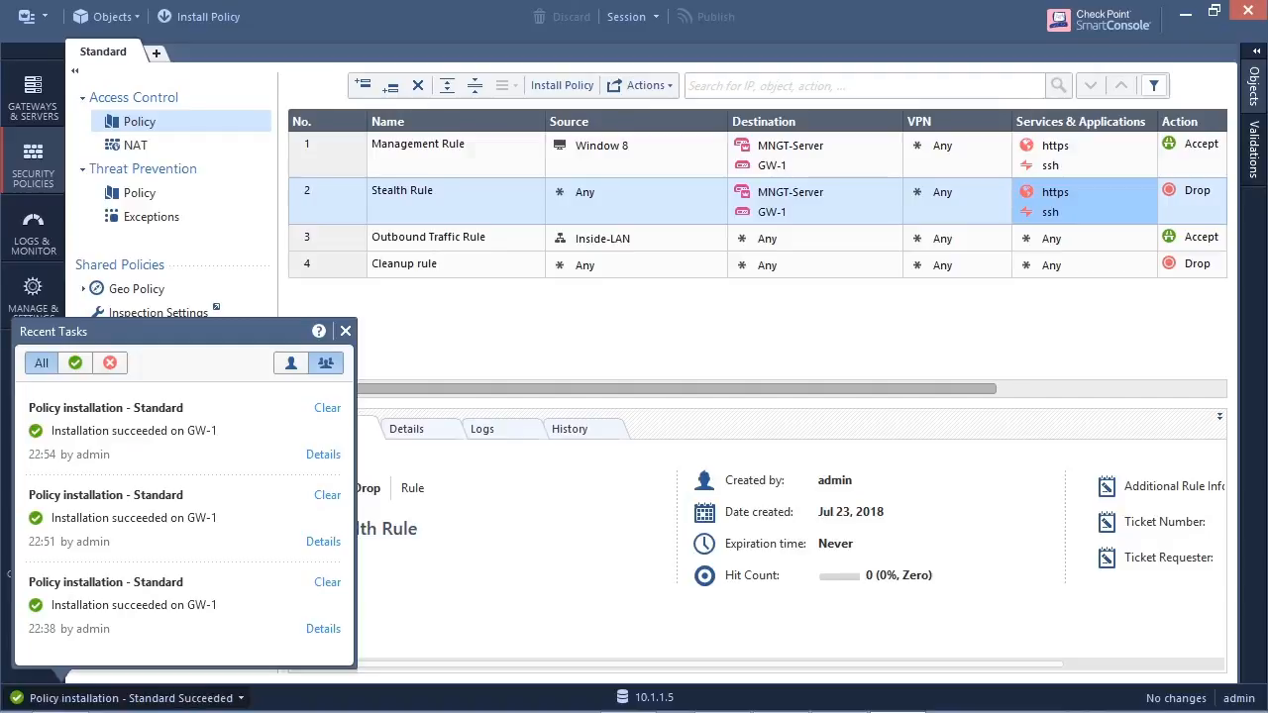
left_click(345, 330)
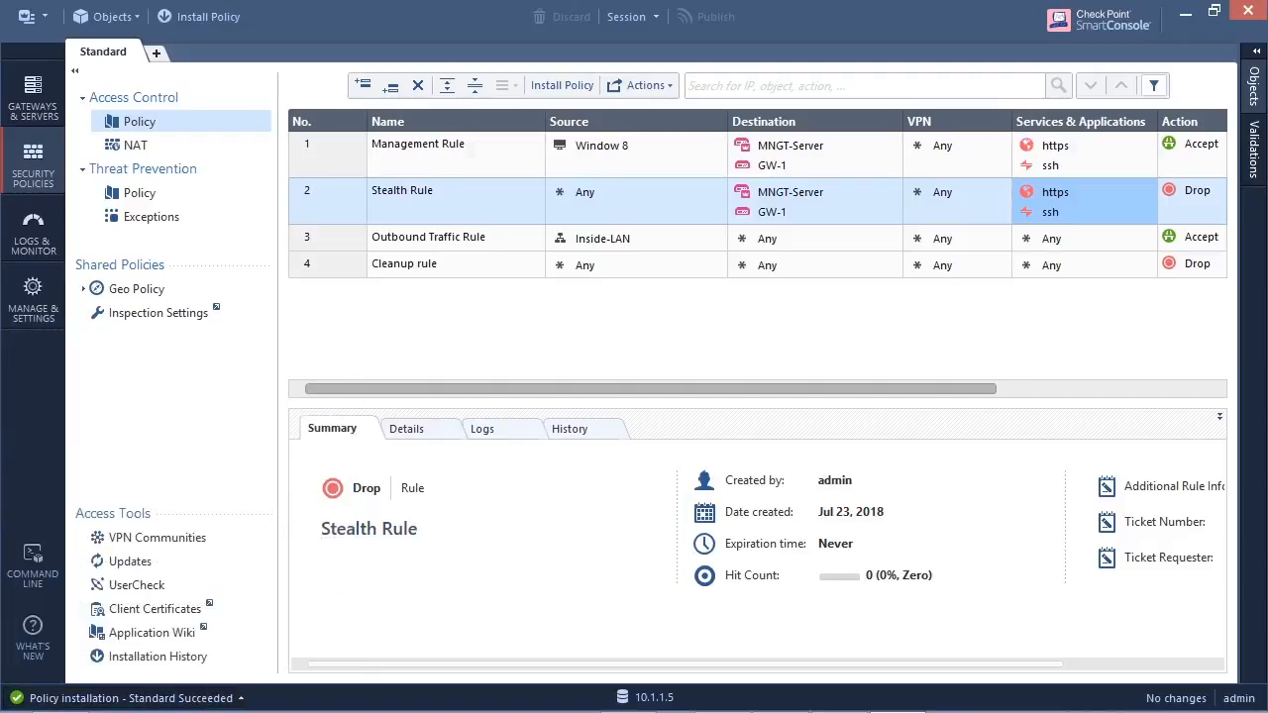
left_click(630, 701)
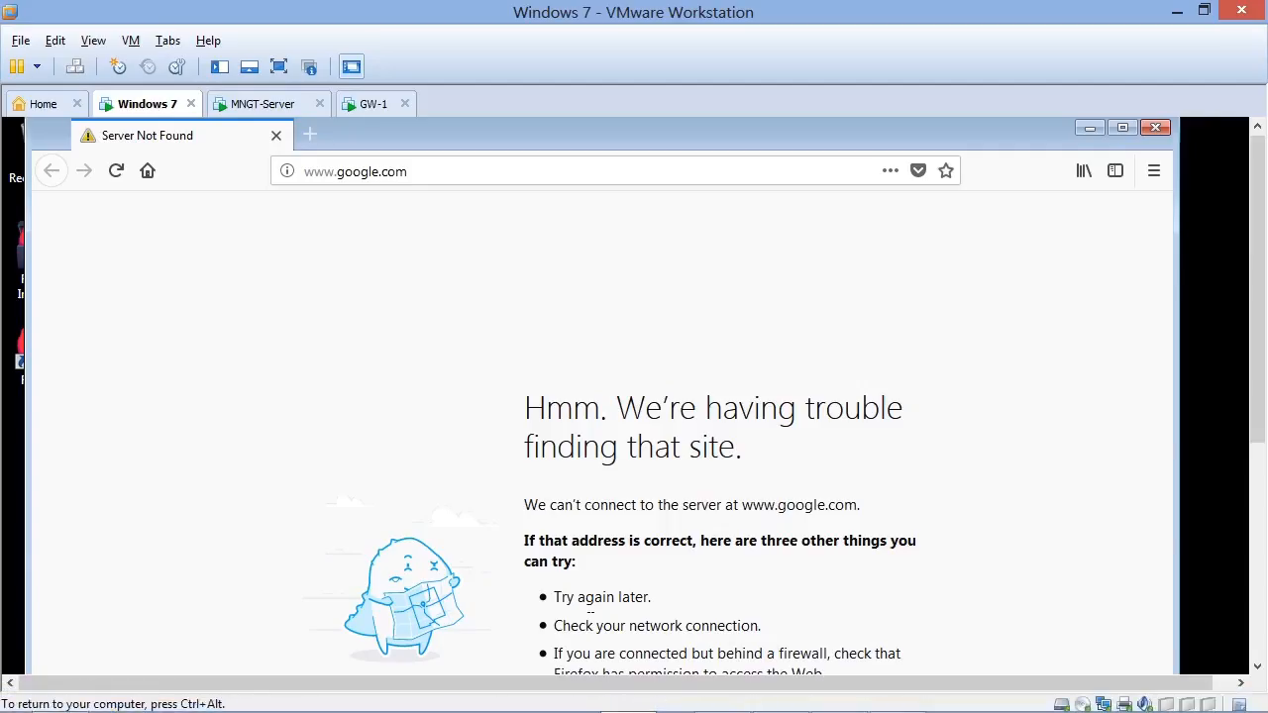
left_click(115, 170)
left_click(1096, 128)
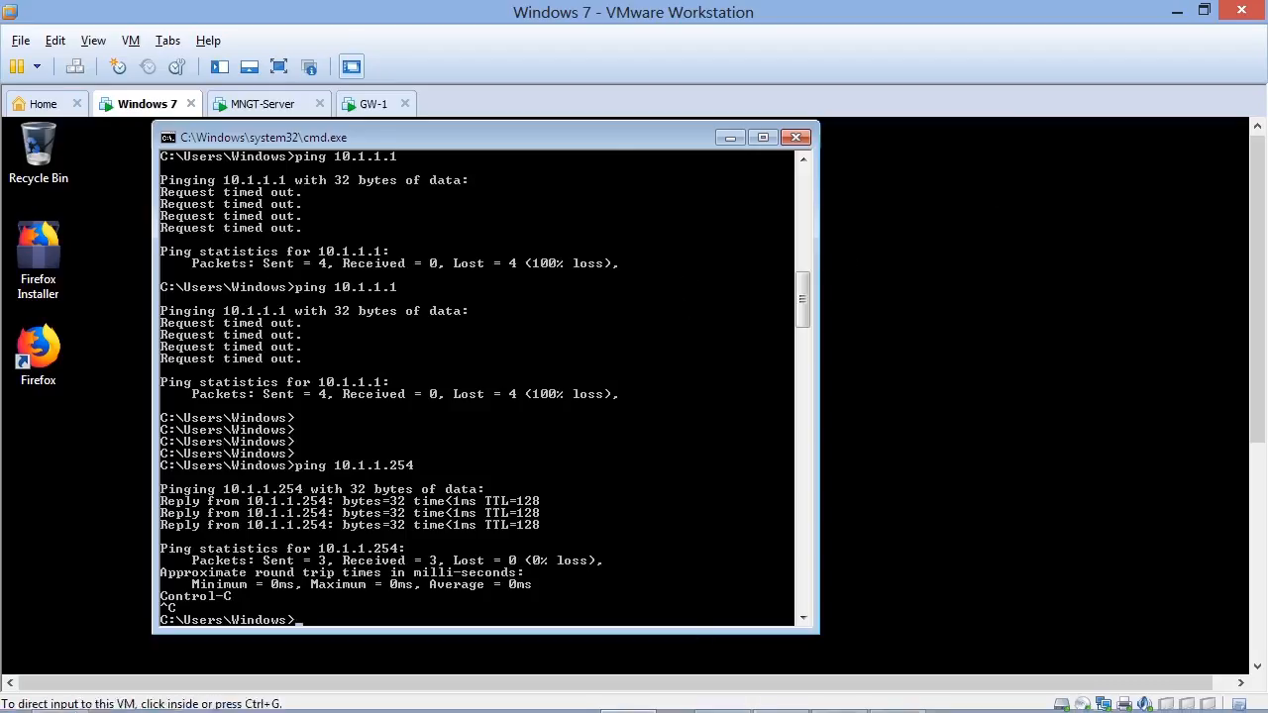
- Consult the r80.png network diagram and ping GW-1's inside address 10.1.1.1 from the Windows 7 command prompt
mouse_move(837, 711)
left_click(842, 699)
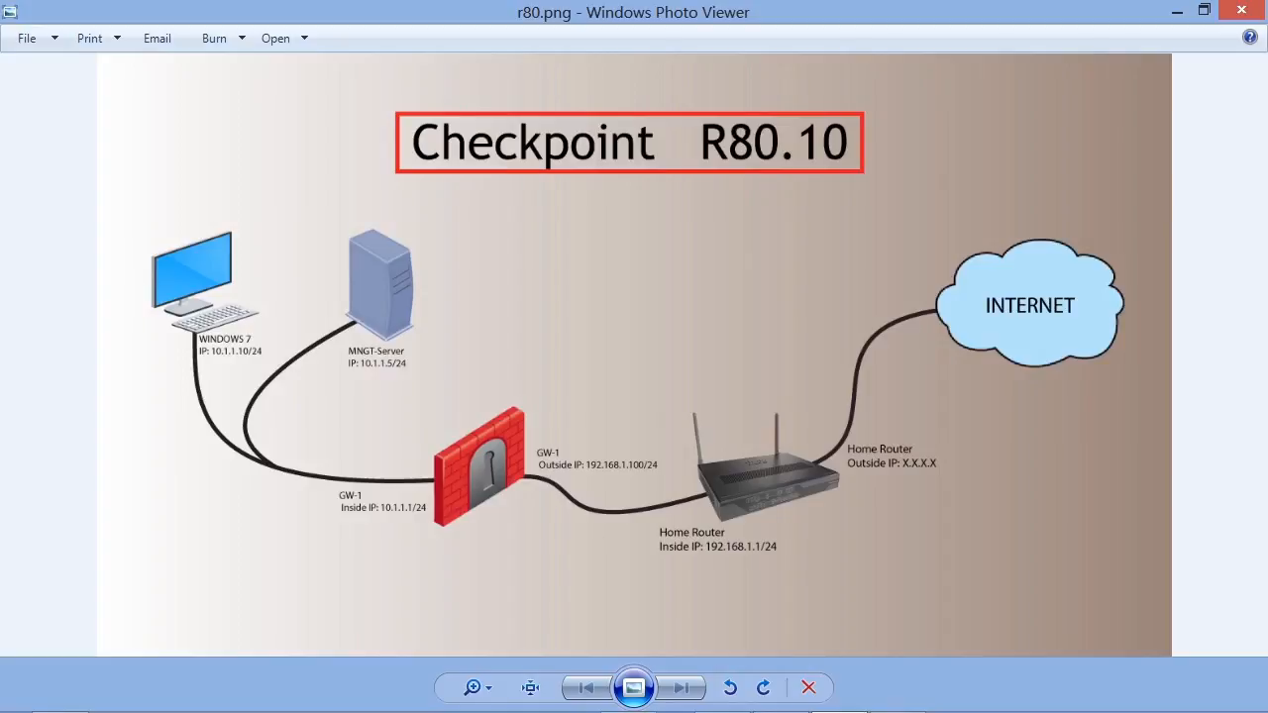
left_click(1177, 12)
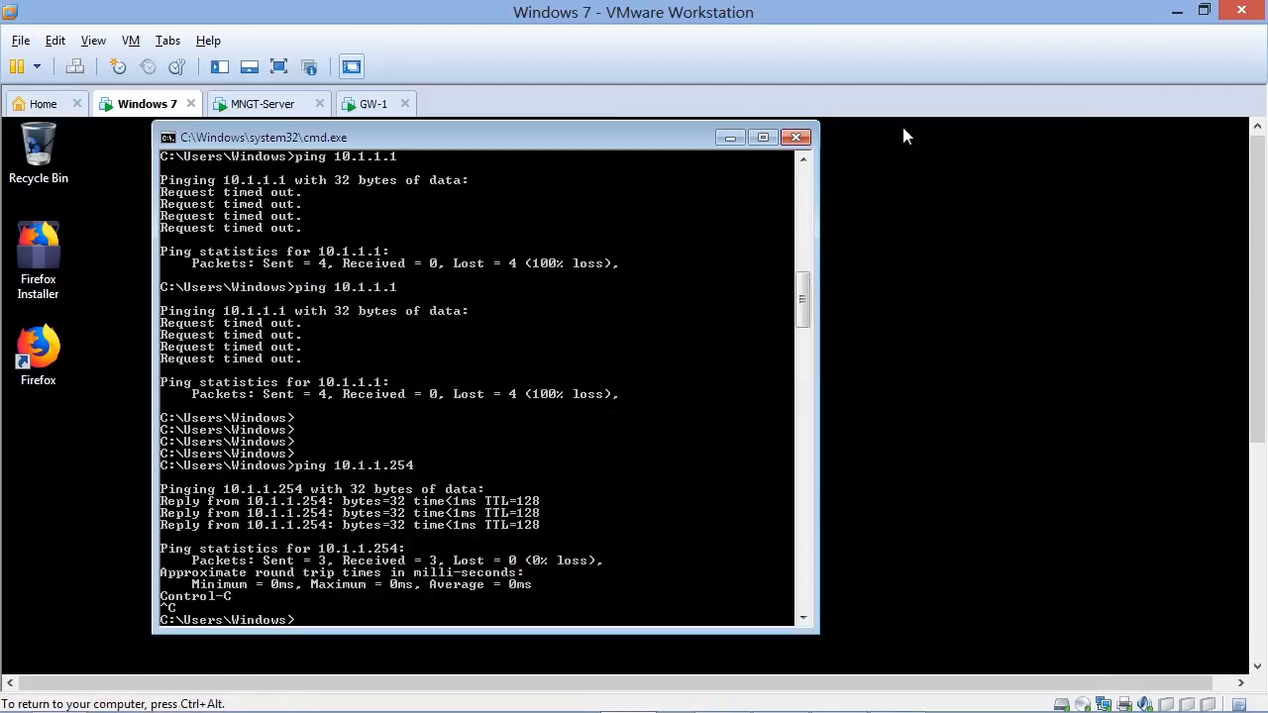
type("ping 10.1.1.1")
key("Return")
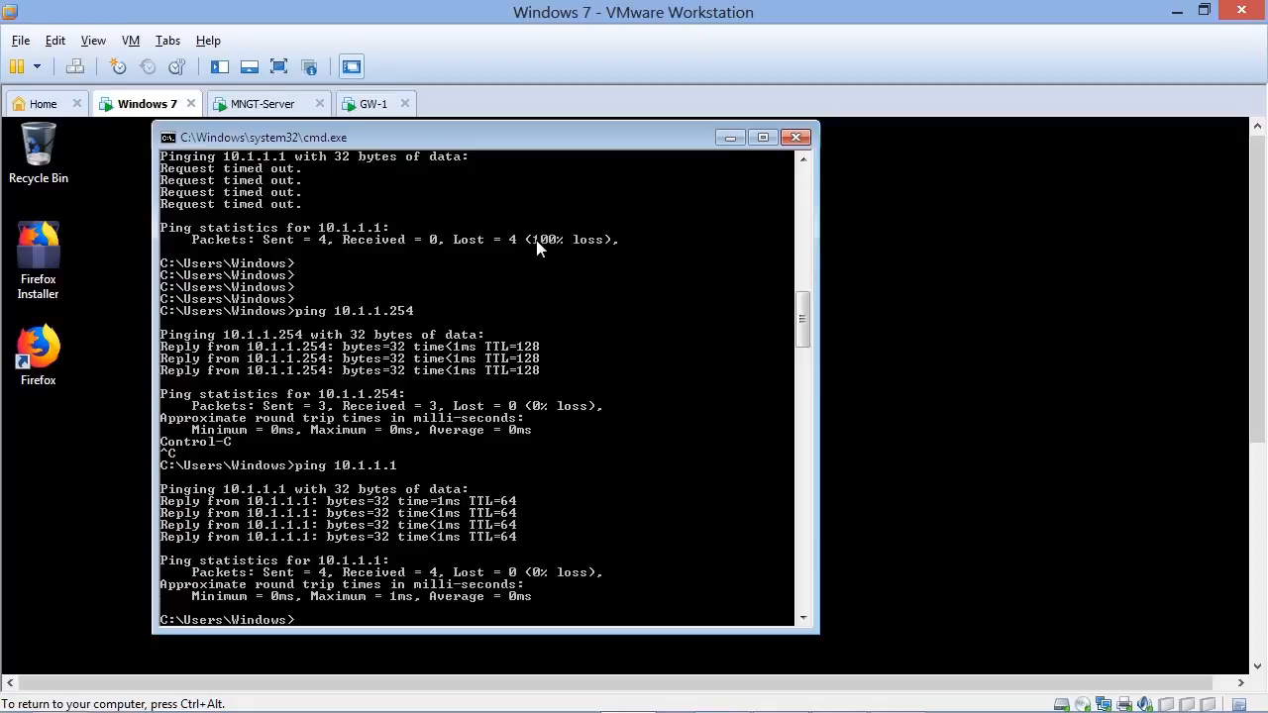
- Ping GW-1's outside address 192.168.1.100 from the Windows 7 command prompt
type("ping 192.168.1.100")
key("Return")
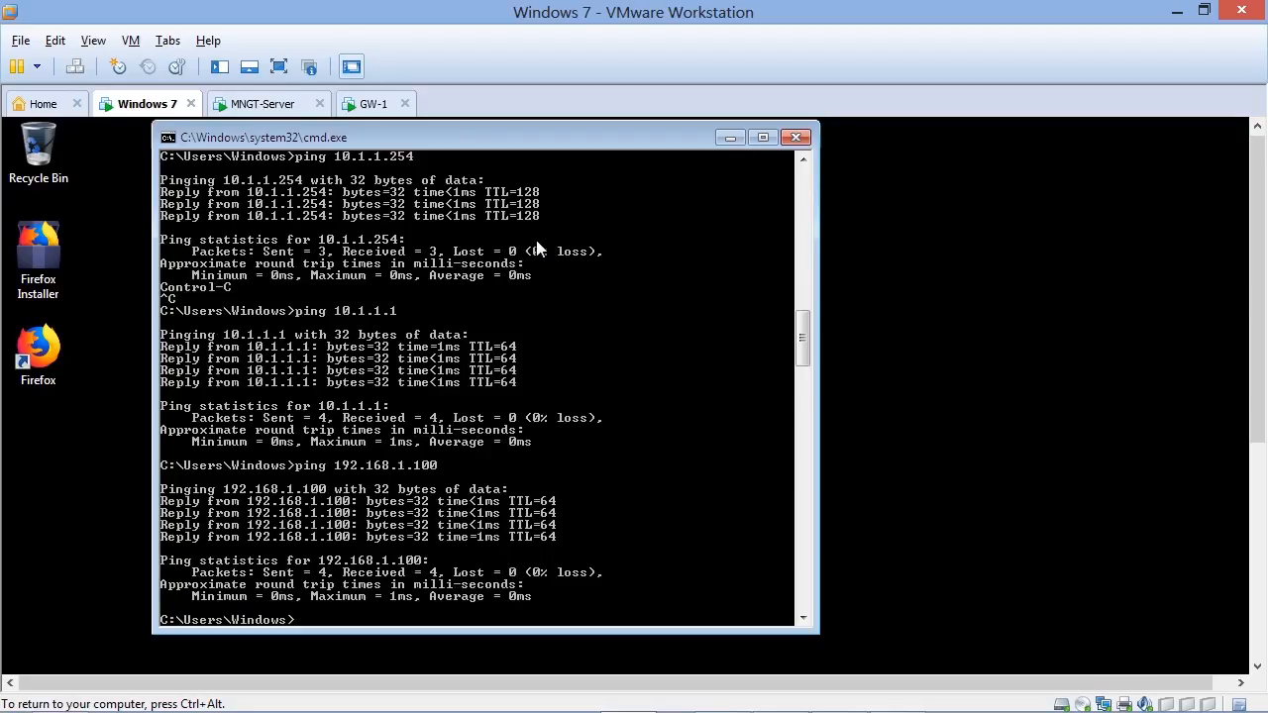
- Check the home router's inside address in the network diagram and ping 192.168.1.1 from the Windows 7 VM
mouse_move(899, 709)
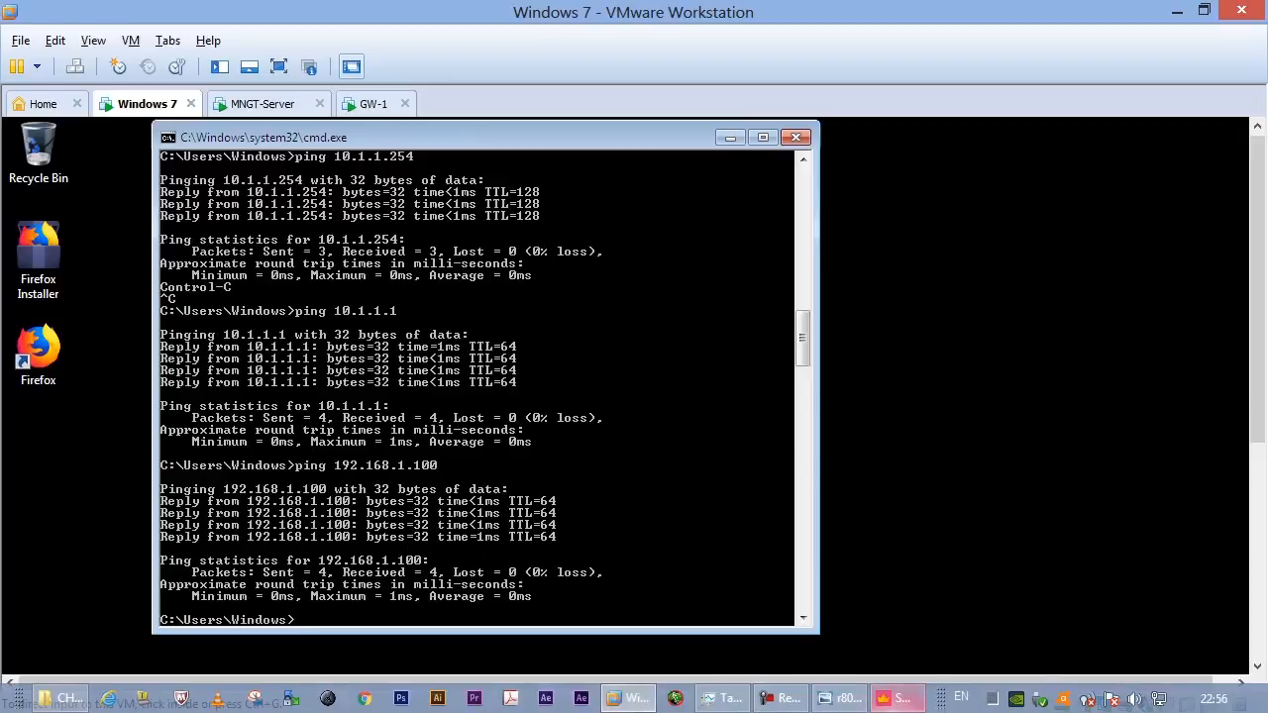
left_click(840, 699)
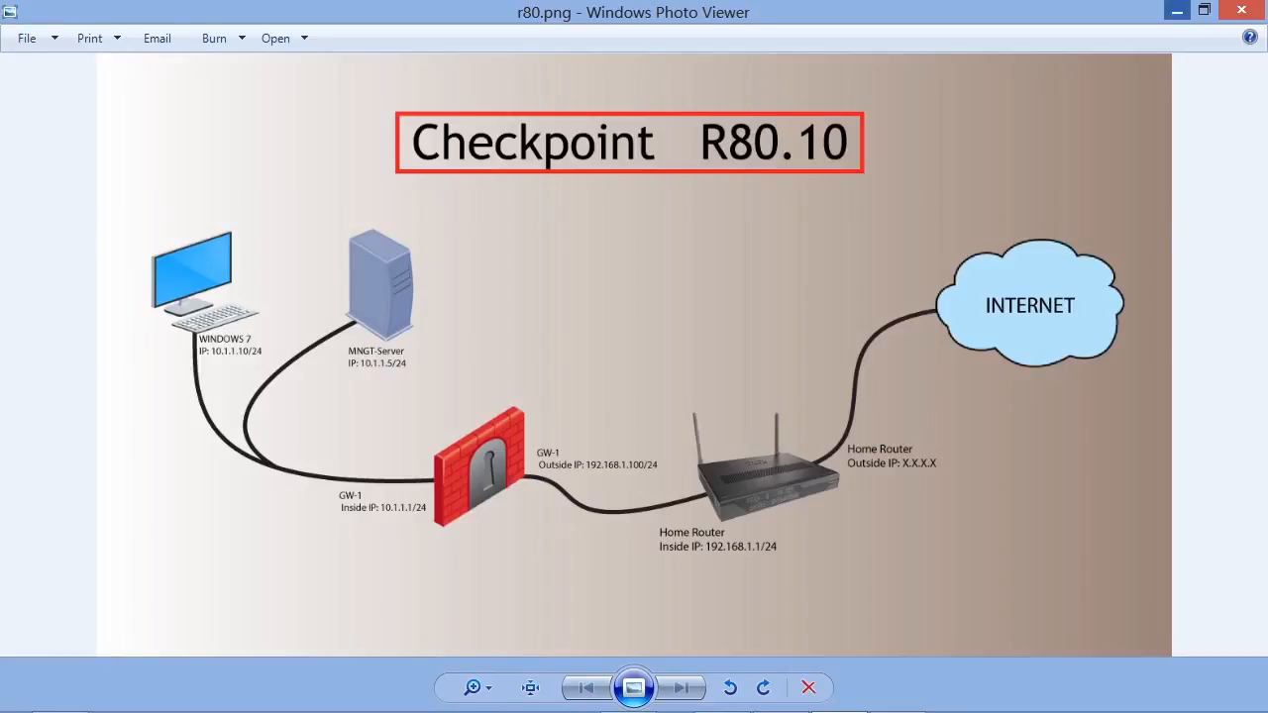
left_click(1177, 11)
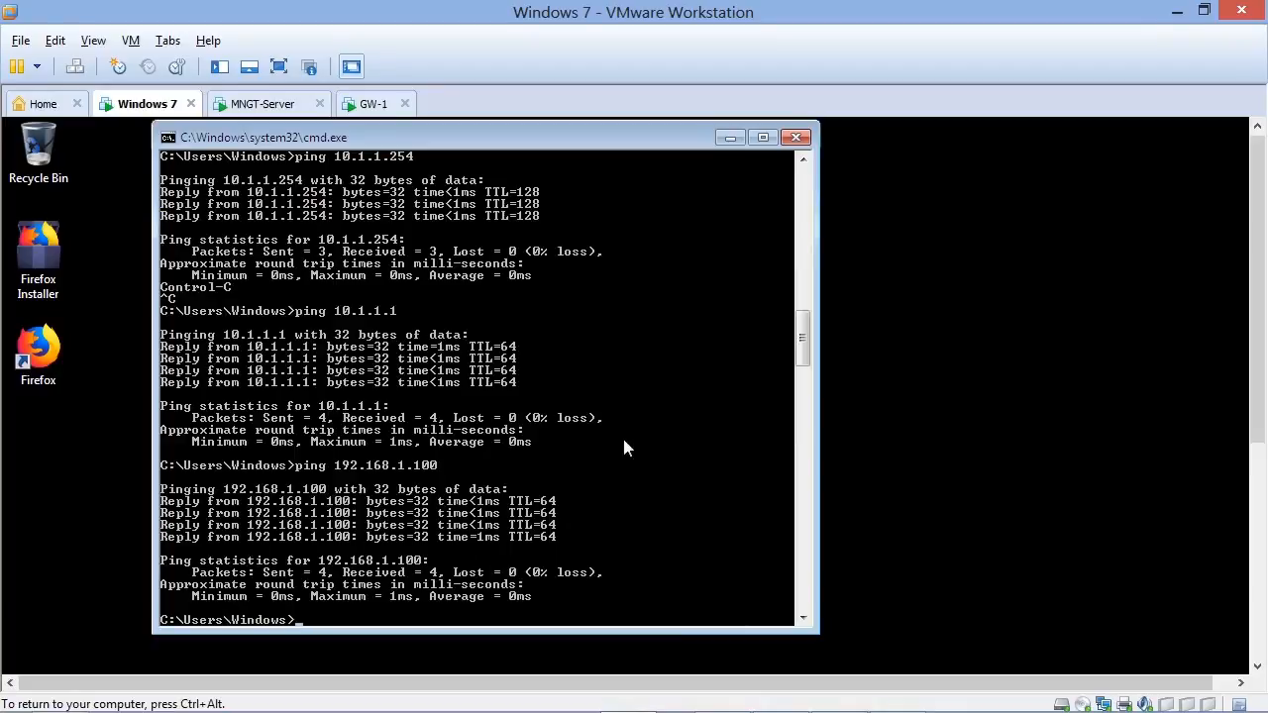
key("Up")
key("BackSpace")
key("BackSpace")
key("Return")
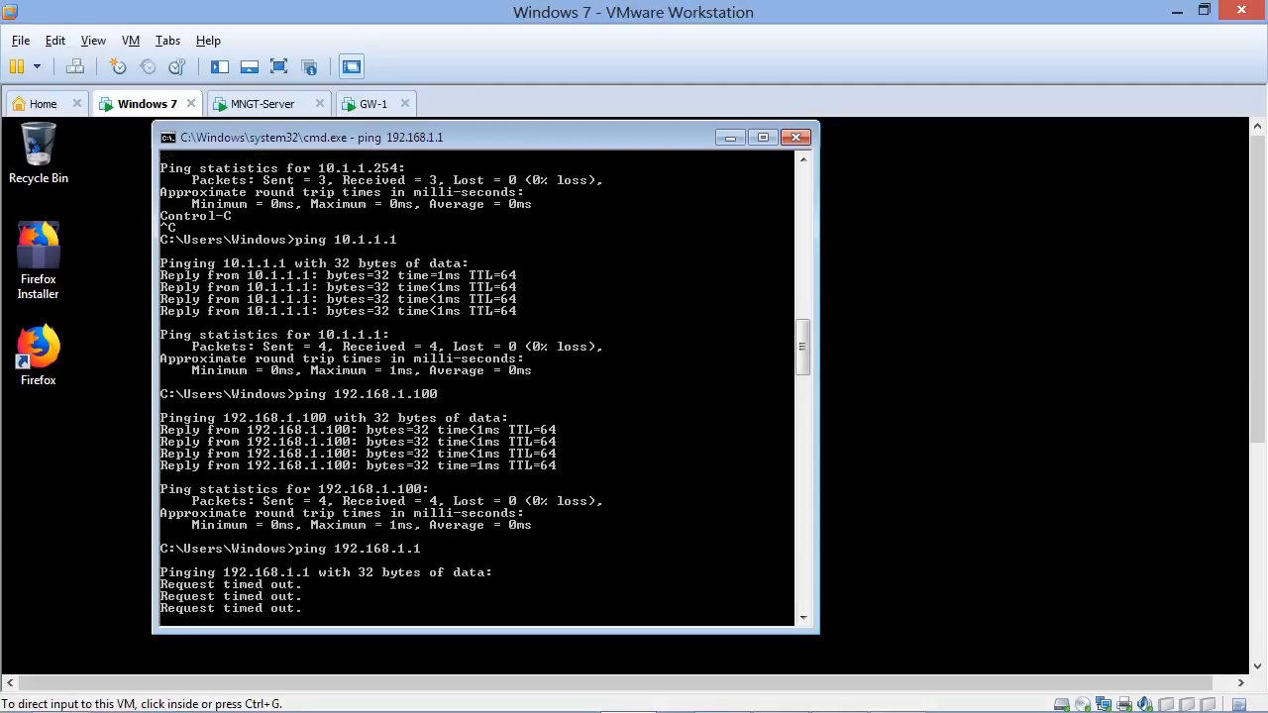
- In SmartConsole, enable automatic address translation rules on the Outbound Traffic Rule's Inside-LAN network, using Hide behind the gateway
left_click(837, 699)
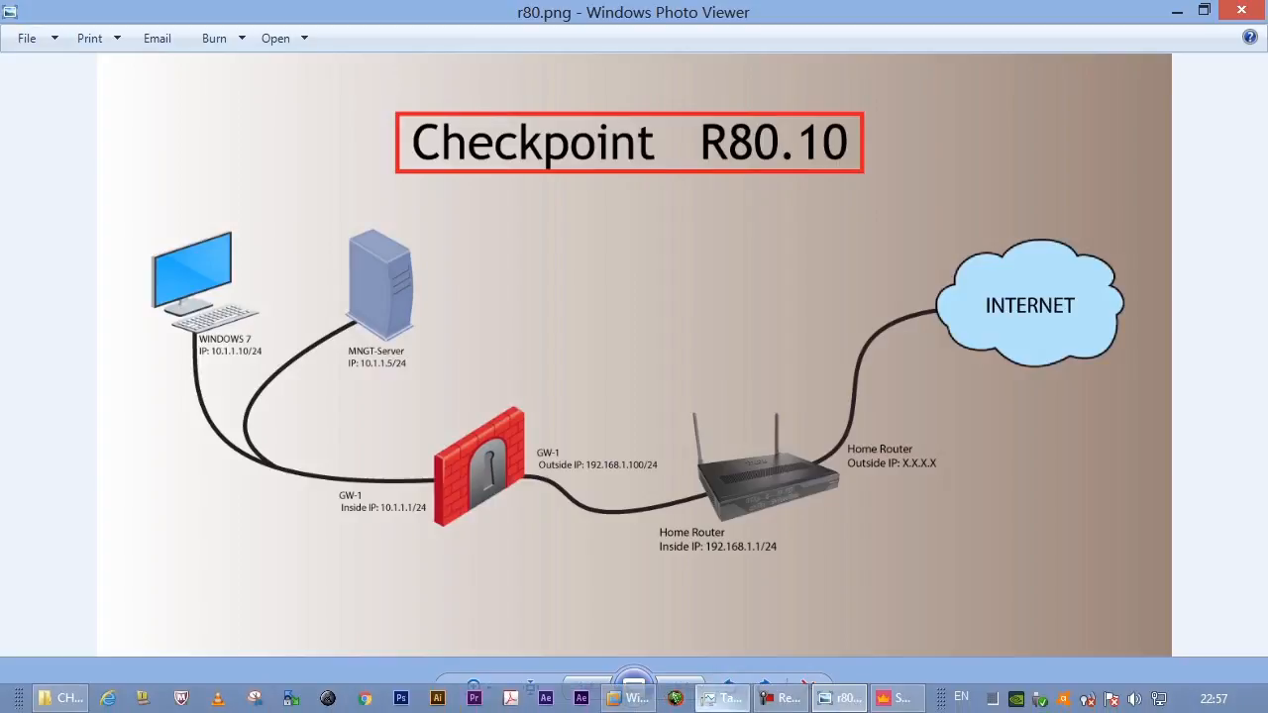
left_click(890, 698)
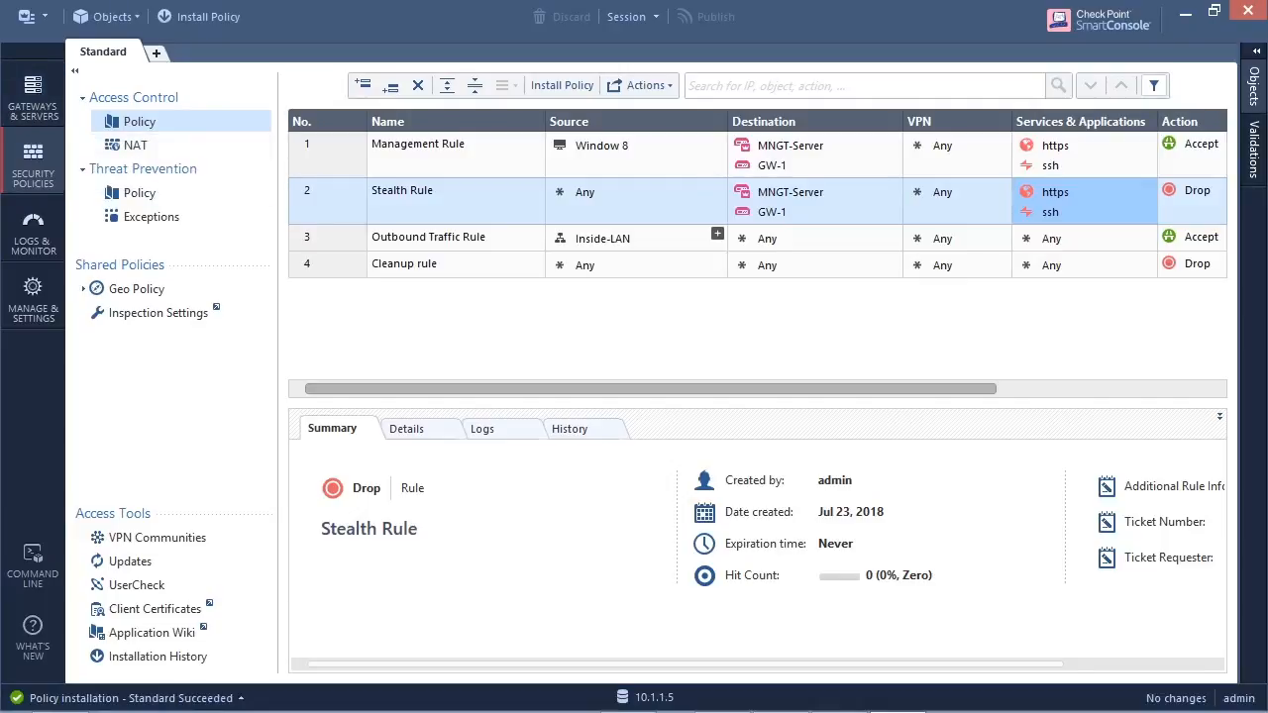
left_click(606, 239)
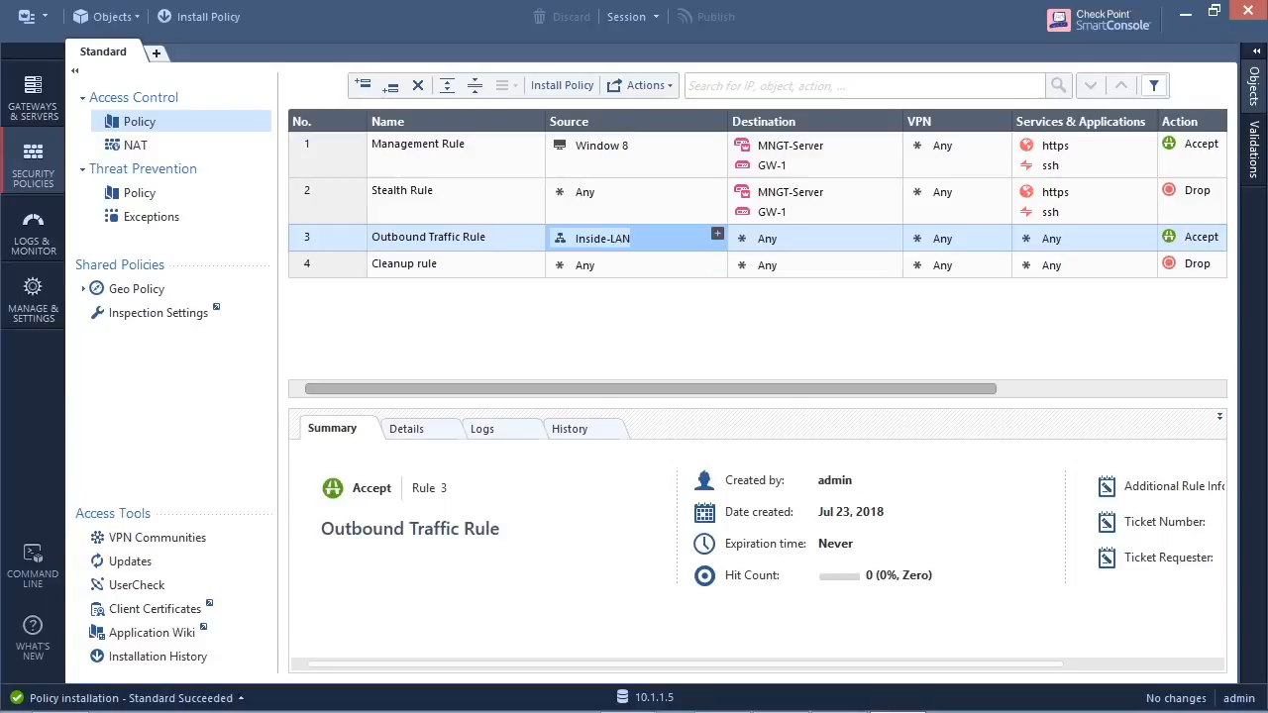
double_click(602, 239)
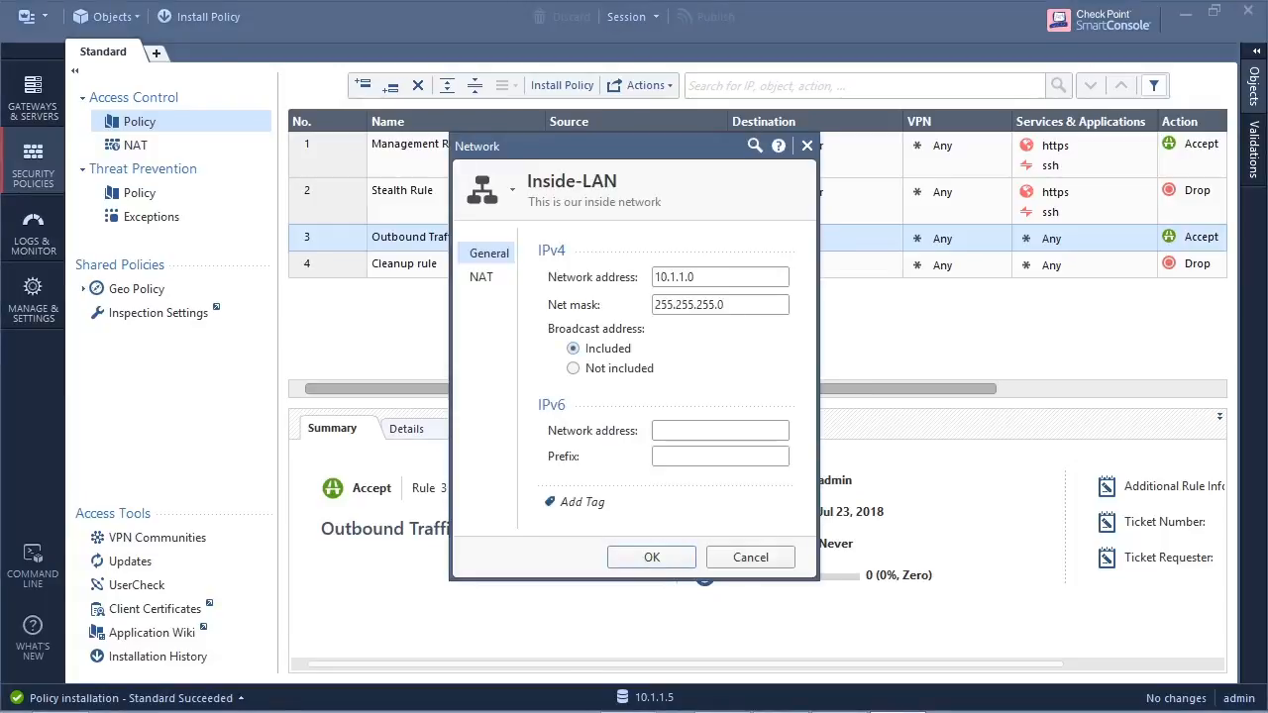
left_click(482, 277)
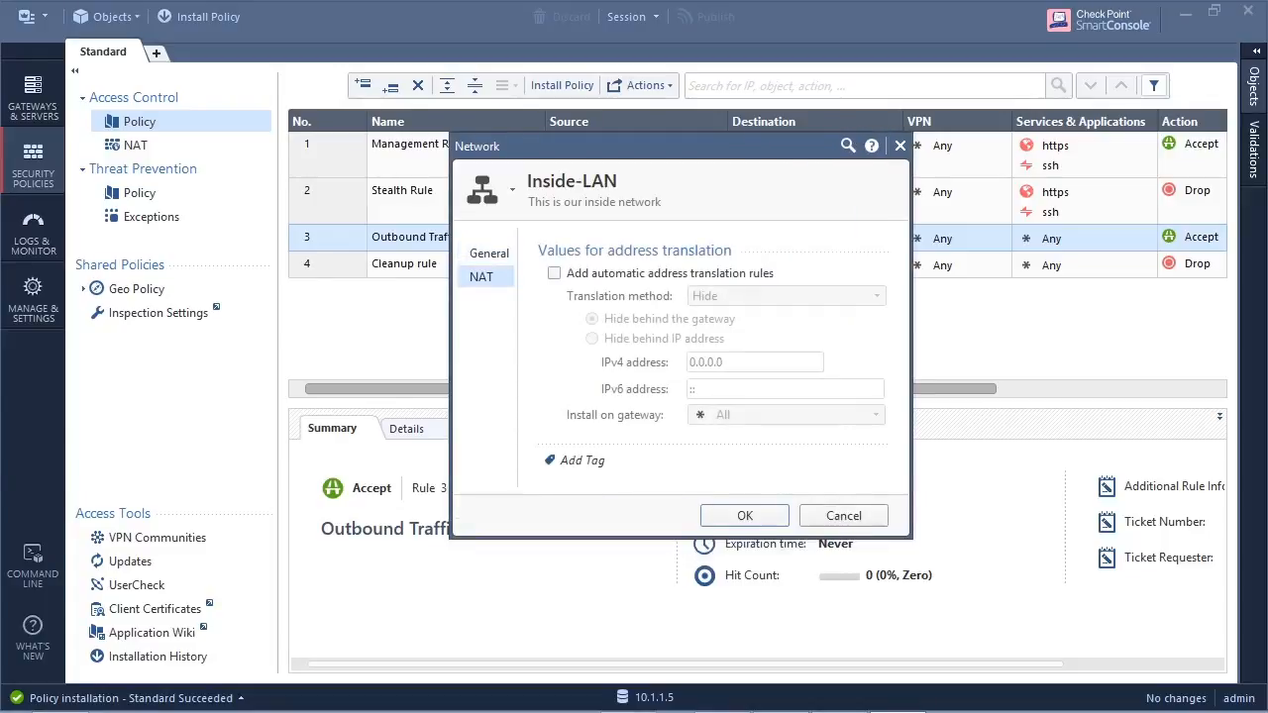
left_click(555, 273)
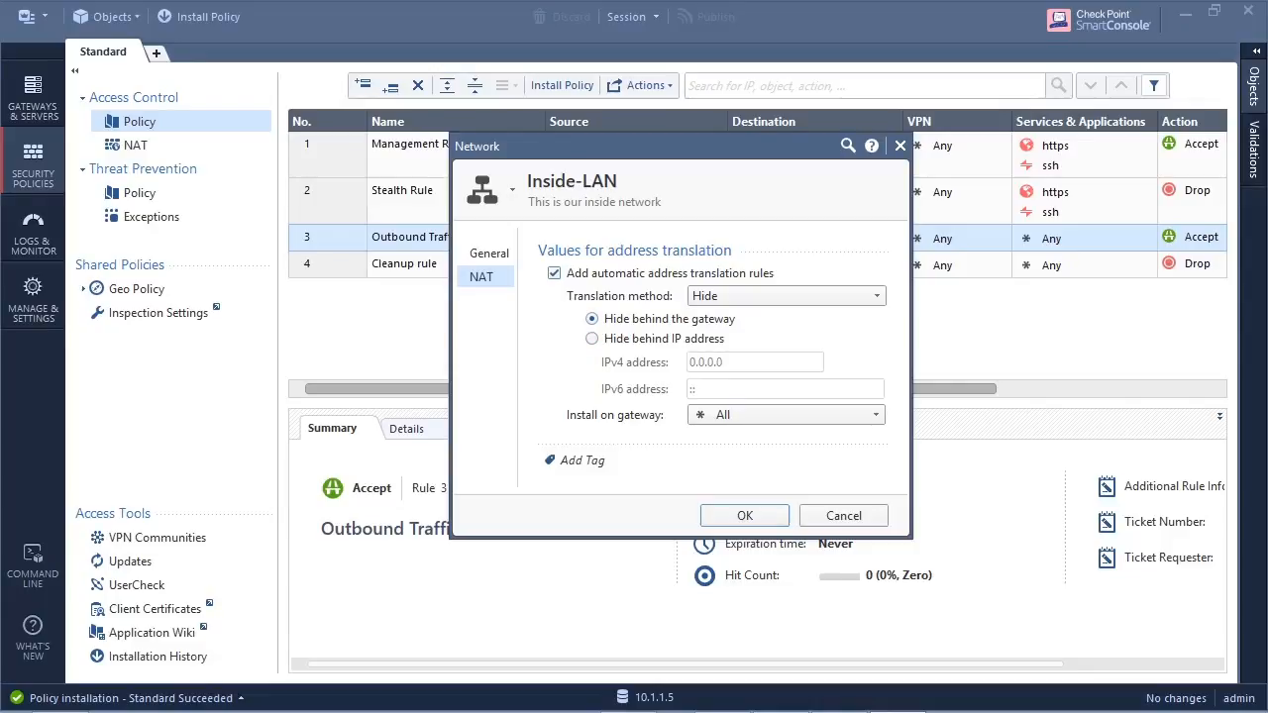
left_click(745, 516)
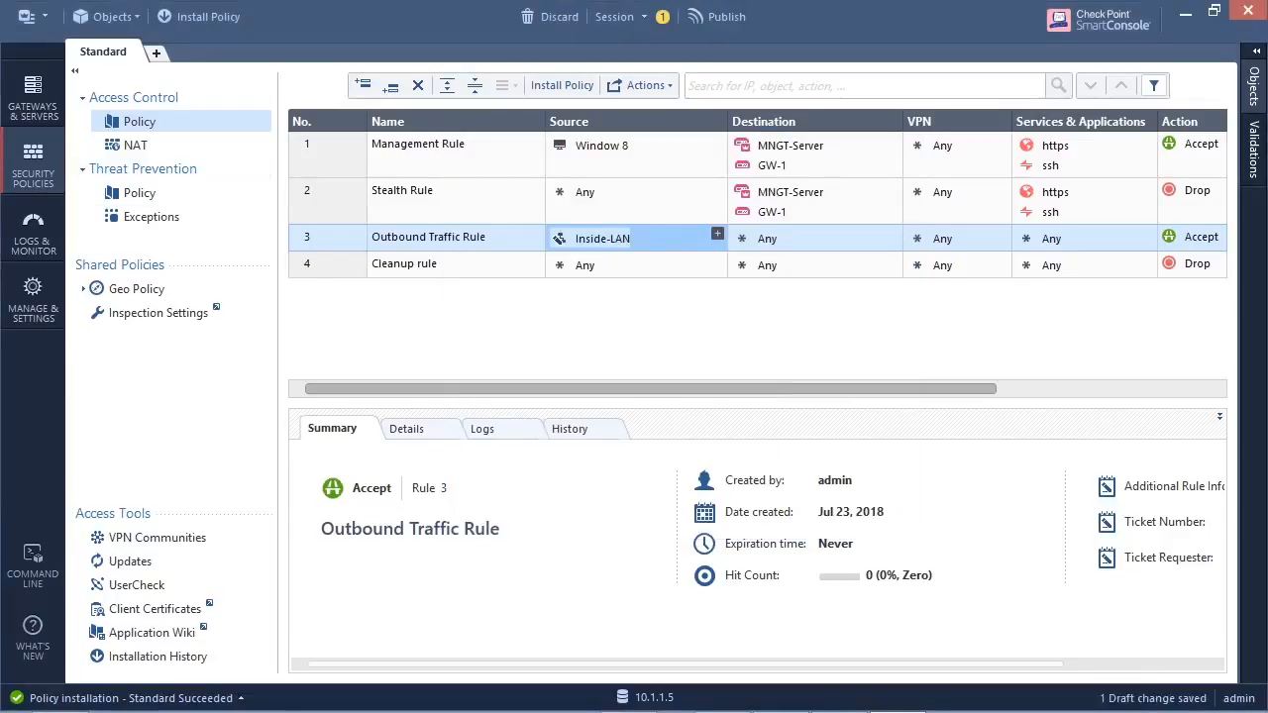
- Publish the NAT change, install the Standard policy with Access Control and Threat Prevention on GW-1, and check the installation task
left_click(199, 17)
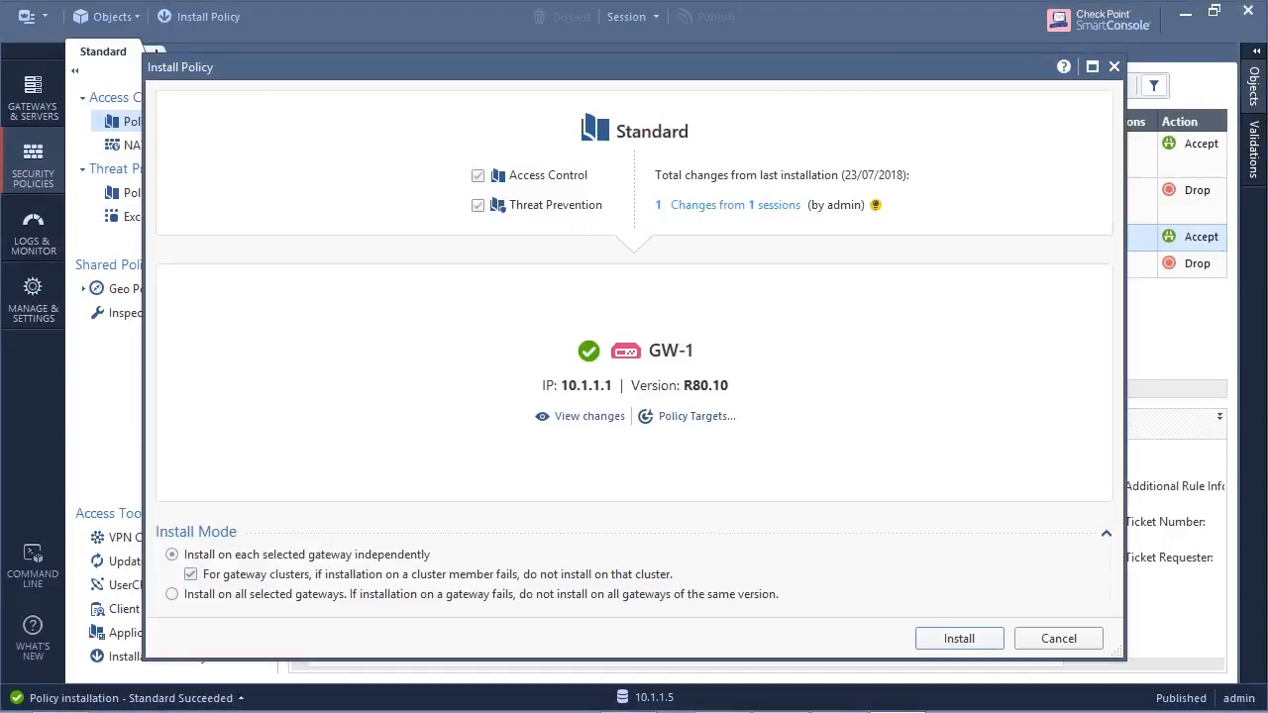
key("Return")
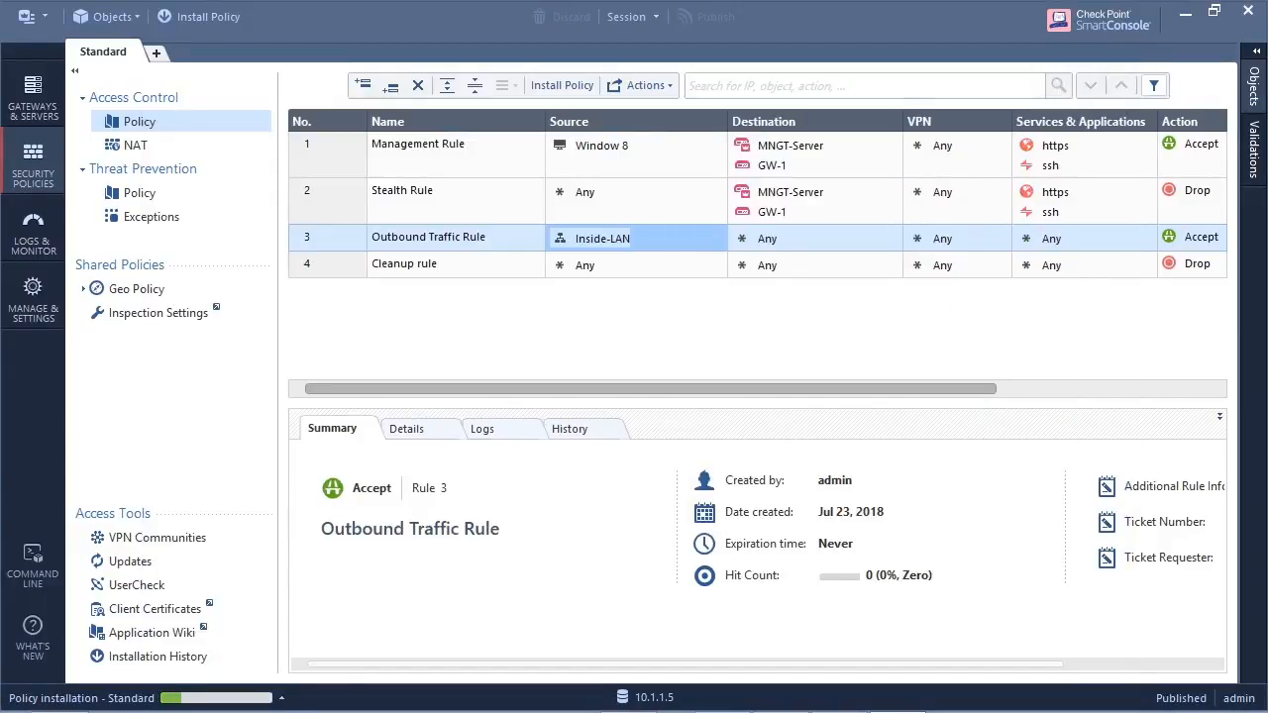
left_click(109, 699)
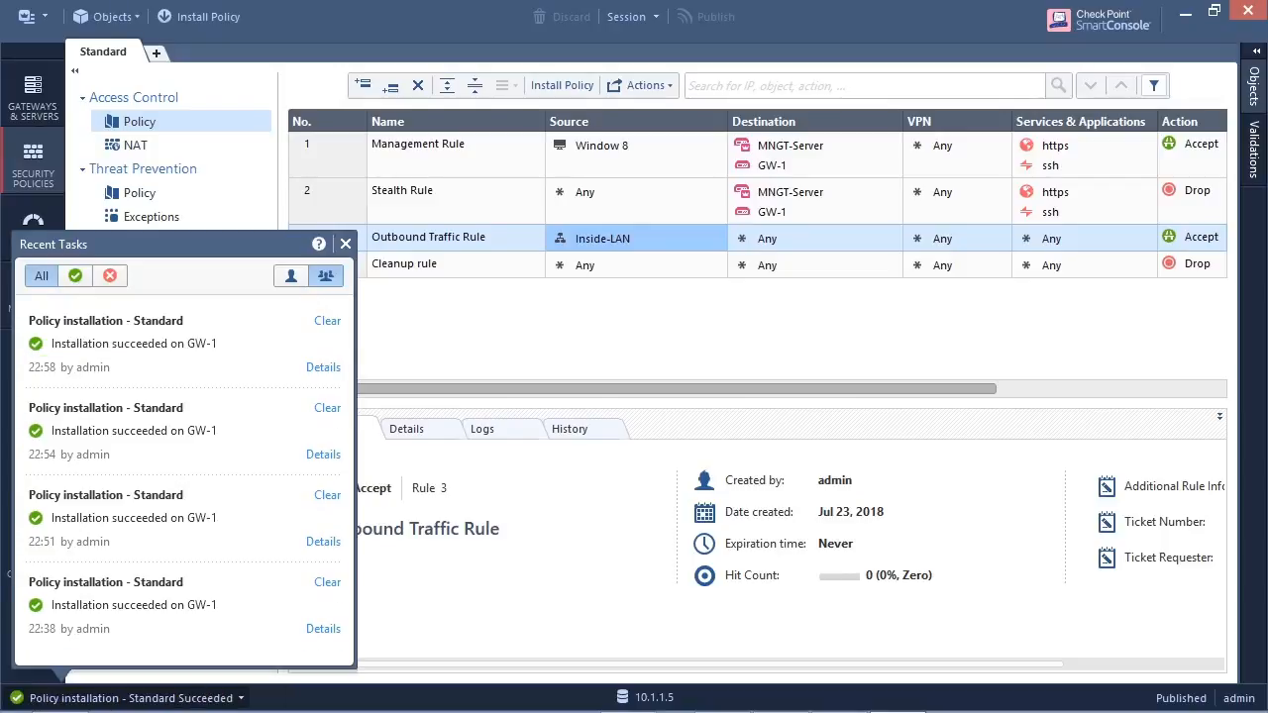
left_click(344, 244)
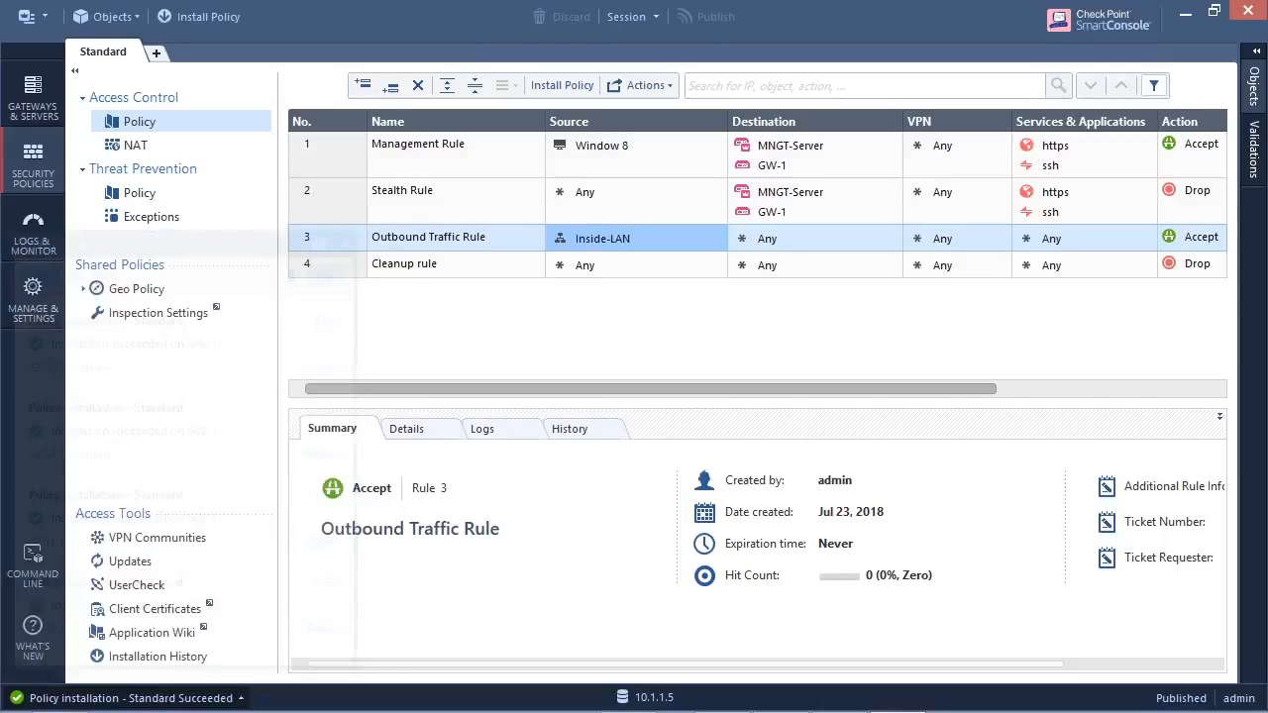
- Return to the Windows 7 VM's command prompt and repeat the ping to the home router at 192.168.1.1
left_click(1186, 12)
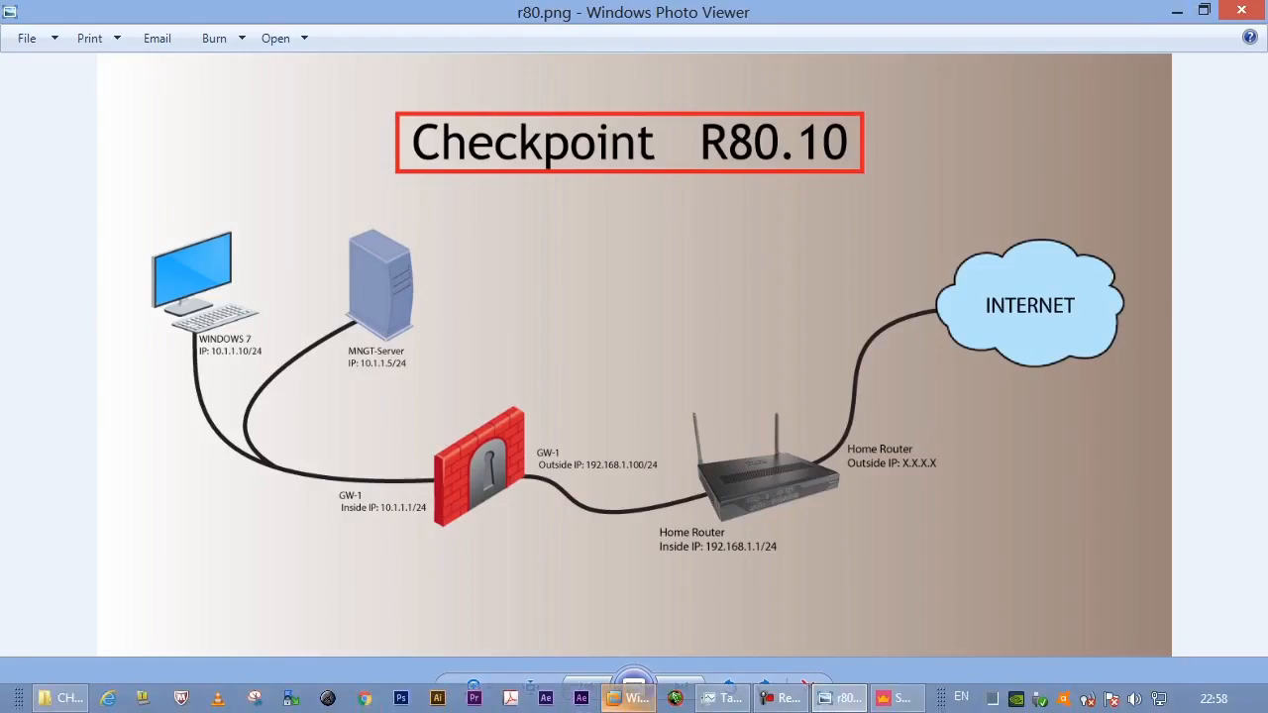
left_click(626, 699)
left_click(437, 383)
key("Up")
key("Return")
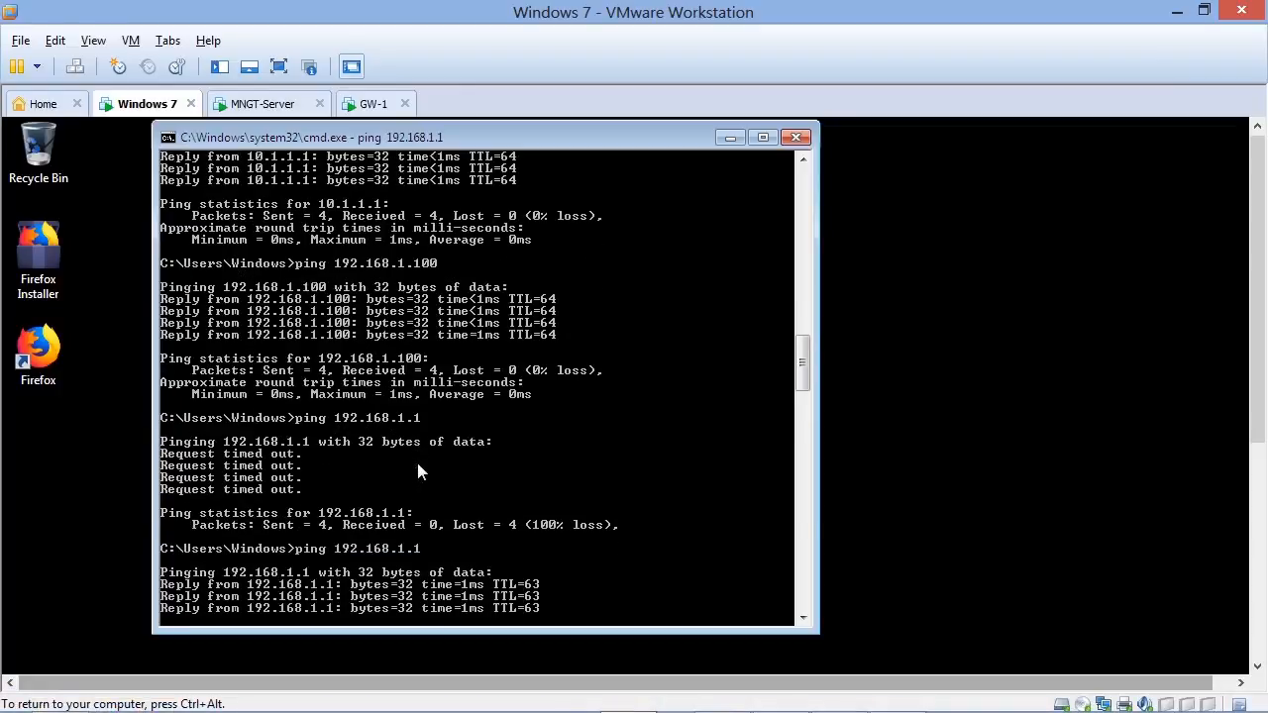
key("ctrl+x")
key("BackSpace")
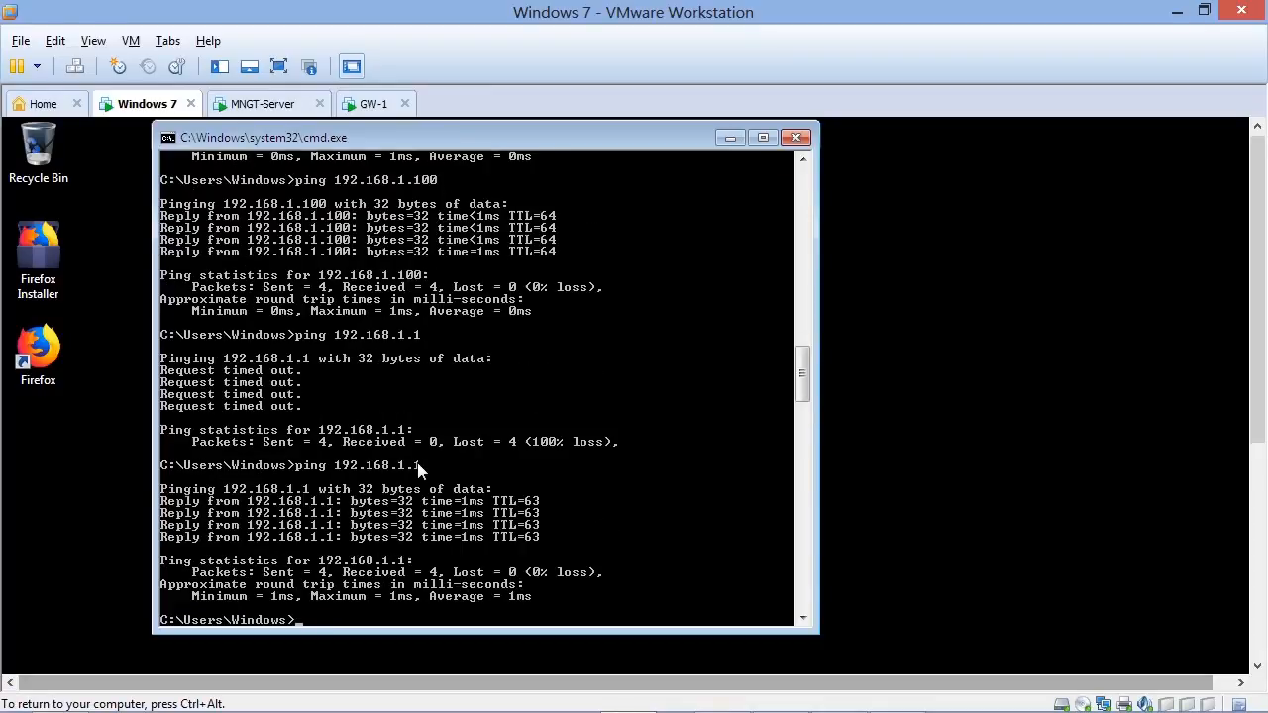
- Ping the public address 8.8.8.8 from the Windows 7 VM and interrupt it after a few replies
type("ping 8.8.8.8")
key("Return")
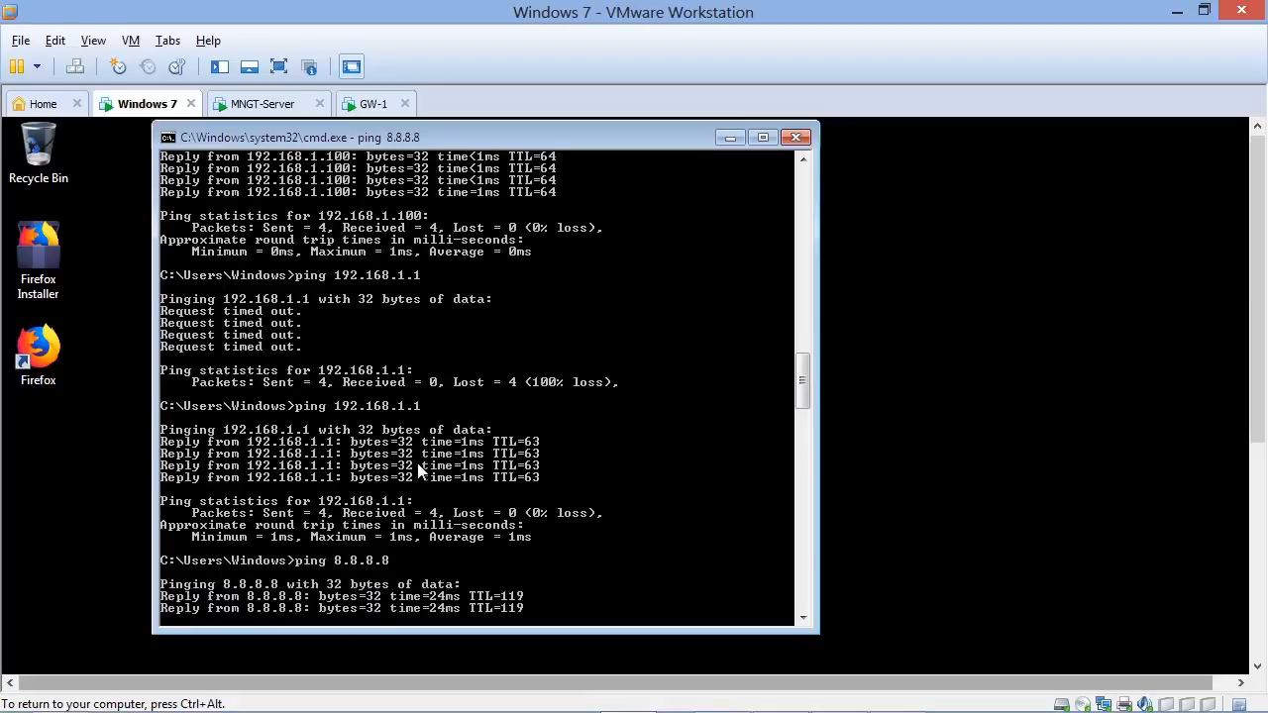
key("ctrl+c")
key("Return")
key("Return")
key("Return")
key("Return")
key("Return")
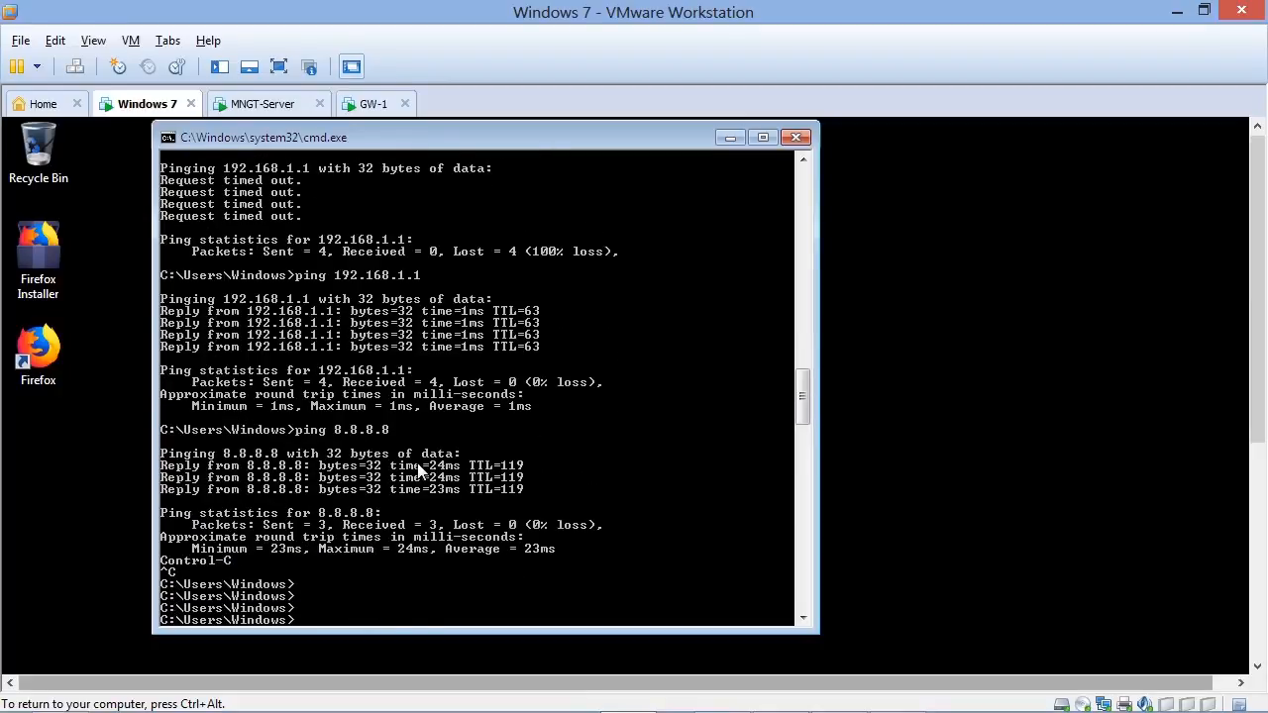
type("po9ng")
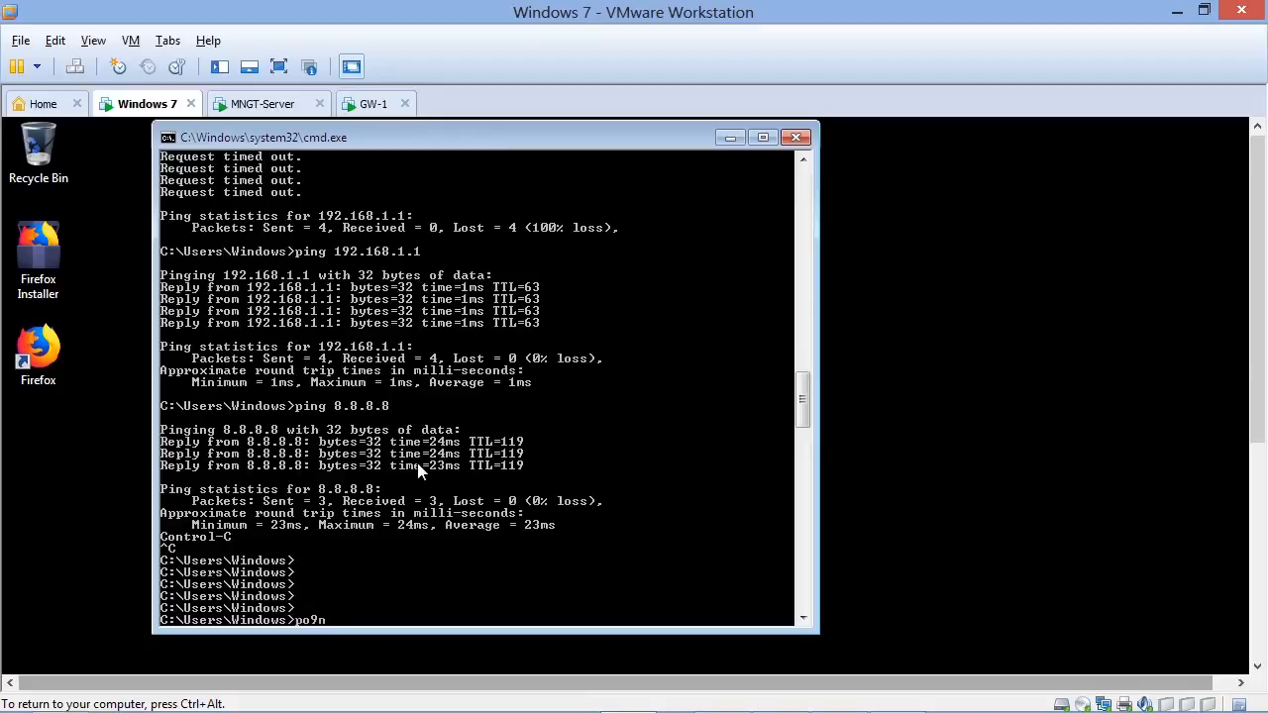
key("BackSpace")
key("BackSpace")
key("BackSpace")
key("BackSpace")
key("BackSpace")
type("ping www.google")
key("Return")
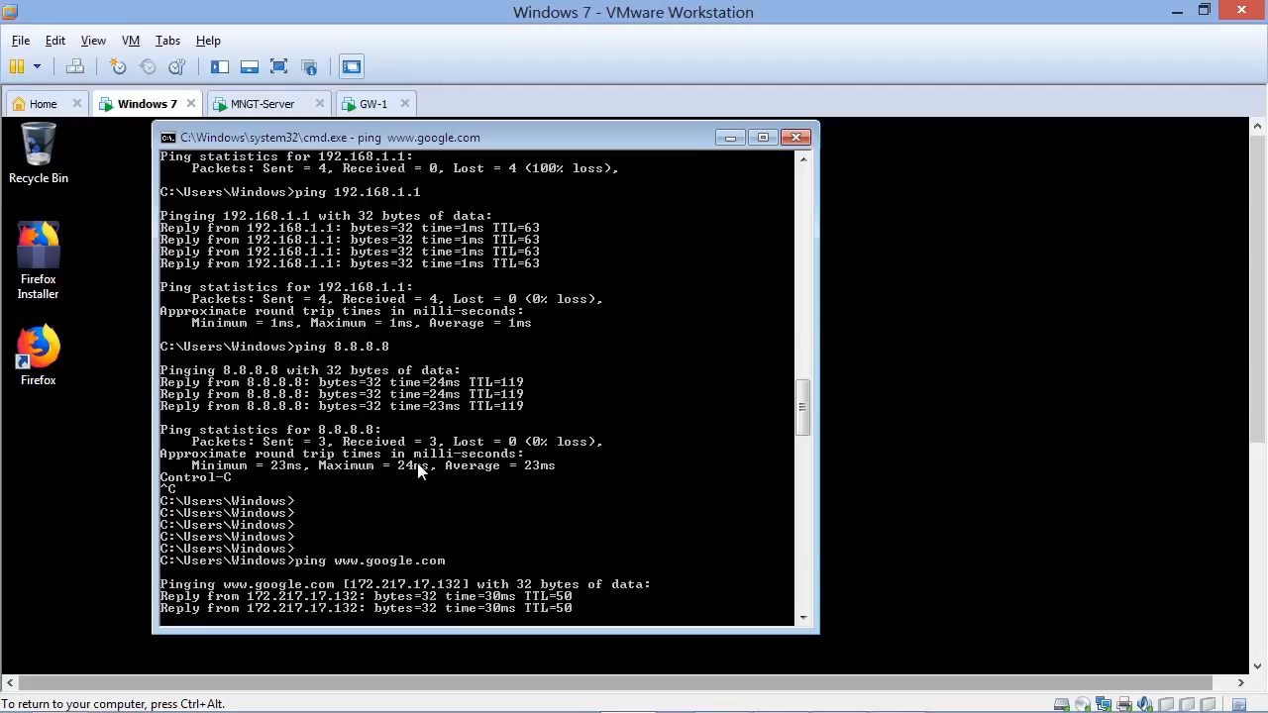
key("ctrl+c")
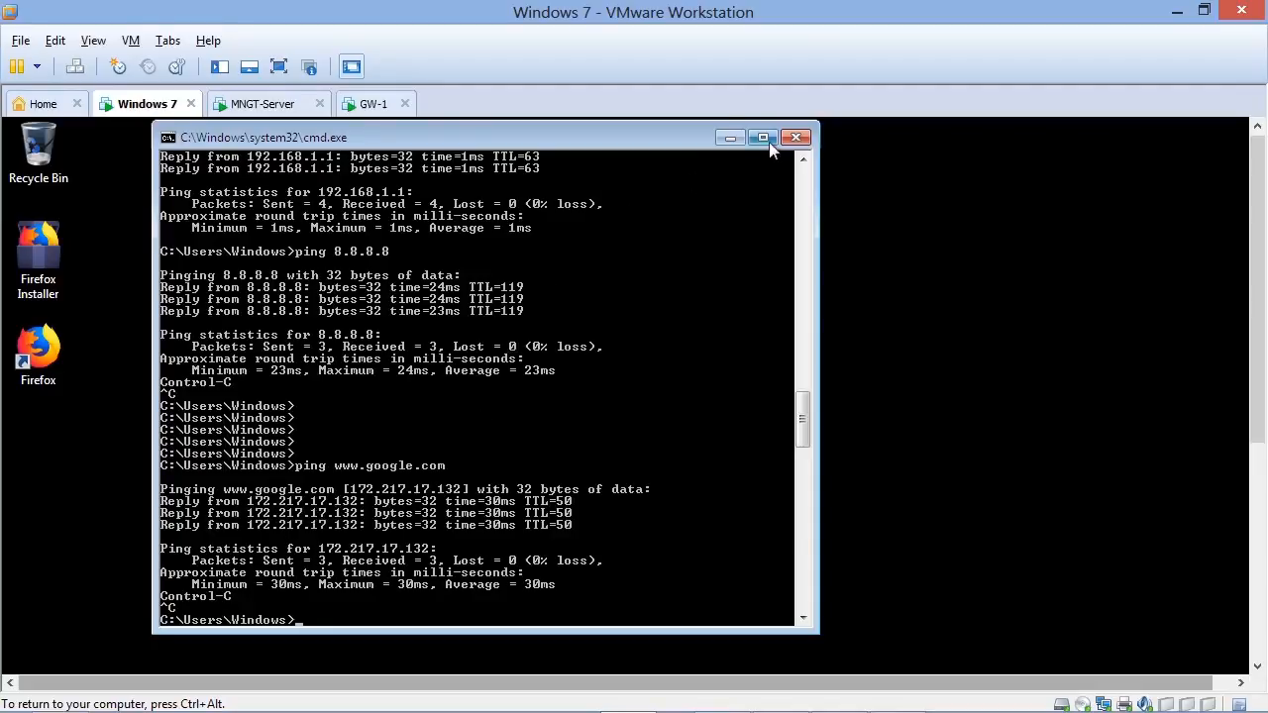
left_click(799, 140)
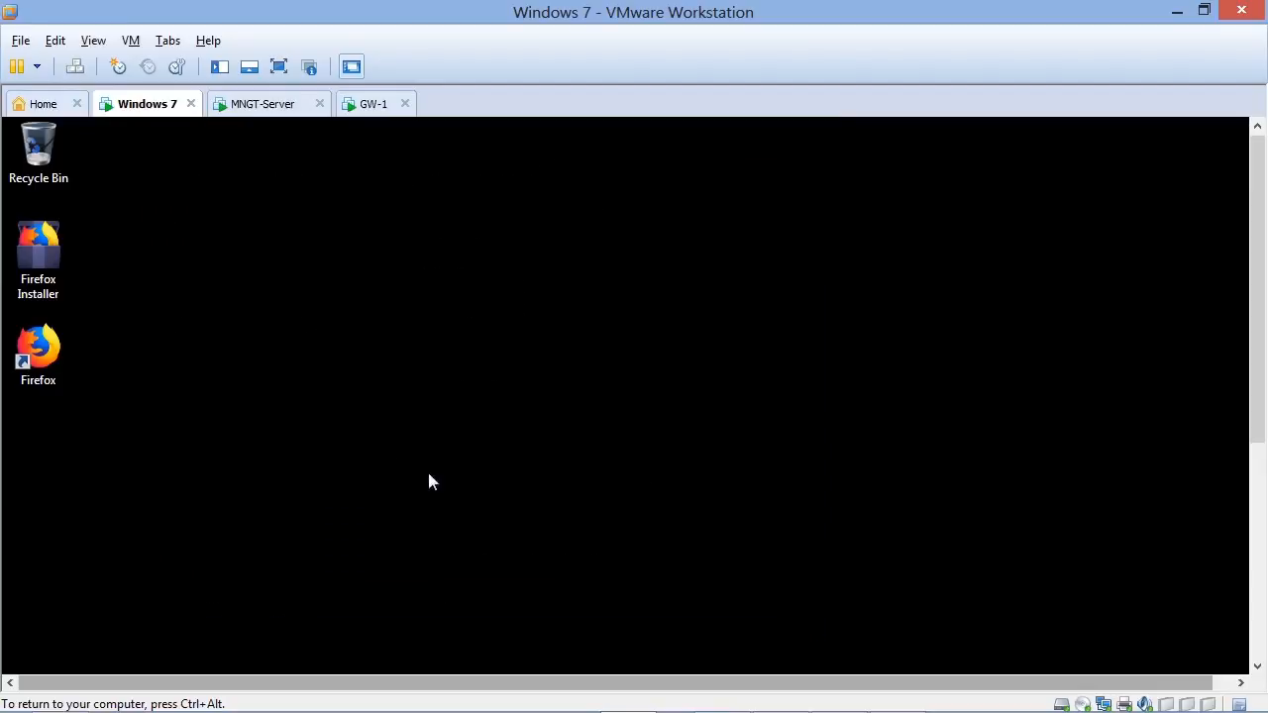
double_click(54, 332)
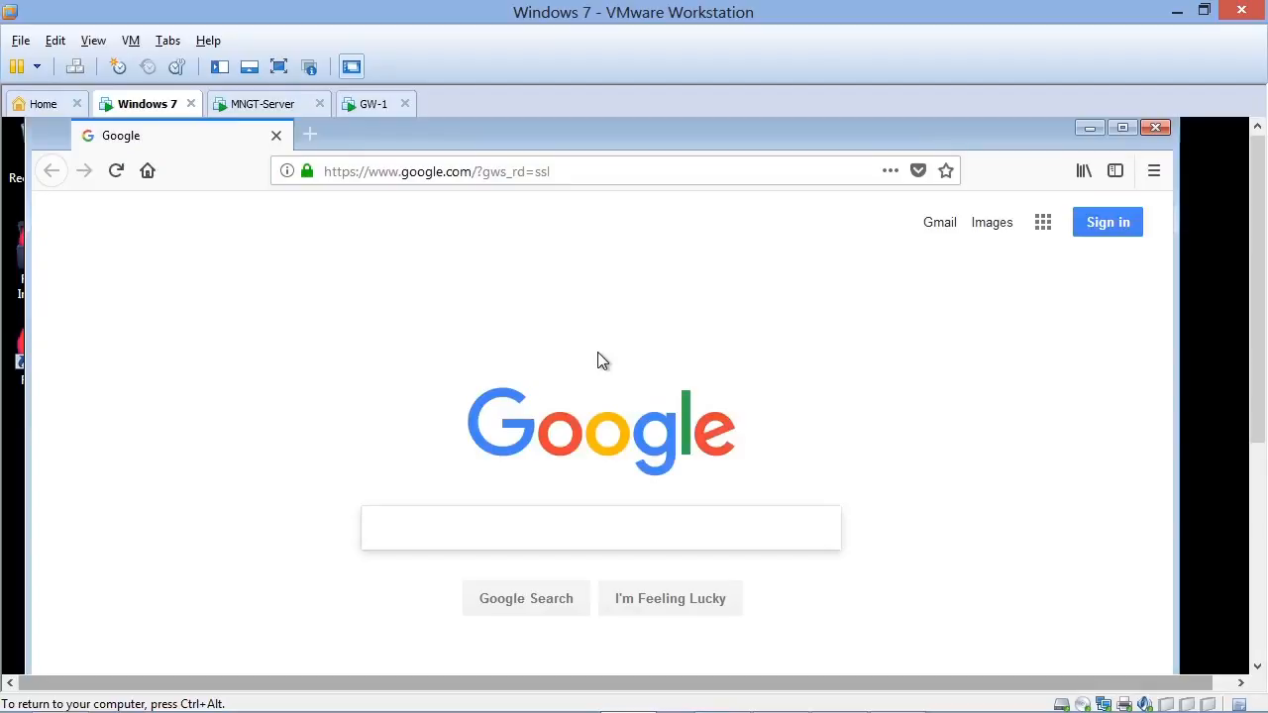
left_click(572, 174)
type("ww")
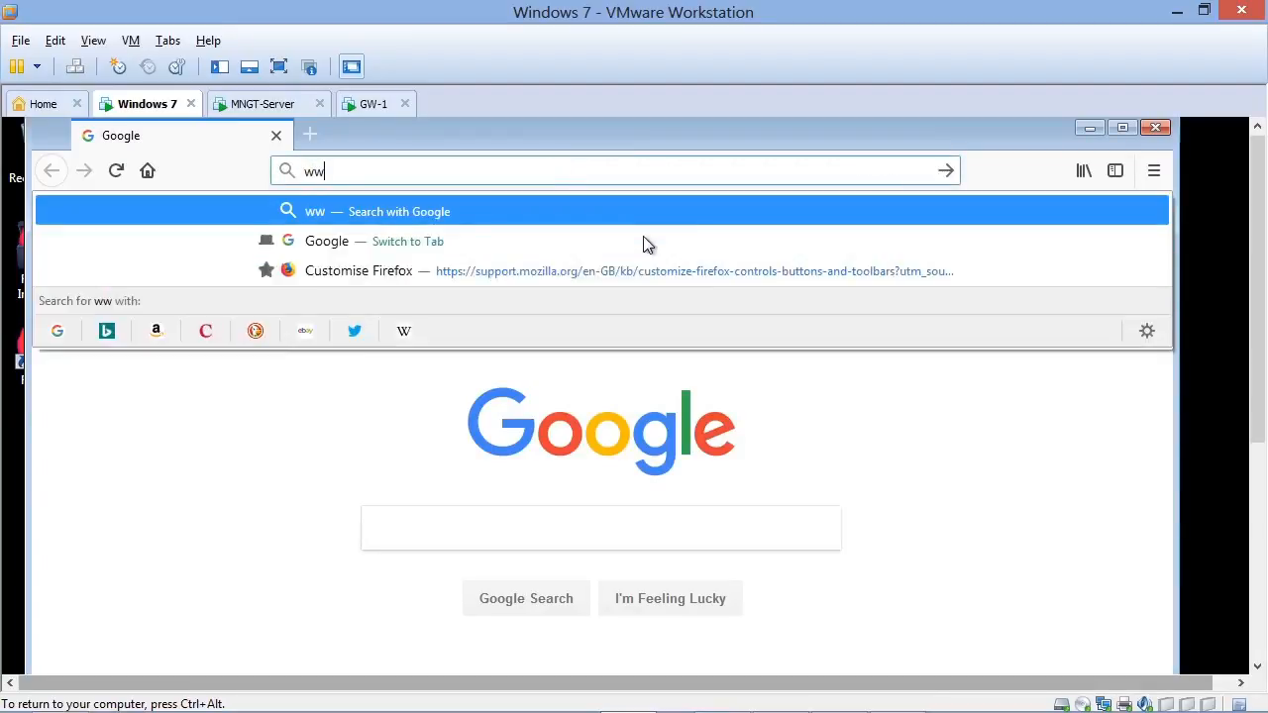
type("w.vic")
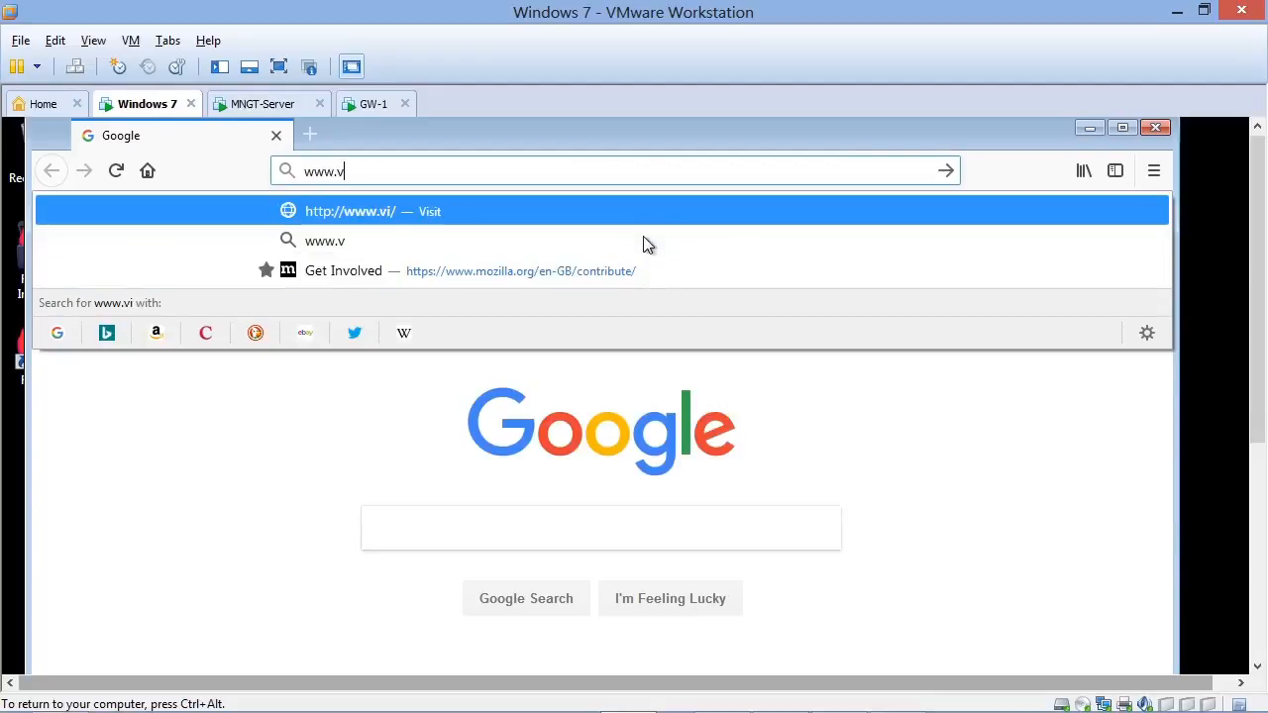
key("BackSpace")
type("deo")
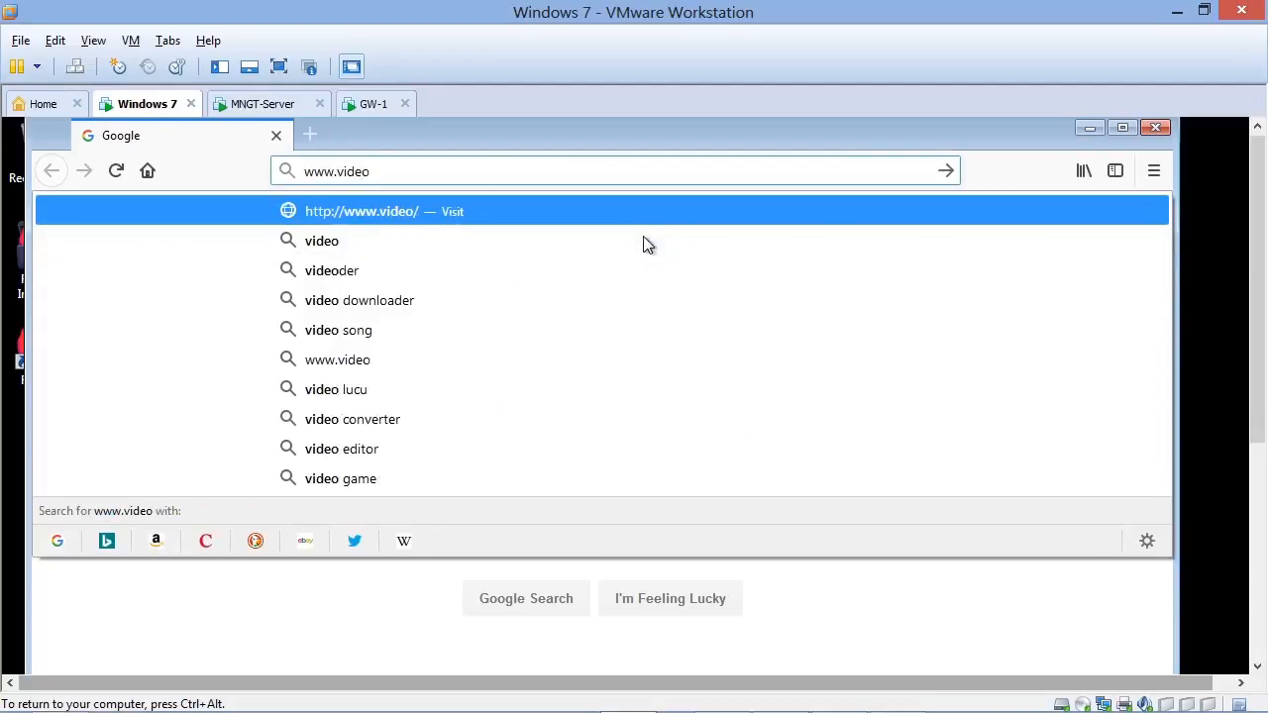
type("copilot.net")
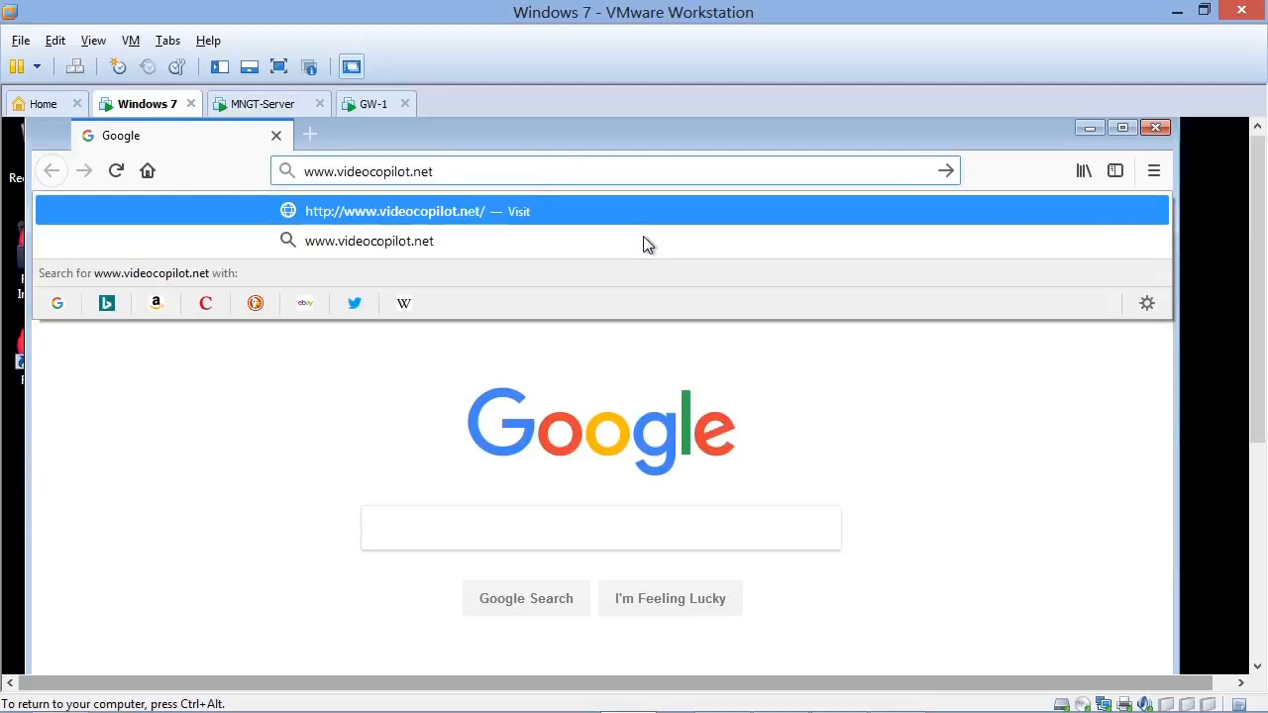
key("Return")
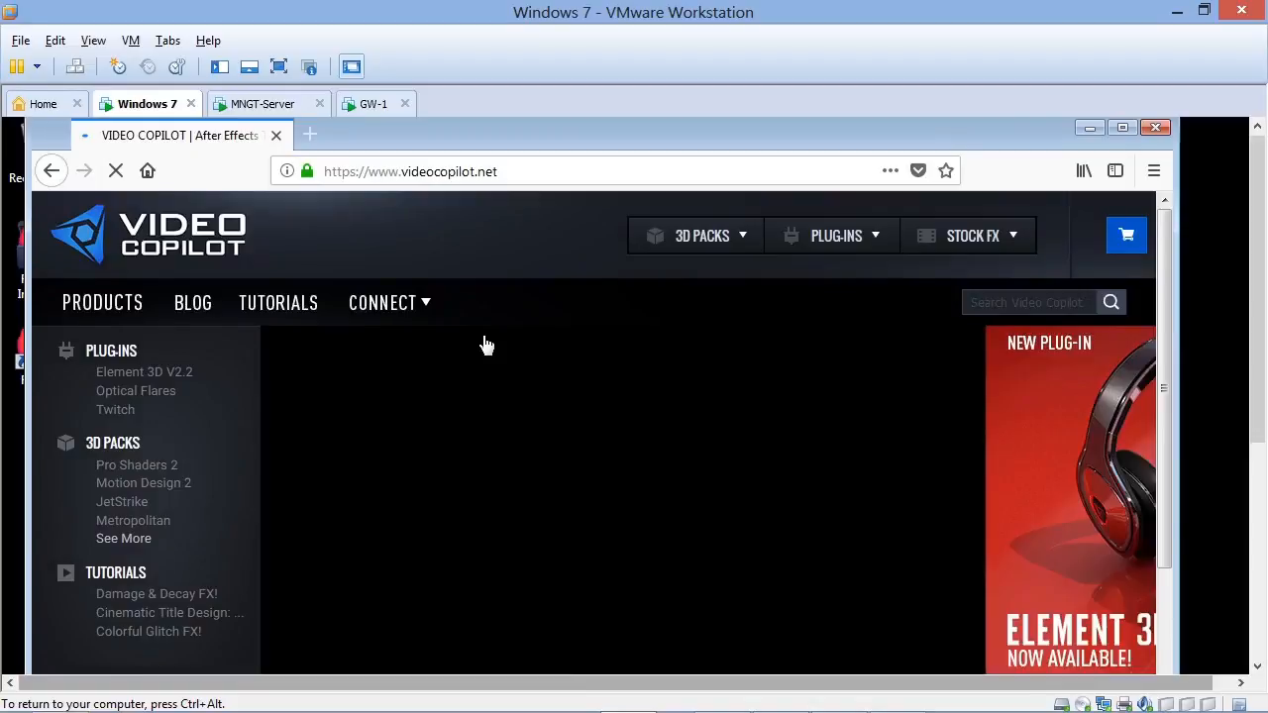
- Look through the Video Copilot home page to check that its content loads over the internet connection
scroll(487, 344, "down", 10)
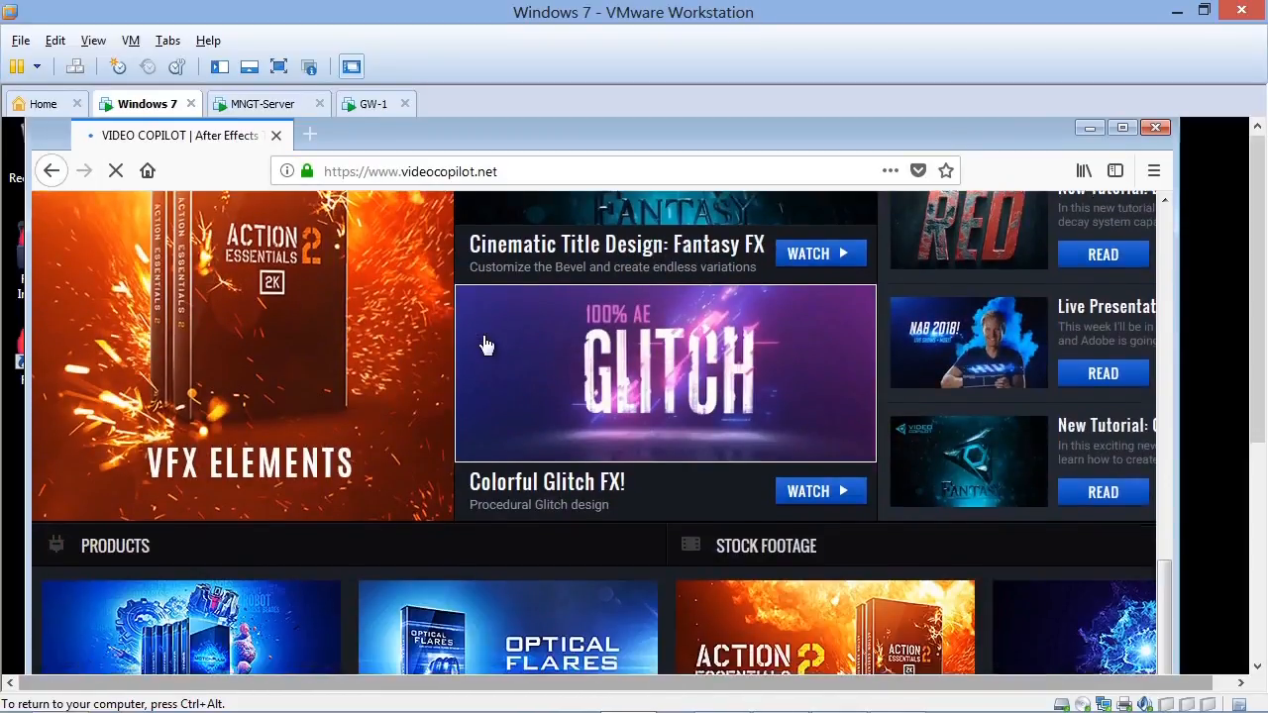
scroll(486, 345, "up", 10)
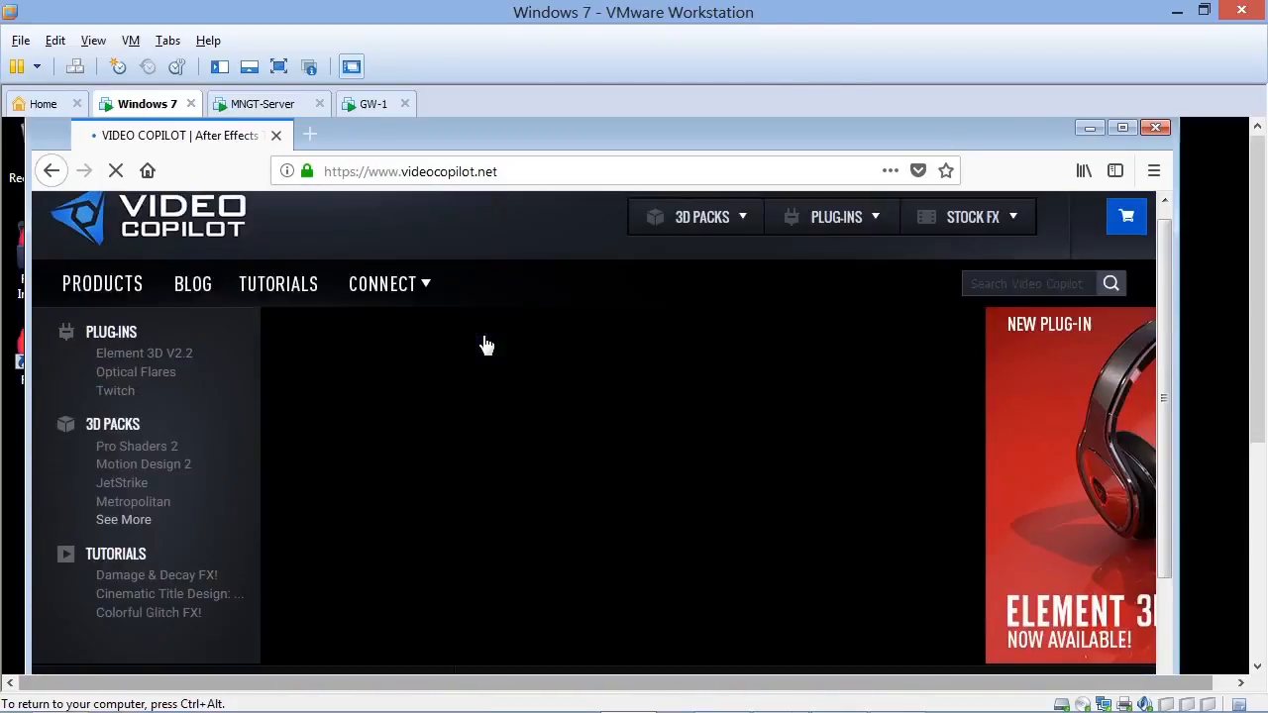
scroll(487, 258, "down", 10)
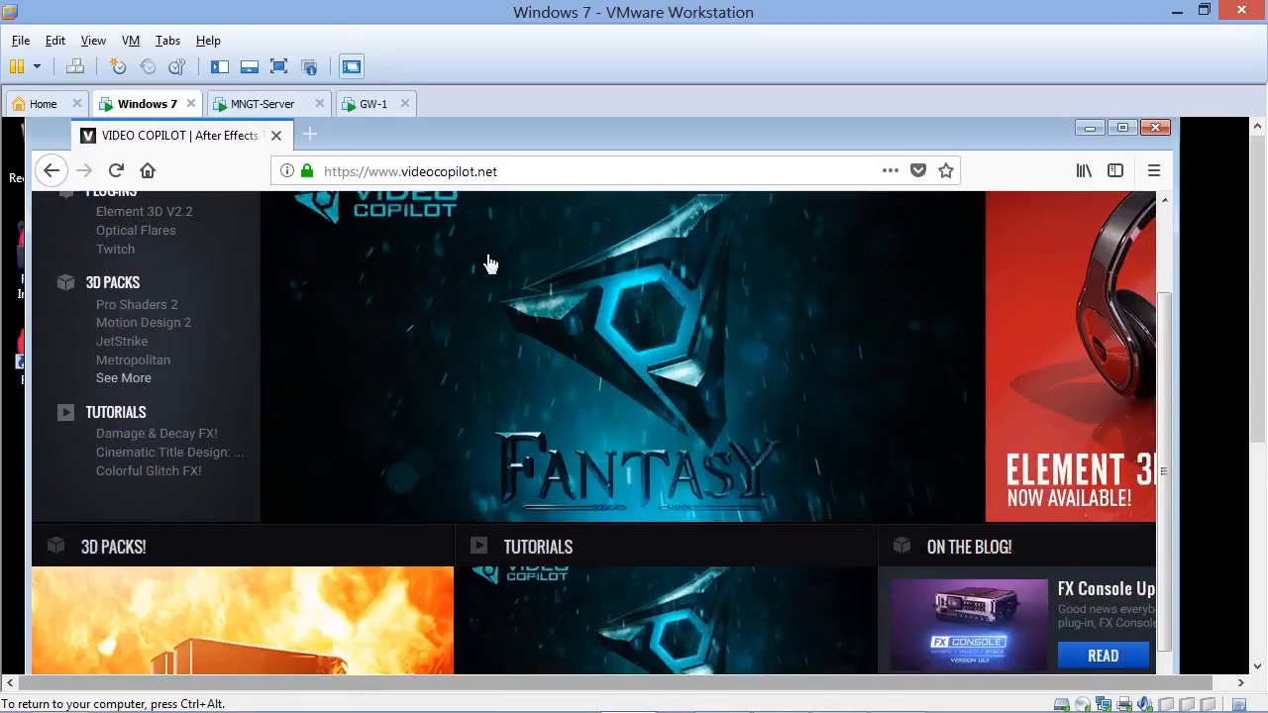
scroll(487, 257, "up", 10)
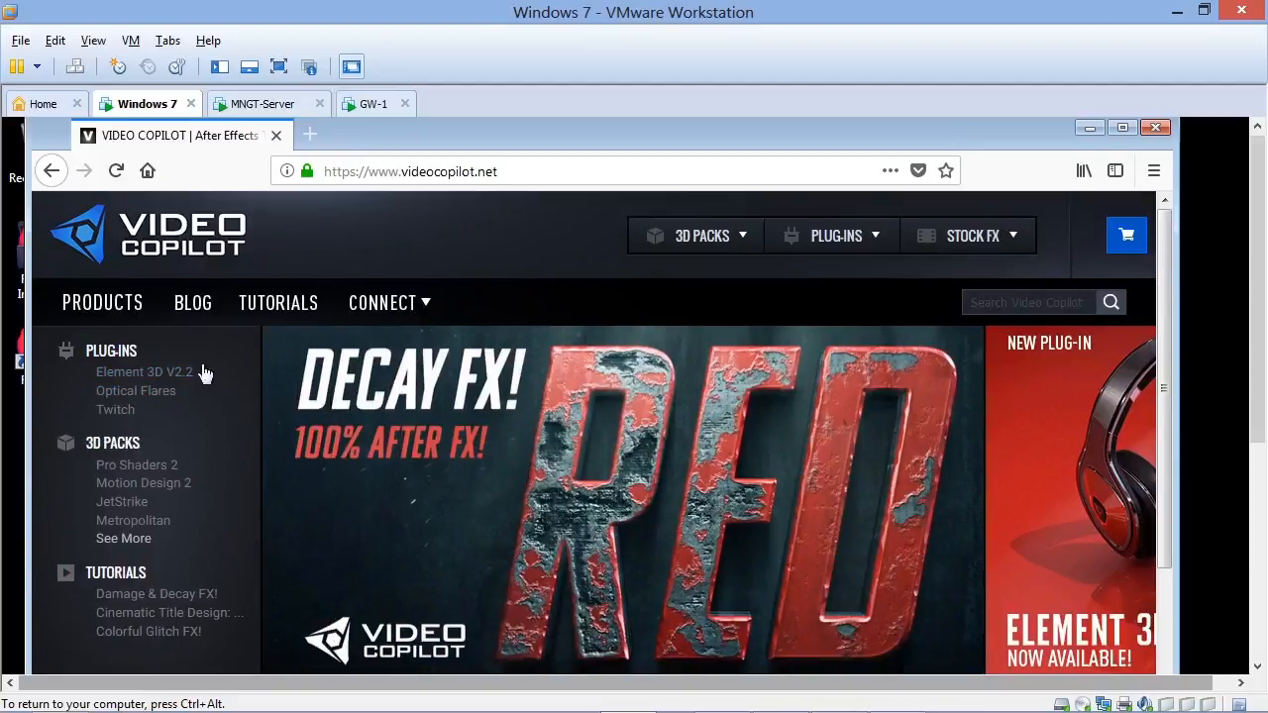
scroll(538, 203, "down", 10)
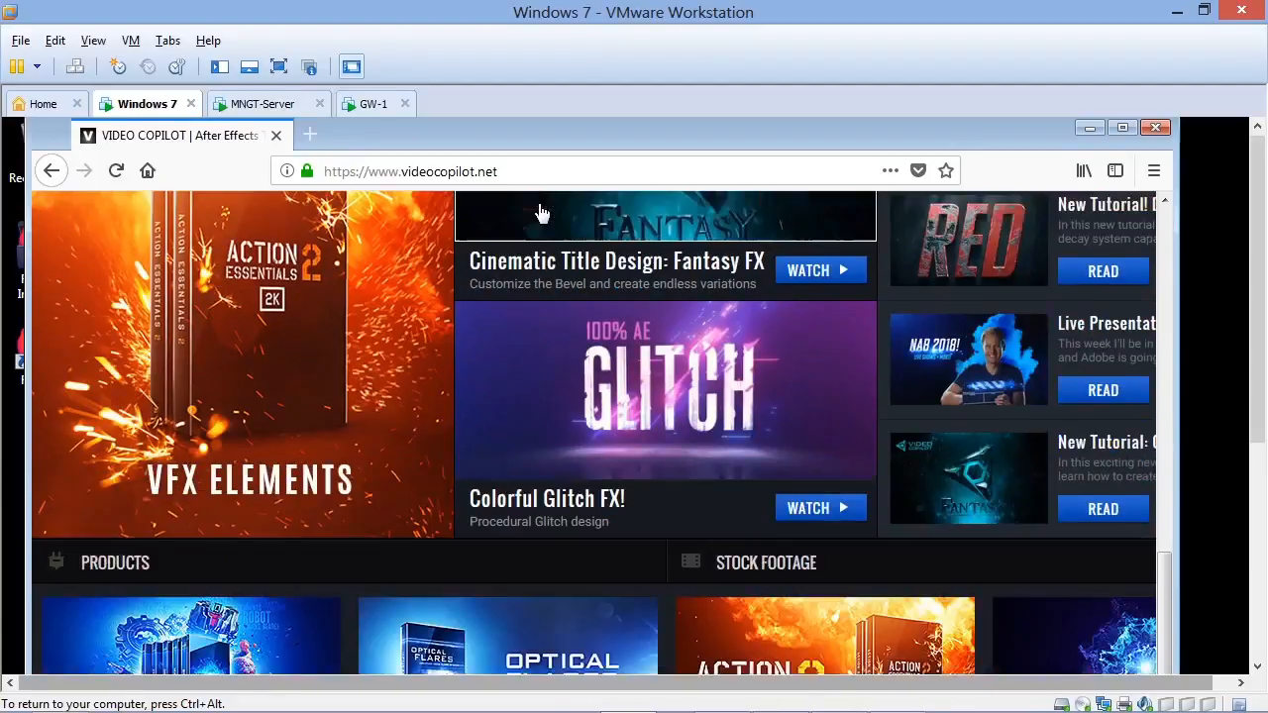
scroll(540, 212, "up", 10)
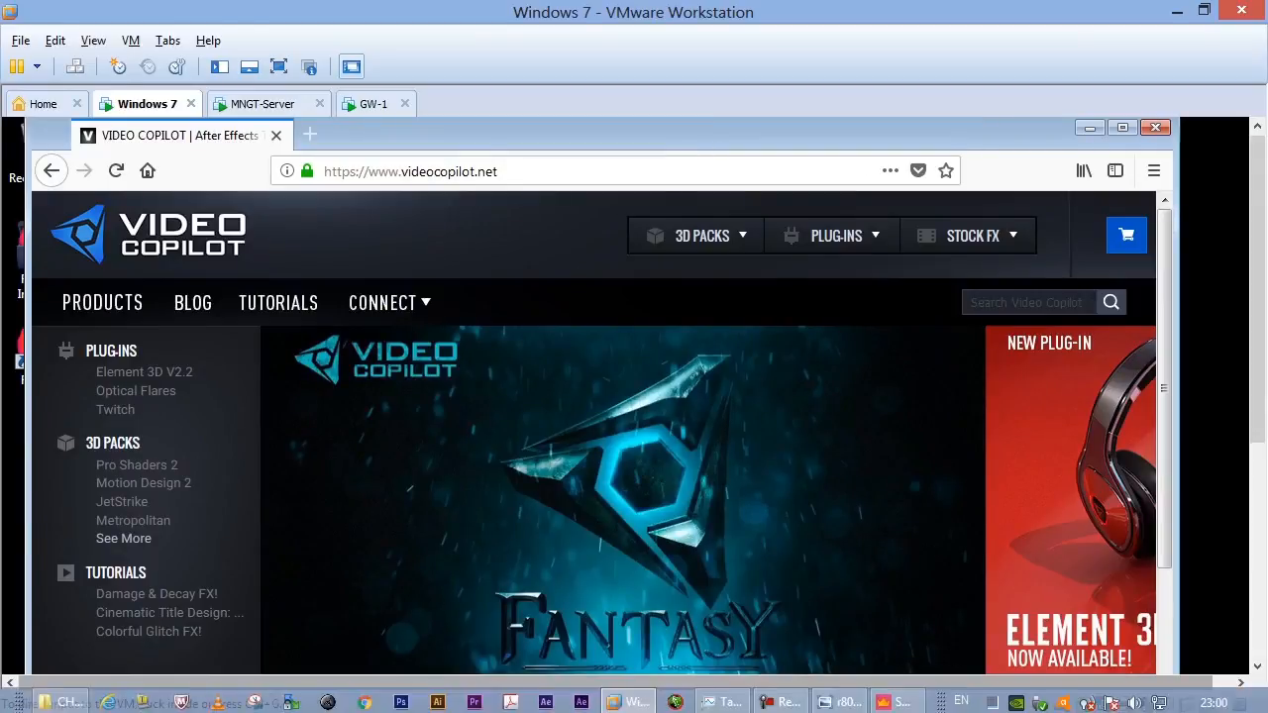
- Switch to SmartConsole to review the Standard policy's access rules, and bring up the r80.png network diagram in Windows Photo Viewer
left_click(896, 700)
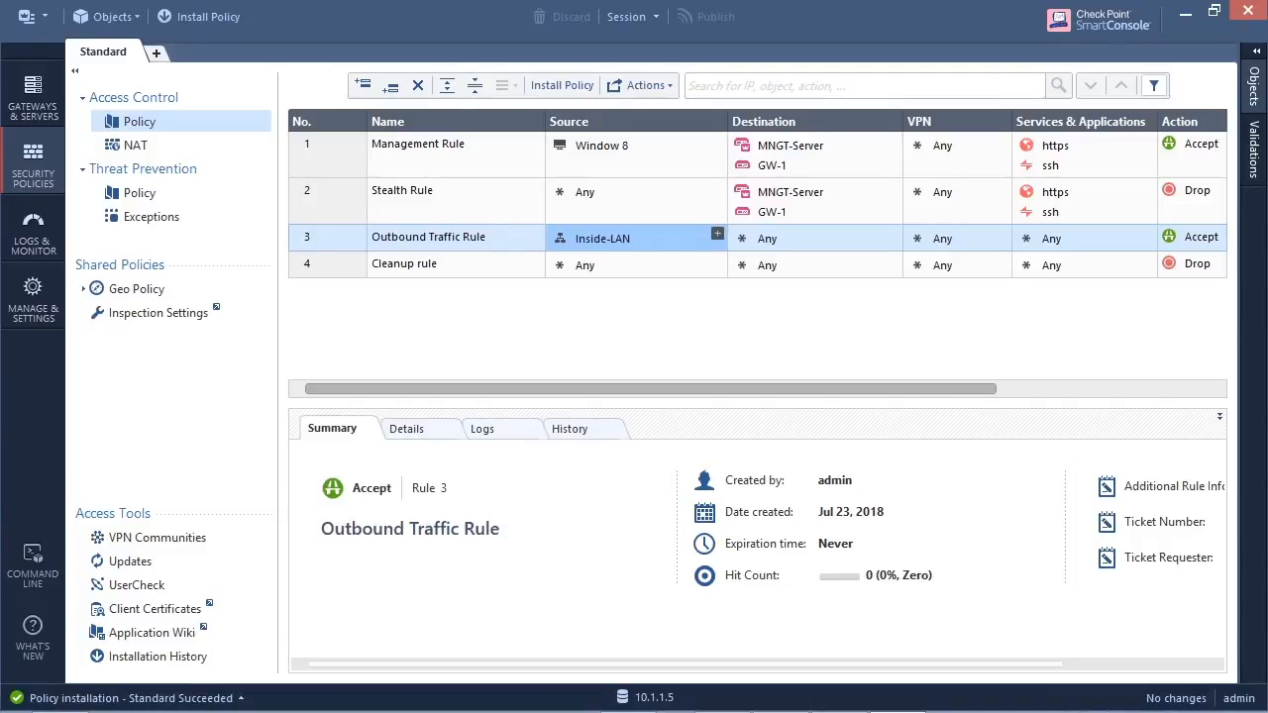
mouse_move(724, 709)
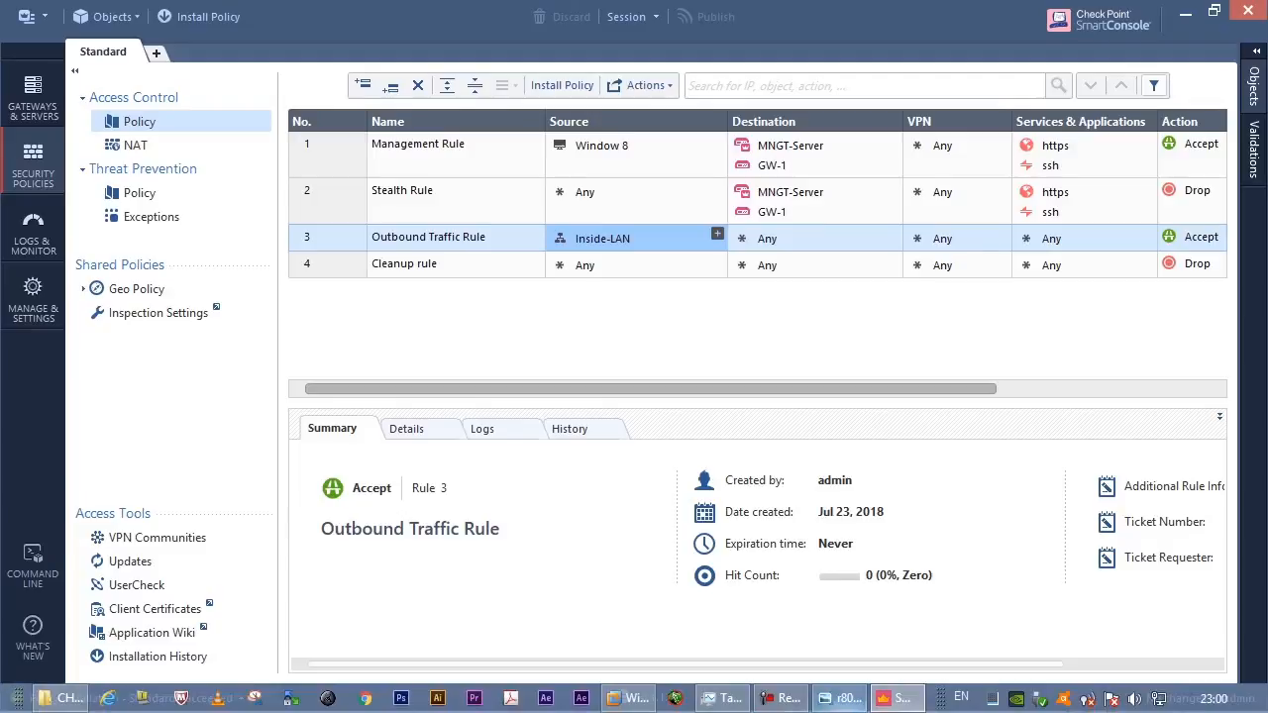
left_click(841, 698)
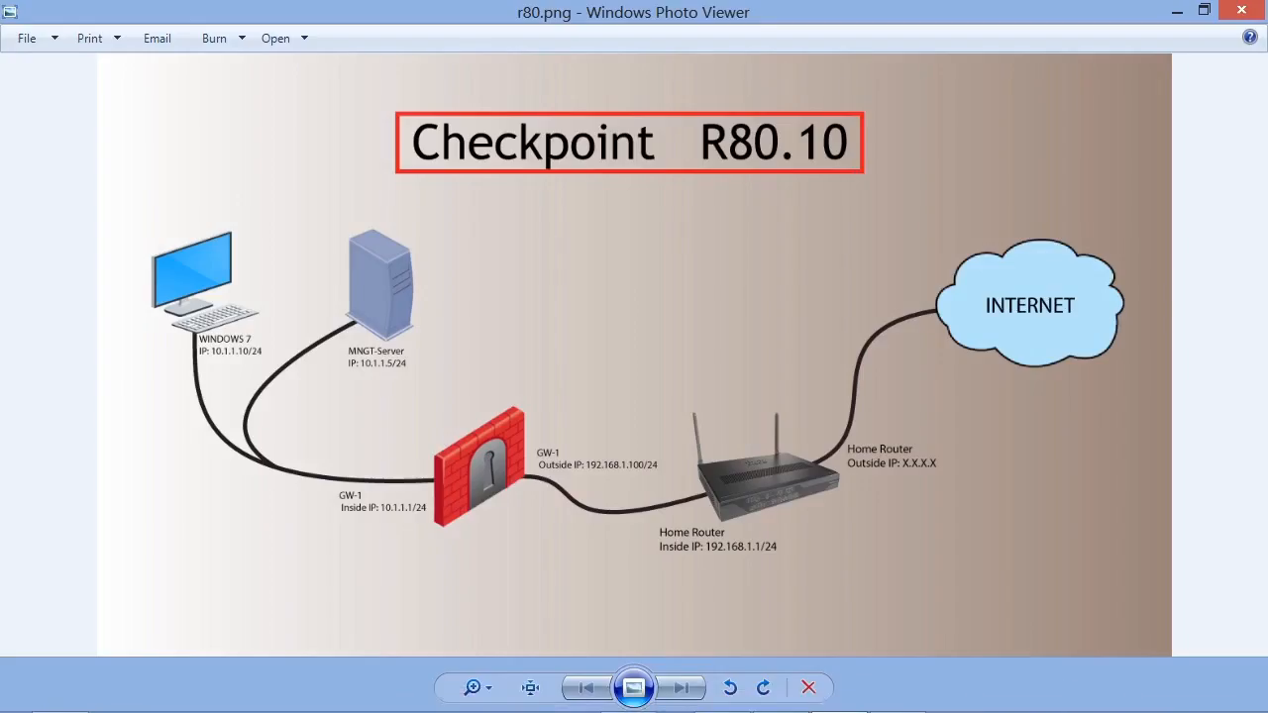